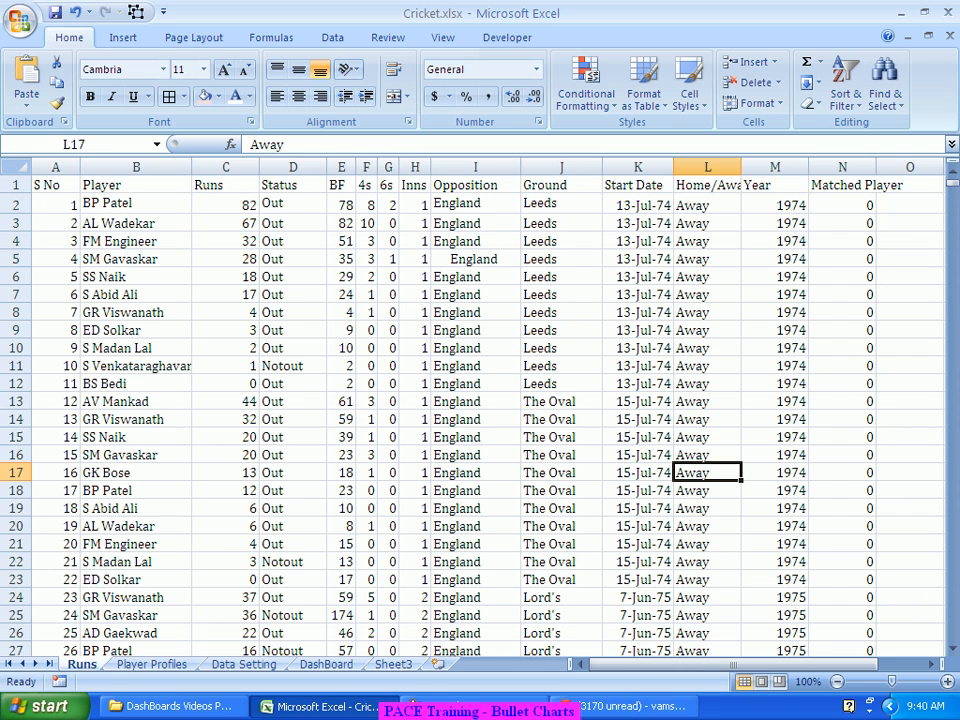
Step: On the Data Setting sheet, enter the bold heading "Performance on Average" in cell I38
left_click(244, 664)
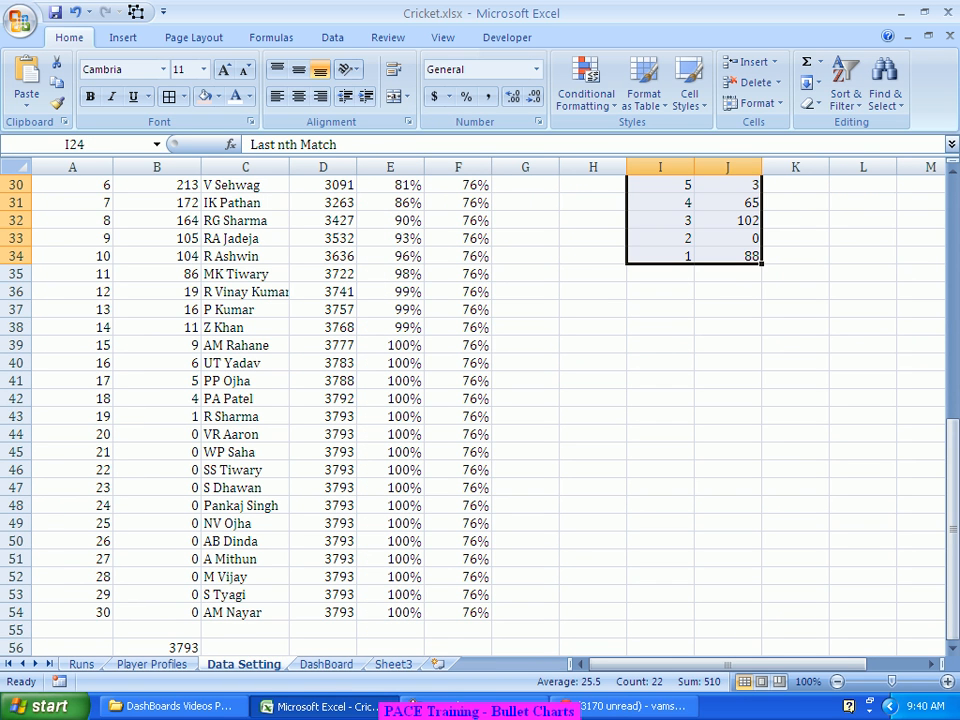
left_click(660, 327)
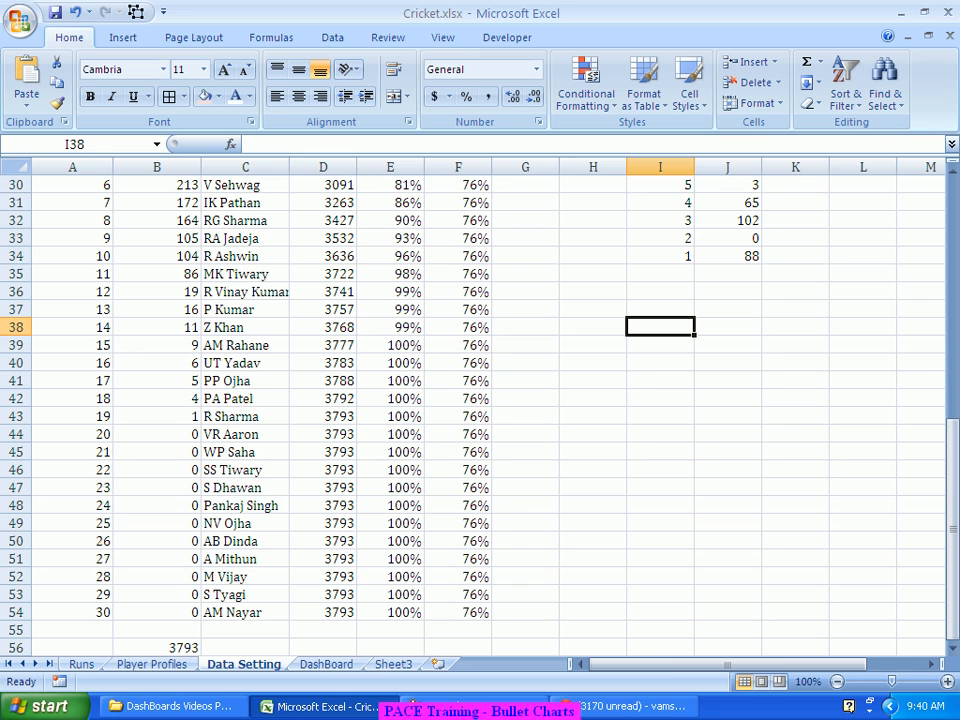
key("ctrl+b")
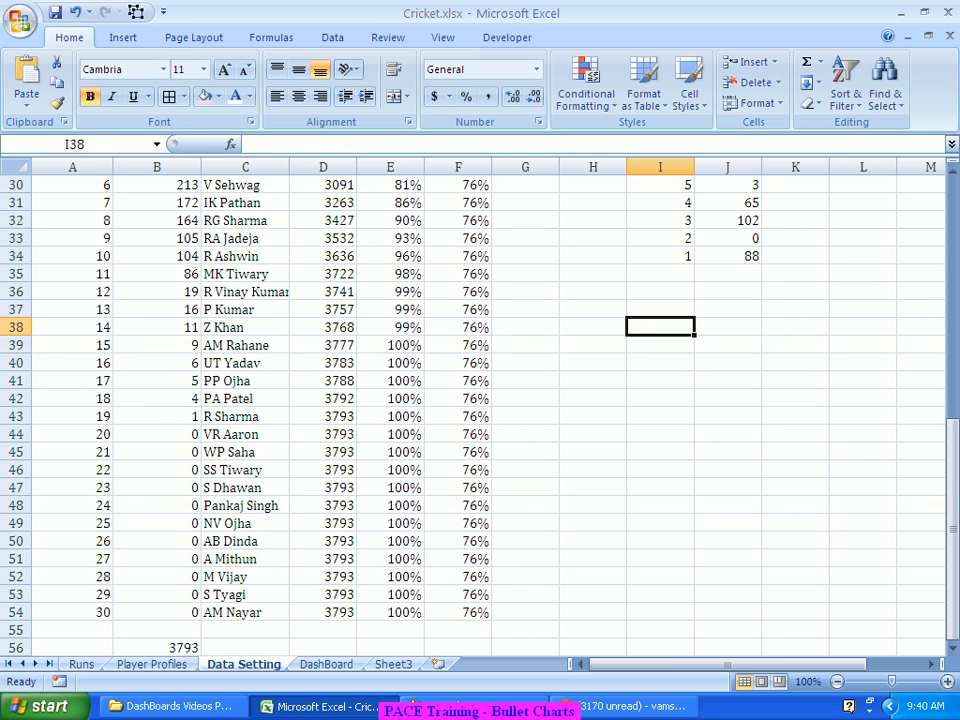
type("Perfor")
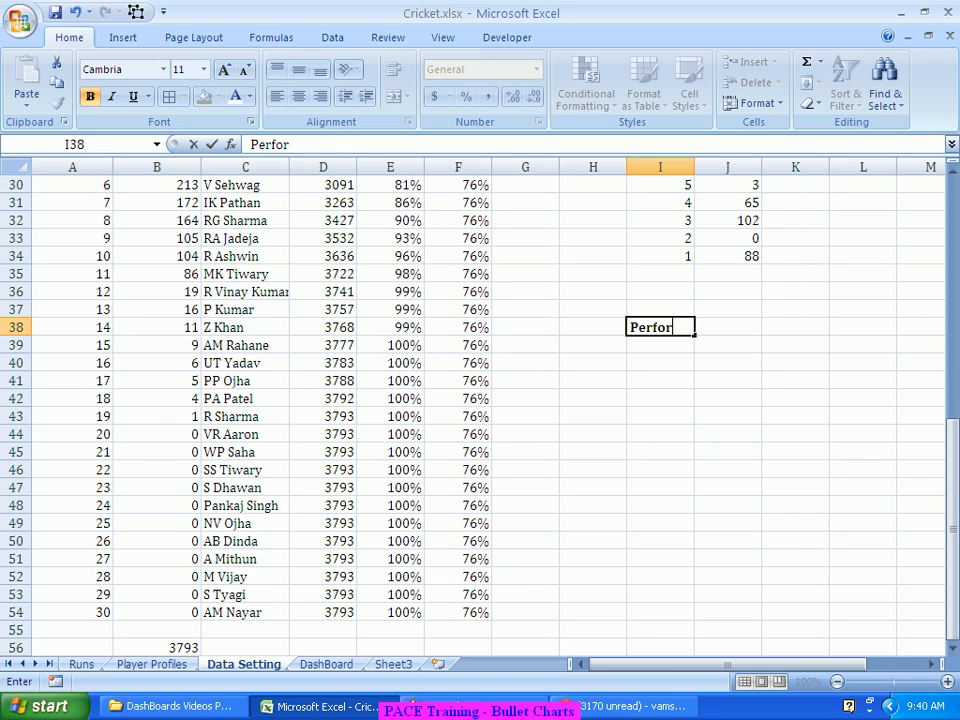
type("mance on ")
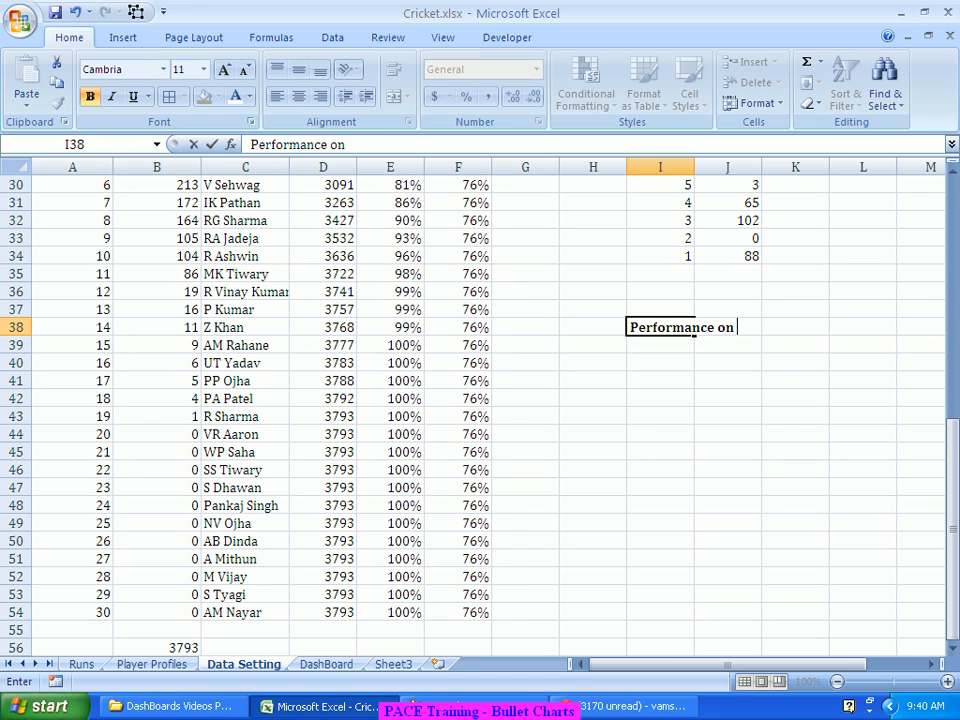
type("Average")
key("Return")
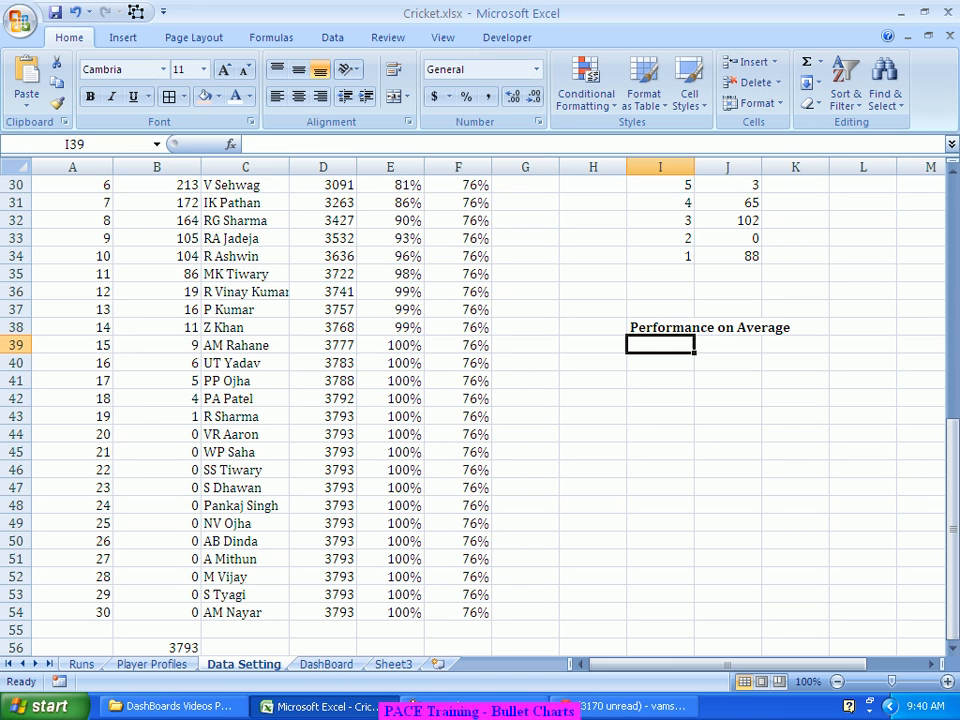
Step: Enter the rating "Poor" in I40 with the value 20 beside it in J40
key("Return")
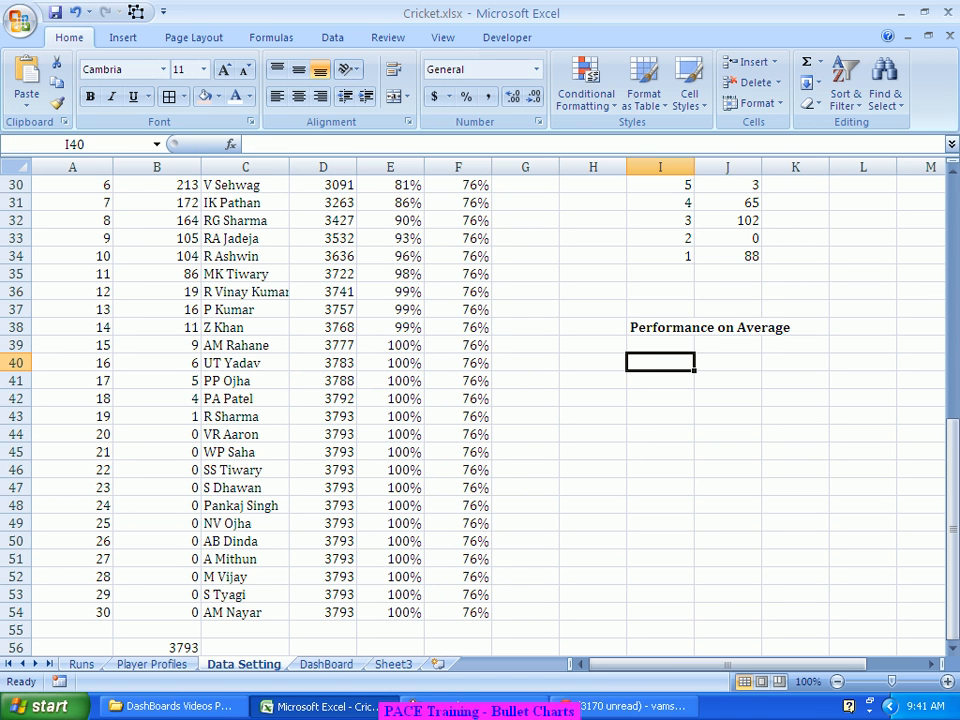
type("20")
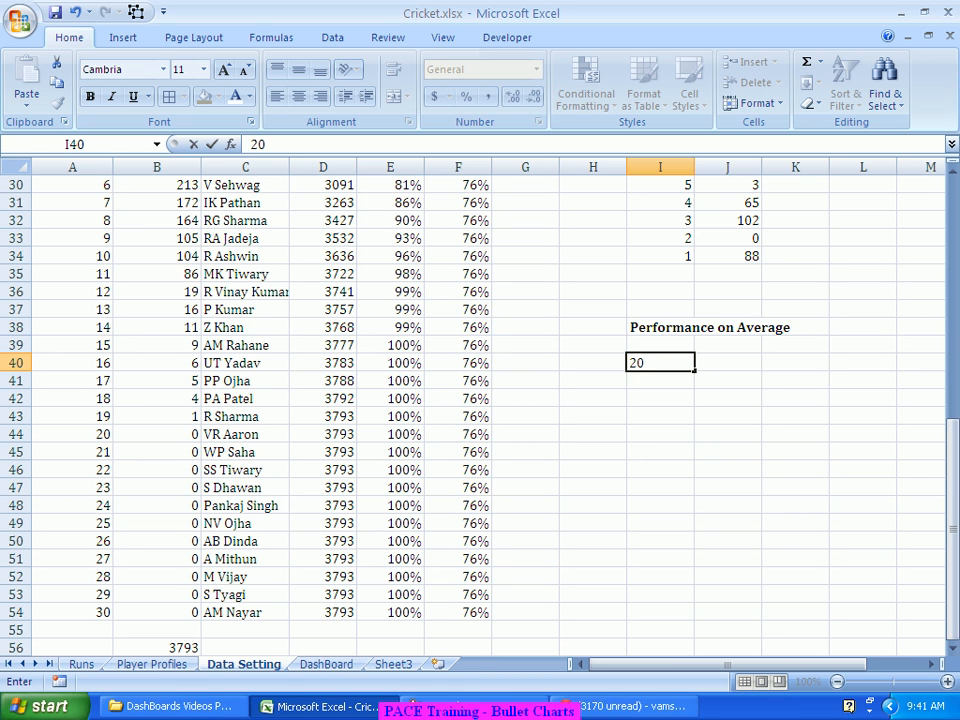
key("BackSpace")
key("BackSpace")
type("Goo")
key("BackSpace")
key("BackSpace")
key("BackSpace")
type("Poor")
key("Tab")
type("20")
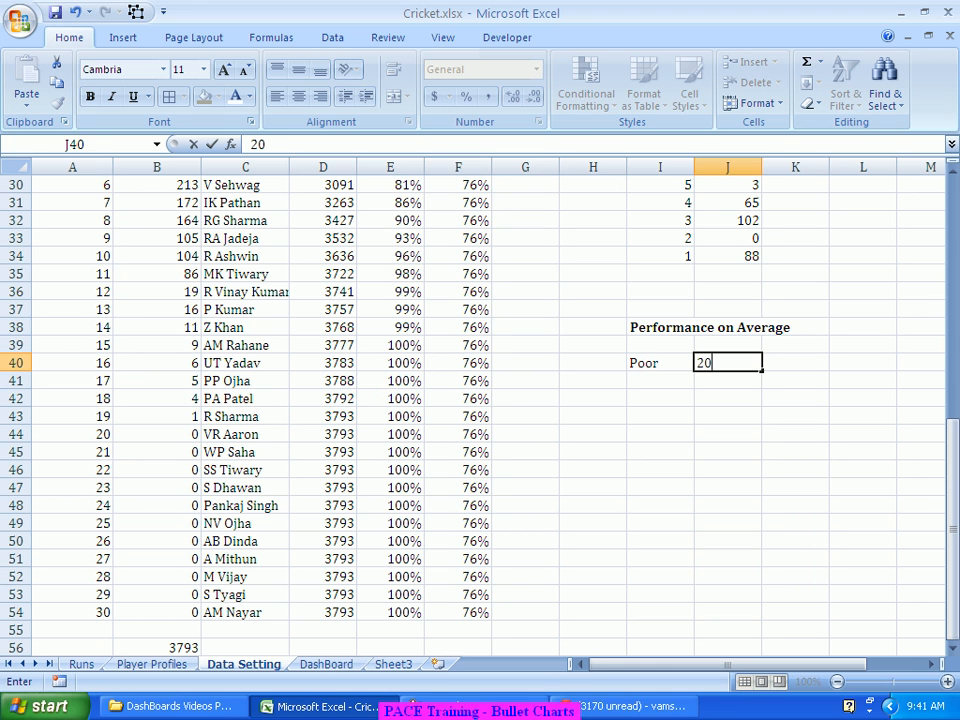
key("Return")
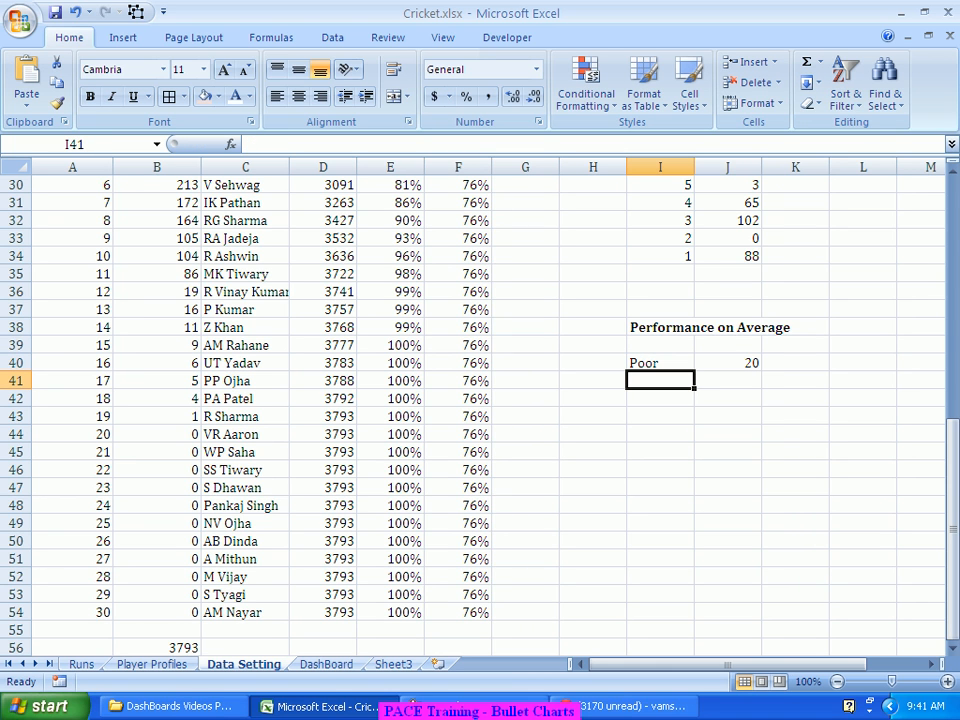
Step: Add the ratings "Ok" and "Good" in I41 and I42, each with the value 10 in column J
type("Ok")
key("Tab")
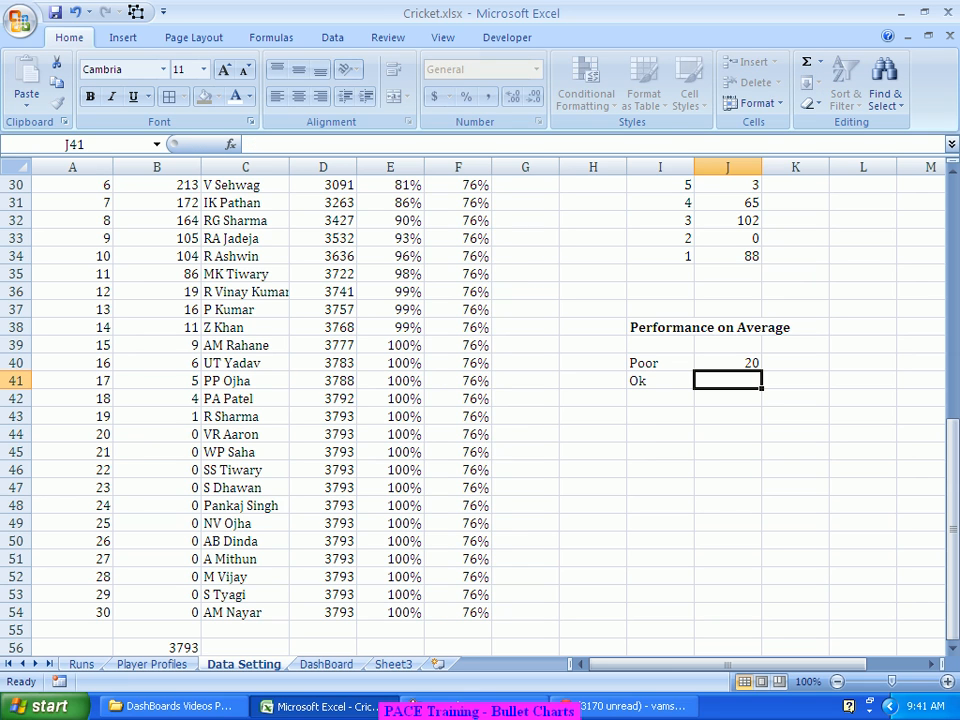
type("10")
key("Return")
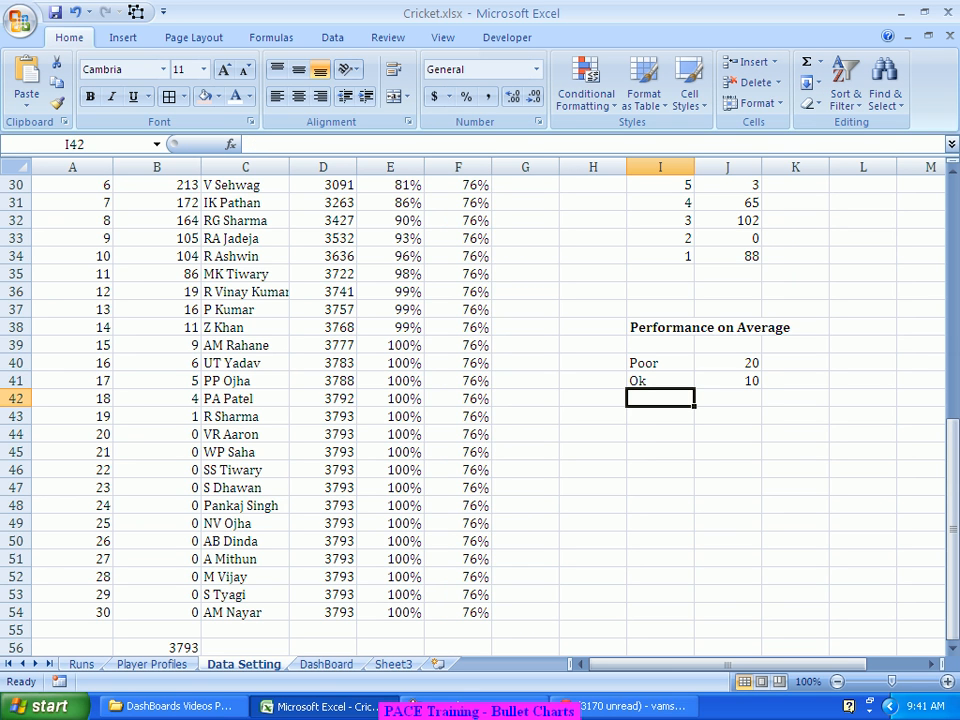
type("Good")
key("Tab")
type("10")
key("Return")
Step: Enter "Excellent" with the value 20 in row 43 and the label "Actuals" in I44
type("Excelle")
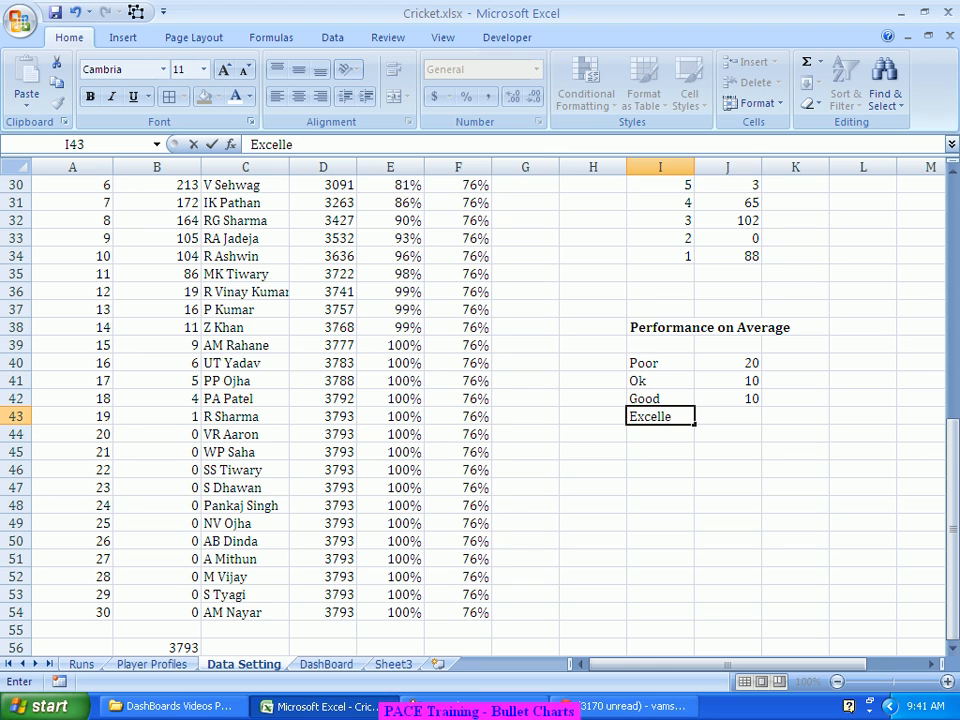
type("nt")
key("Tab")
type("20")
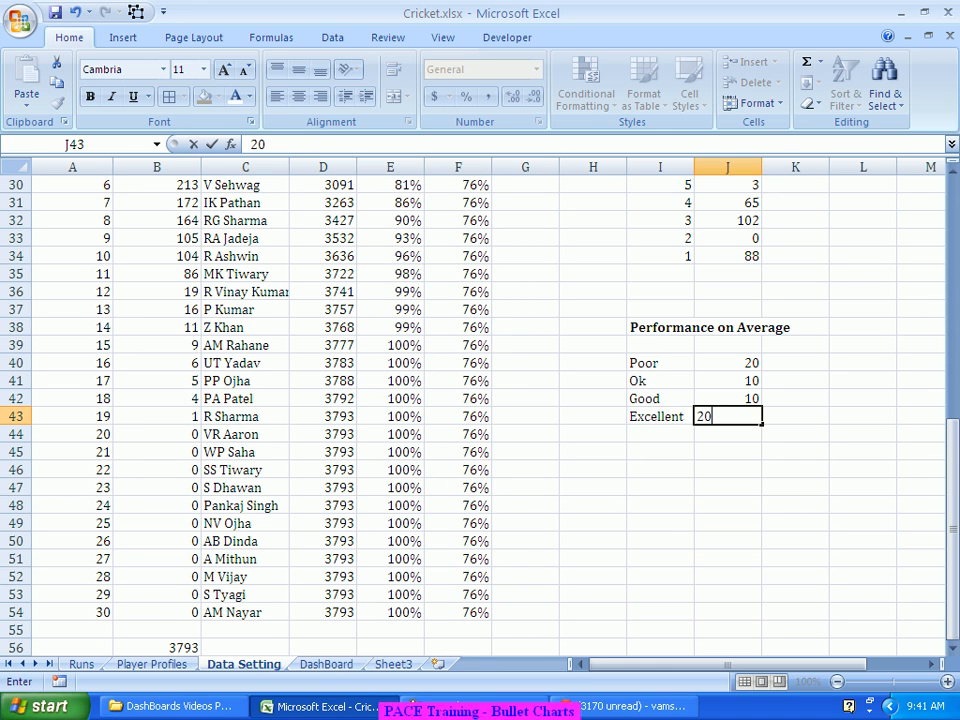
key("Return")
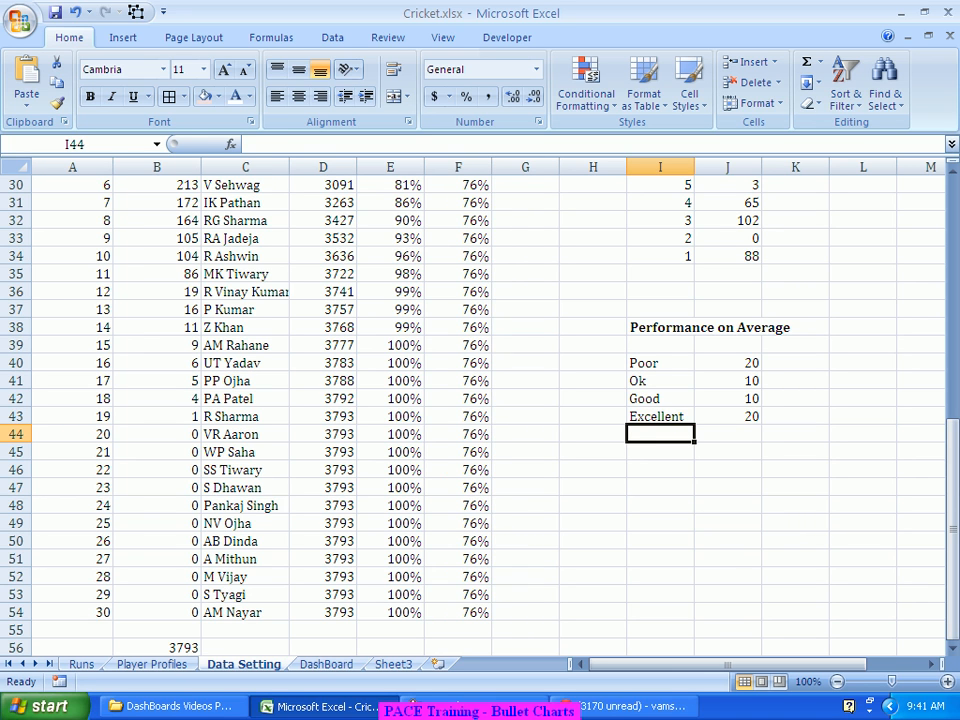
type("Actuals")
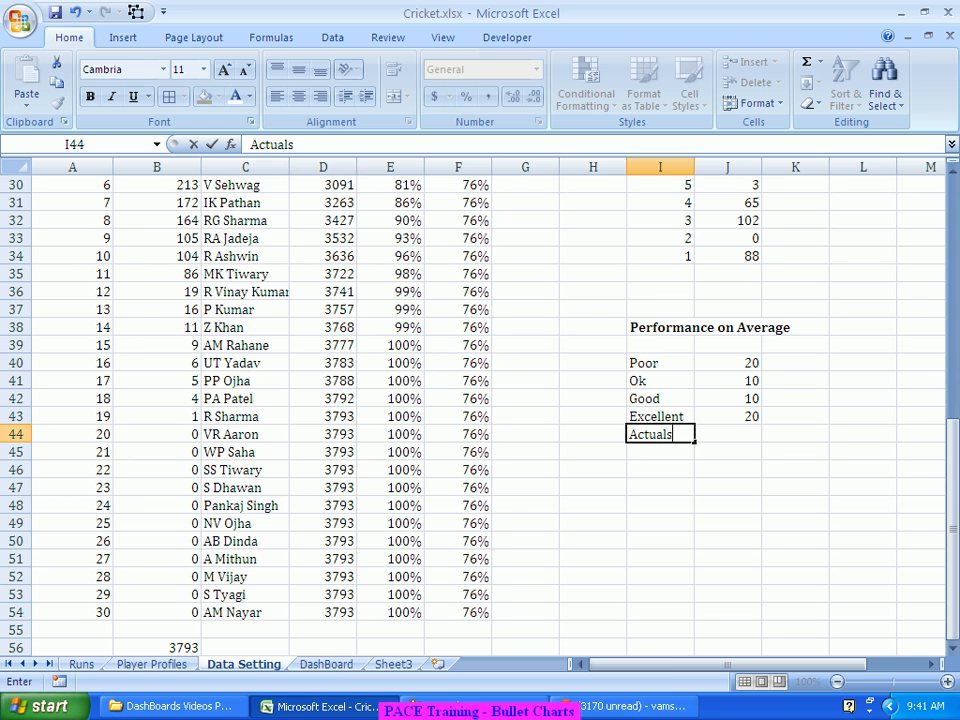
key("Tab")
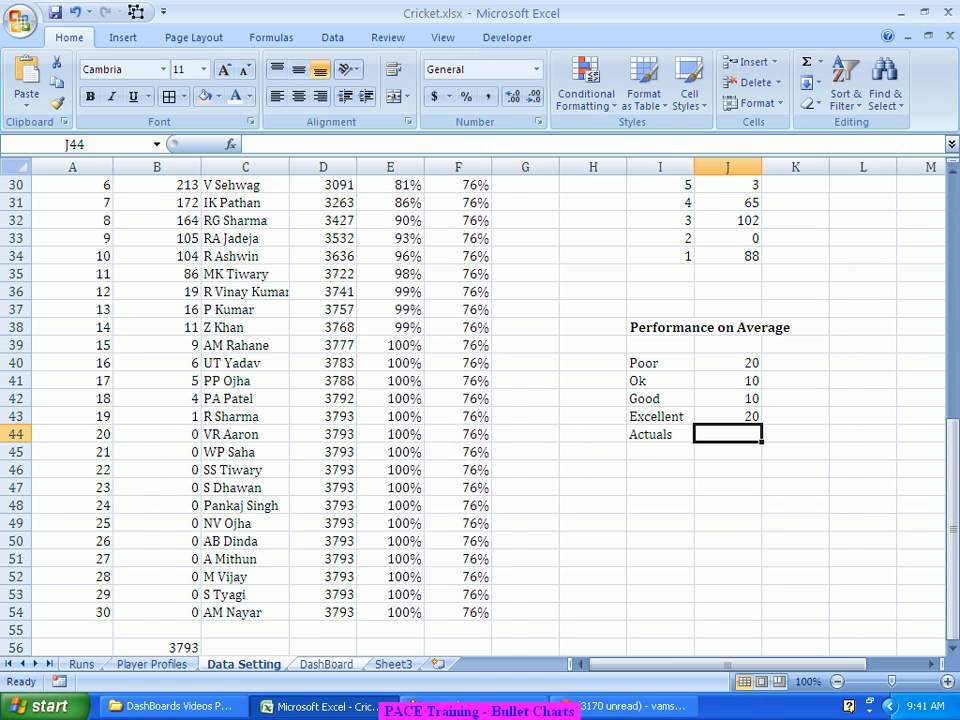
Step: Examine the DashBoard charts, the rating values in J40:J43 and the strike rate tables on the Data Setting sheet
key("ctrl+Page_Down")
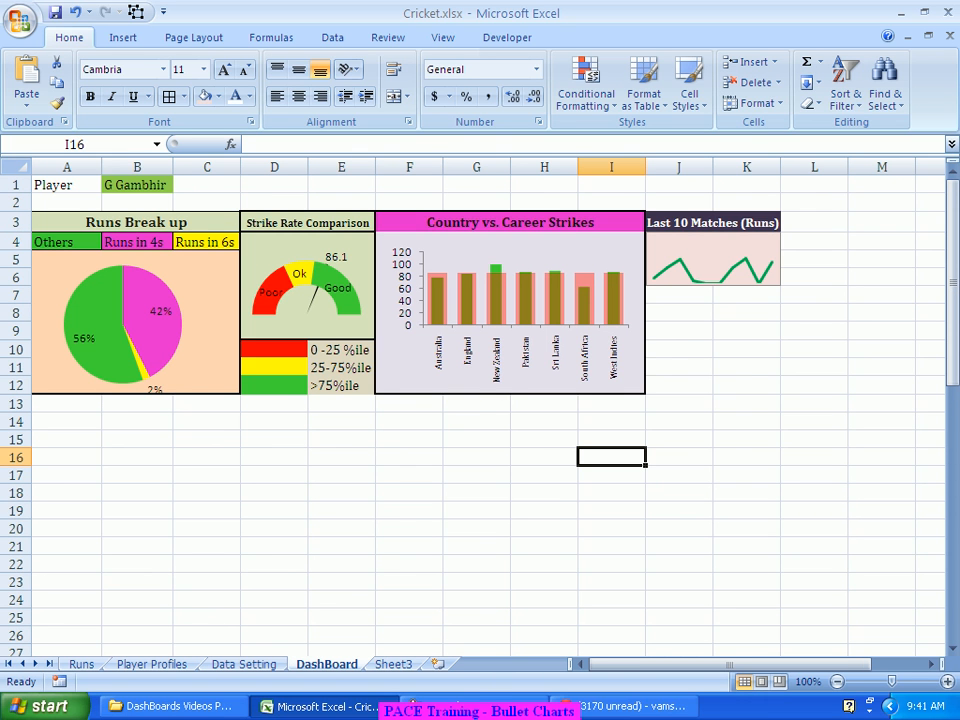
key("ctrl+Page_Up")
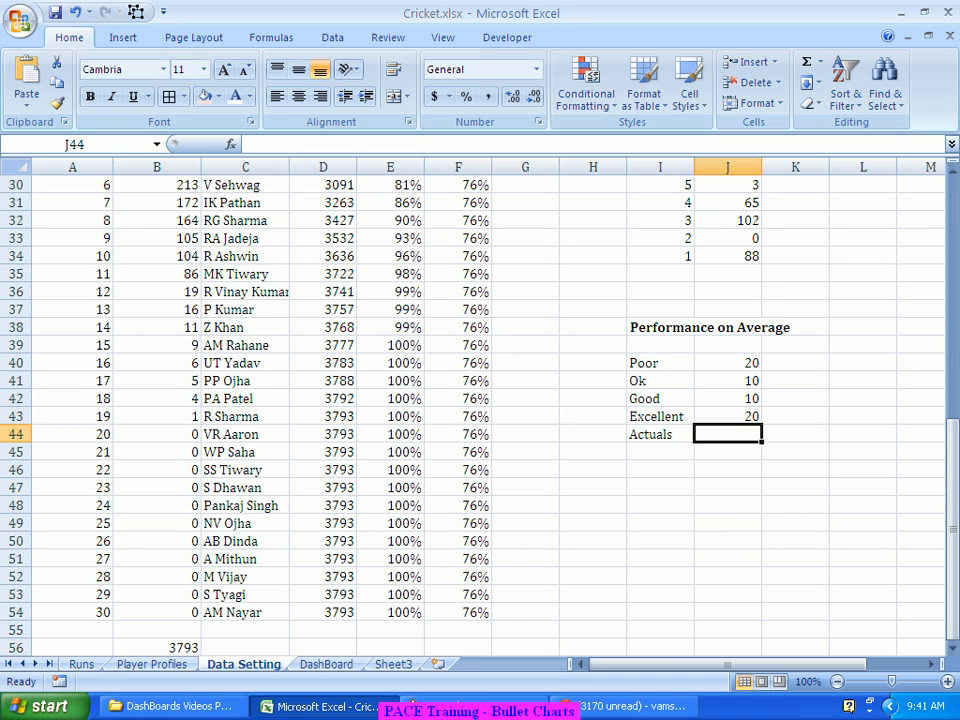
left_click_drag(727, 363, 727, 416)
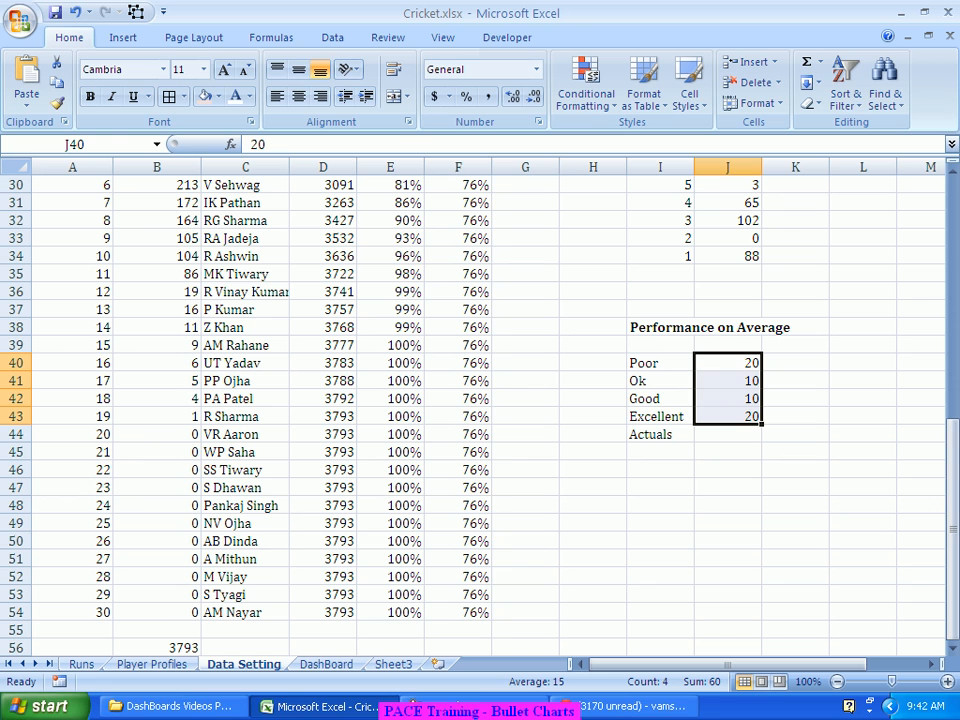
left_click(728, 434)
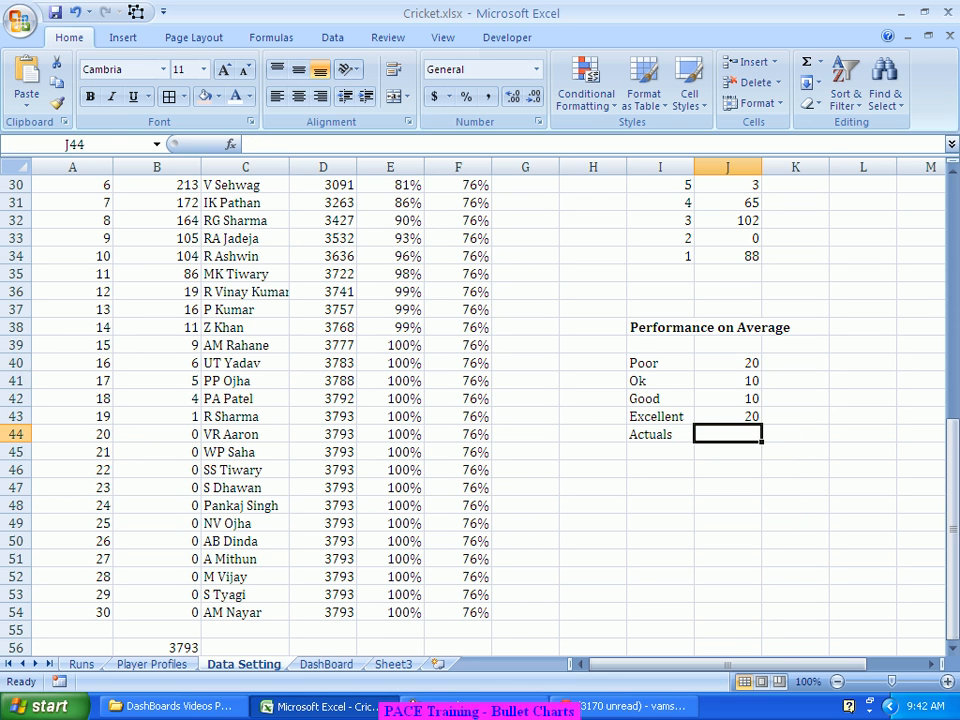
scroll(480, 400, "up", 8)
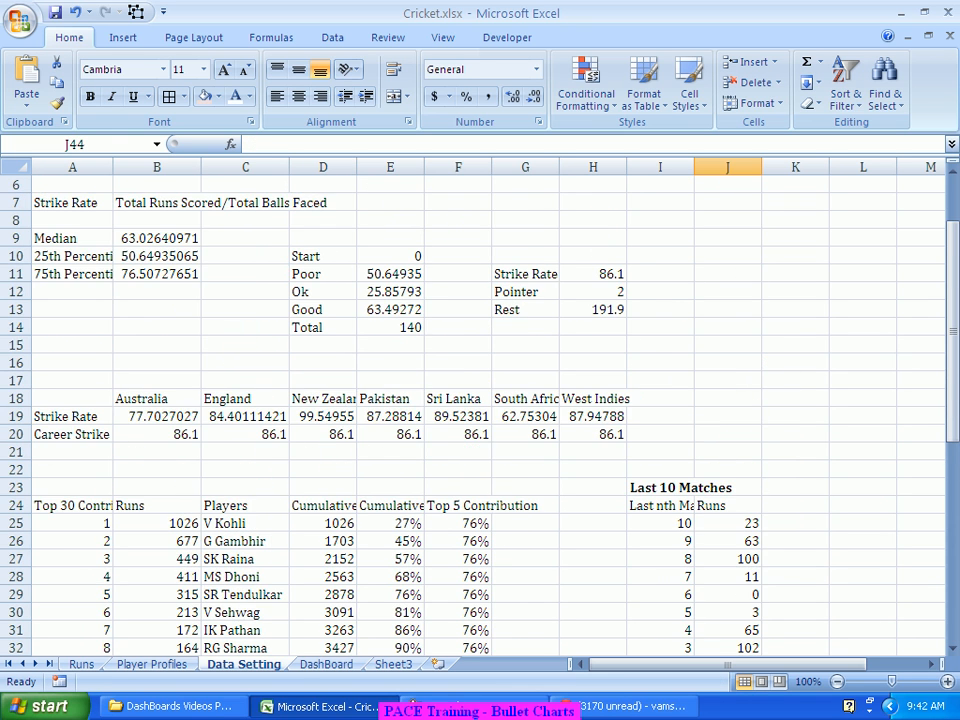
scroll(480, 400, "up", 2)
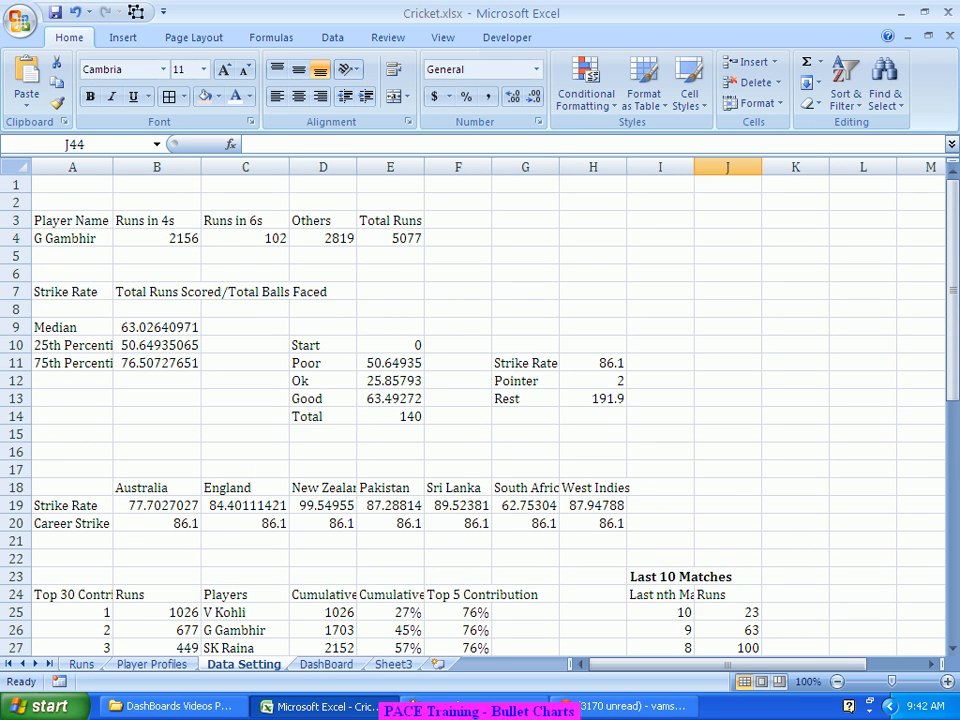
left_click(525, 291)
Step: Enter "Average" in I36 with the definition "Total Runs/Matches in which he was out" in J36
scroll(525, 291, "down", 5)
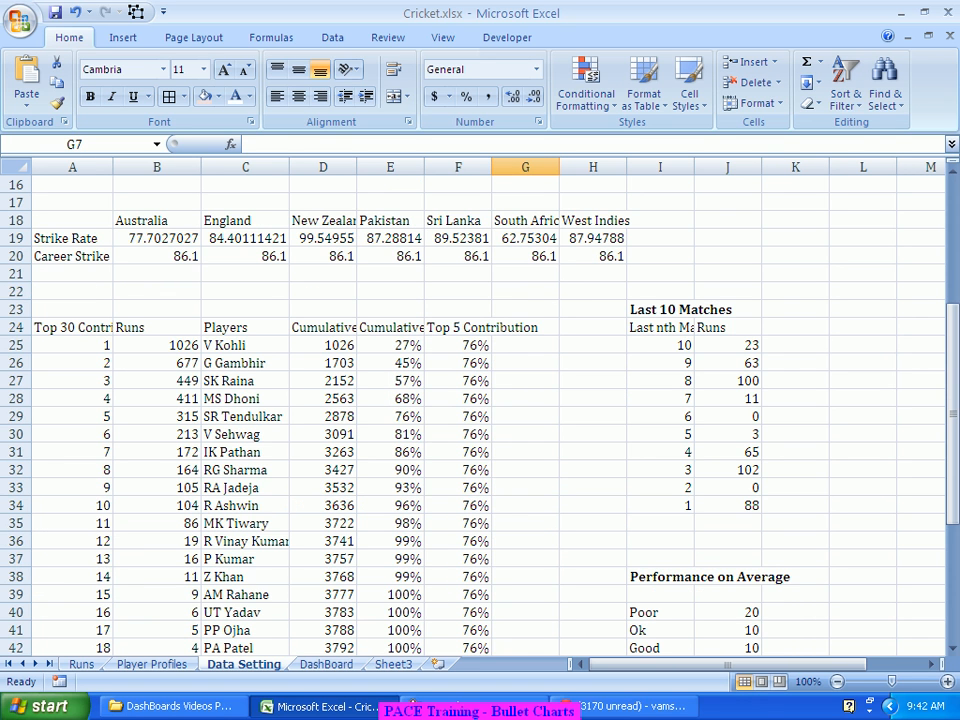
left_click(660, 541)
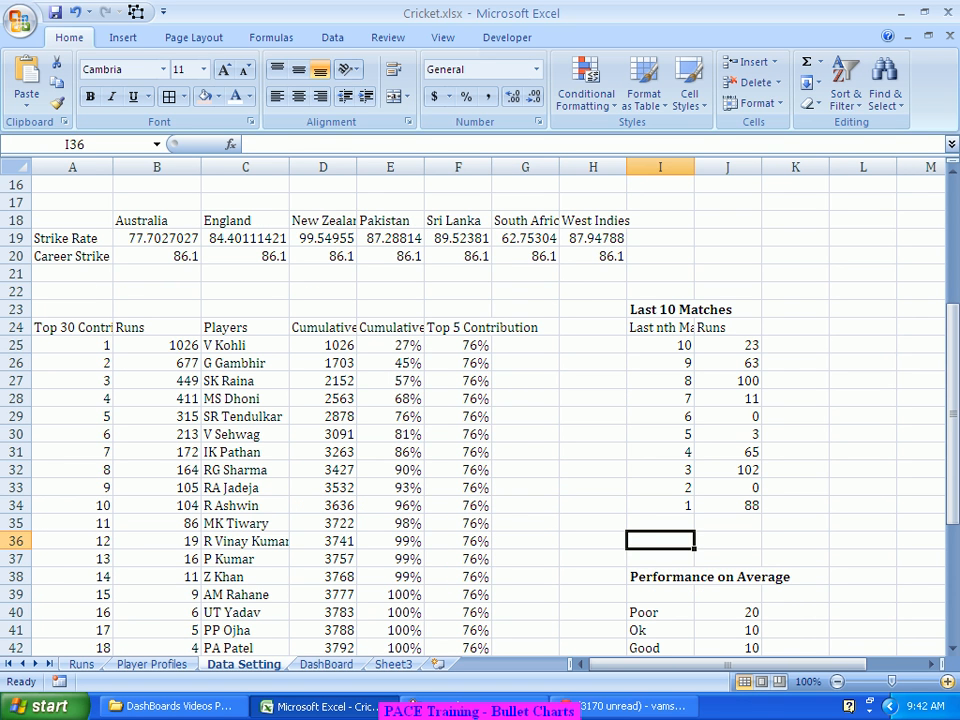
type("Average")
key("Tab")
type("Total")
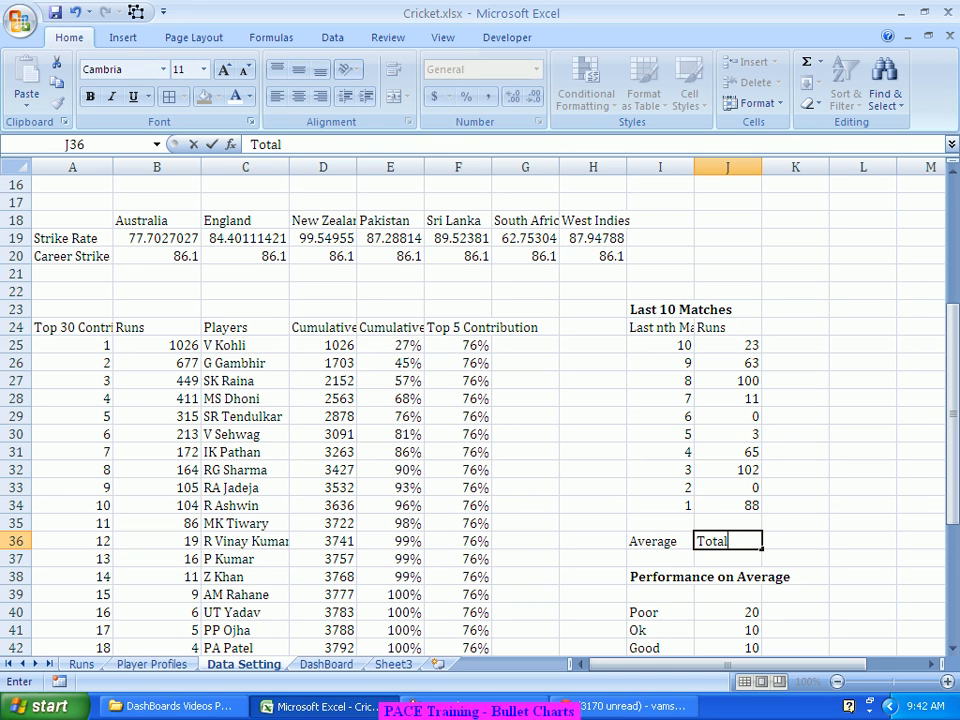
type(" Runs/")
type("M")
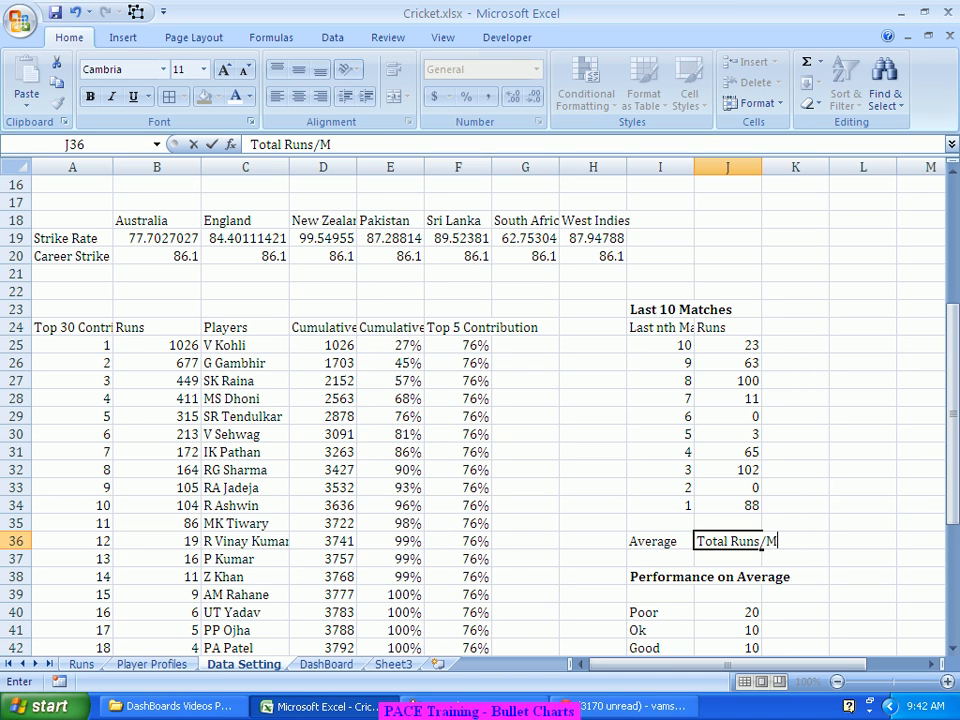
type("atches i")
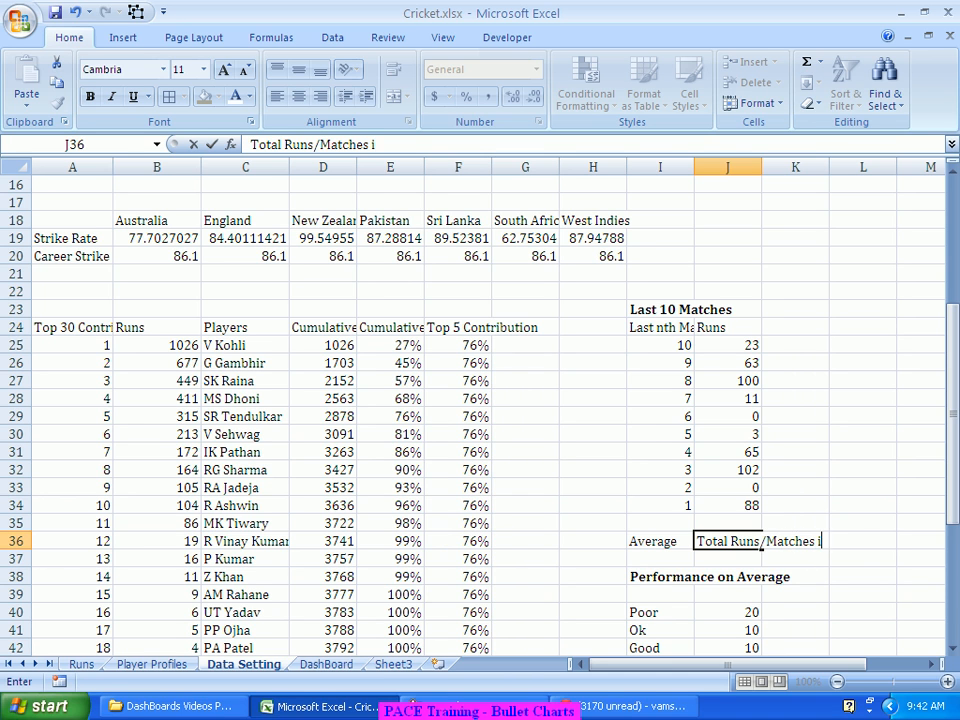
type("n which he was out")
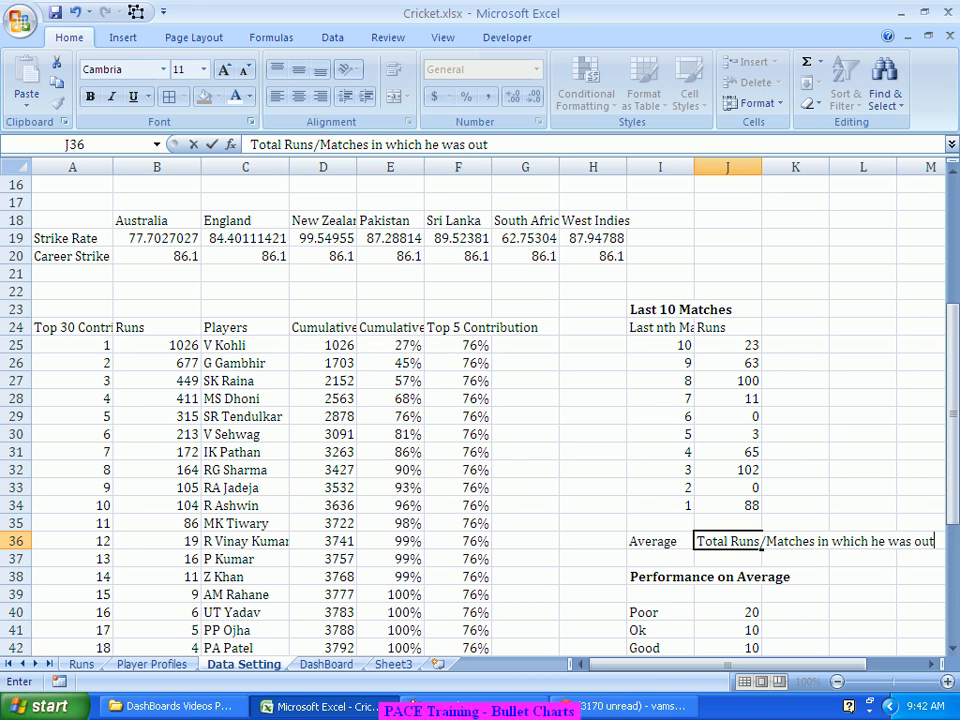
key("Return")
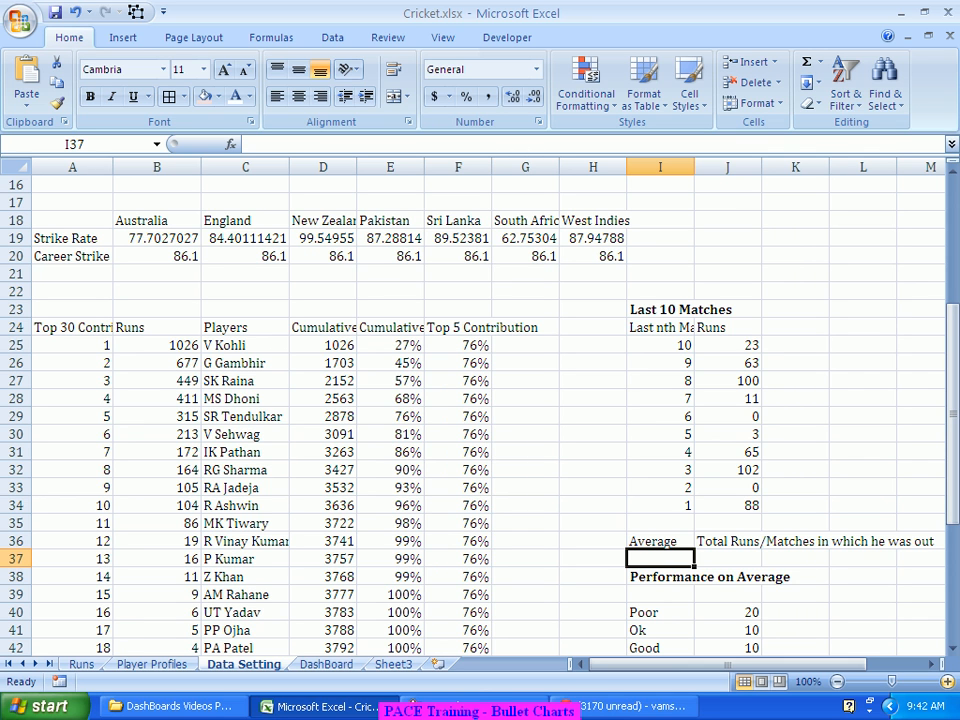
Step: Start a SUMIF formula in J44, beside "Actuals", with the Player column Runs!B:B as its range
scroll(480, 410, "down", 3)
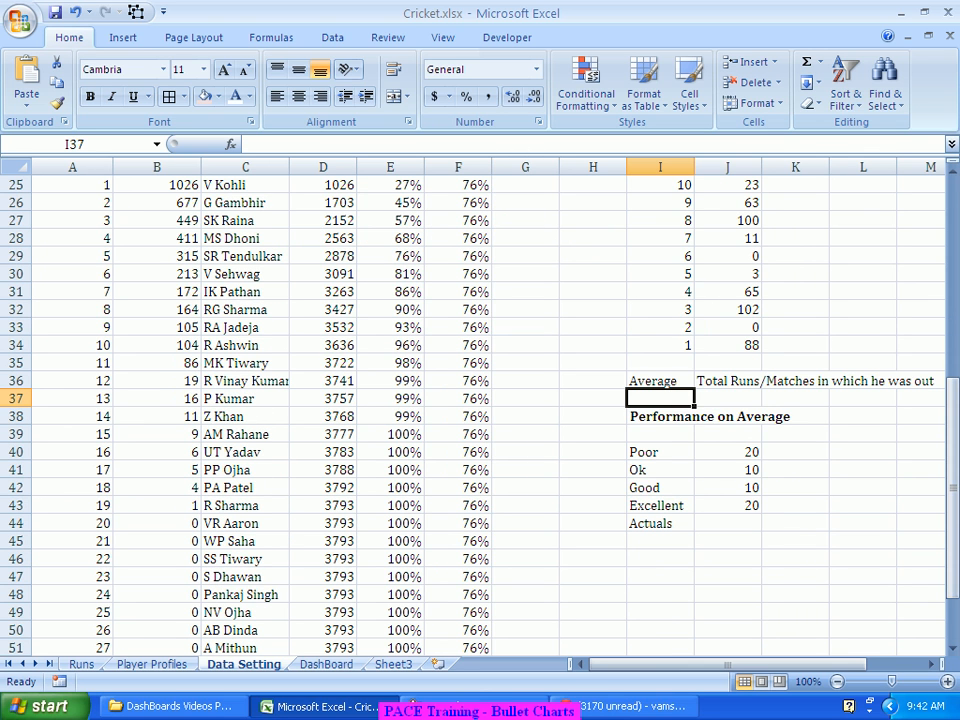
left_click(728, 523)
type("=Sumif")
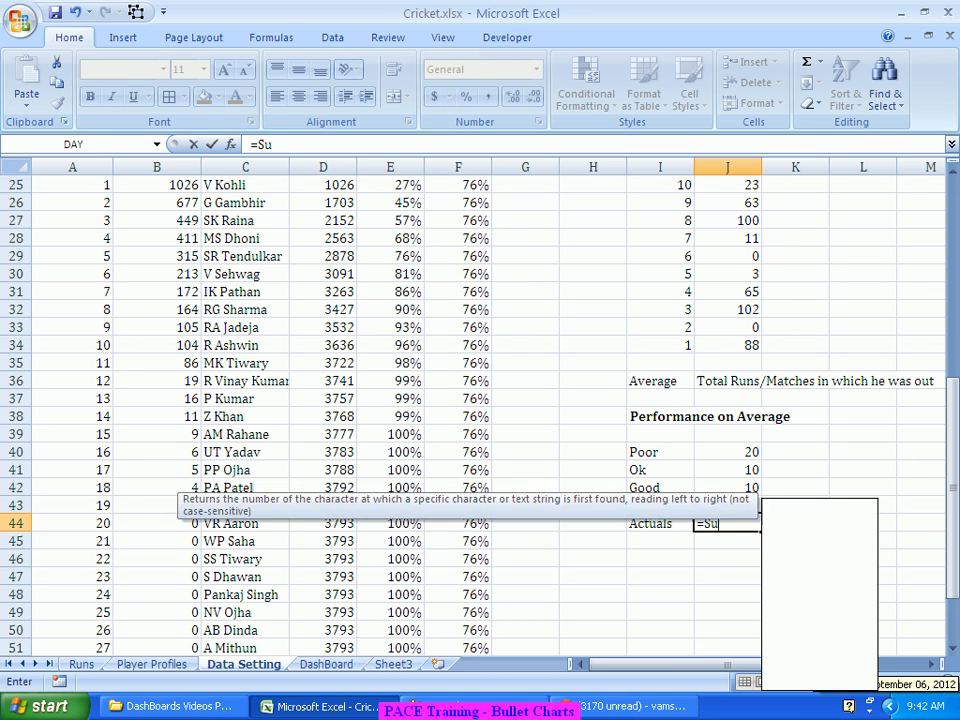
key("Tab")
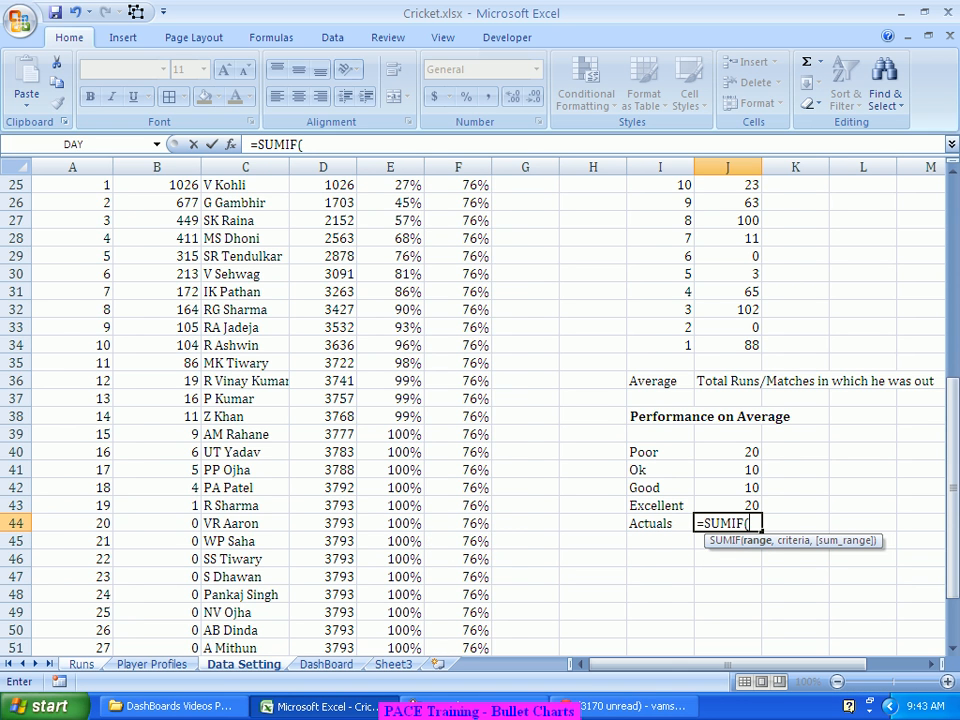
left_click(82, 664)
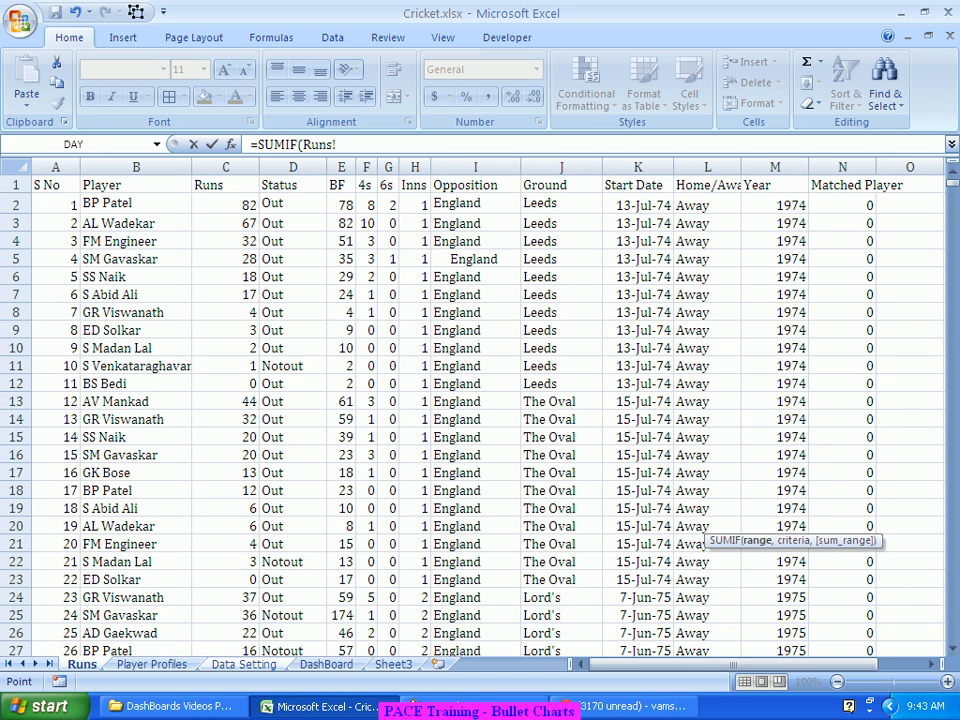
left_click(136, 167)
type(",")
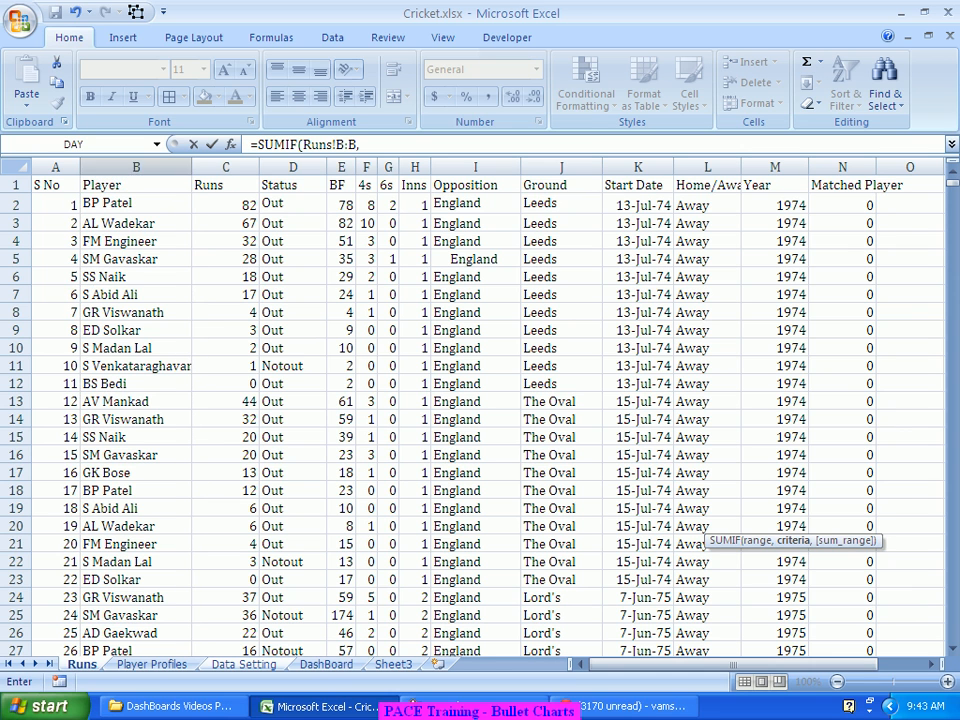
Step: Complete the SUMIF with DashBoard!B1 as the criteria and Runs!C:C as the sum range, followed by a division sign
left_click(326, 664)
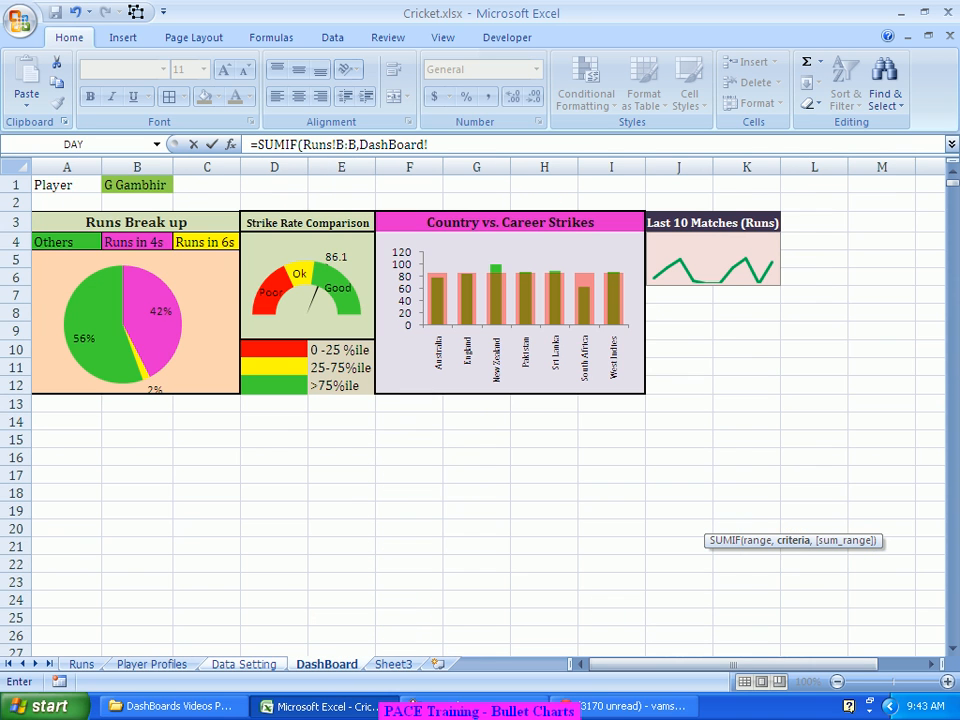
left_click(137, 185)
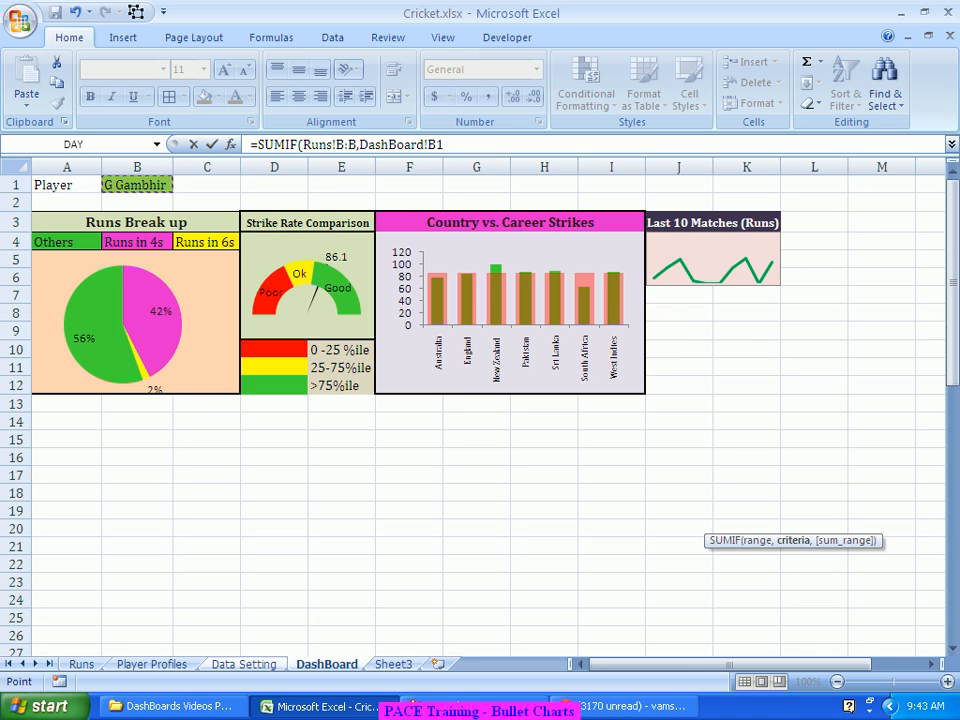
type(",")
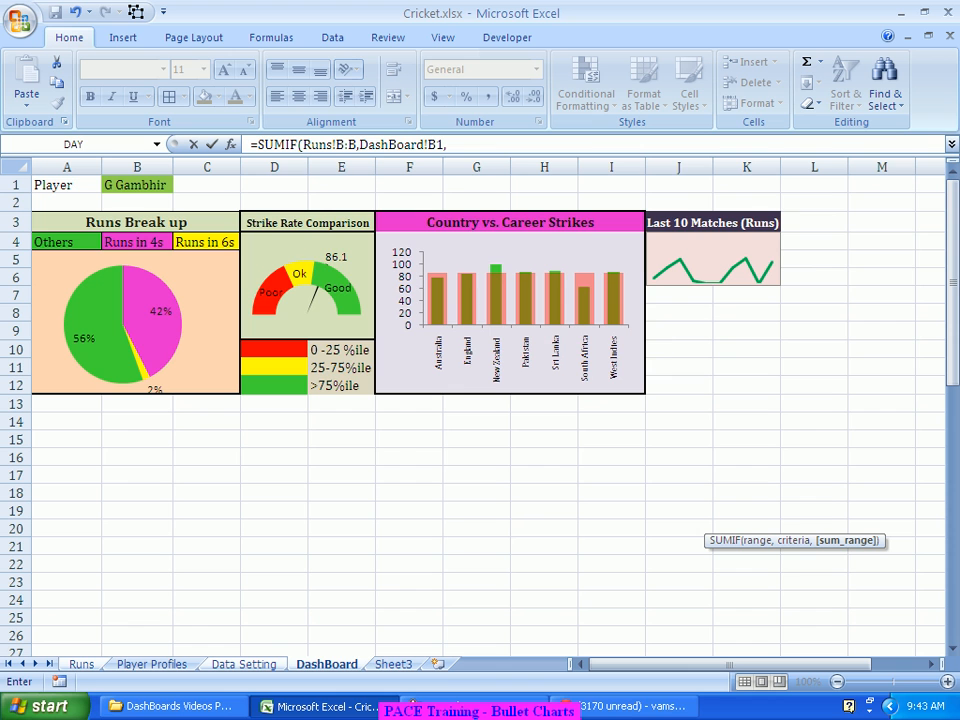
key("ctrl+Page_Up")
key("ctrl+Page_Up")
key("ctrl+Page_Up")
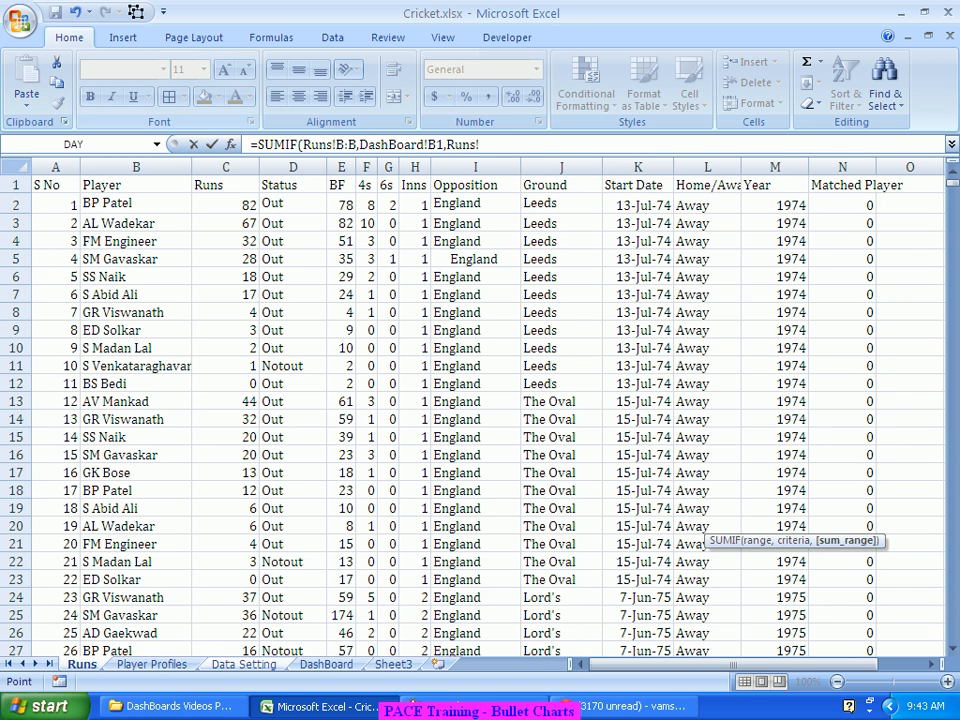
left_click(225, 167)
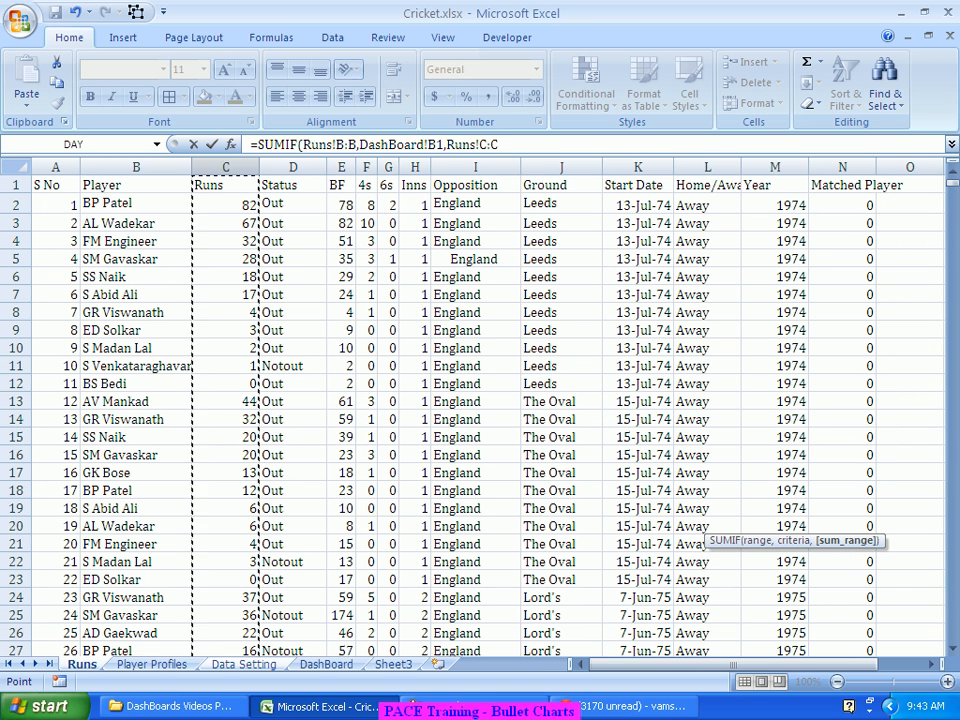
type(")/")
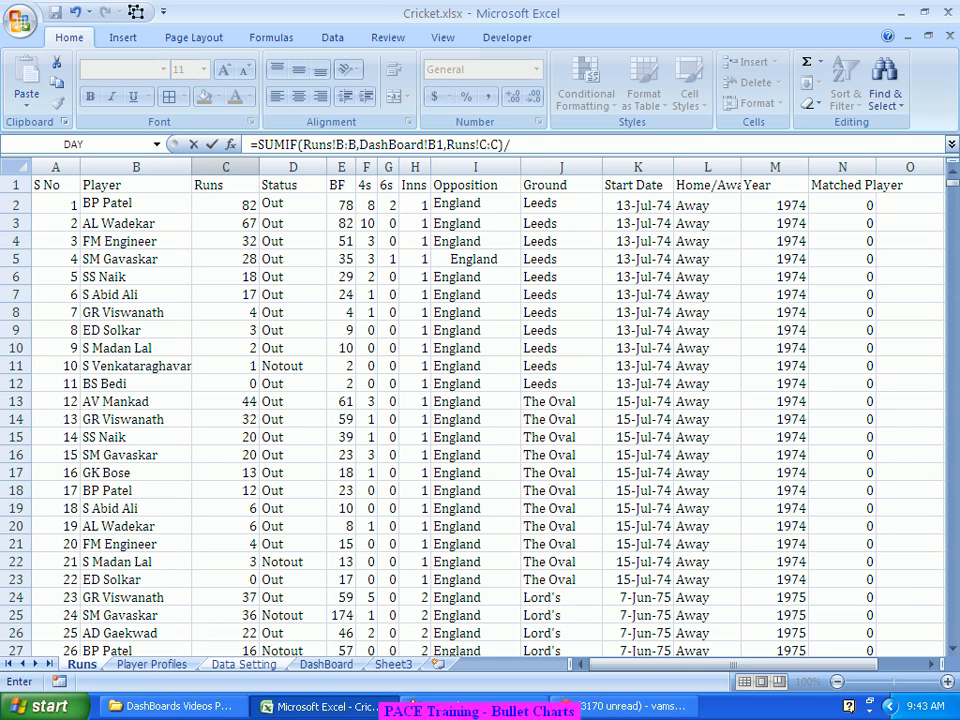
Step: Add a COUNTIFS function as the divisor, matching Runs!B:B against the player in DashBoard!B1
type("Countif")
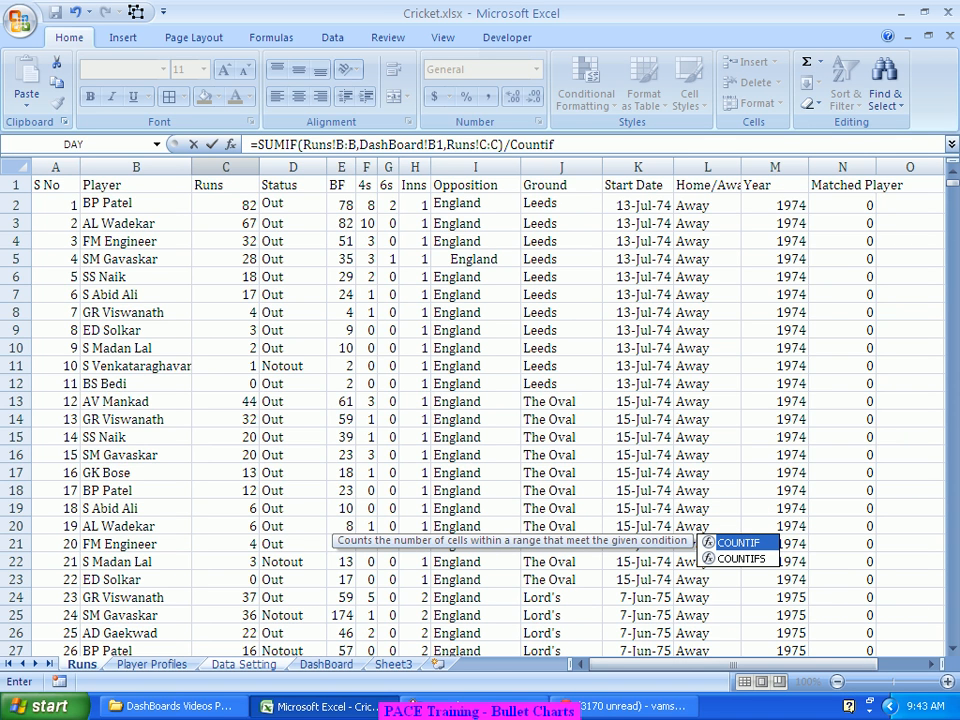
key("Down")
key("Tab")
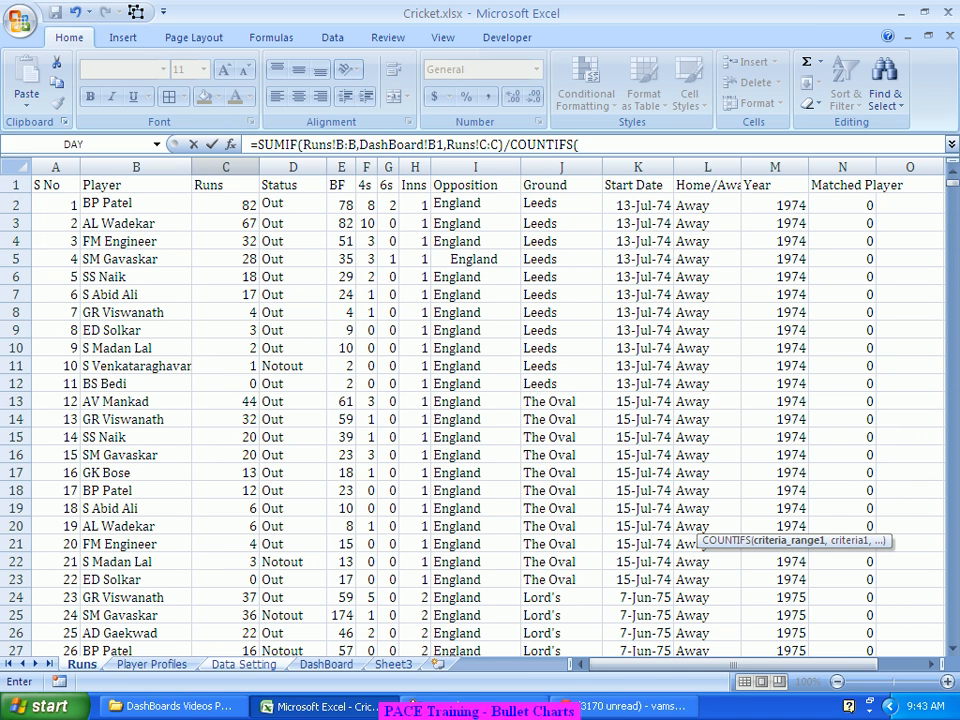
left_click(136, 167)
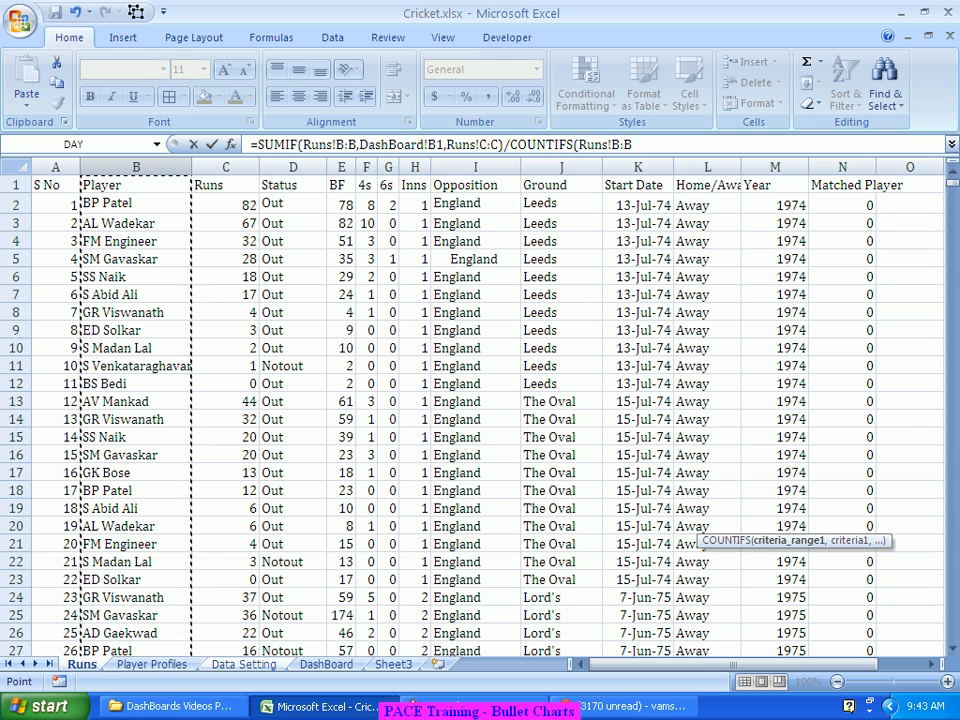
type(",")
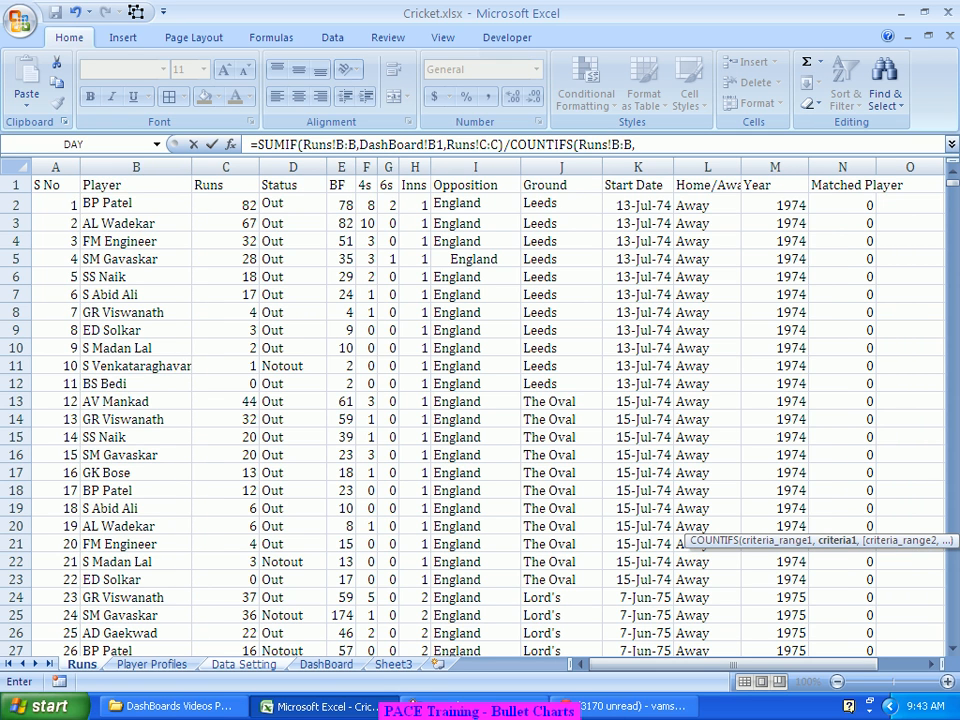
left_click(326, 664)
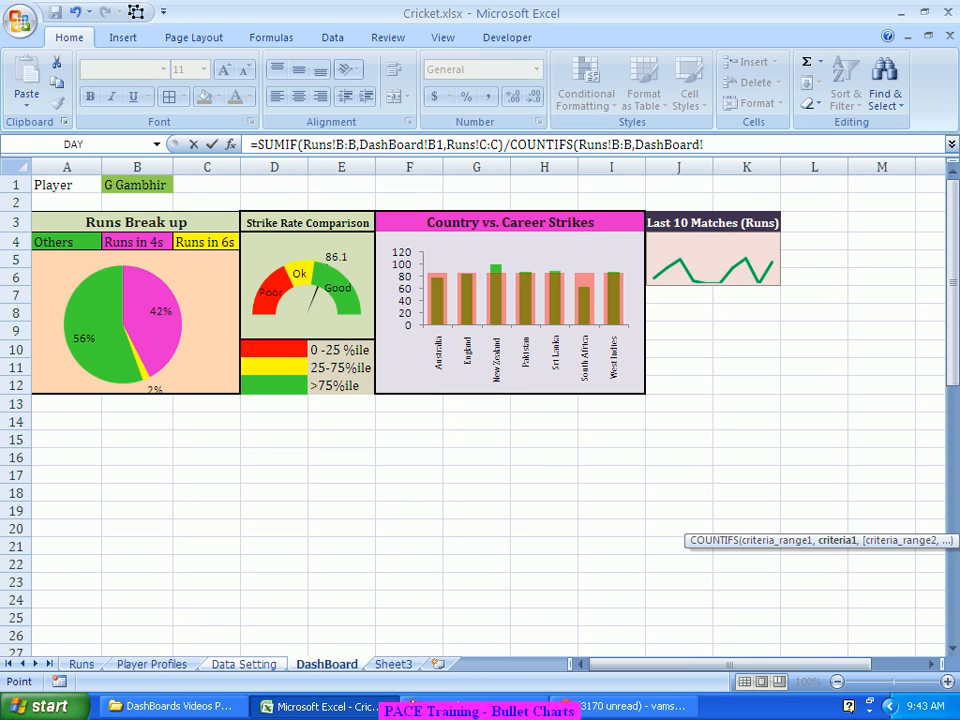
left_click(137, 185)
type(",")
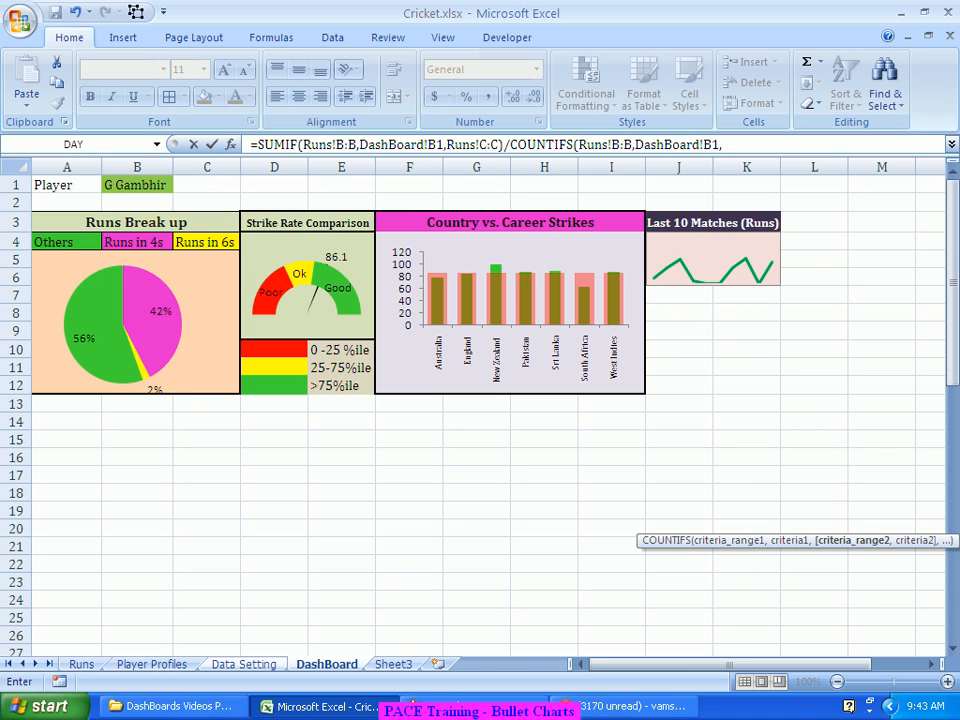
Step: Add Runs!D:D with the criterion "Out" to the COUNTIFS, complete the formula and check it in J44
left_click(81, 664)
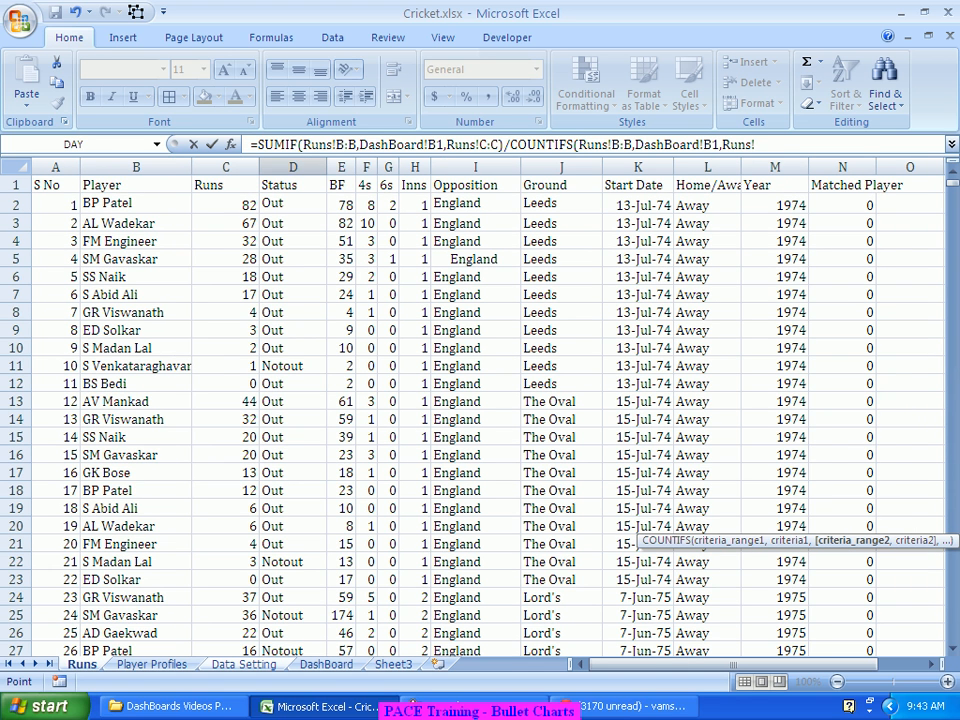
left_click(293, 167)
type(",")
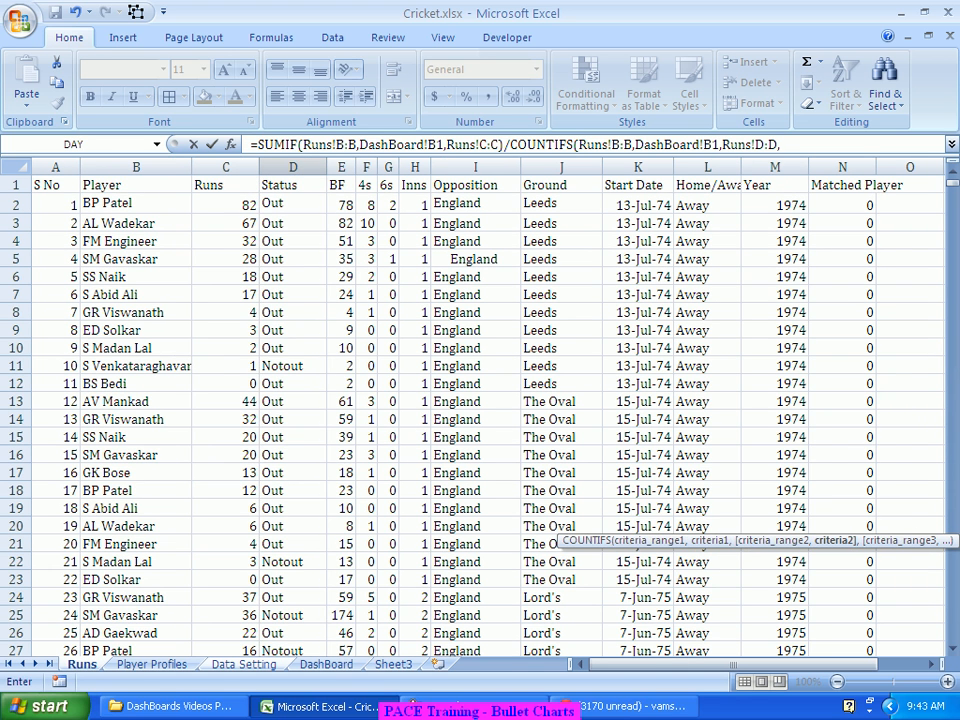
type("\"Out\")")
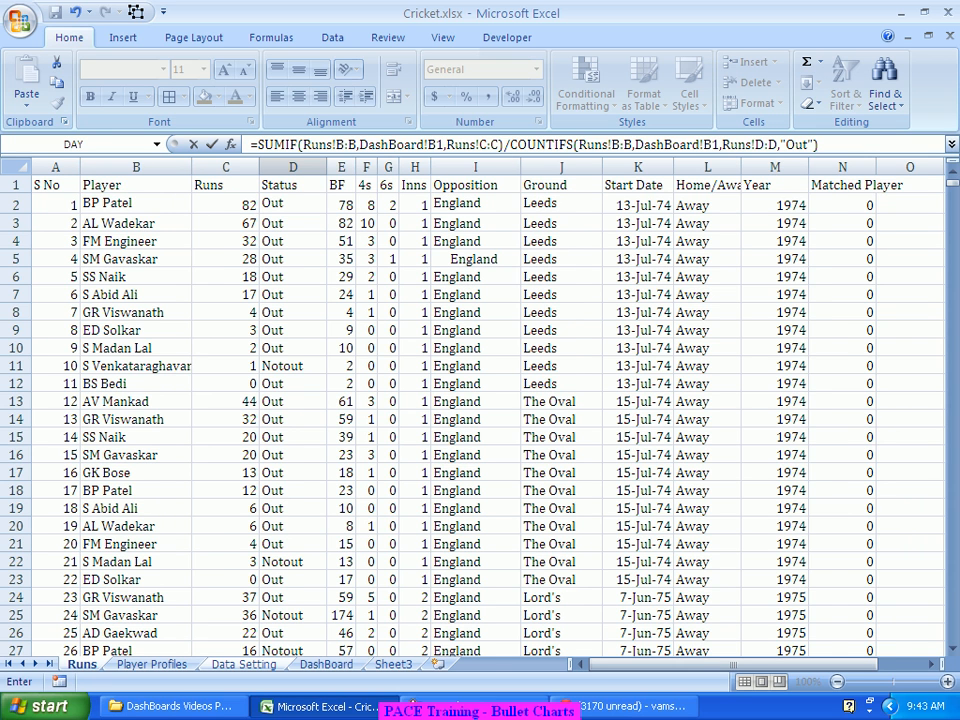
key("Return")
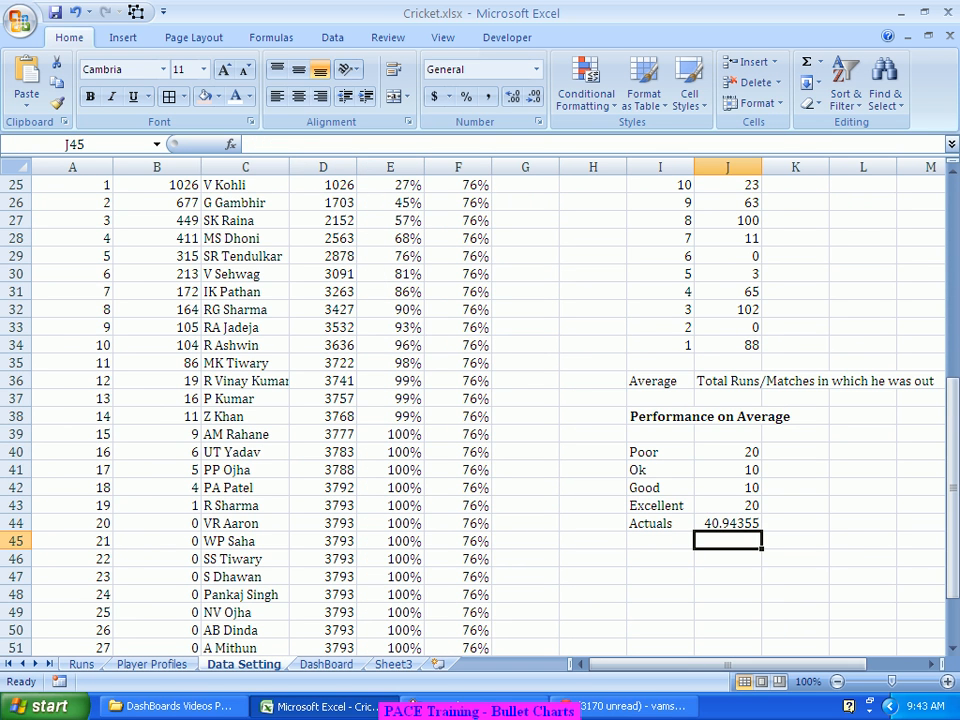
left_click(728, 524)
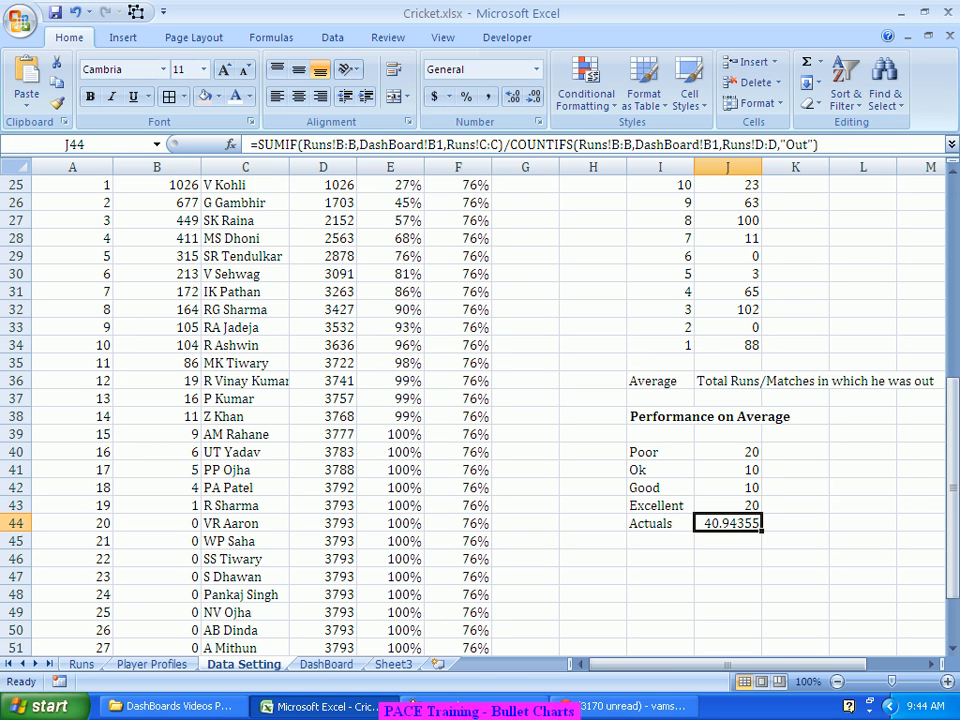
left_click(660, 434)
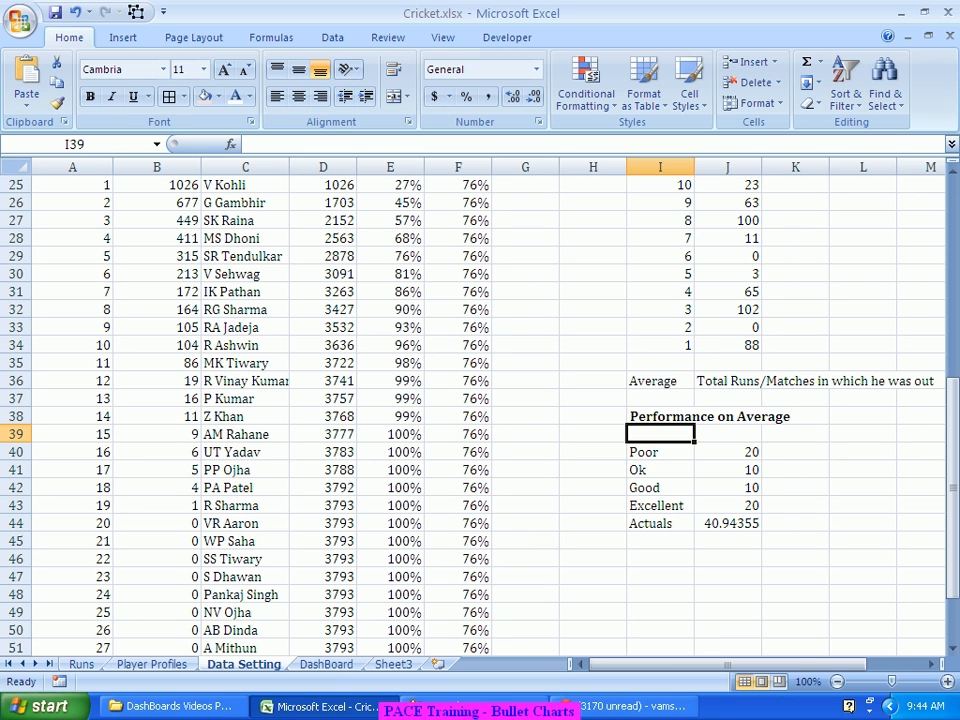
type("Performance")
key("Delete")
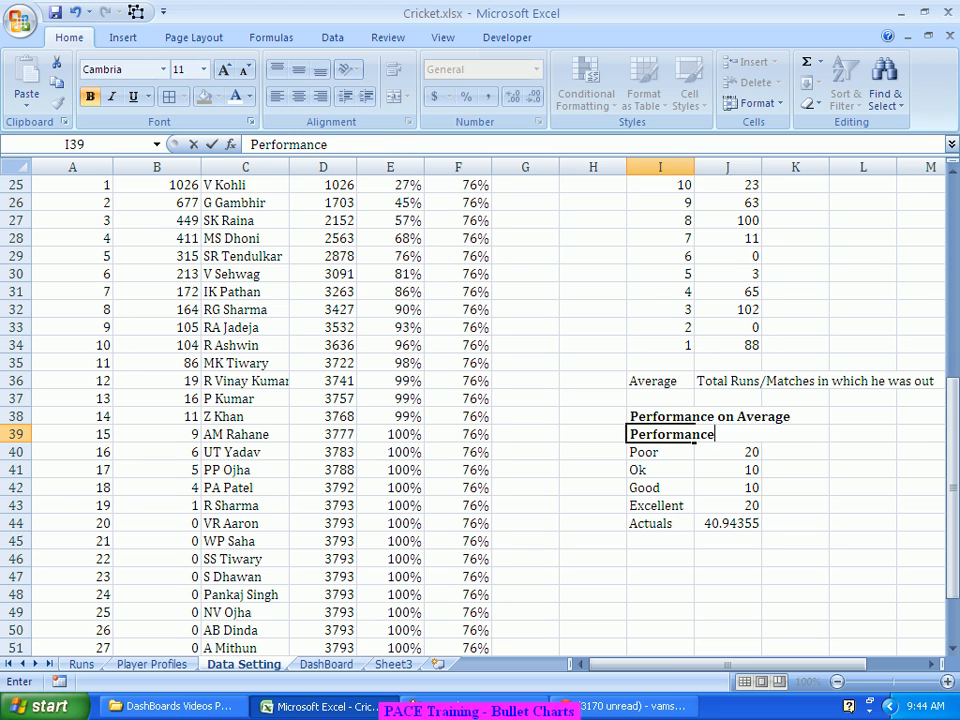
key("Tab")
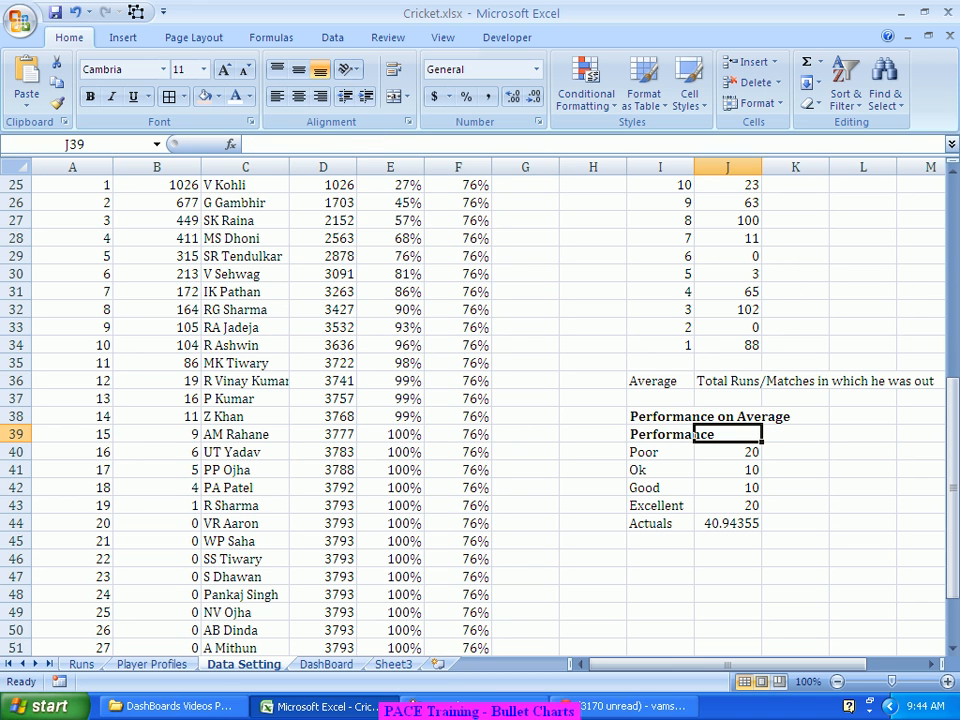
Step: Enter the header "Rating" in I39 and the header "Average" in J39, with "Average" in bold
key("Left")
type("Rating")
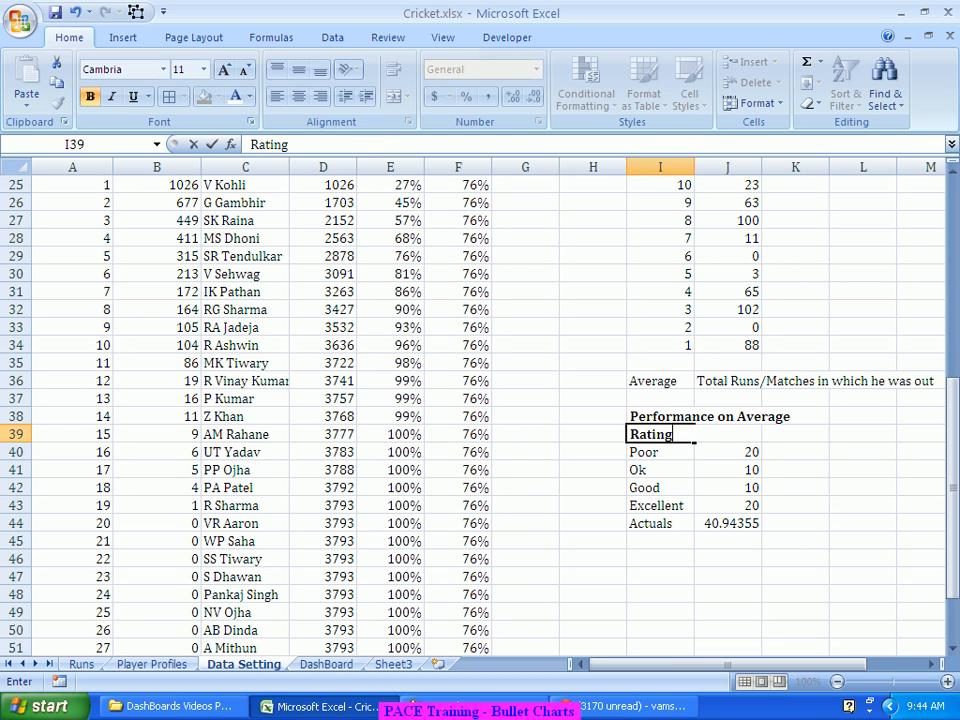
key("Tab")
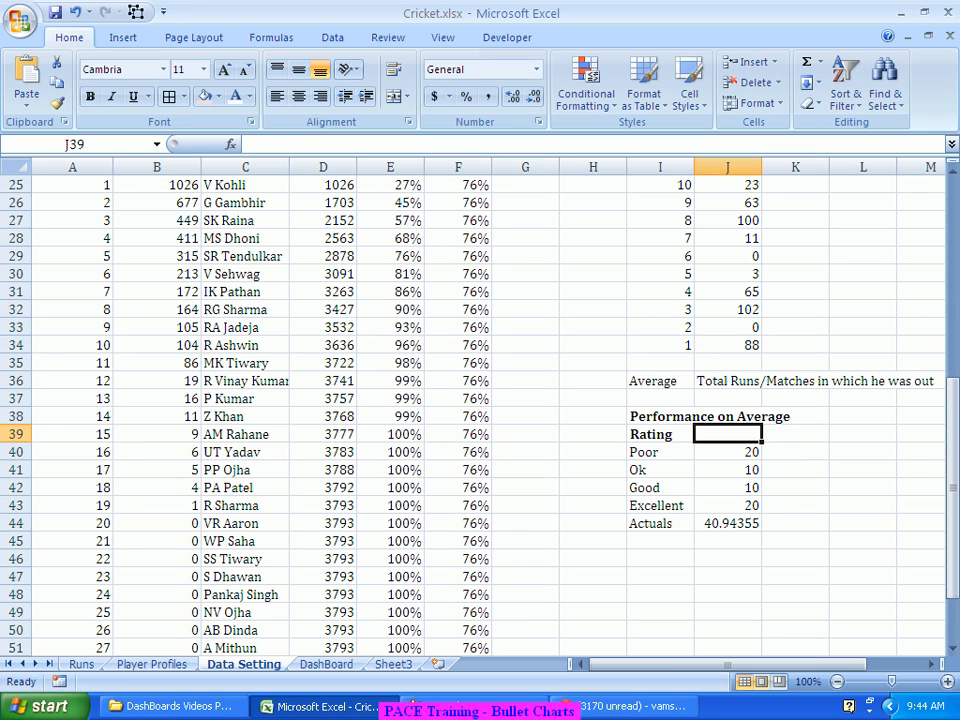
type("Average")
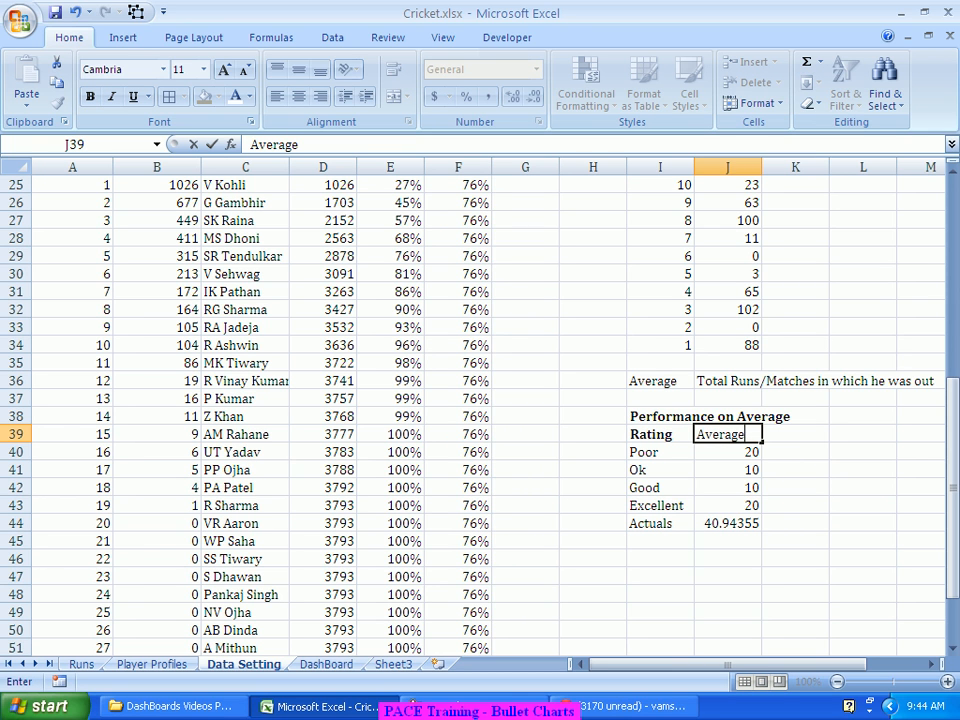
key("Return")
key("Up")
key("Right")
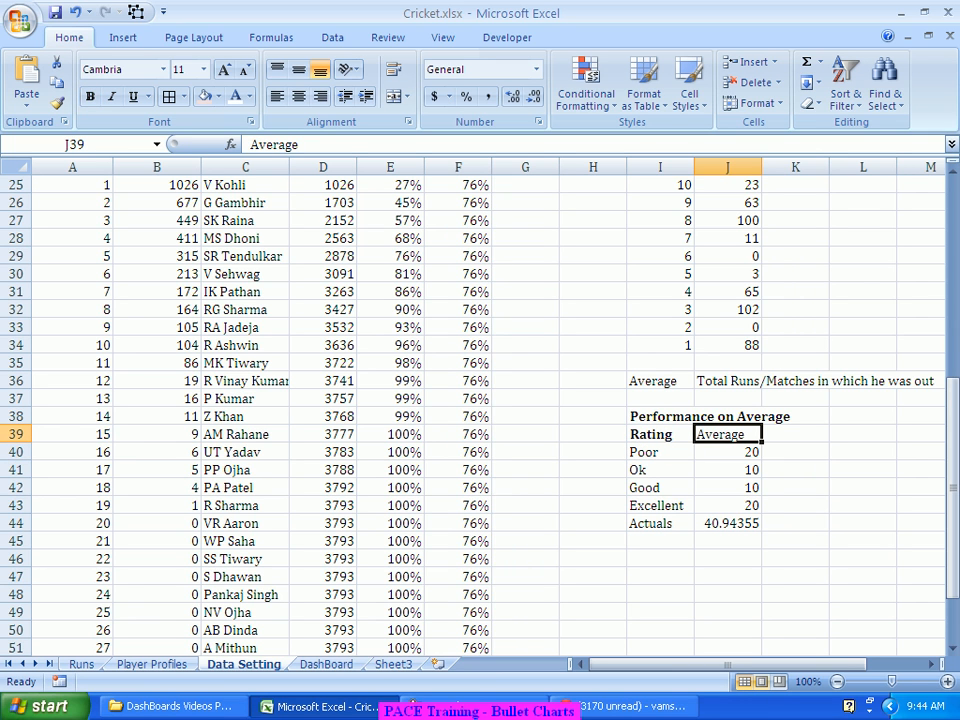
left_click(795, 576)
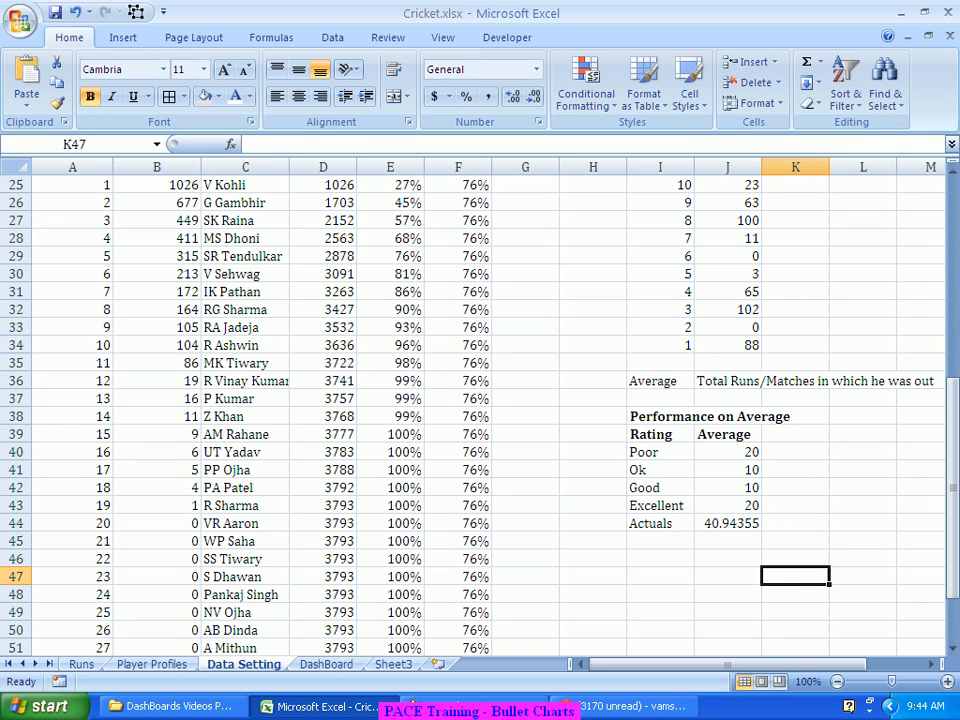
Step: Insert a 2-D stacked column chart from the rating table I39:J44
left_click_drag(650, 434, 728, 523)
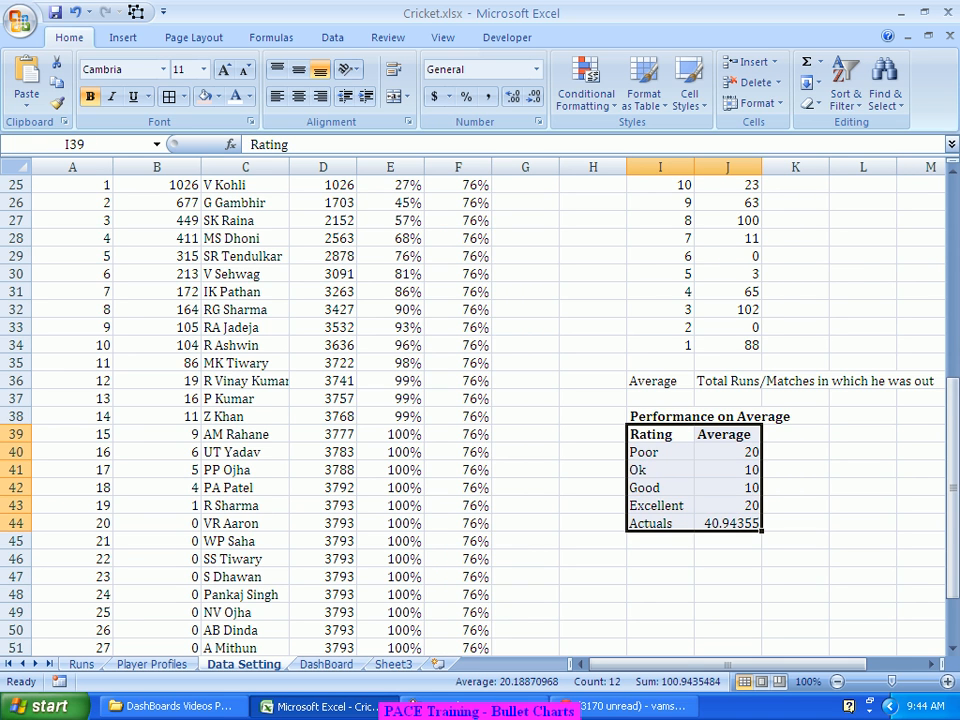
scroll(480, 410, "down", 2)
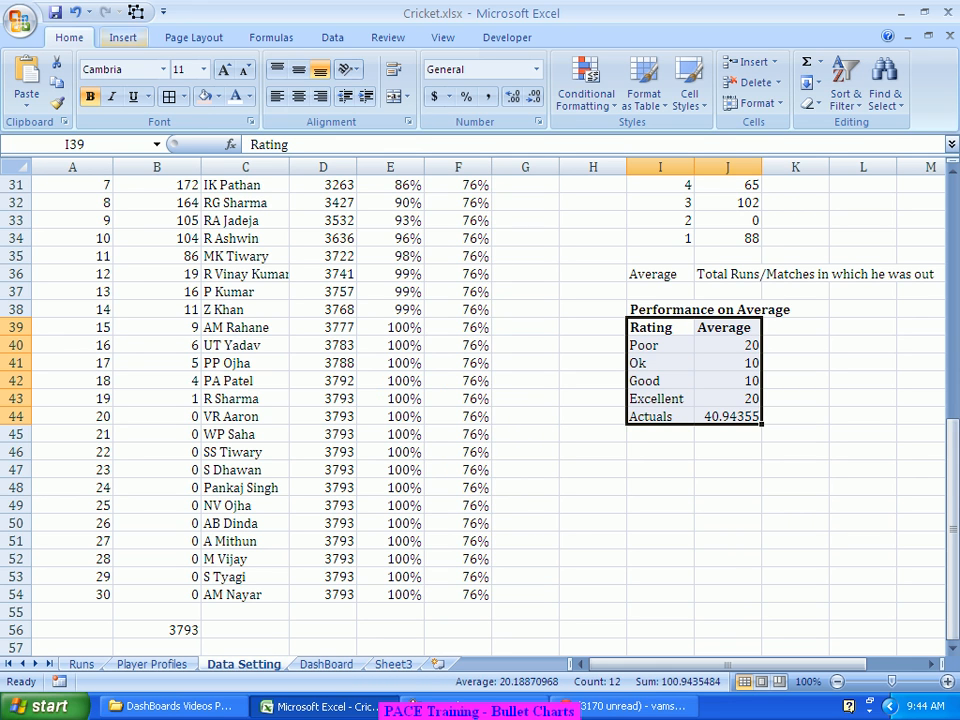
left_click(123, 37)
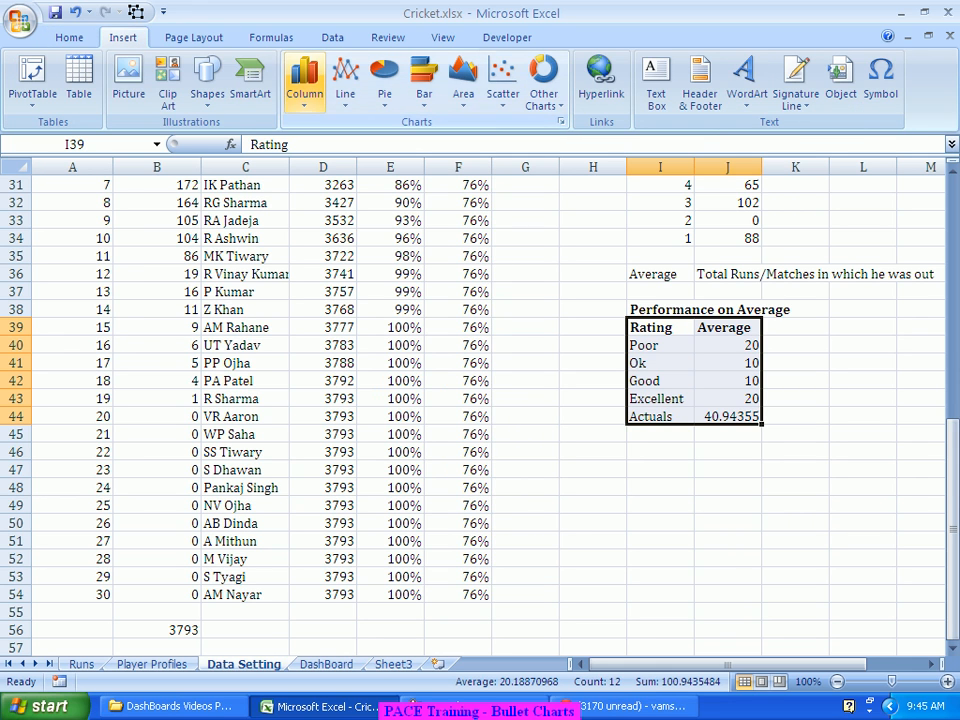
left_click(305, 80)
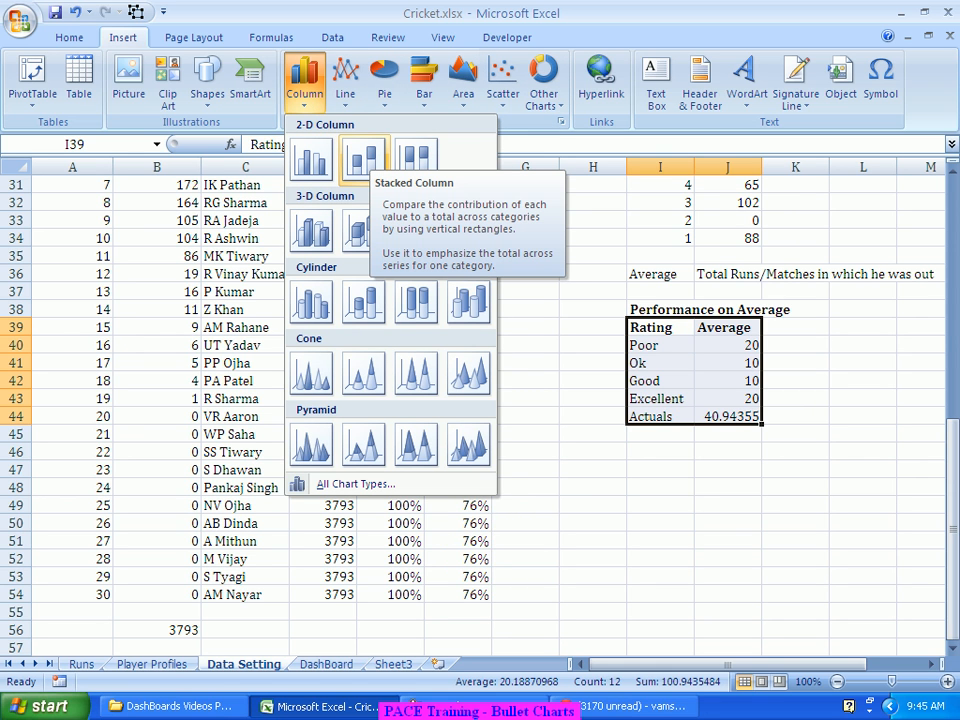
left_click(363, 158)
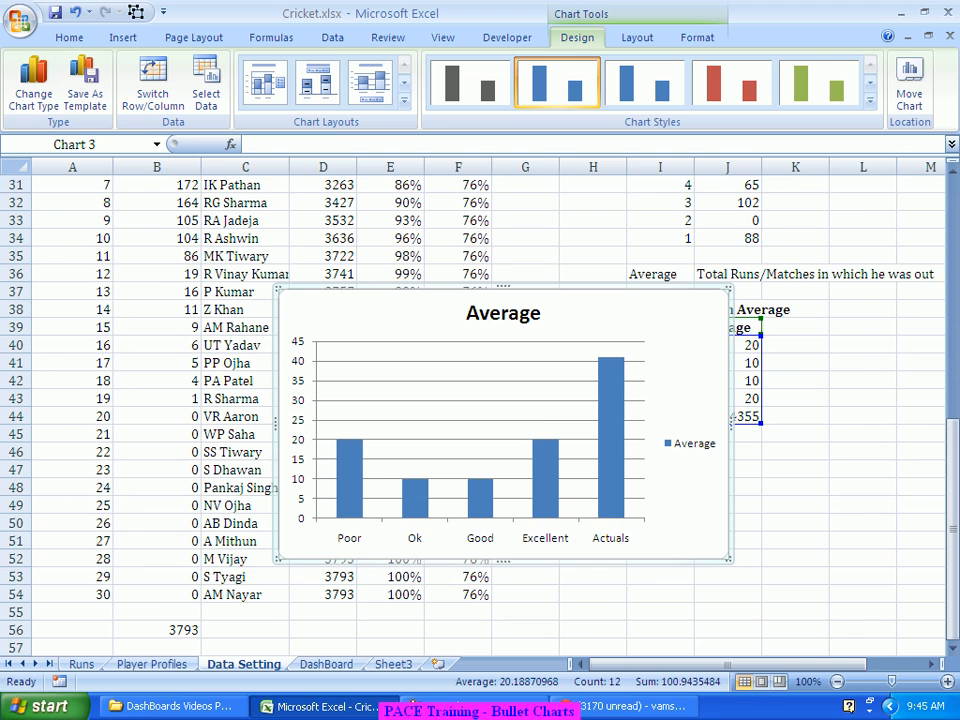
Step: Move the Average chart below the rating table so that it covers about I47:O62
left_click_drag(809, 664, 859, 664)
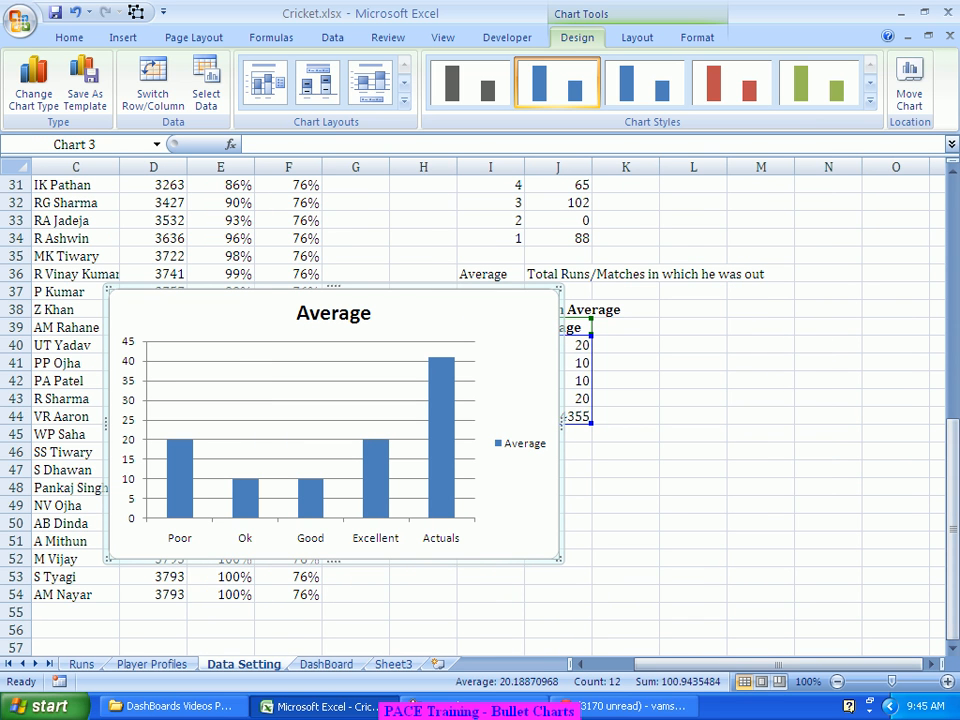
left_click_drag(952, 634, 952, 632)
left_click(952, 648)
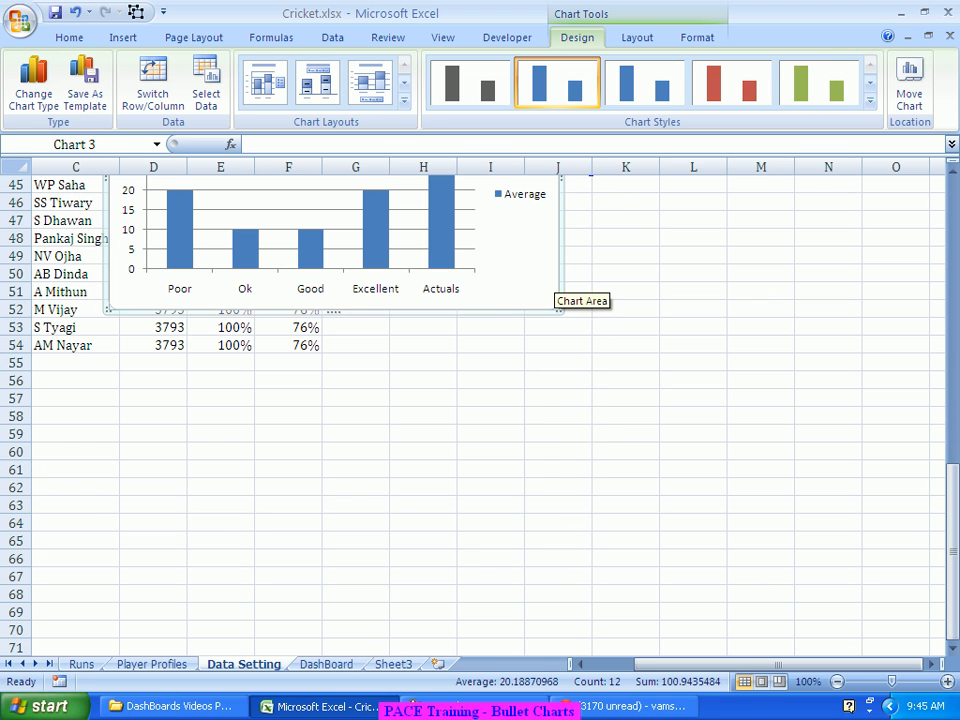
left_click_drag(545, 290, 893, 473)
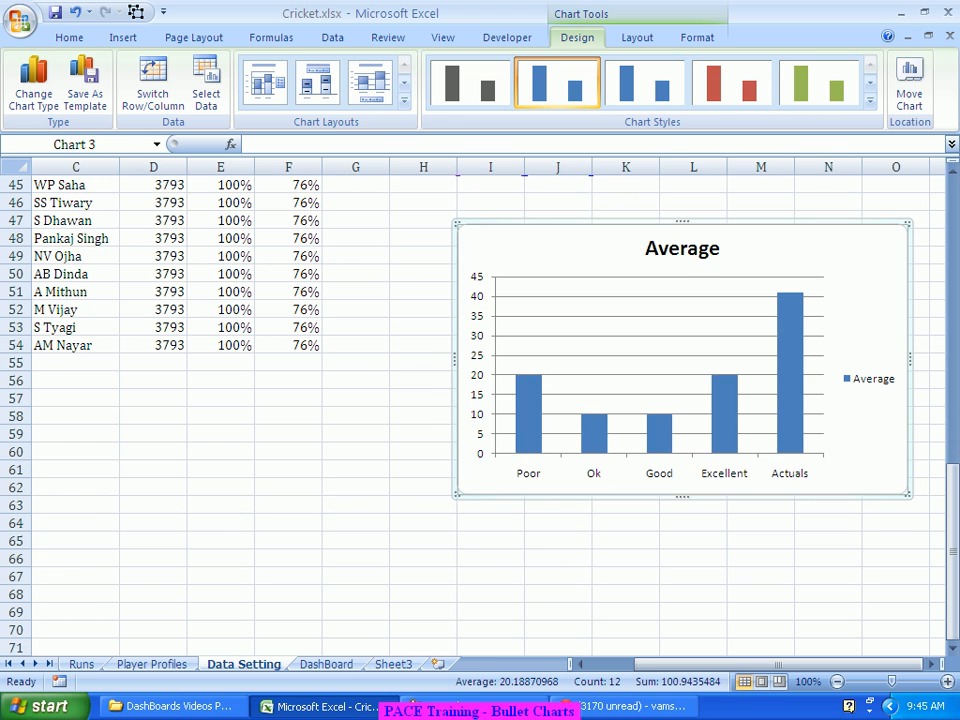
scroll(880, 495, "up", 3)
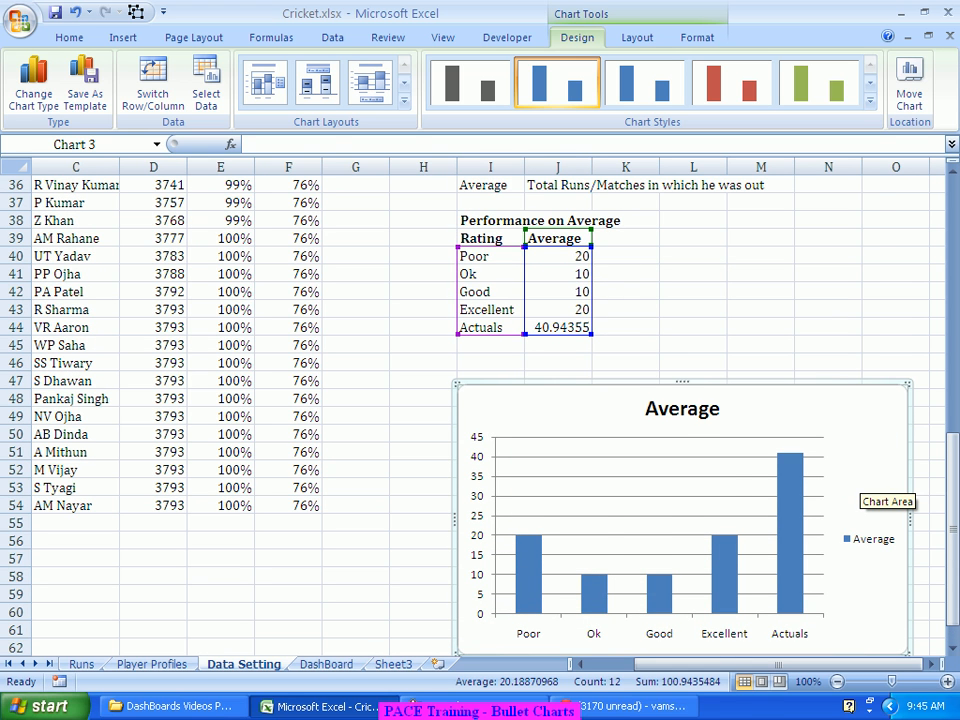
scroll(880, 495, "down", 1)
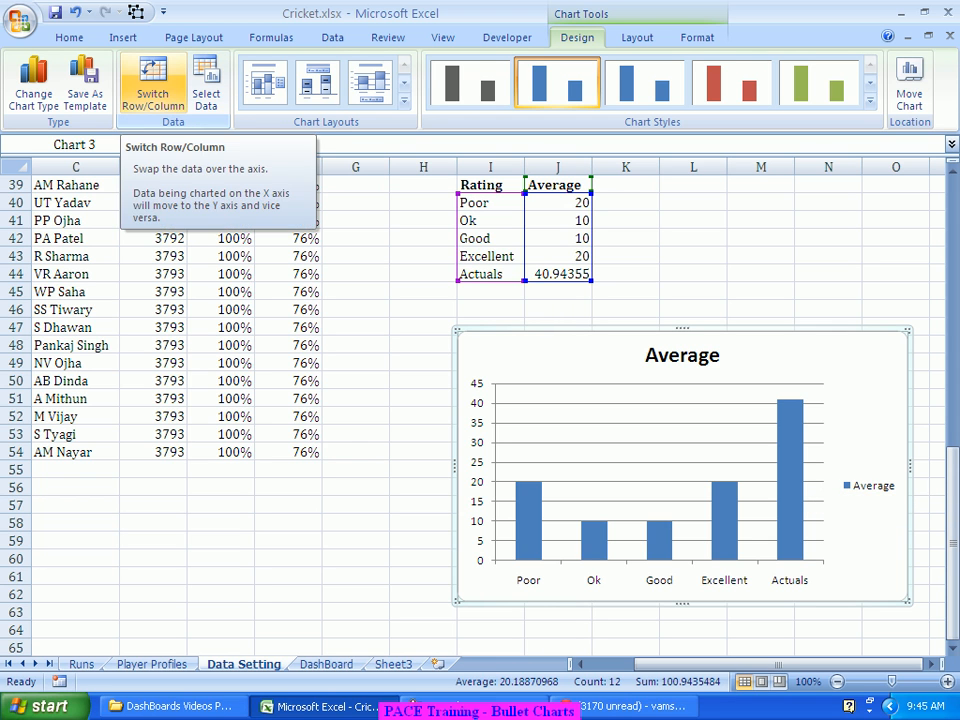
Step: Switch the chart's rows and columns so that each rating becomes its own series in one stacked column
left_click(153, 88)
left_click(153, 88)
left_click(153, 88)
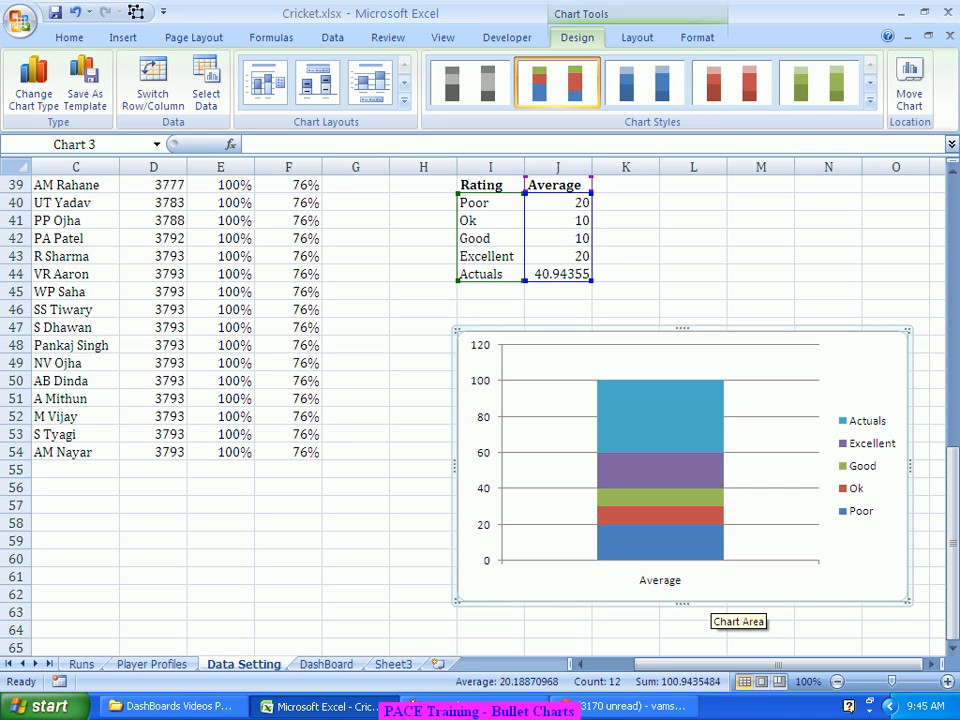
Step: Plot the Actuals series on the secondary axis
mouse_move(685, 482)
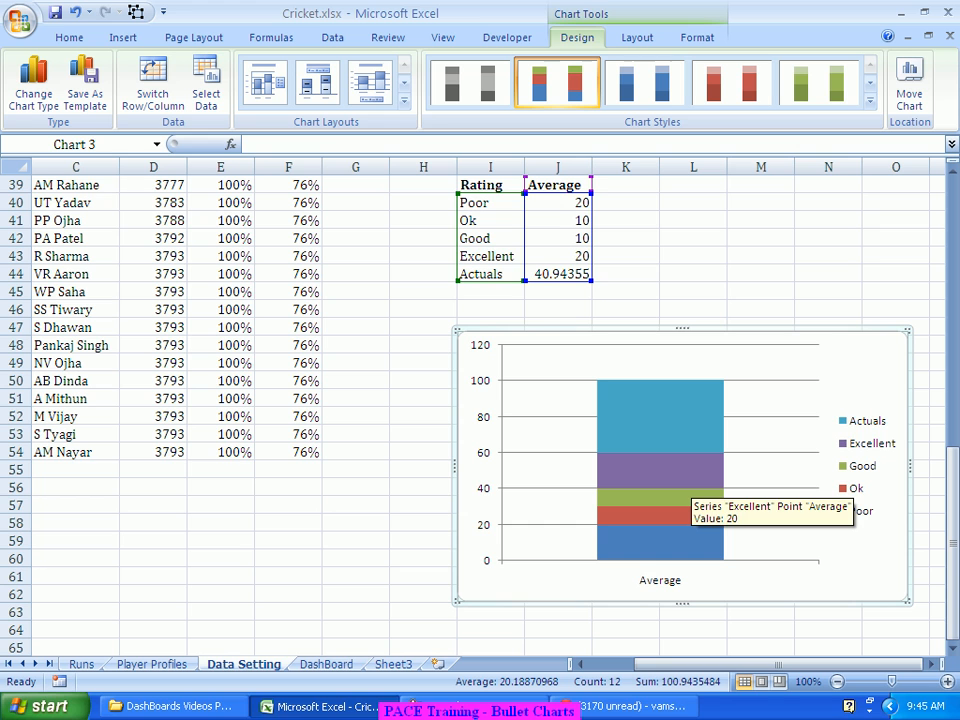
mouse_move(688, 402)
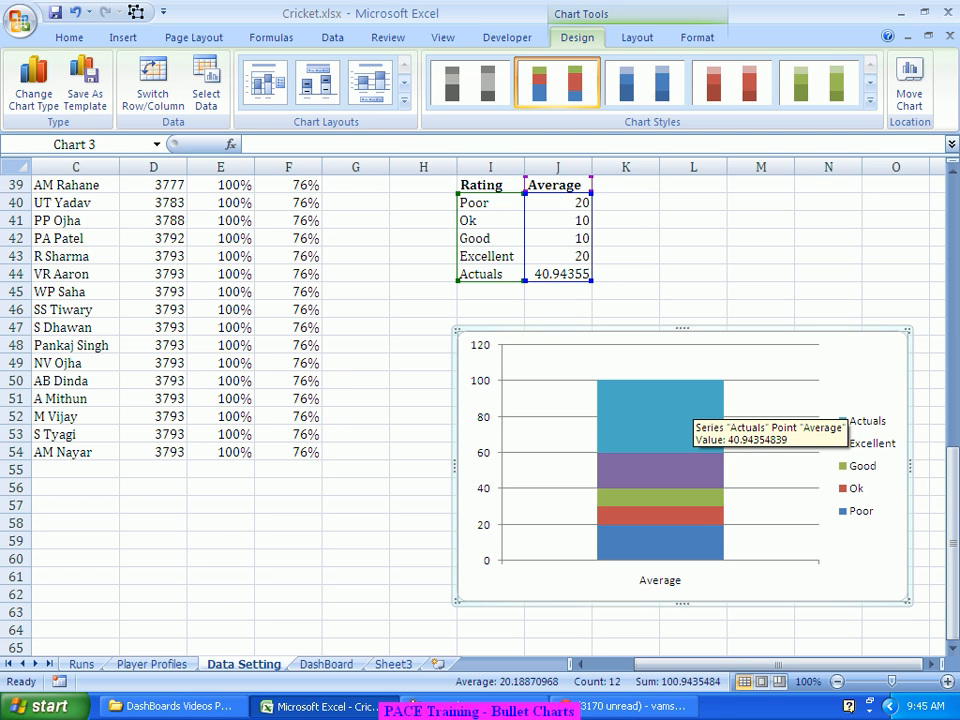
left_click(685, 415)
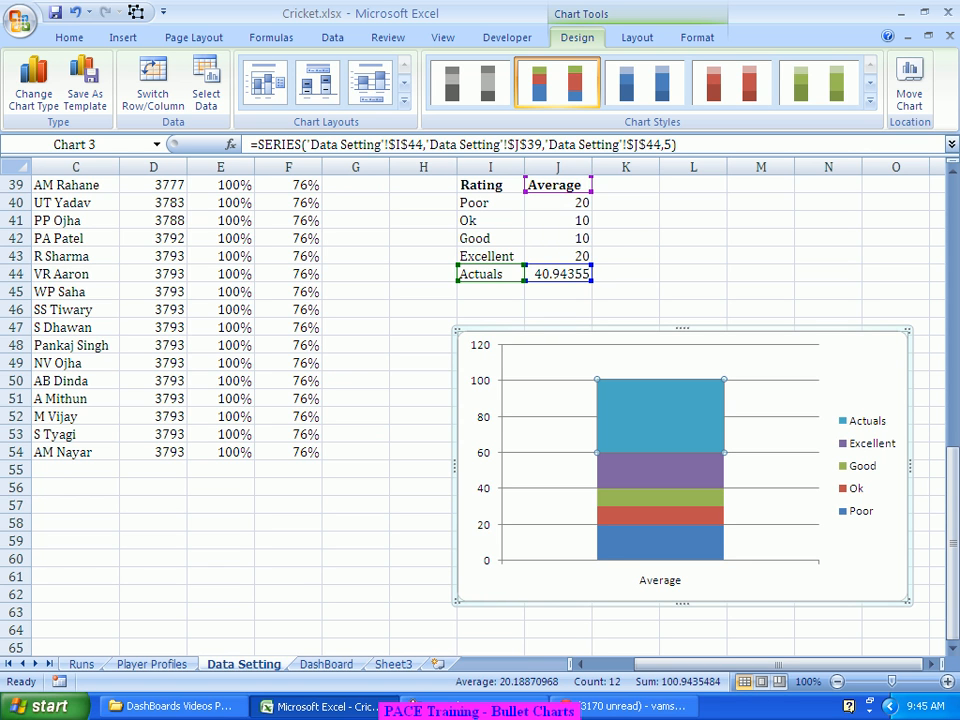
right_click(694, 401)
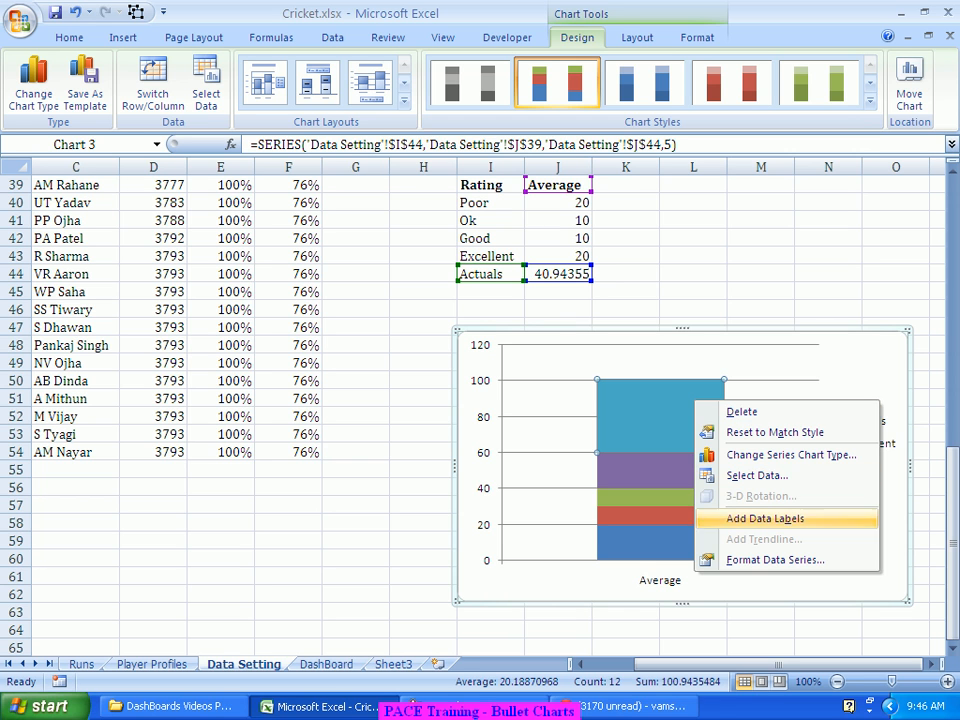
left_click(710, 561)
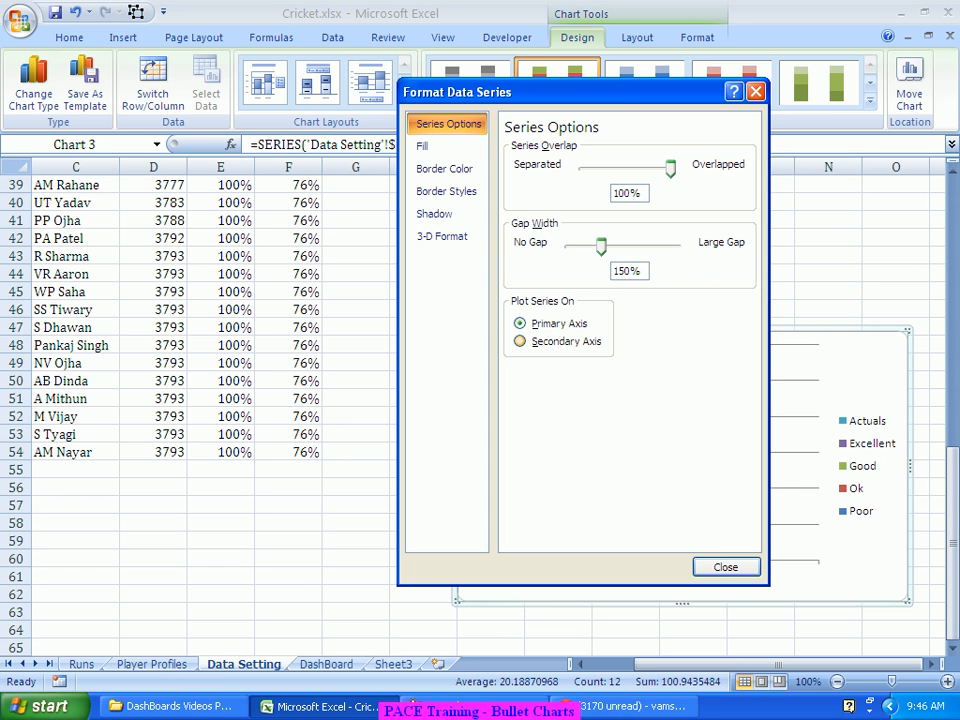
left_click(520, 341)
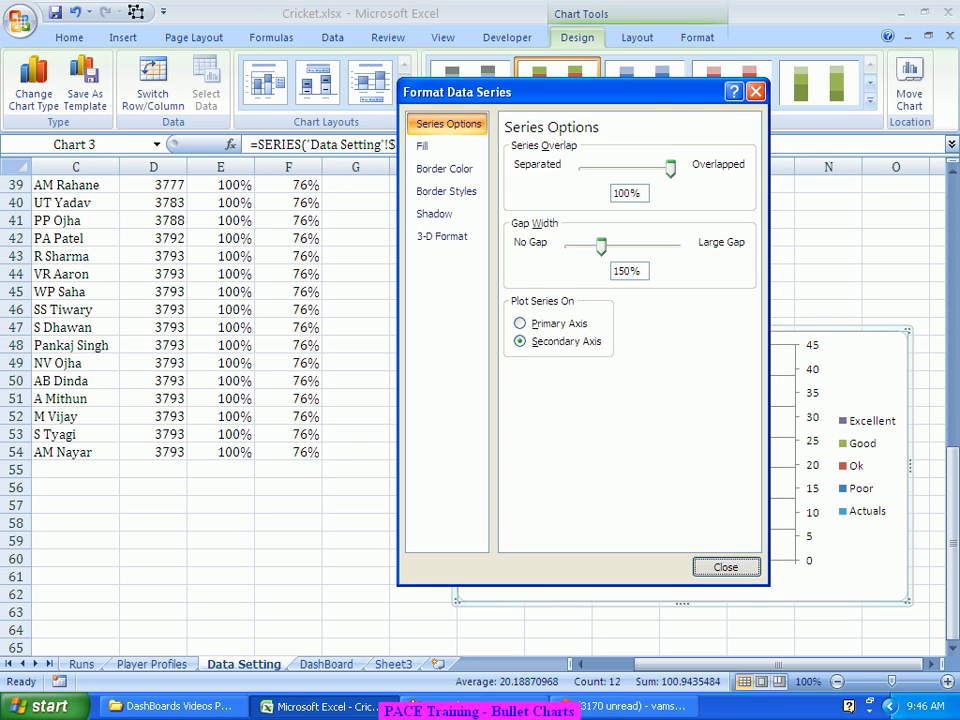
left_click(726, 567)
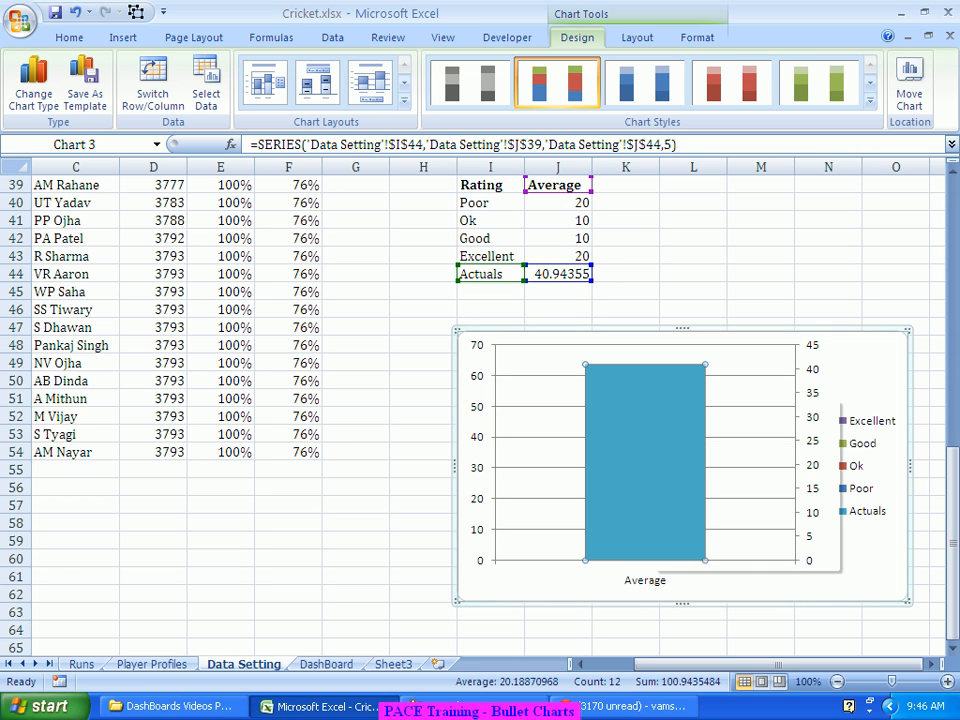
Step: Change the chart type of the Actuals series to Line with Markers
right_click(655, 400)
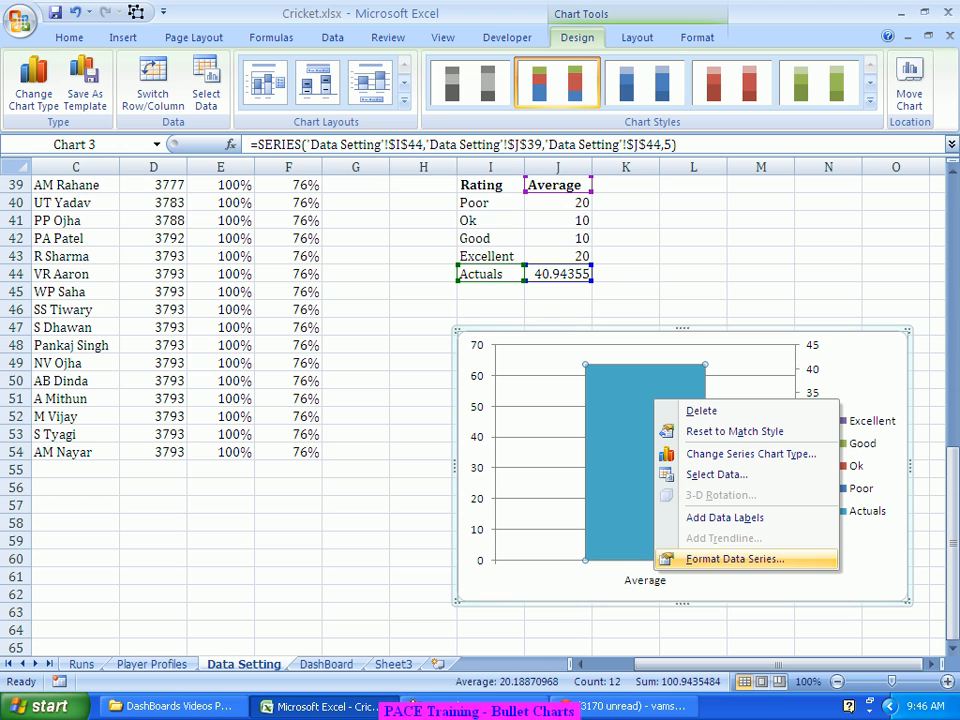
left_click(745, 454)
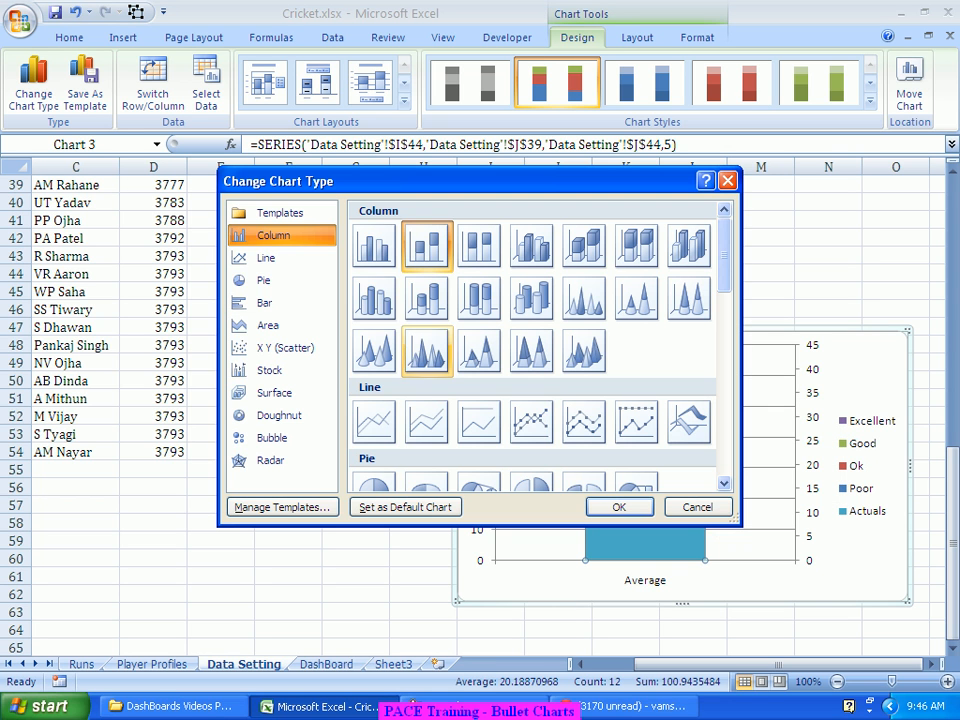
left_click(268, 258)
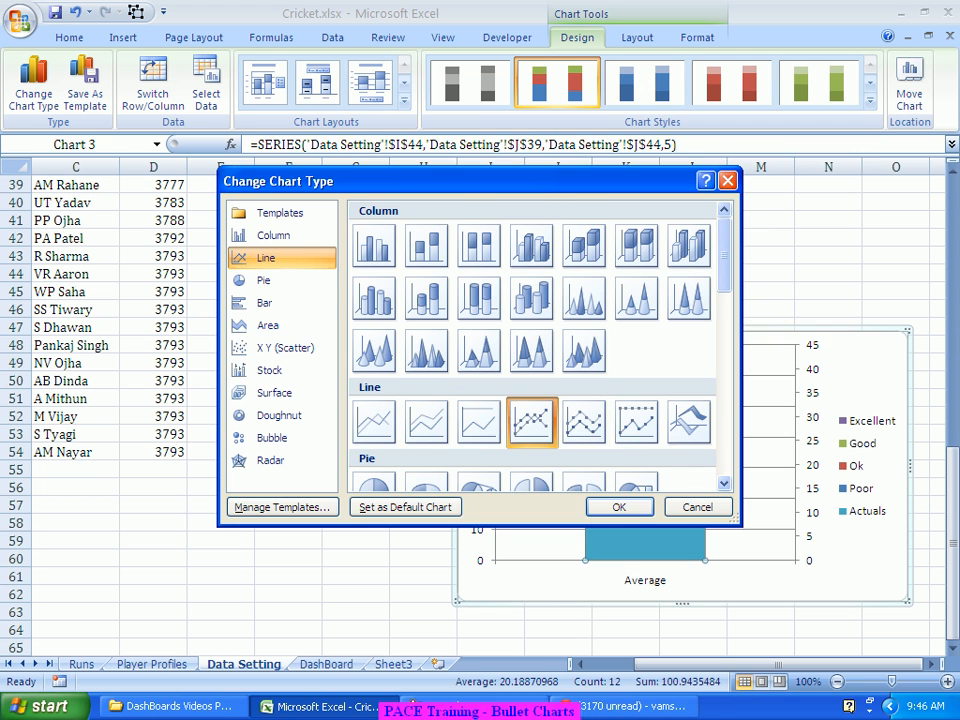
key("Return")
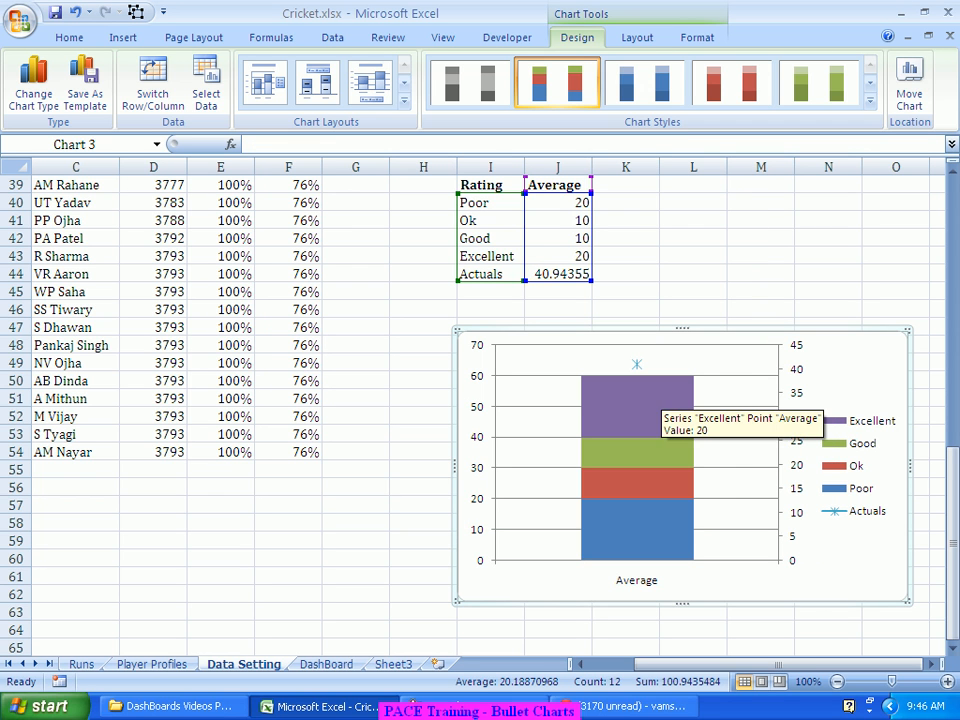
Step: Give the Actuals series a built-in marker of the long dash type
left_click(636, 364)
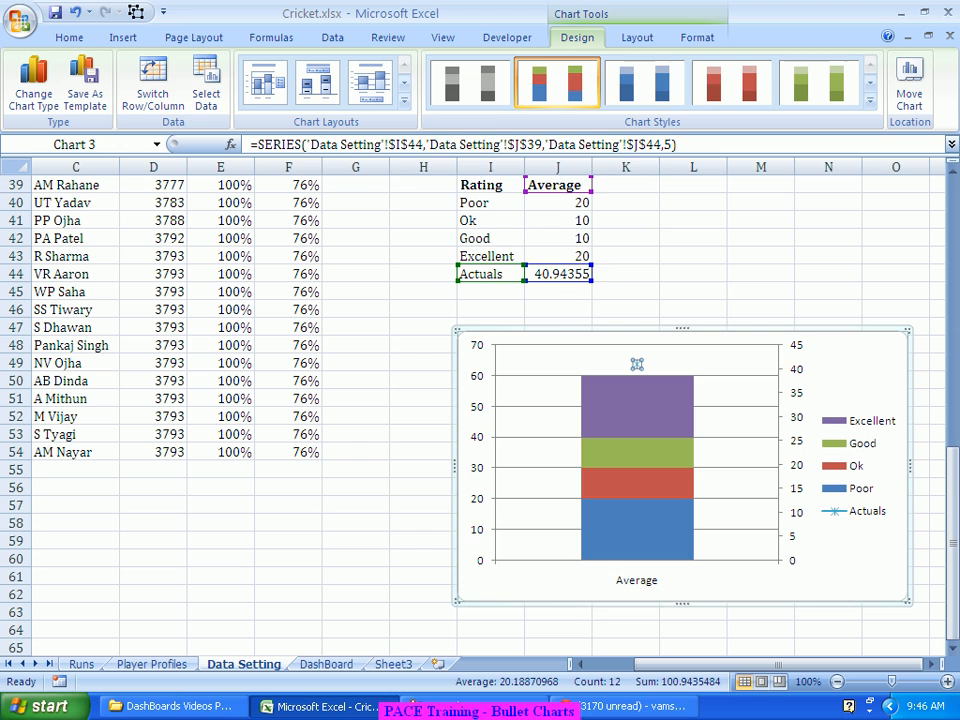
double_click(636, 364)
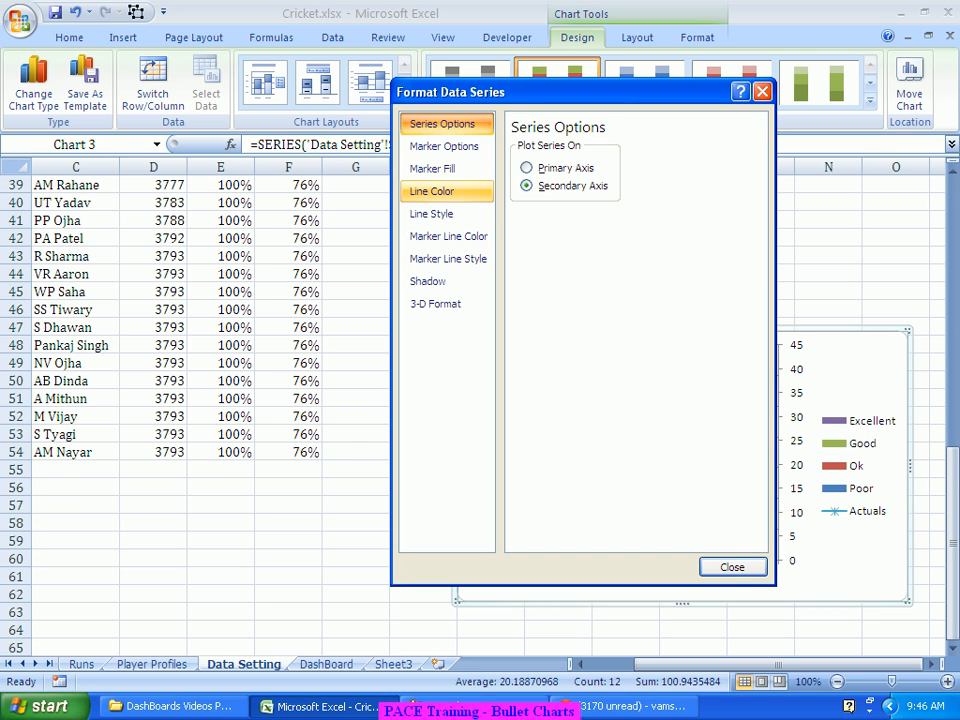
left_click(444, 146)
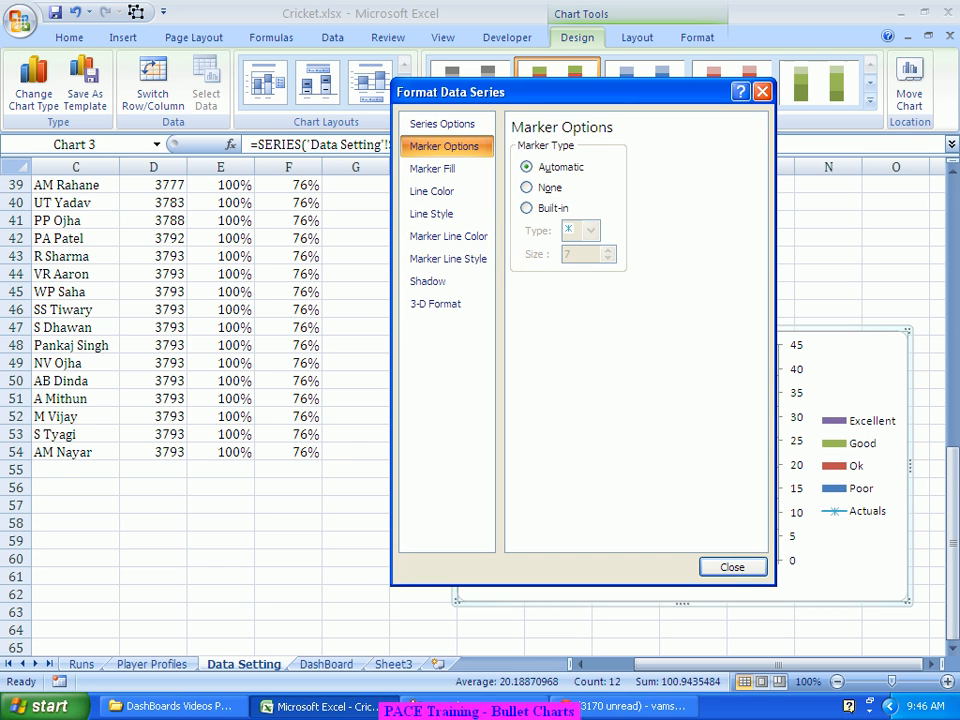
left_click(527, 207)
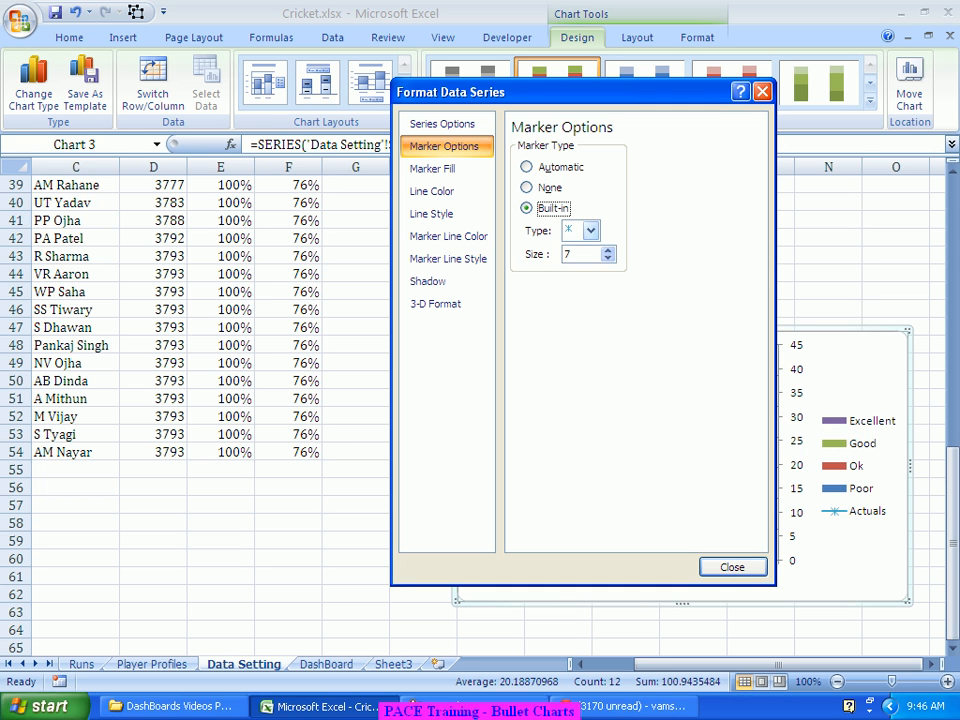
left_click(591, 230)
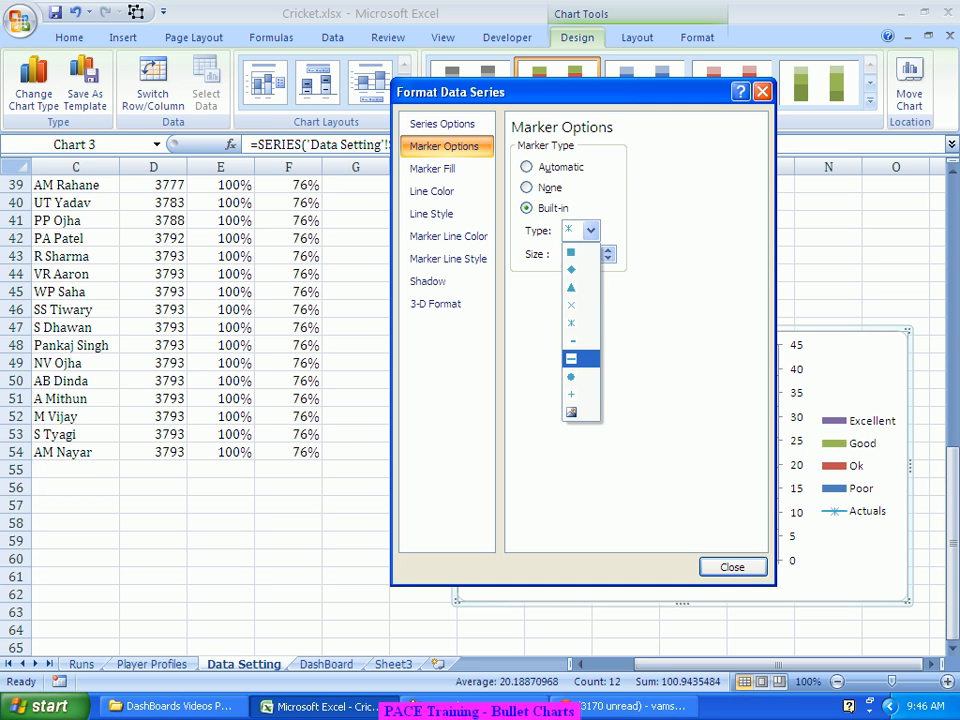
left_click(575, 358)
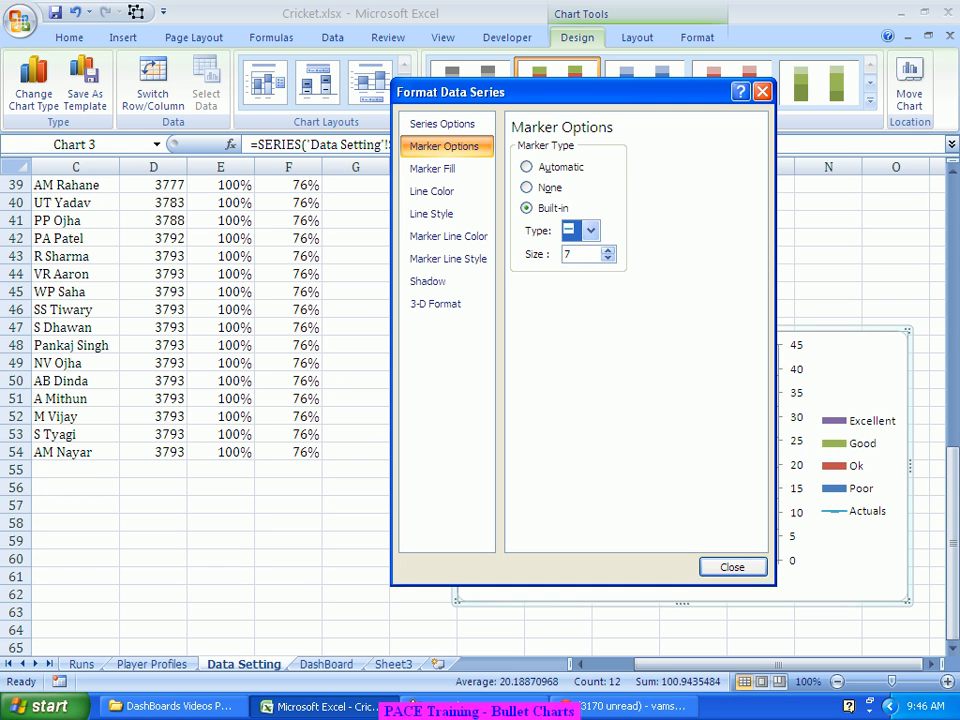
Step: Set the Actuals marker size to 20 and close the series formatting
left_click(608, 250)
left_click(608, 250)
left_click(608, 250)
left_click(608, 250)
left_click(608, 250)
left_click(608, 250)
left_click(608, 250)
left_click(608, 250)
left_click(608, 250)
left_click(608, 250)
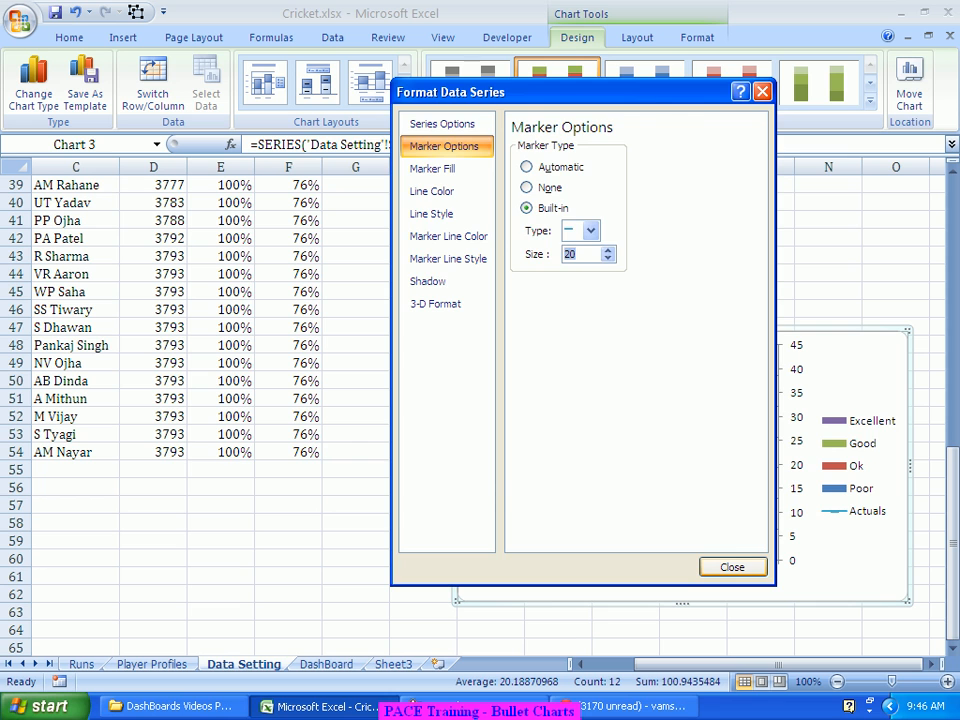
left_click(732, 567)
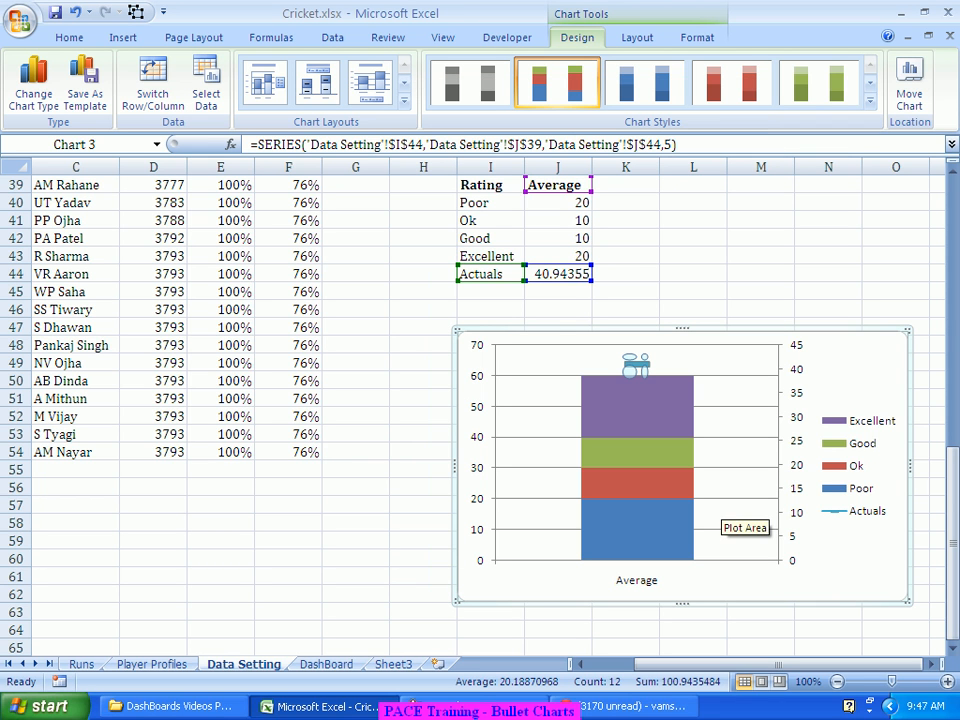
Step: Give the Actuals data point a solid black marker fill, moving the formatting dialog off the chart
mouse_move(630, 368)
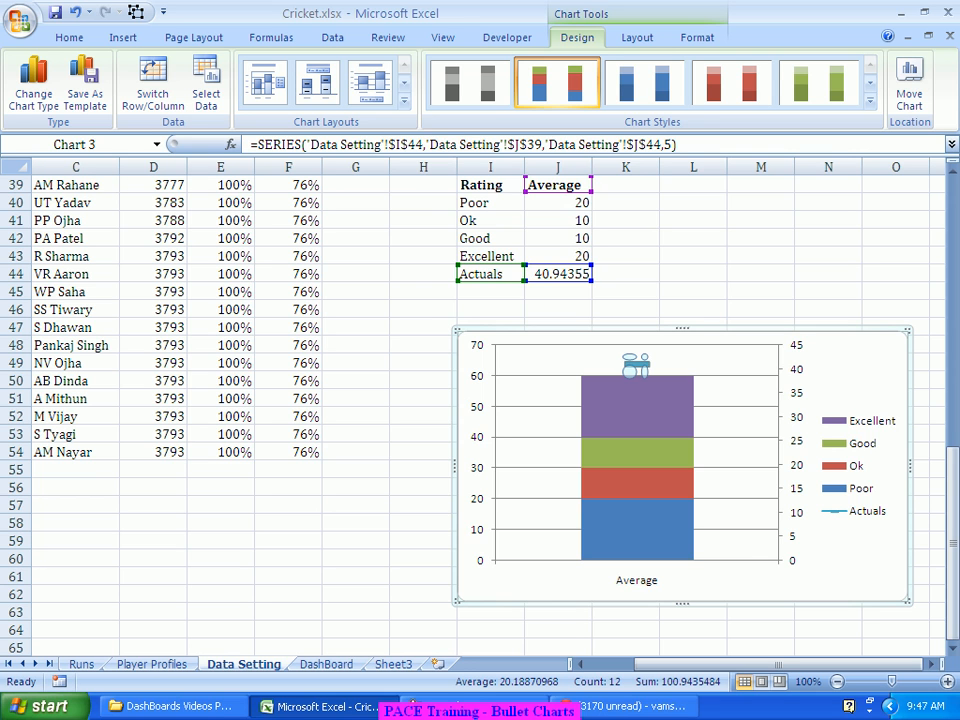
double_click(636, 368)
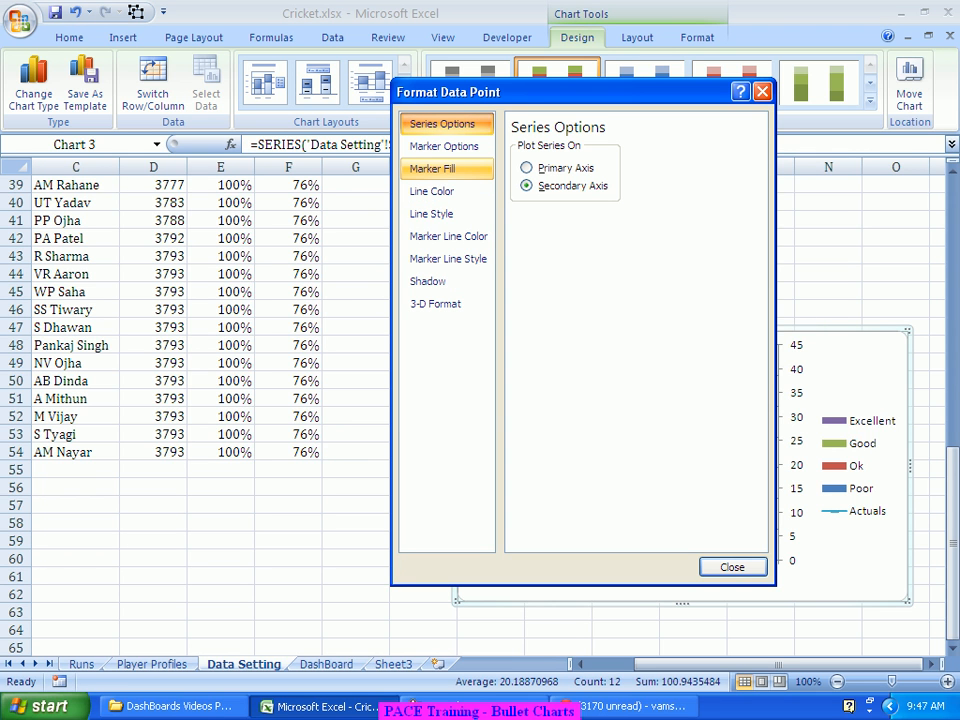
left_click(432, 168)
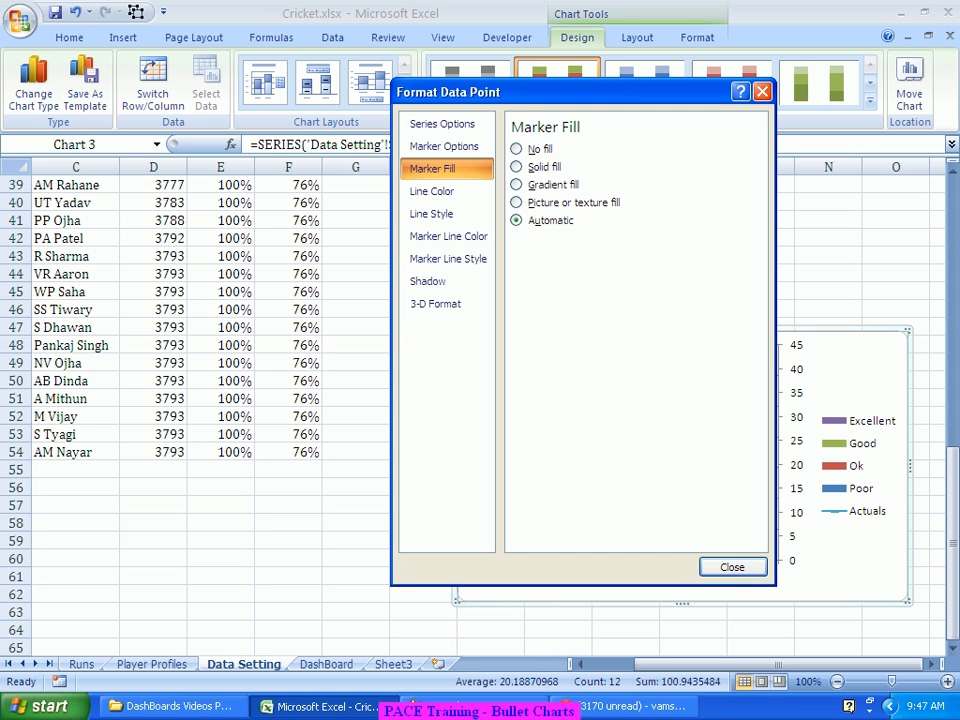
left_click(540, 167)
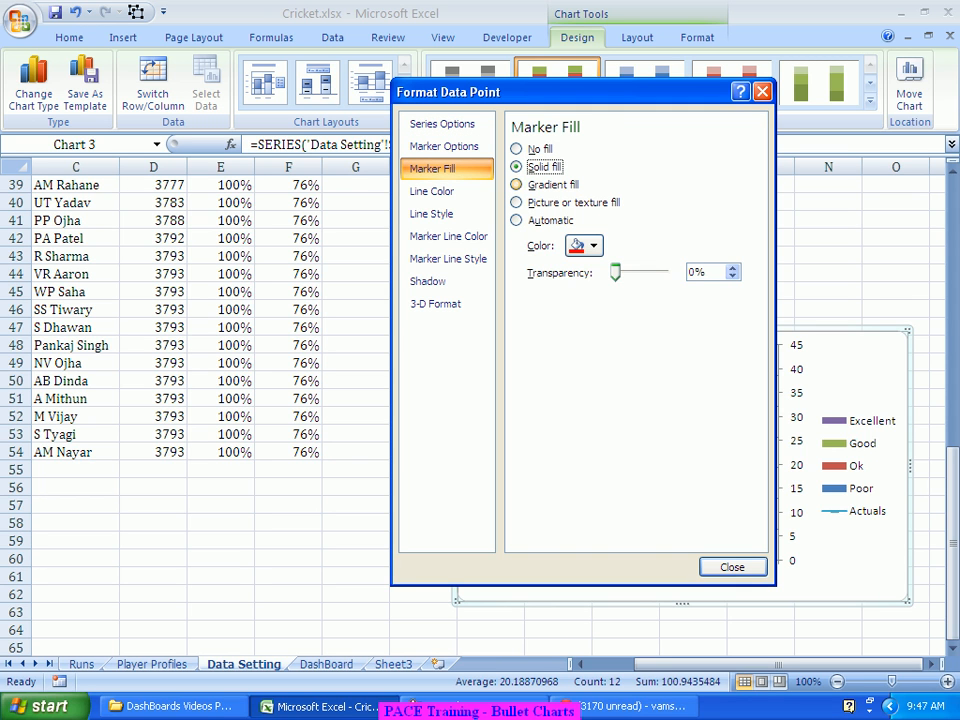
left_click(584, 245)
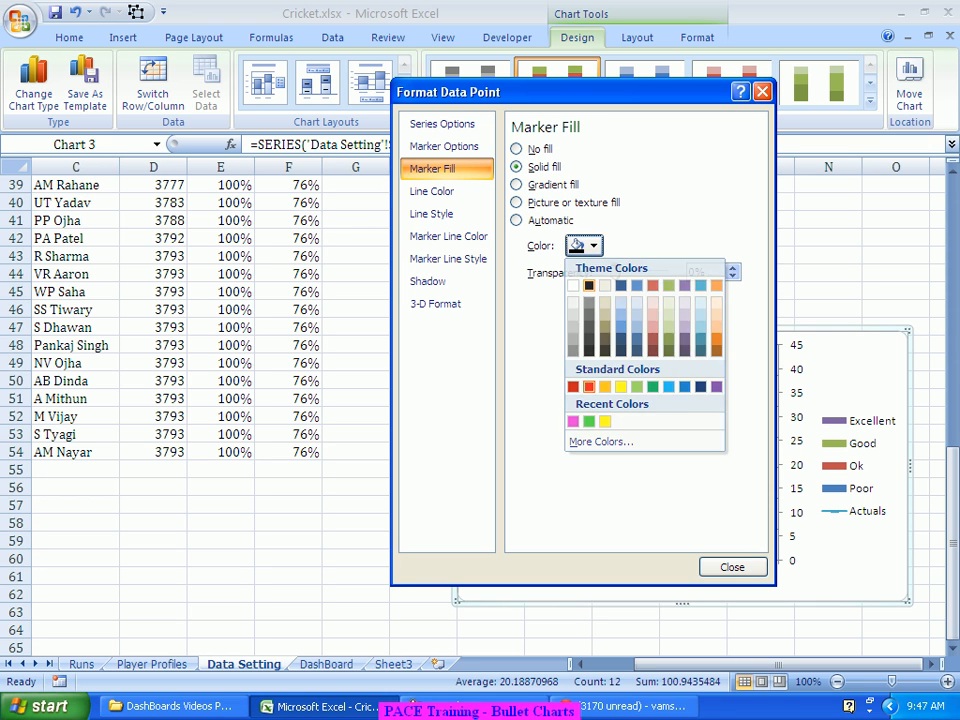
left_click(588, 285)
left_click_drag(500, 92, 238, 100)
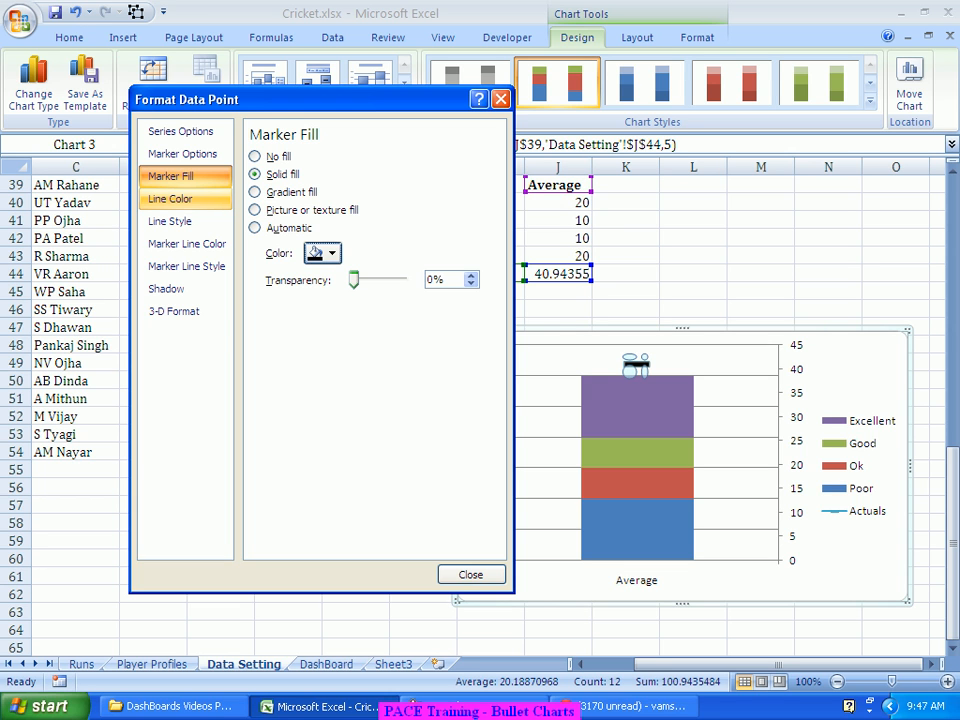
Step: Set the Actuals data point's line color to solid black
left_click(185, 198)
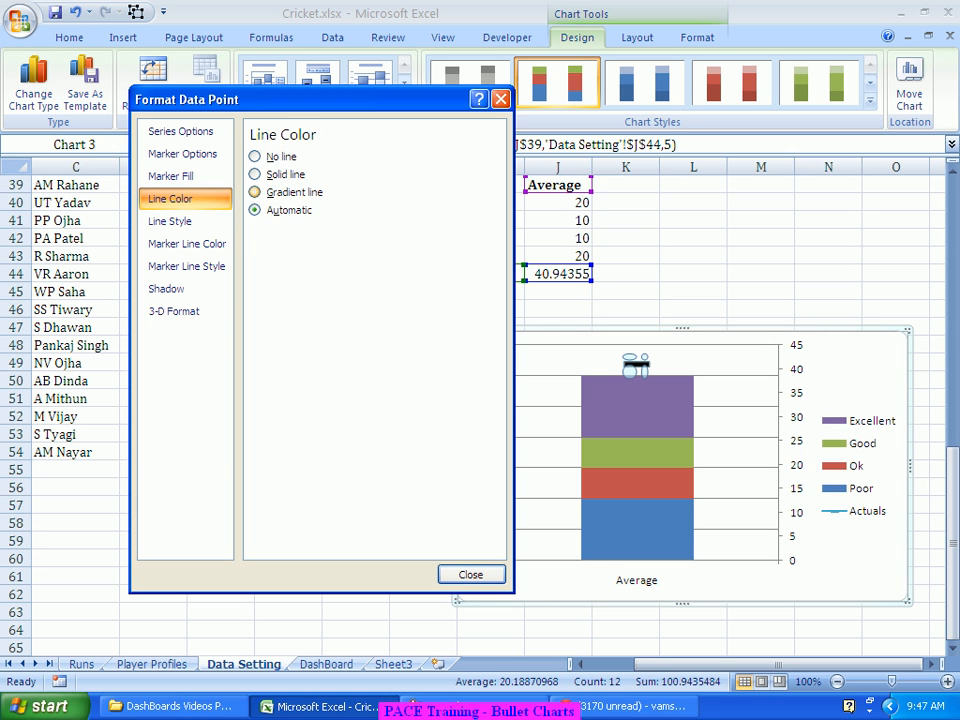
left_click(256, 174)
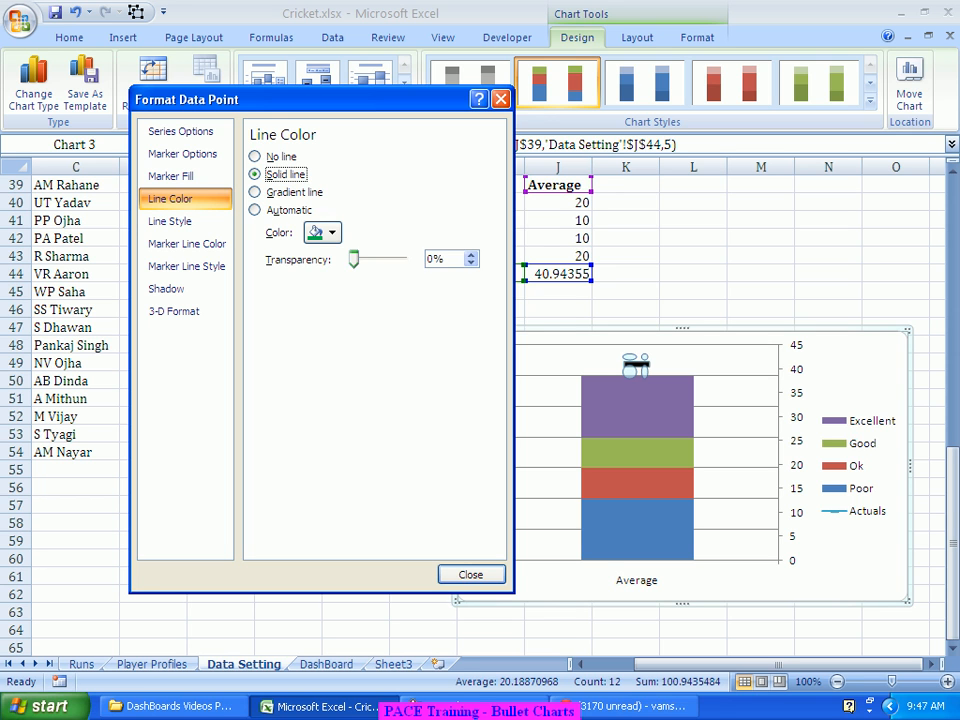
left_click(324, 233)
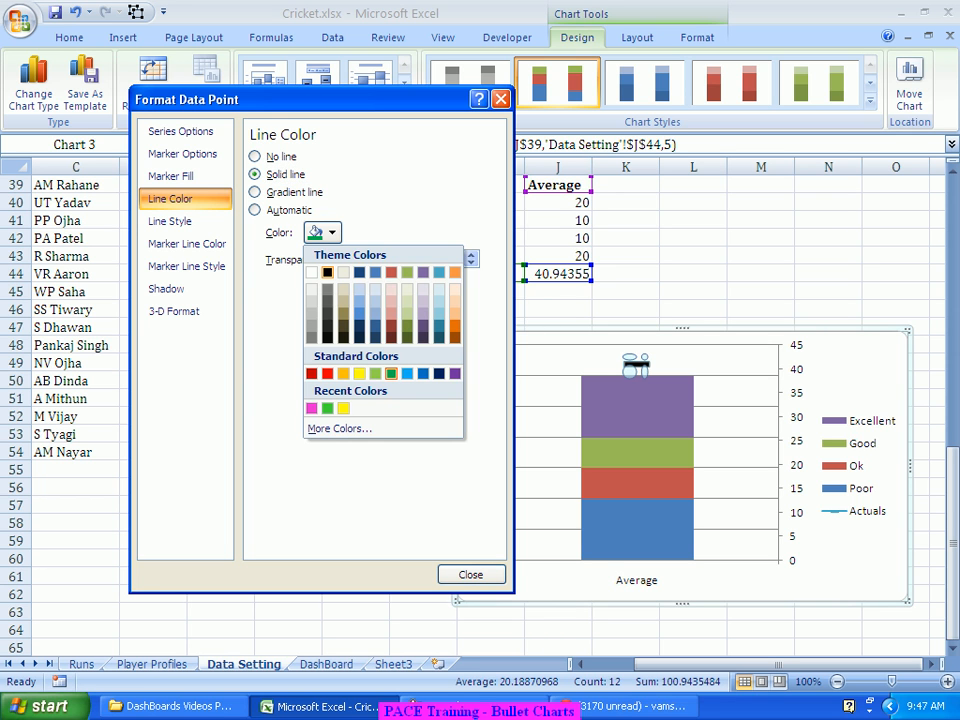
left_click(327, 272)
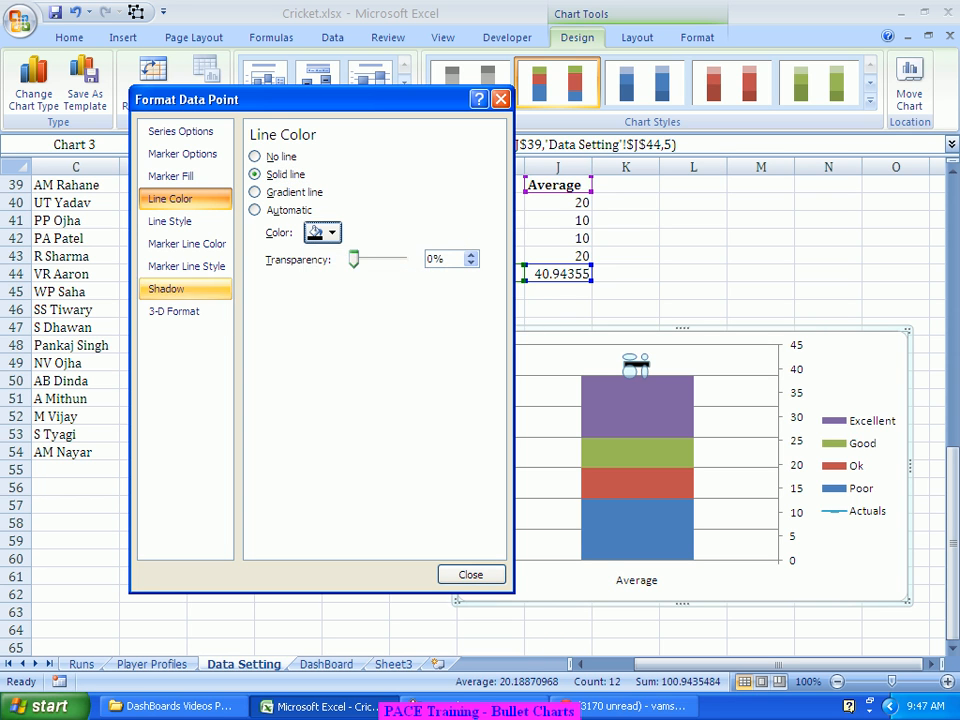
Step: Set the Actuals data point's marker line color to solid black and close the formatting dialog
left_click(187, 243)
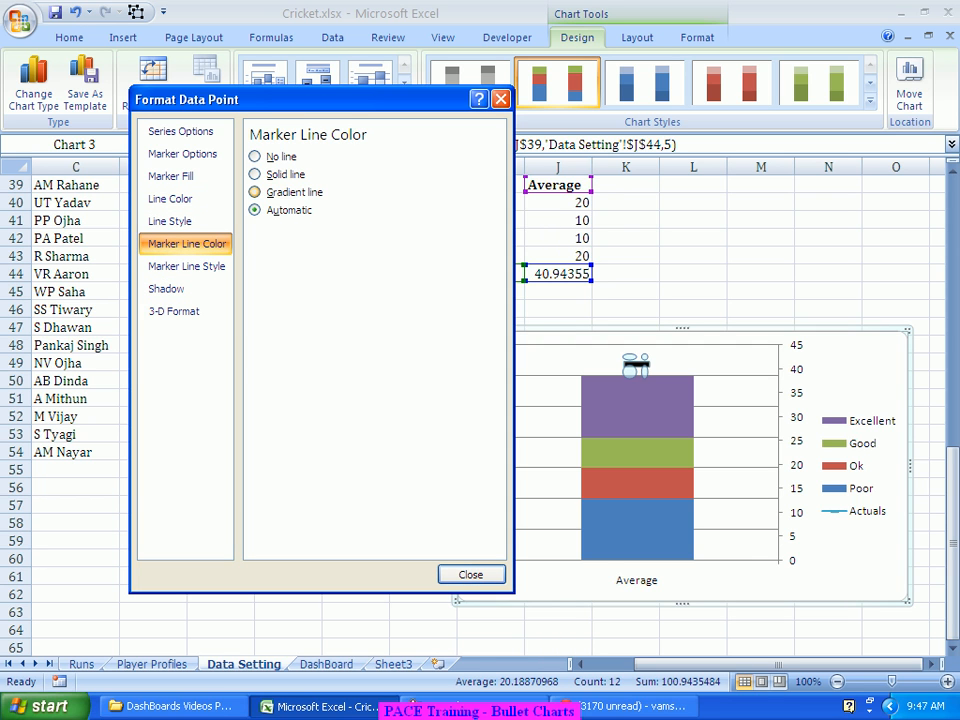
left_click(255, 174)
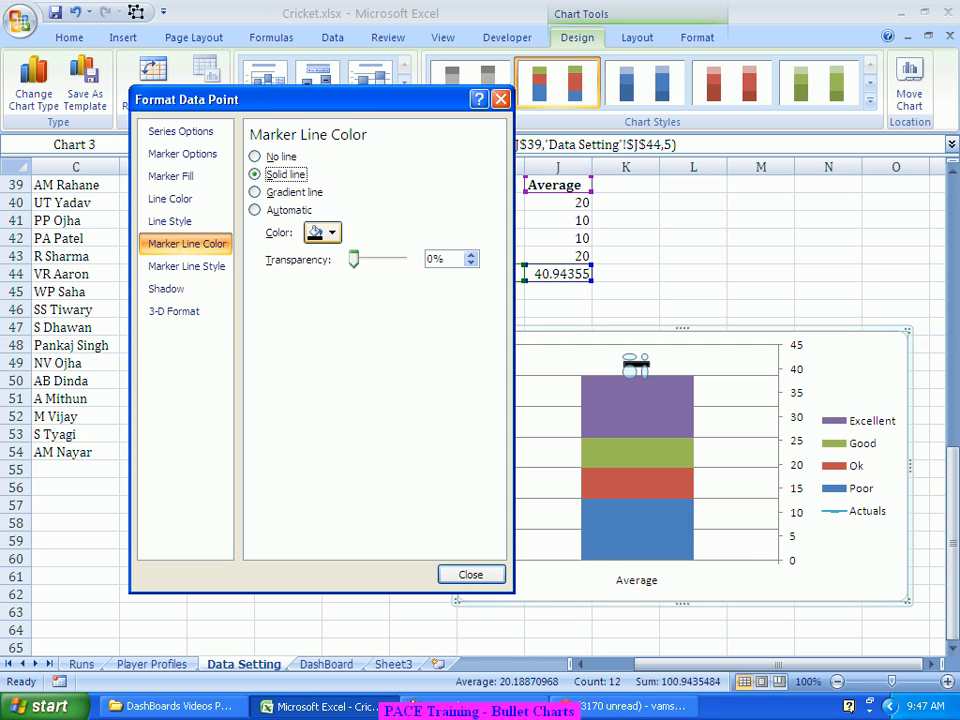
left_click(324, 233)
left_click(327, 272)
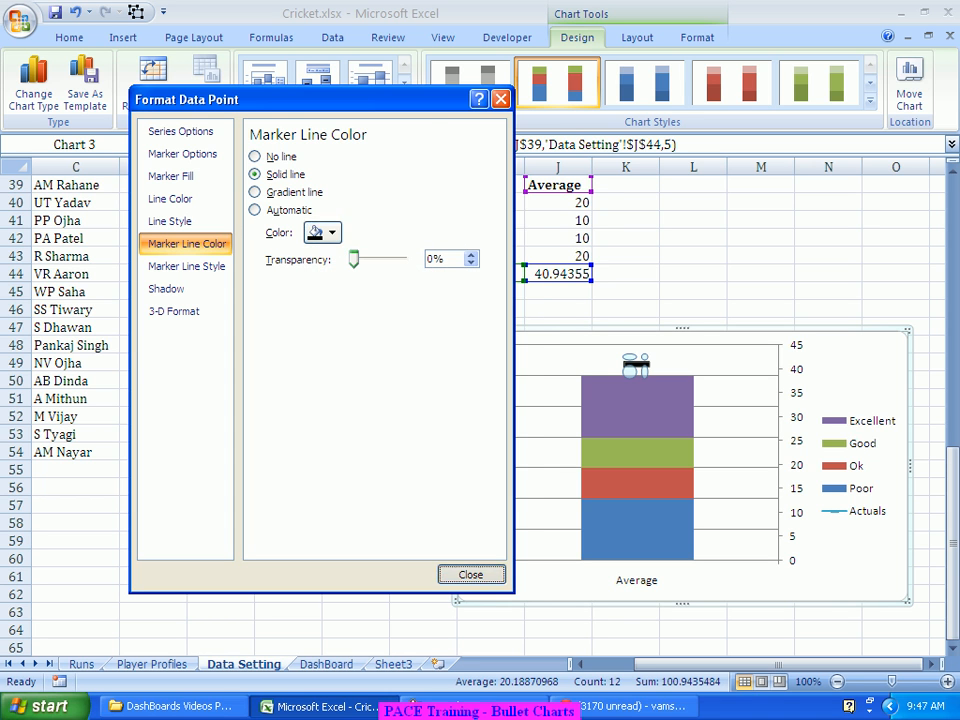
left_click(471, 574)
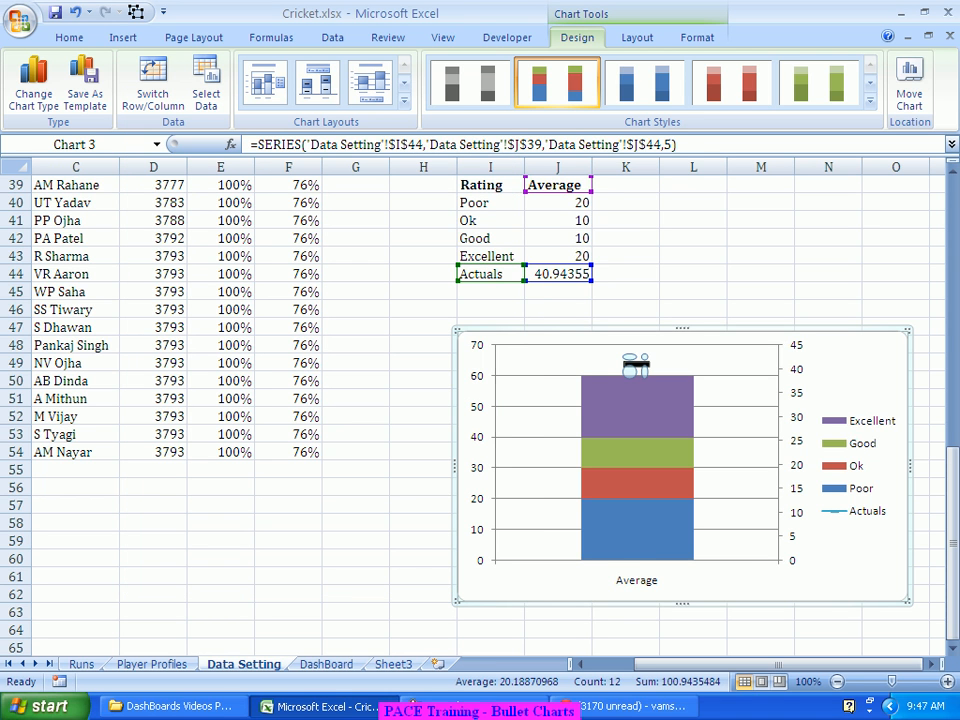
left_click(712, 432)
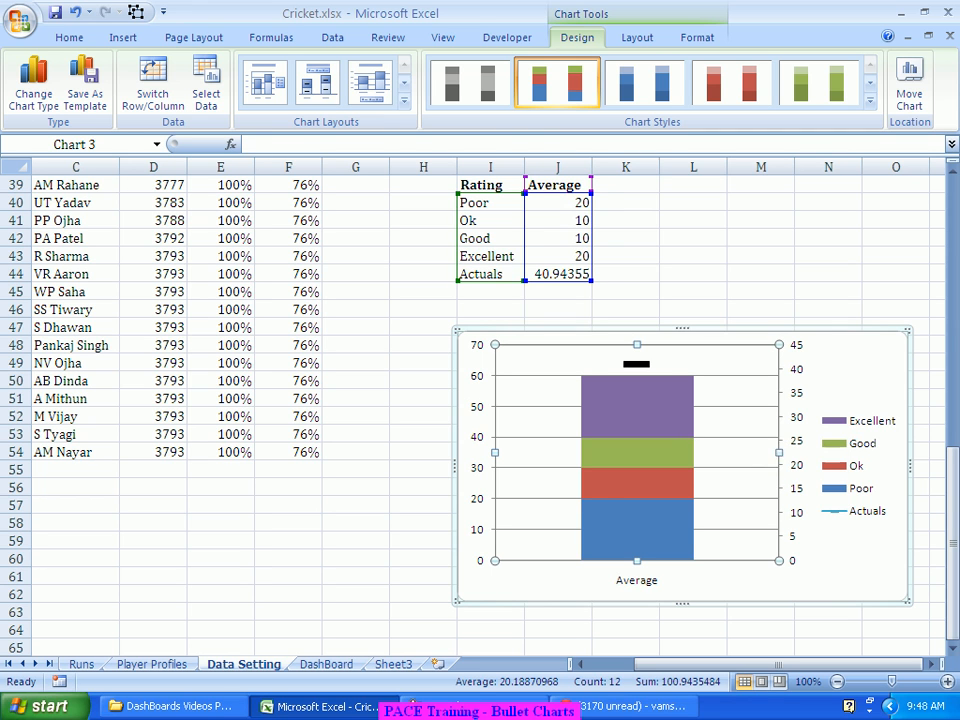
Step: Give the Excellent series a solid fill, trying Olive Green, Accent 3, Lighter 60% before settling on Darker 50%
left_click(662, 425)
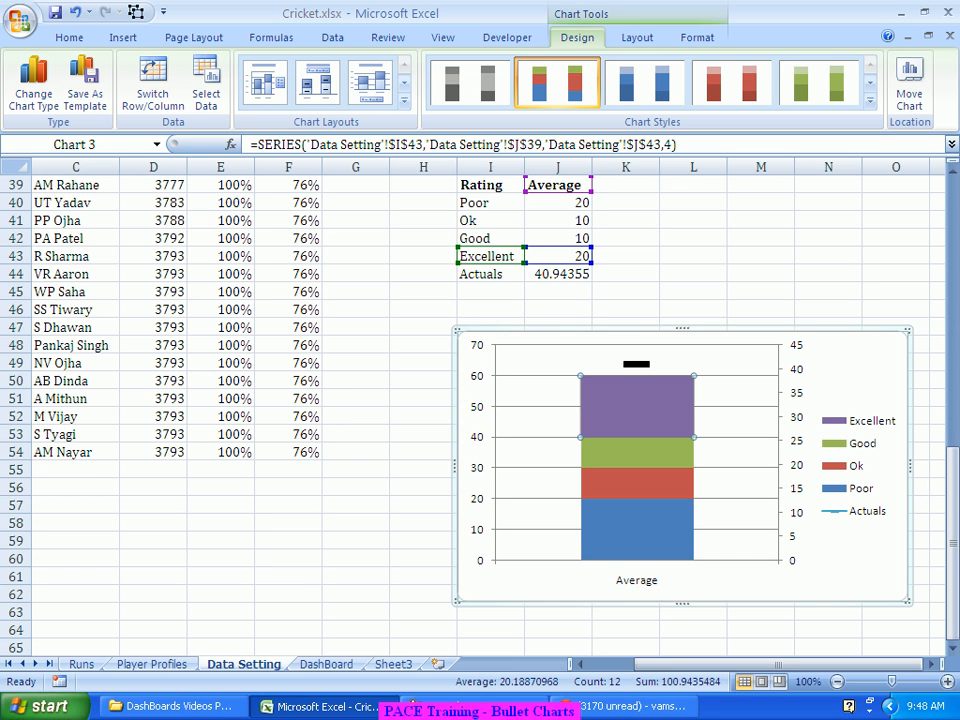
right_click(680, 412)
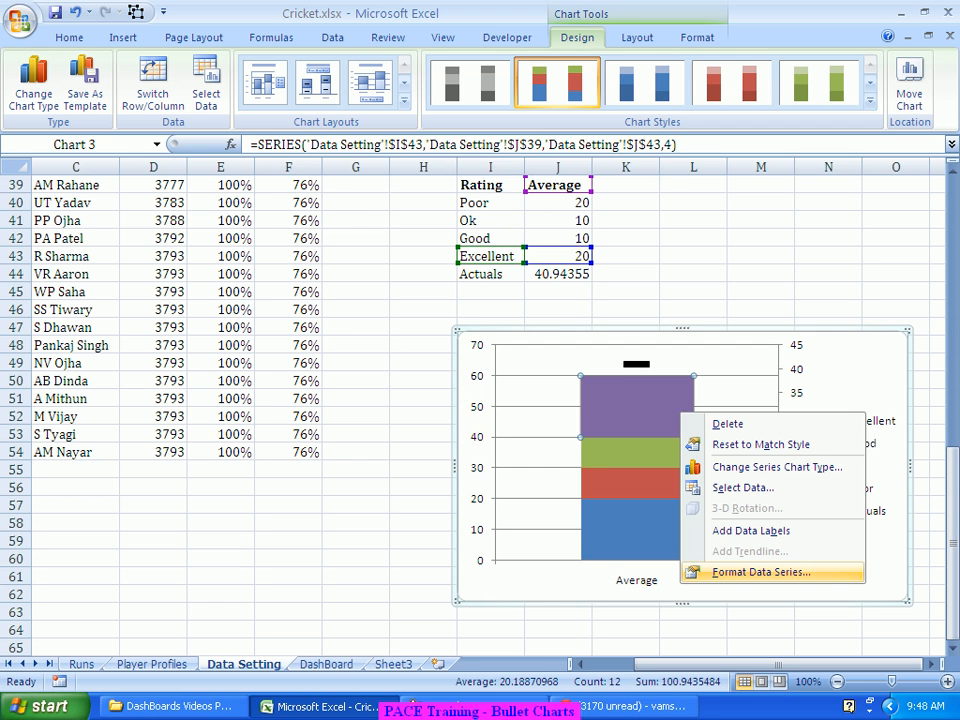
left_click(760, 572)
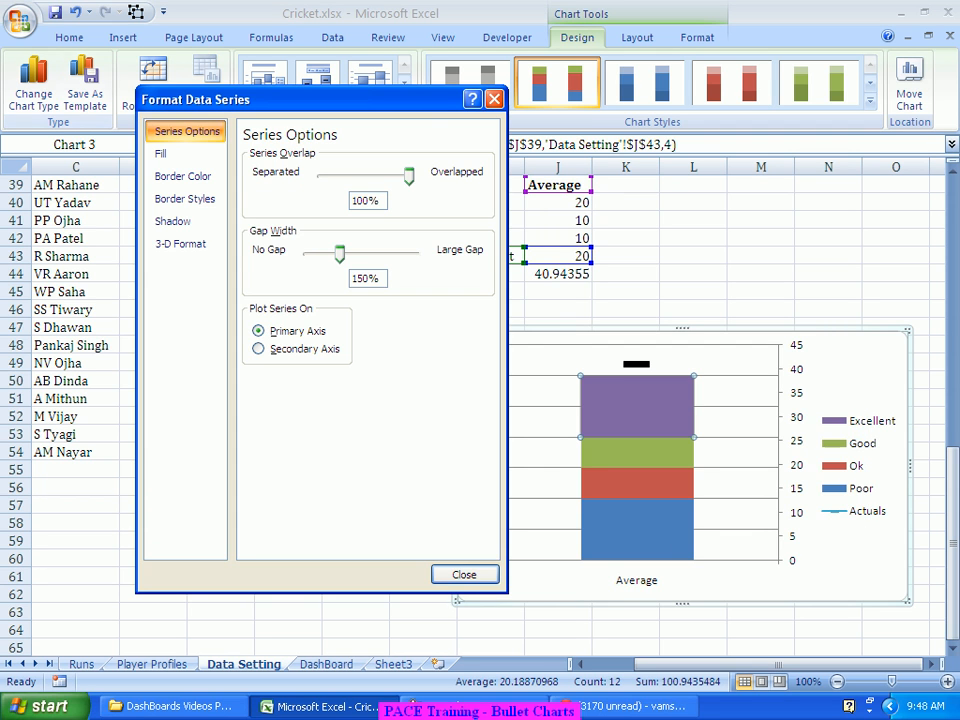
left_click(160, 153)
left_click(248, 174)
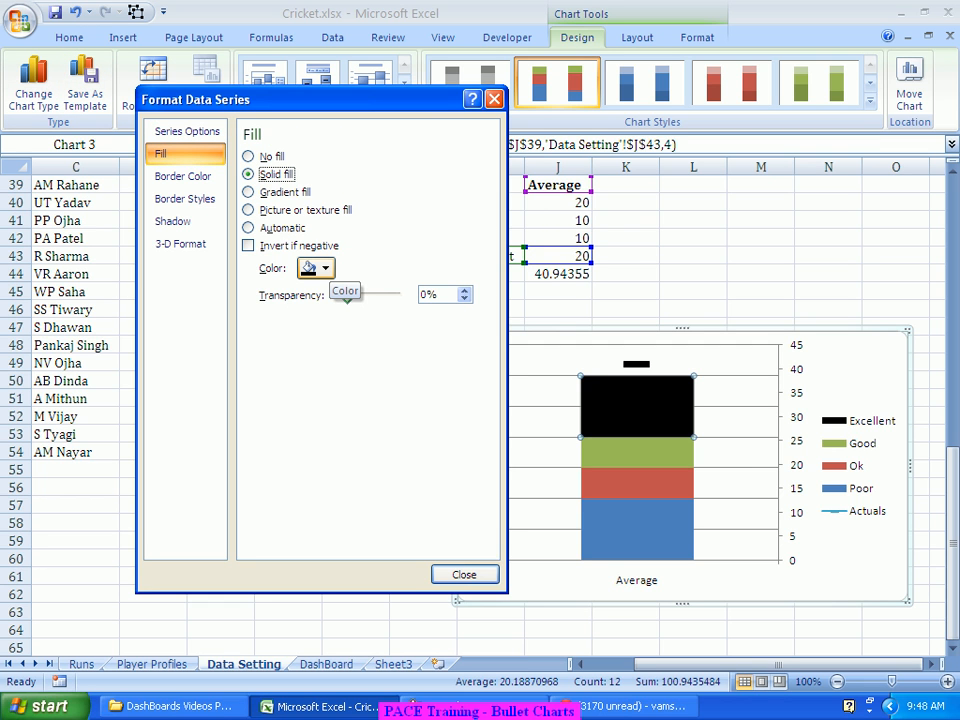
left_click(318, 268)
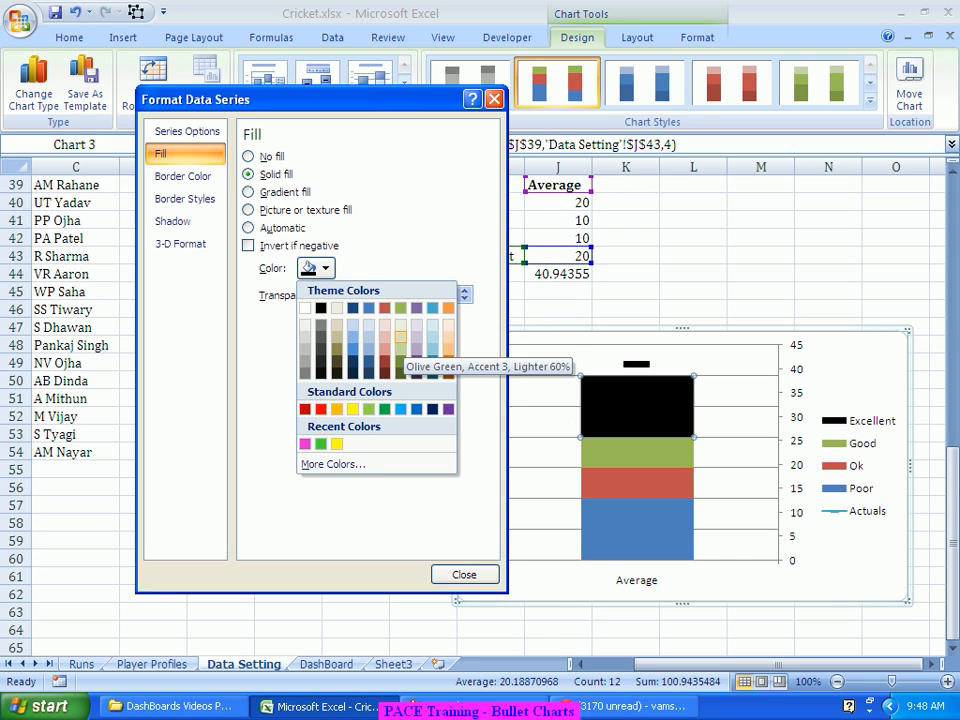
left_click(400, 335)
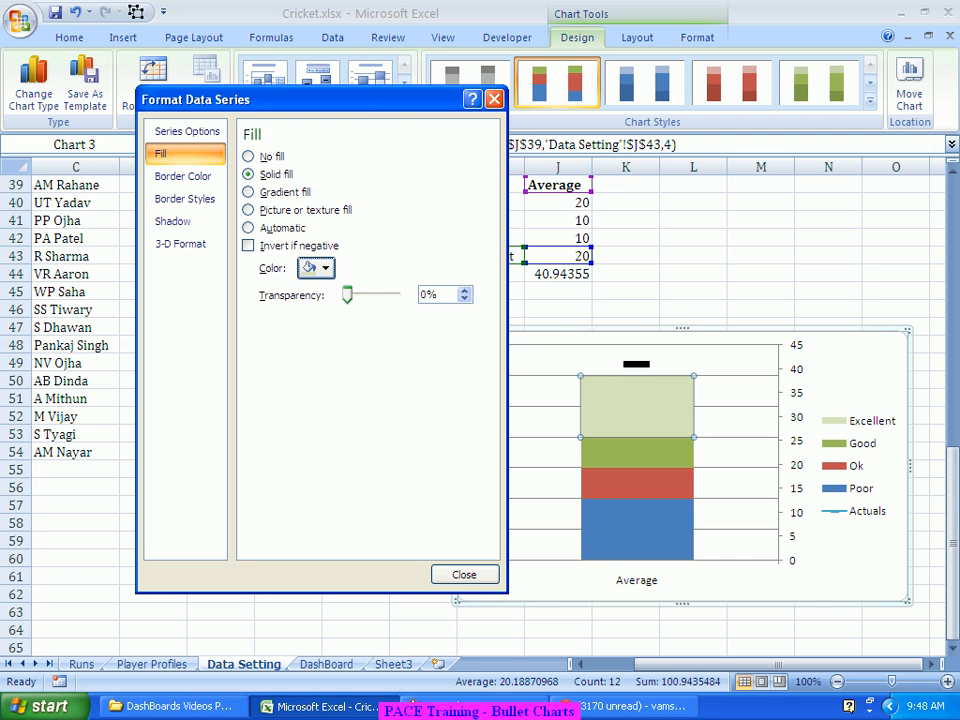
left_click(316, 267)
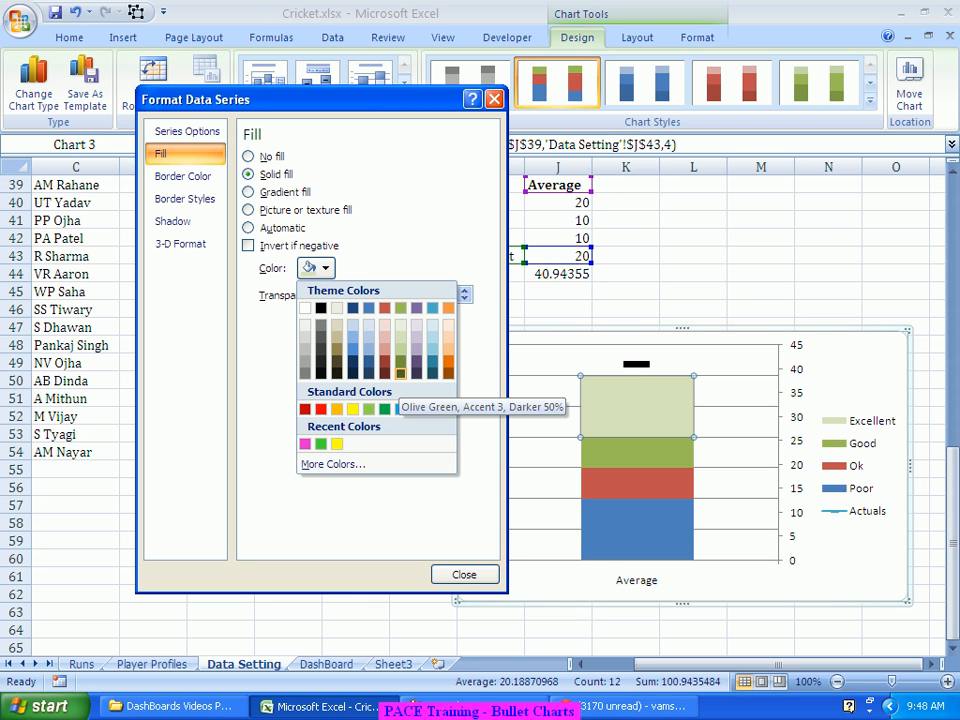
left_click(400, 374)
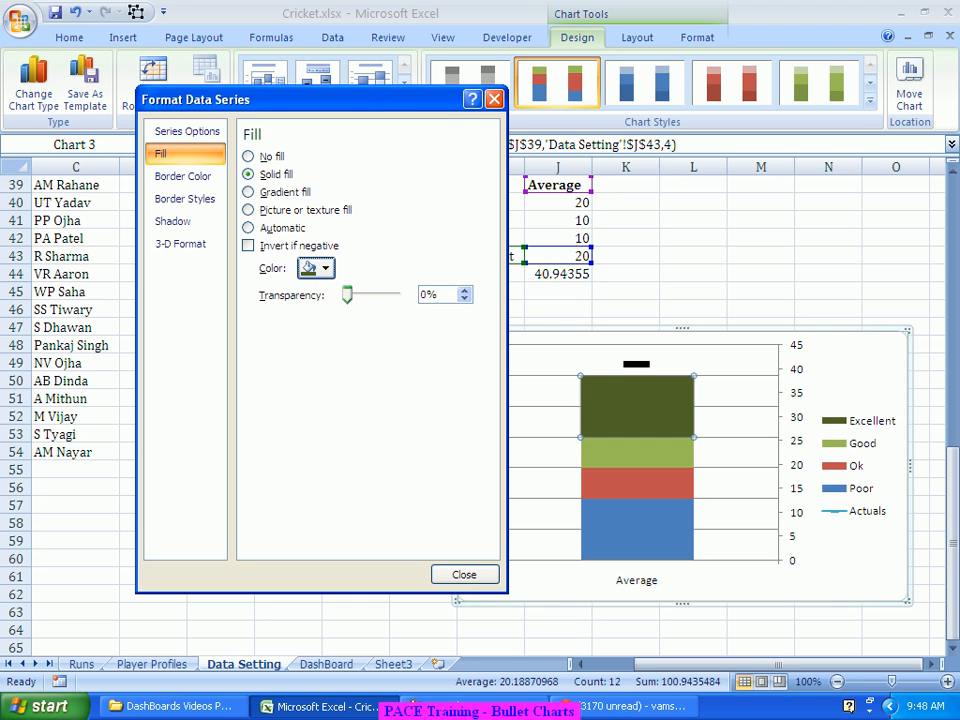
Step: Give the Good series a solid fill in Olive Green, Accent 3, Darker 25%
left_click(640, 452)
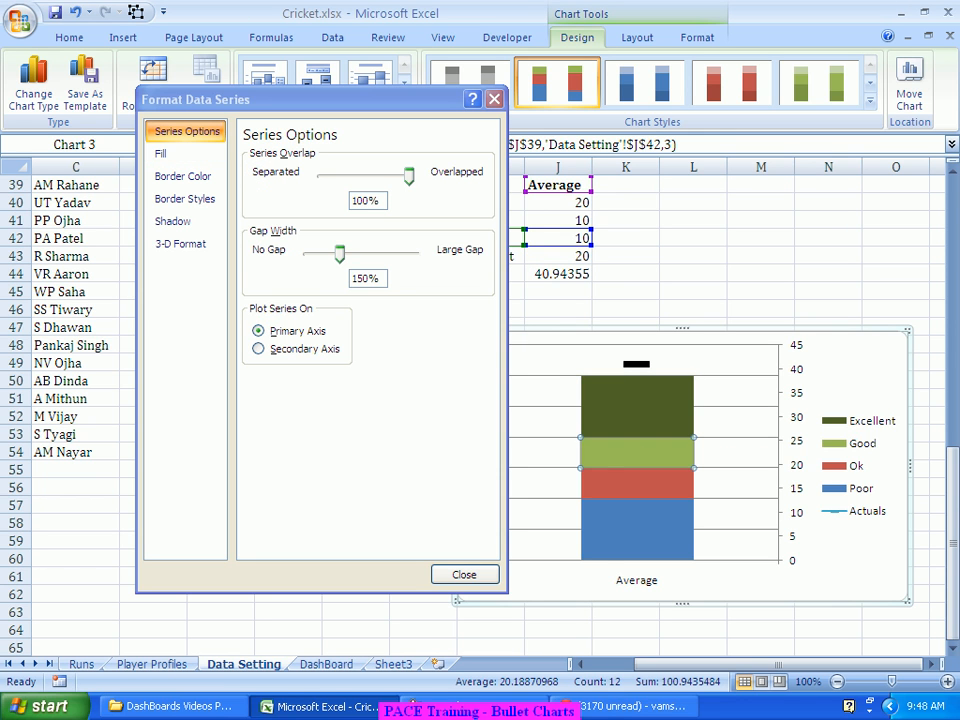
left_click(160, 153)
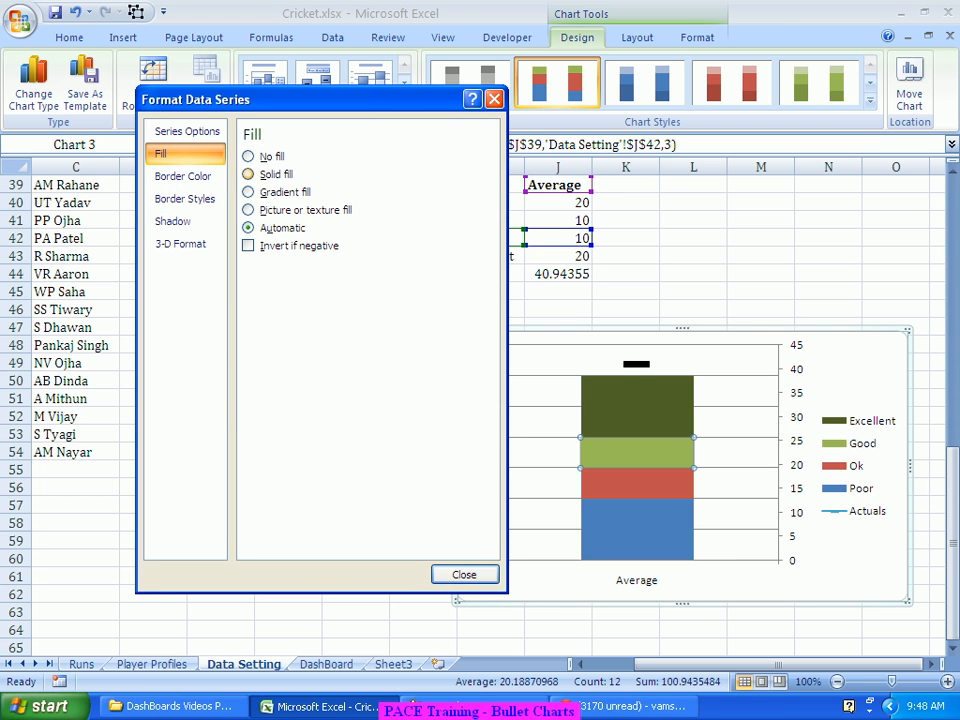
left_click(270, 174)
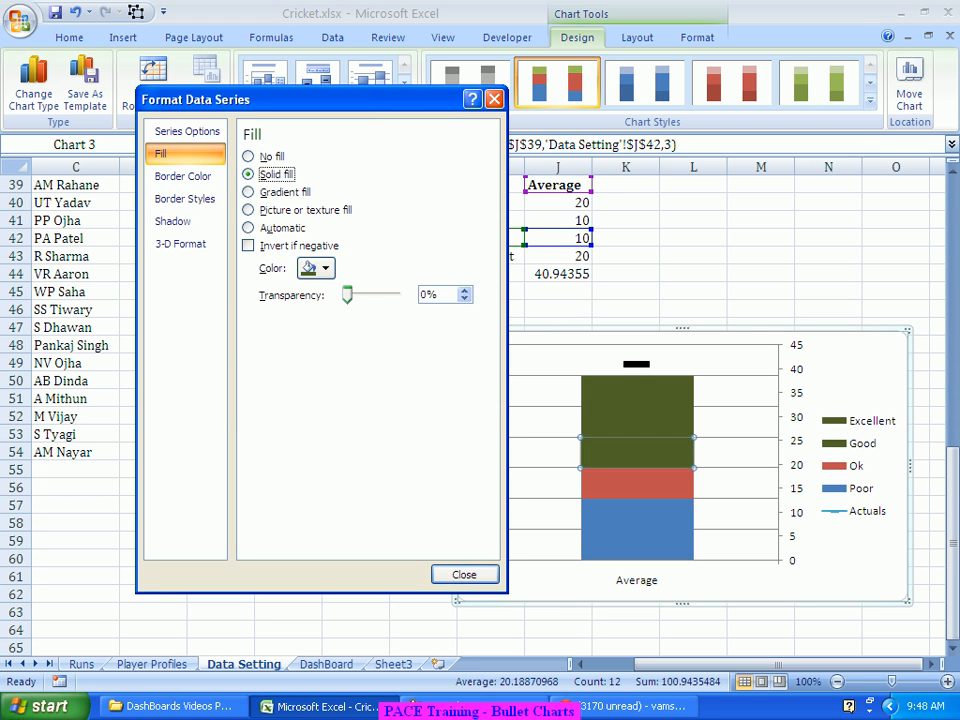
left_click(318, 268)
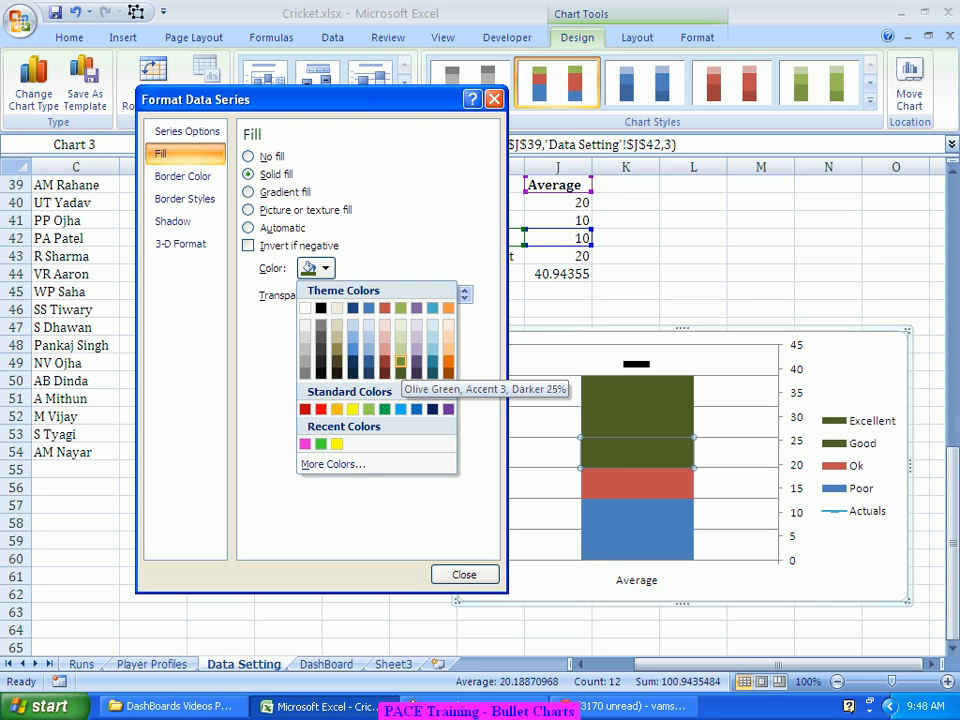
left_click(400, 362)
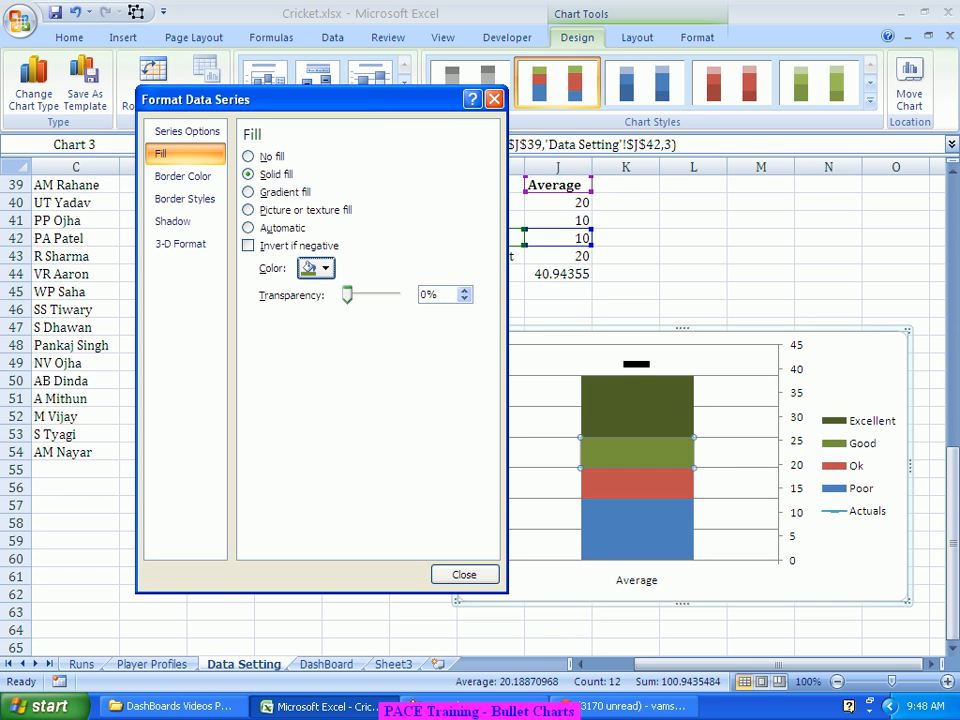
Step: Give the Ok series a solid fill in Olive Green, Accent 3, Lighter 40%
left_click(637, 484)
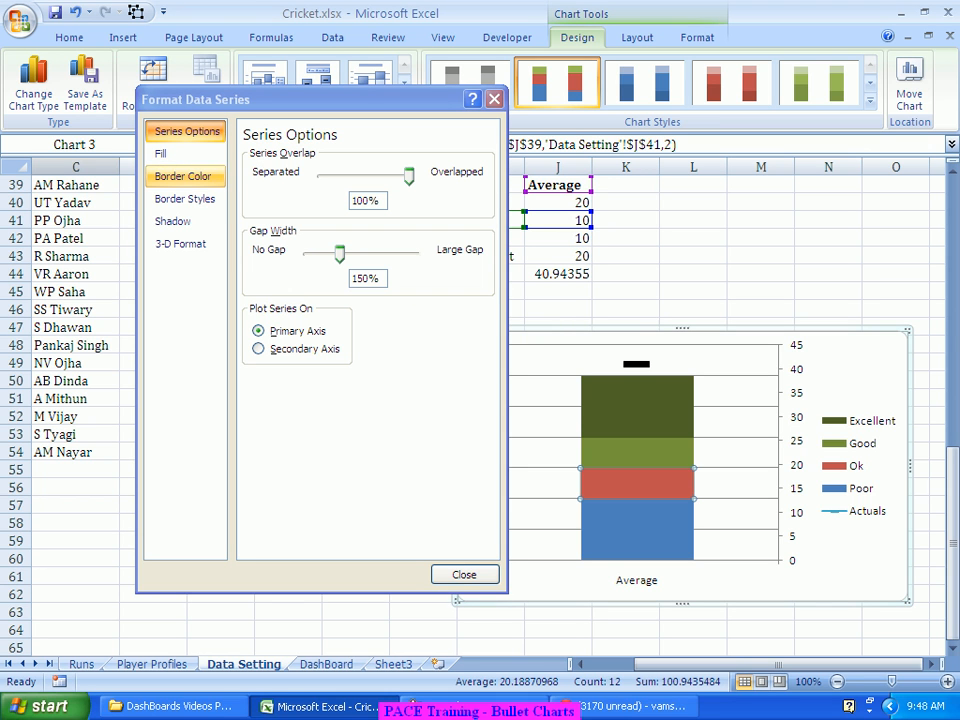
left_click(160, 153)
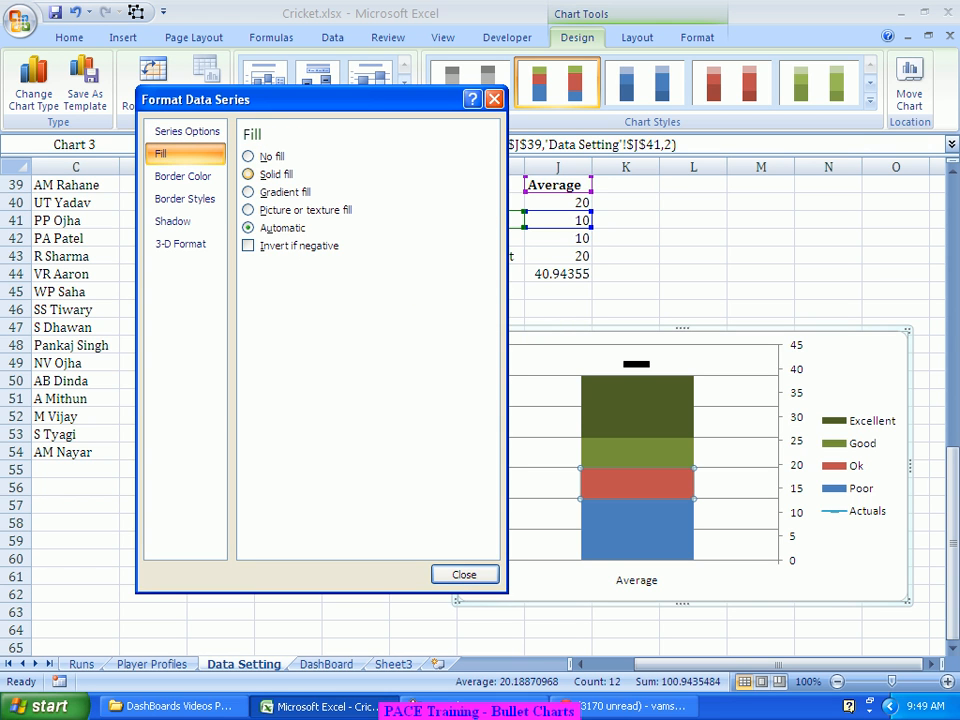
left_click(250, 174)
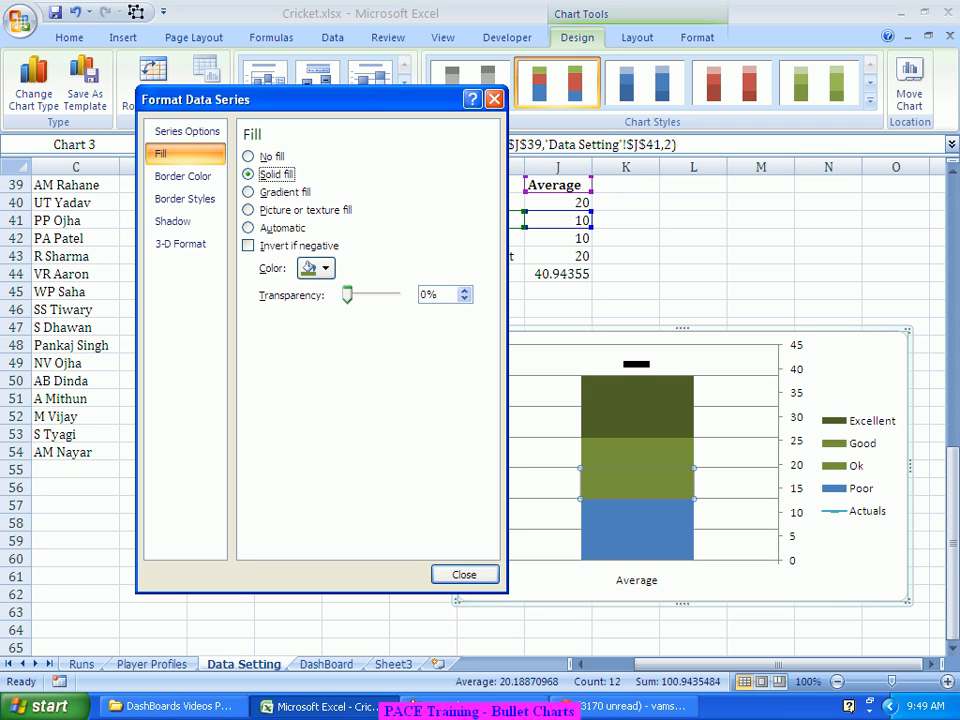
left_click(312, 268)
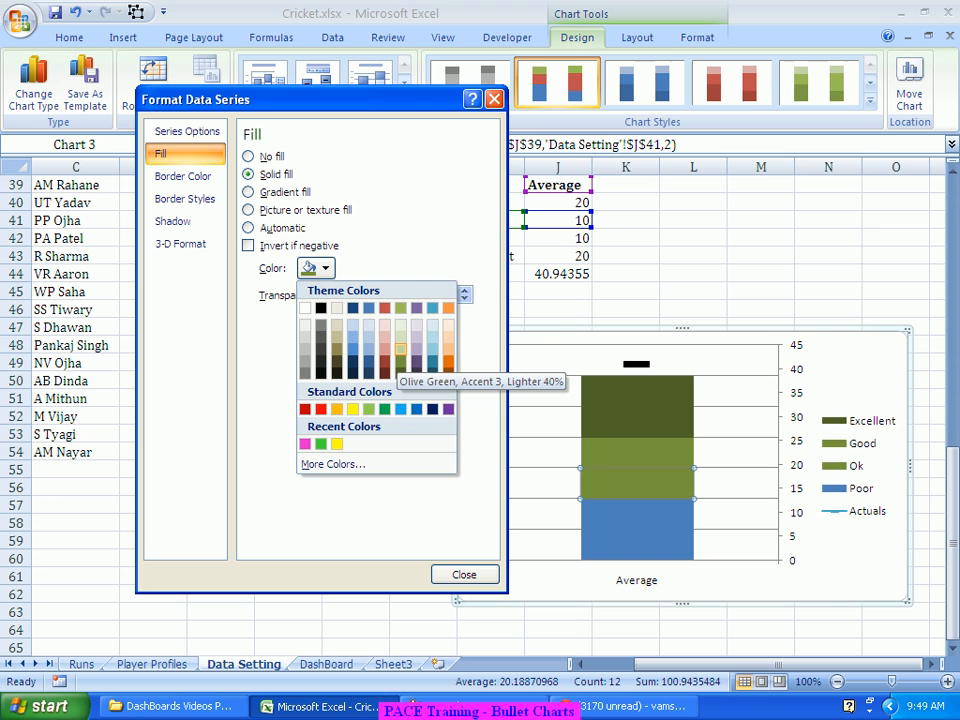
left_click(400, 350)
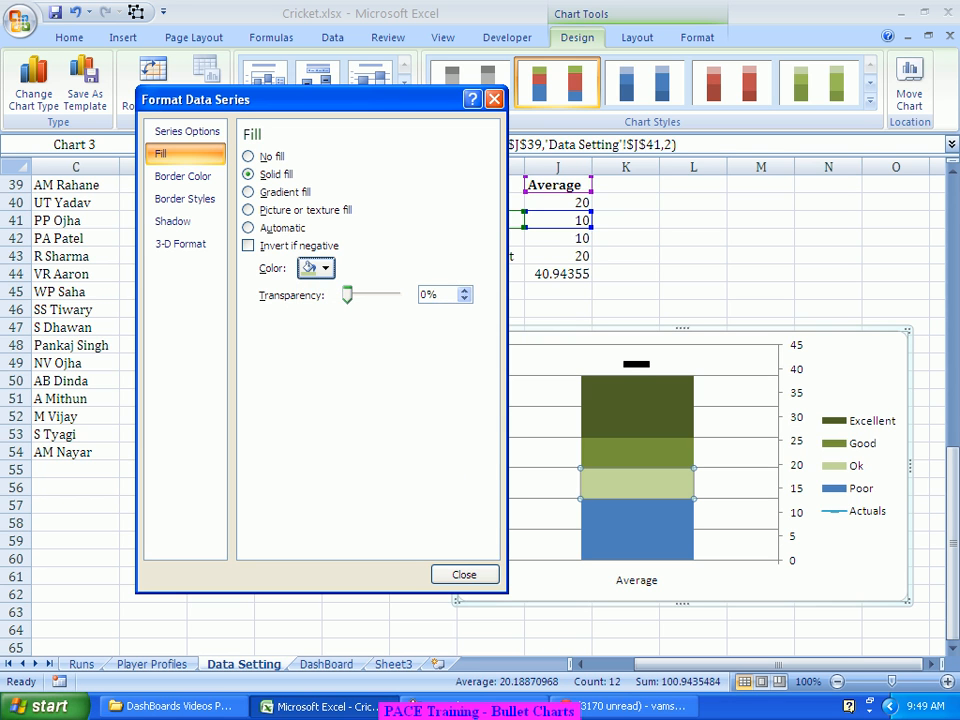
Step: Give the Poor series a solid fill in Olive Green, Accent 3, Lighter 60%
left_click(637, 530)
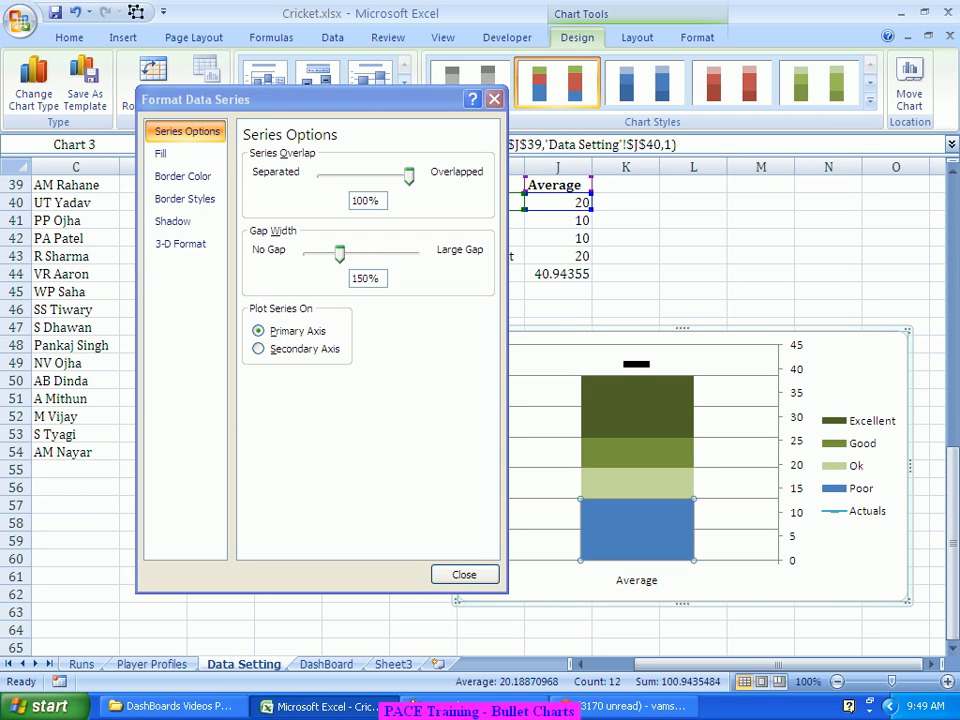
left_click(178, 153)
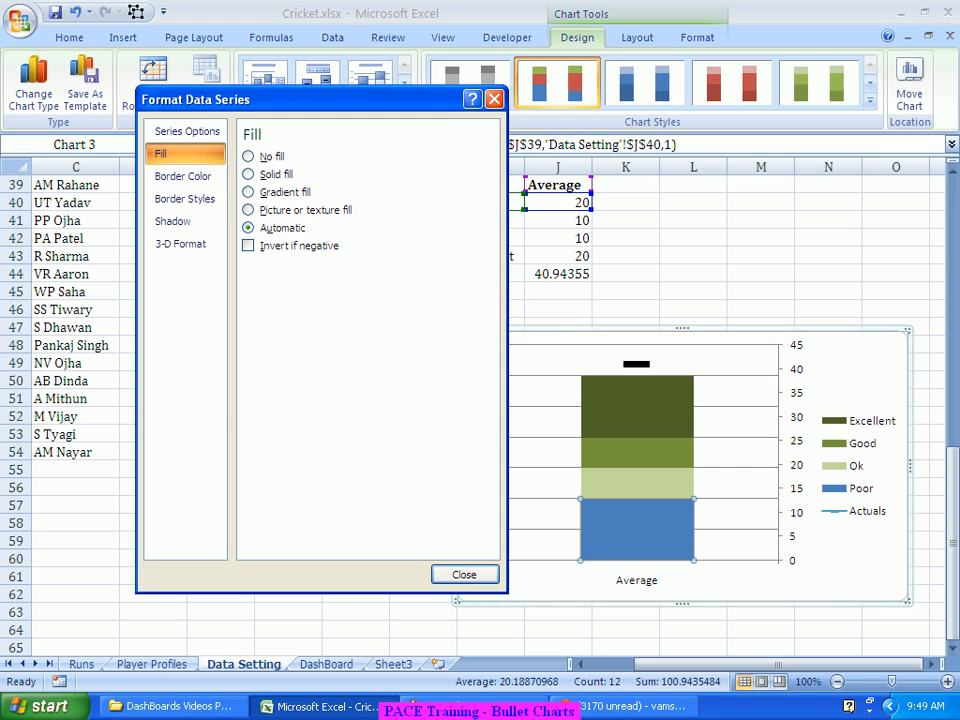
left_click(249, 174)
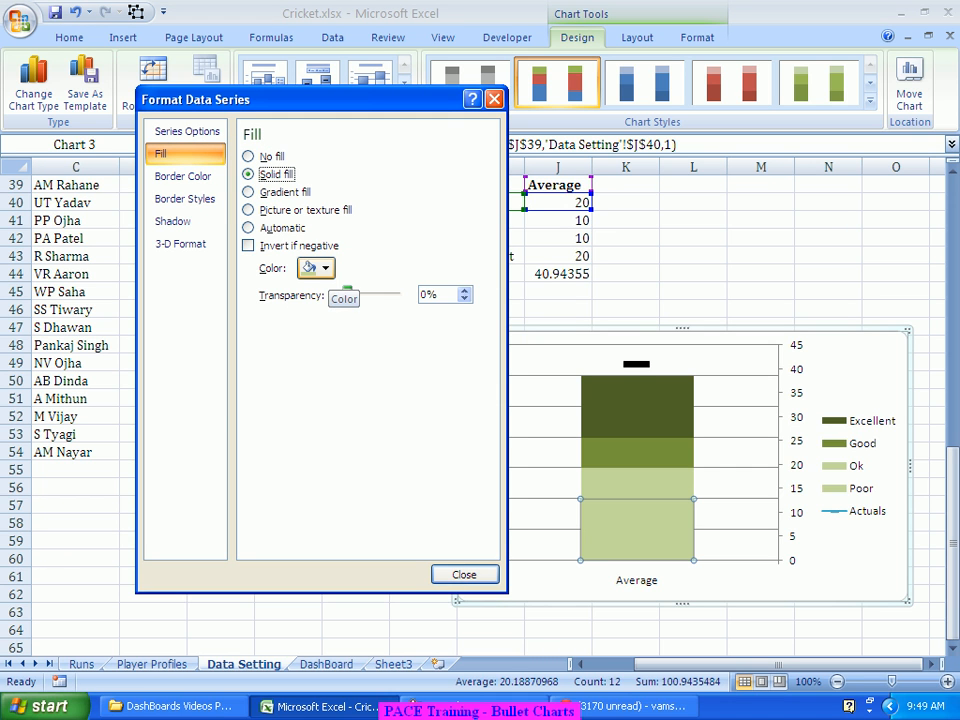
left_click(316, 268)
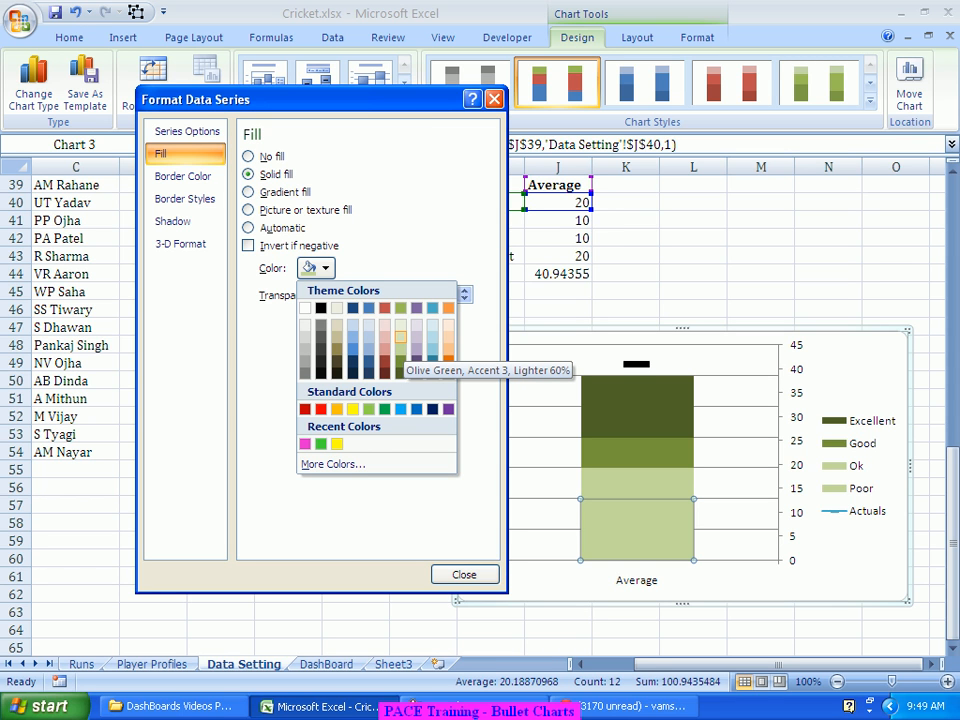
left_click(400, 337)
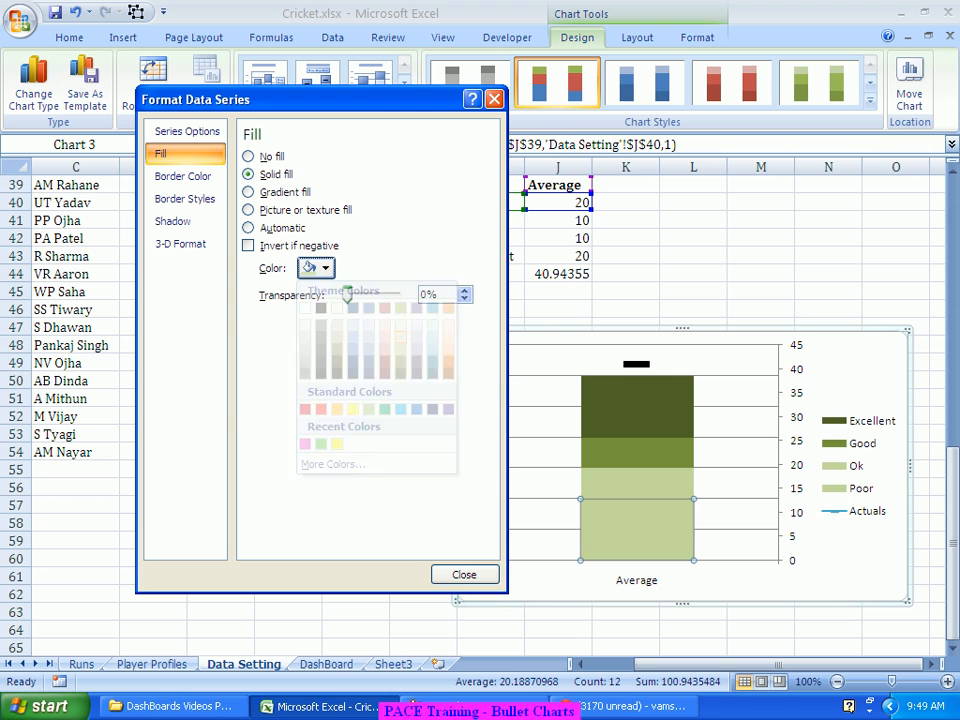
Step: Change the Excellent series fill to the bright green among the recent colors
left_click(637, 407)
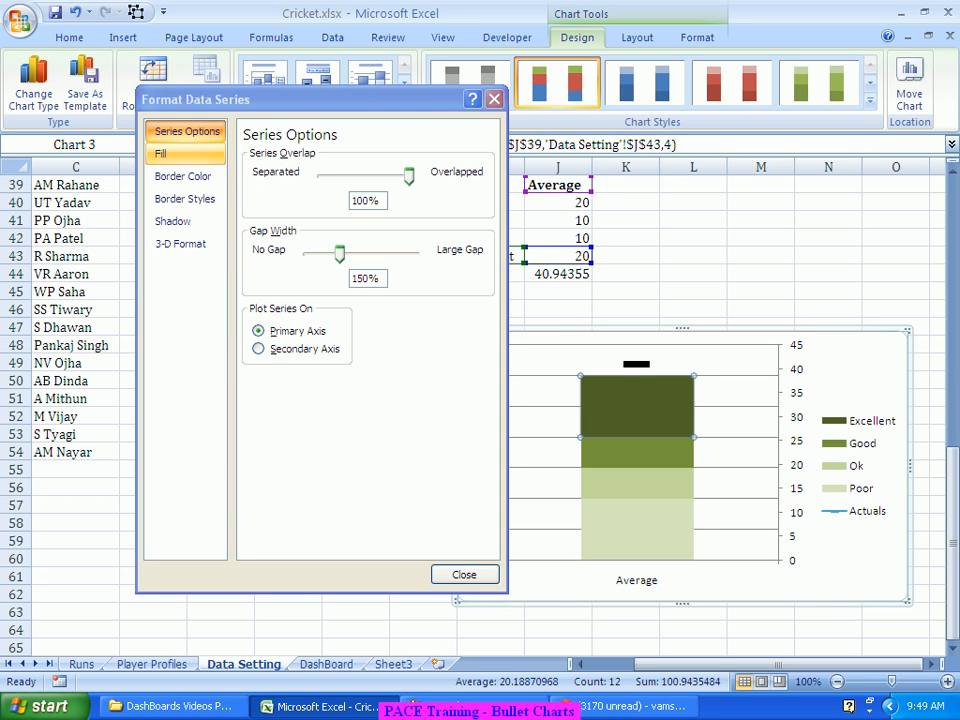
left_click(165, 153)
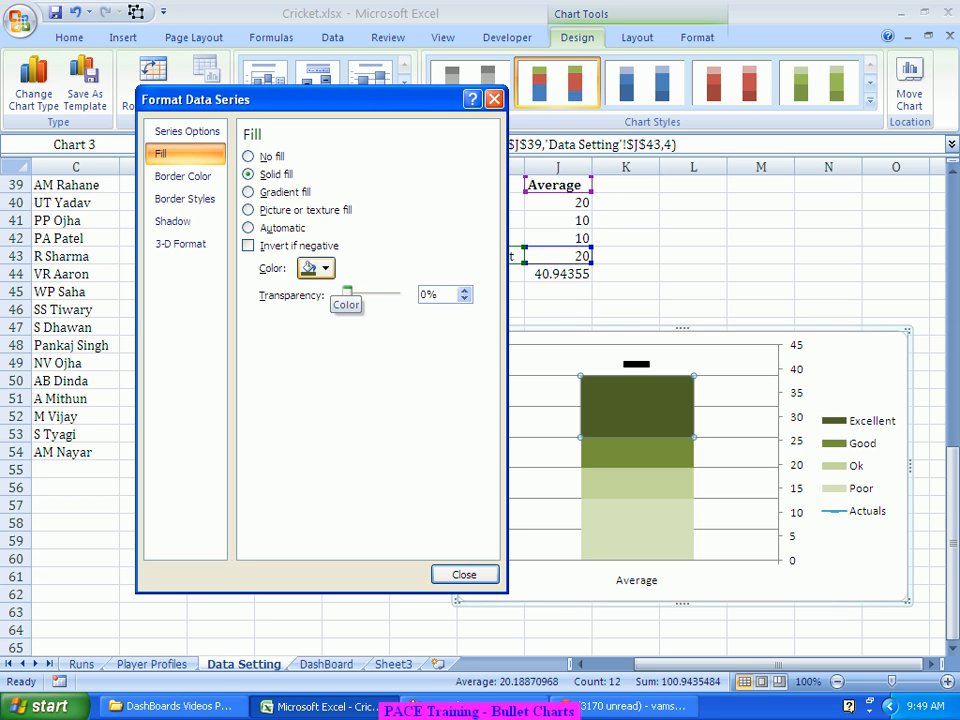
left_click(316, 268)
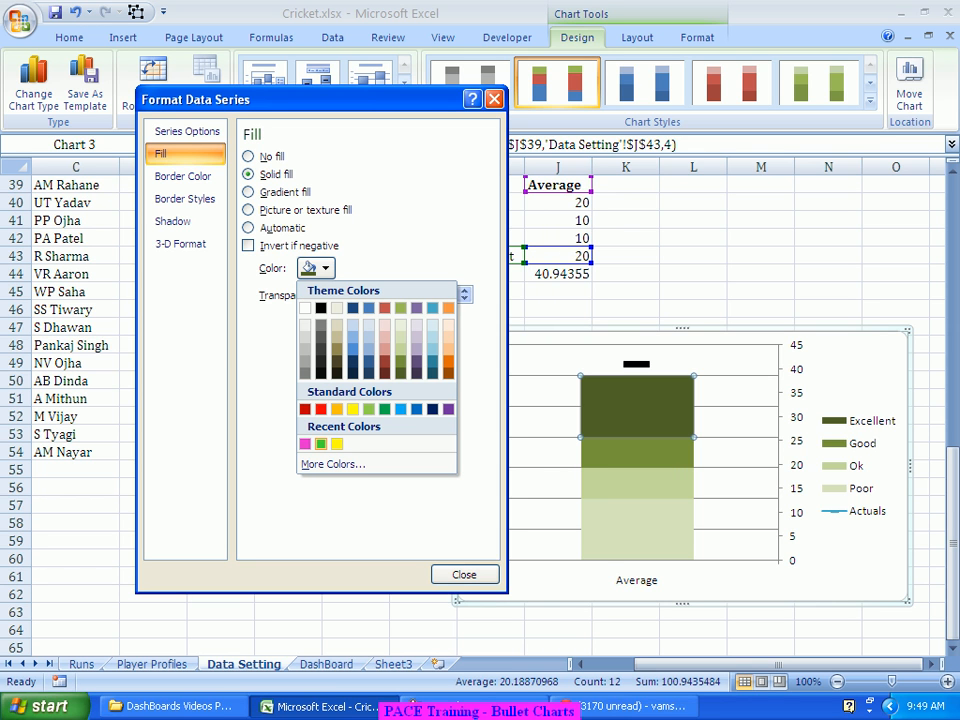
left_click(321, 443)
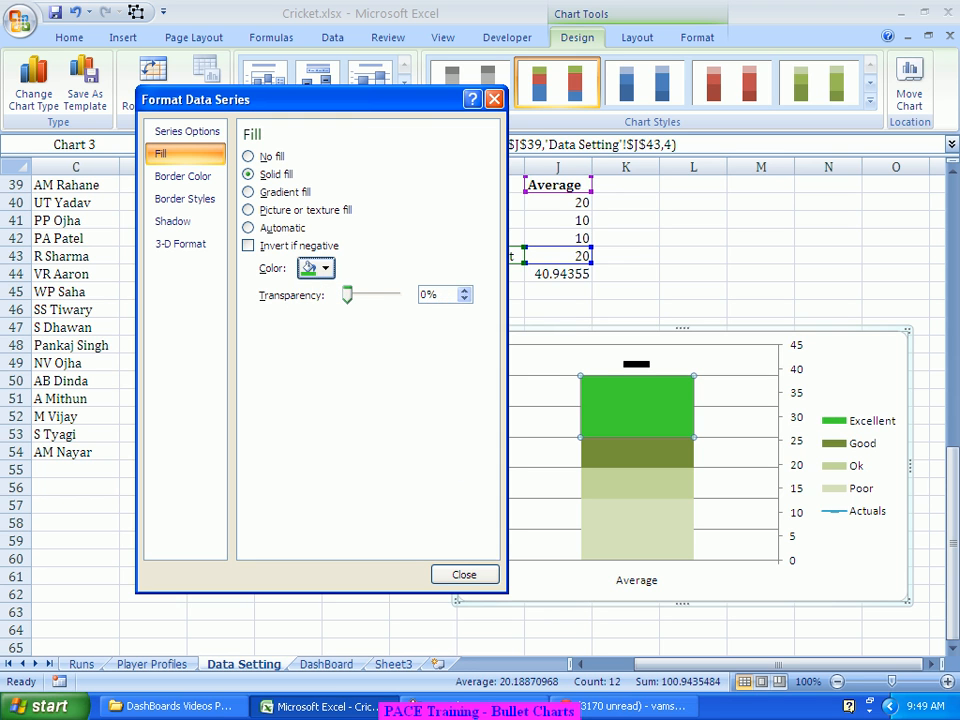
Step: Fill the Good series with the bright green recent color at 25% transparency
left_click(637, 453)
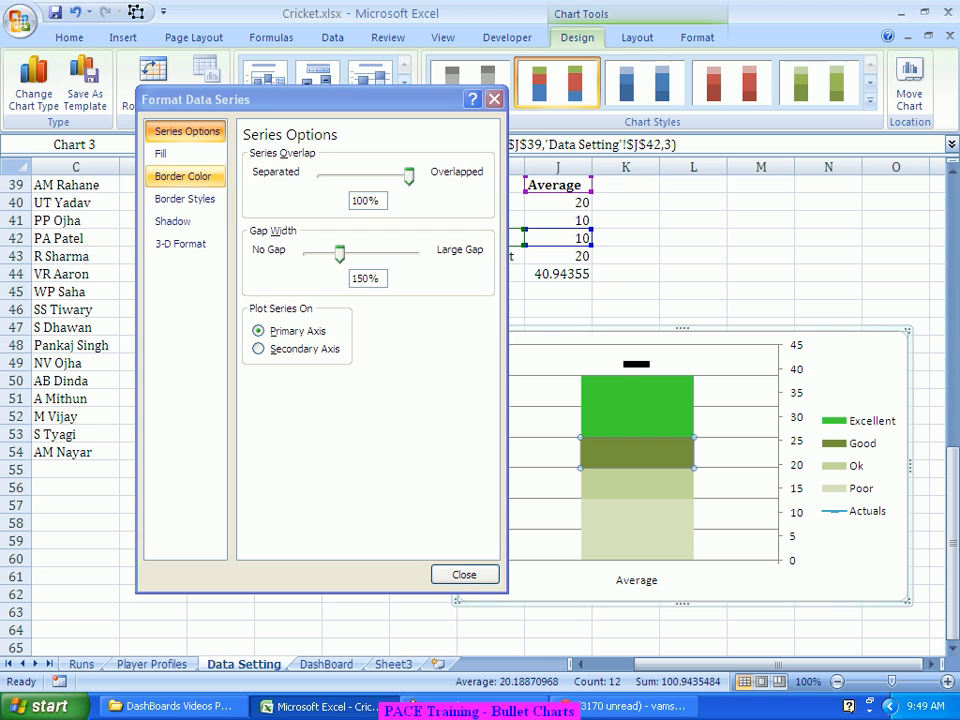
left_click(160, 153)
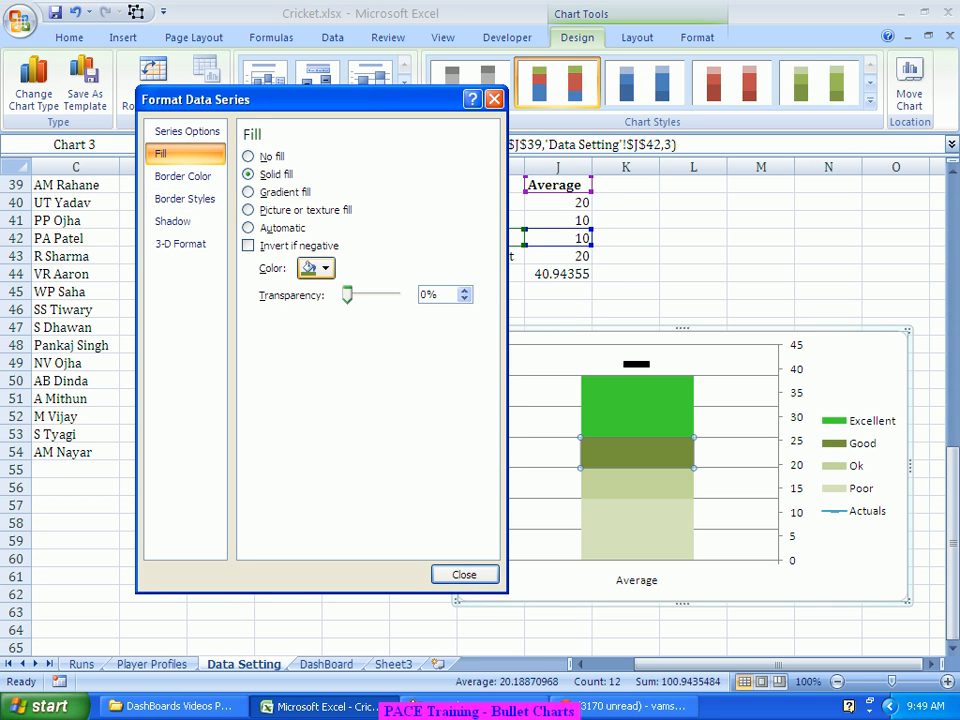
left_click(313, 268)
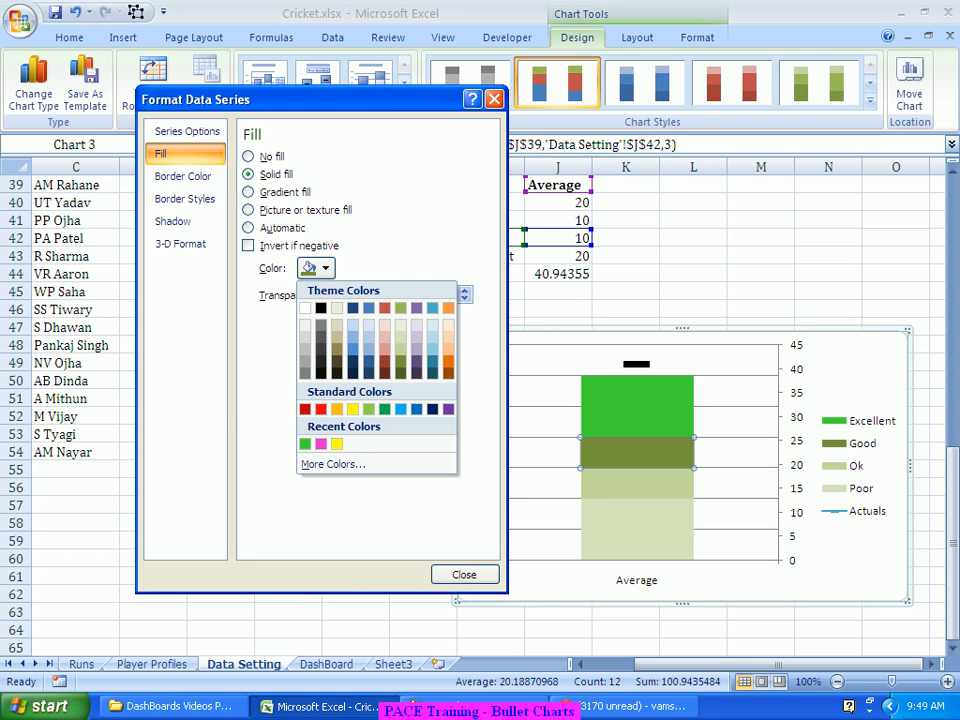
left_click(304, 443)
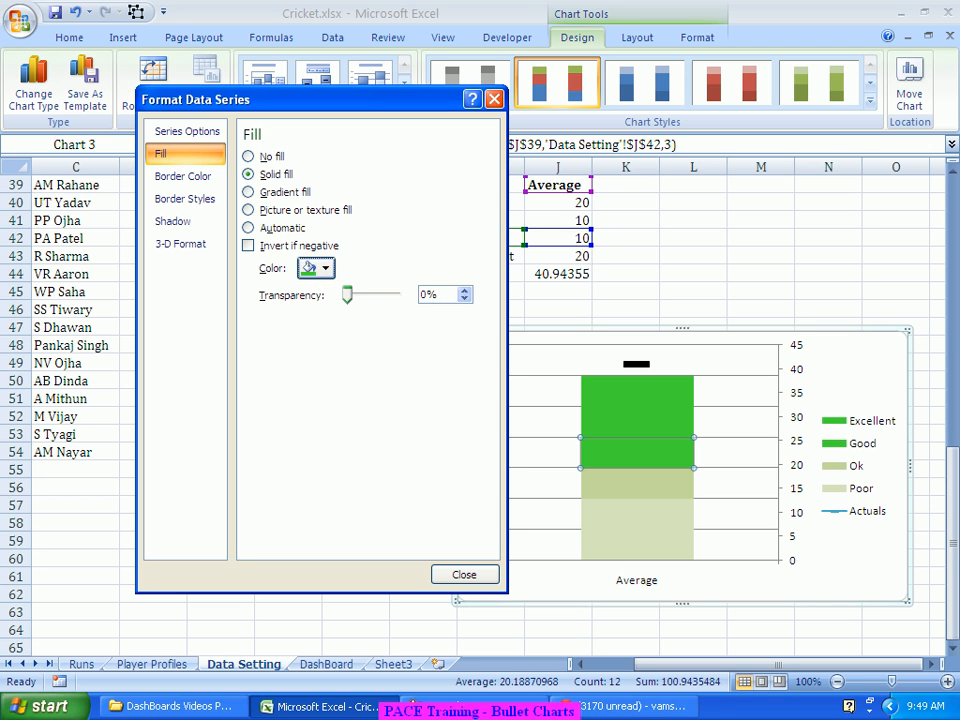
type("25")
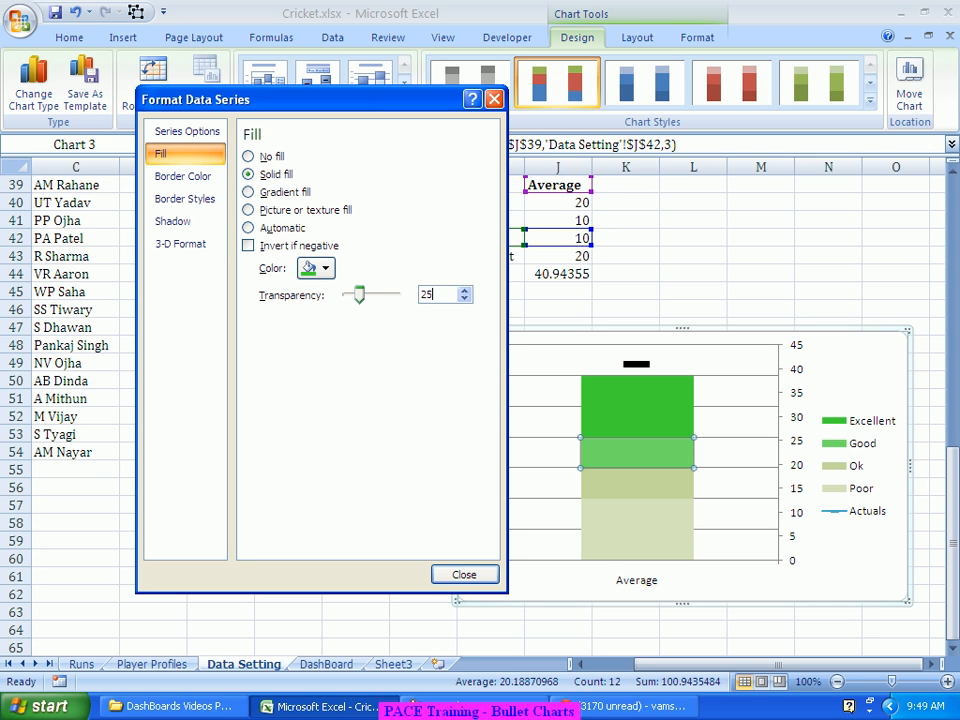
left_click(464, 575)
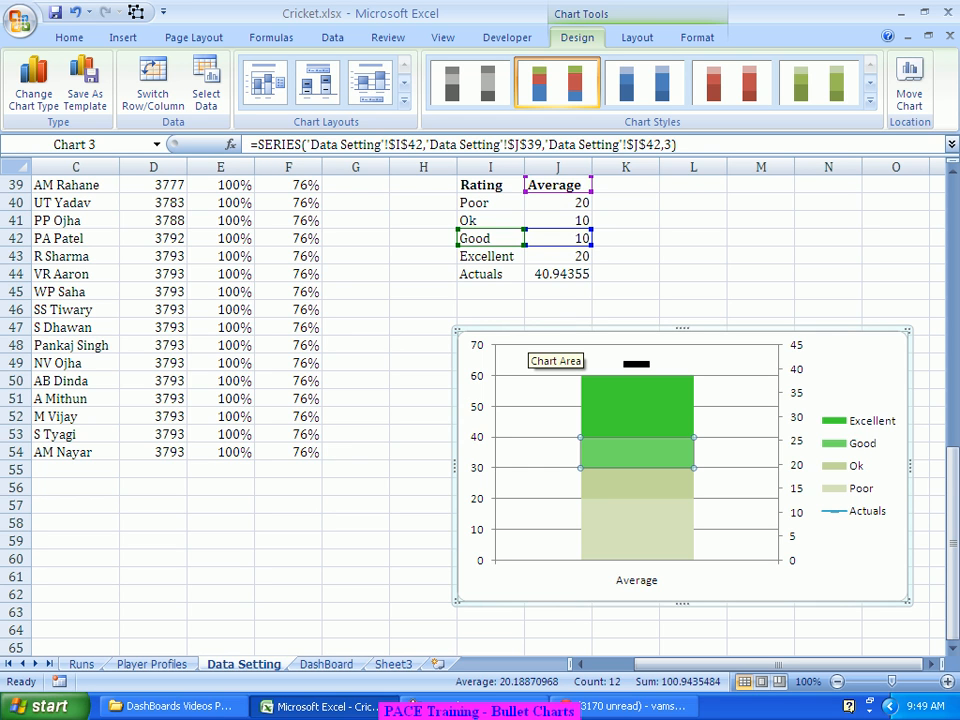
Step: Set the Good band's fill transparency to 30%
key("ctrl+1")
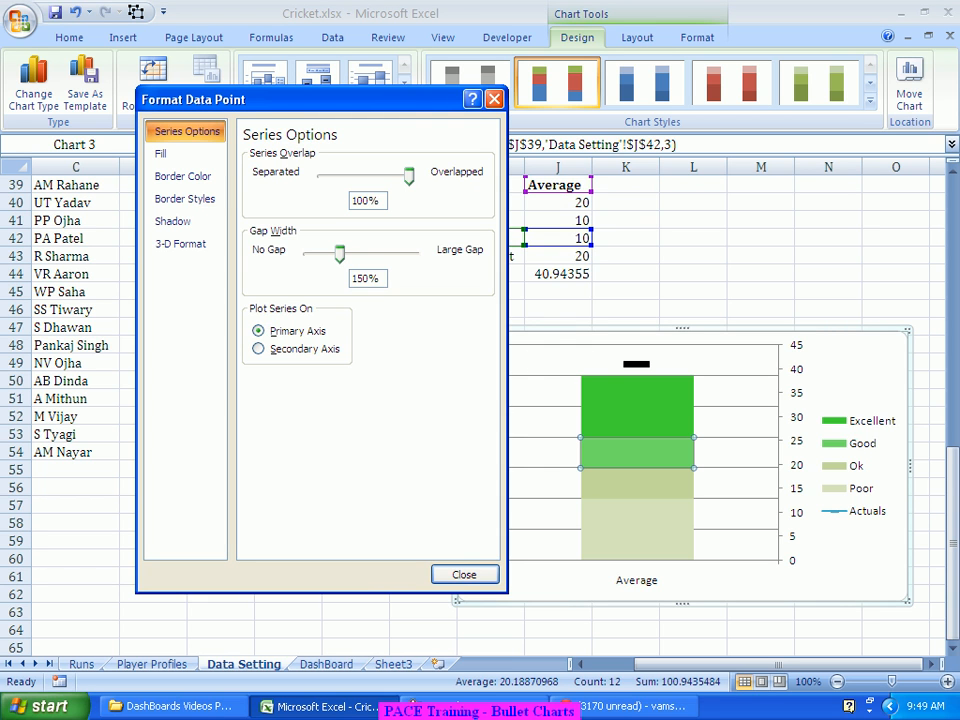
left_click(185, 153)
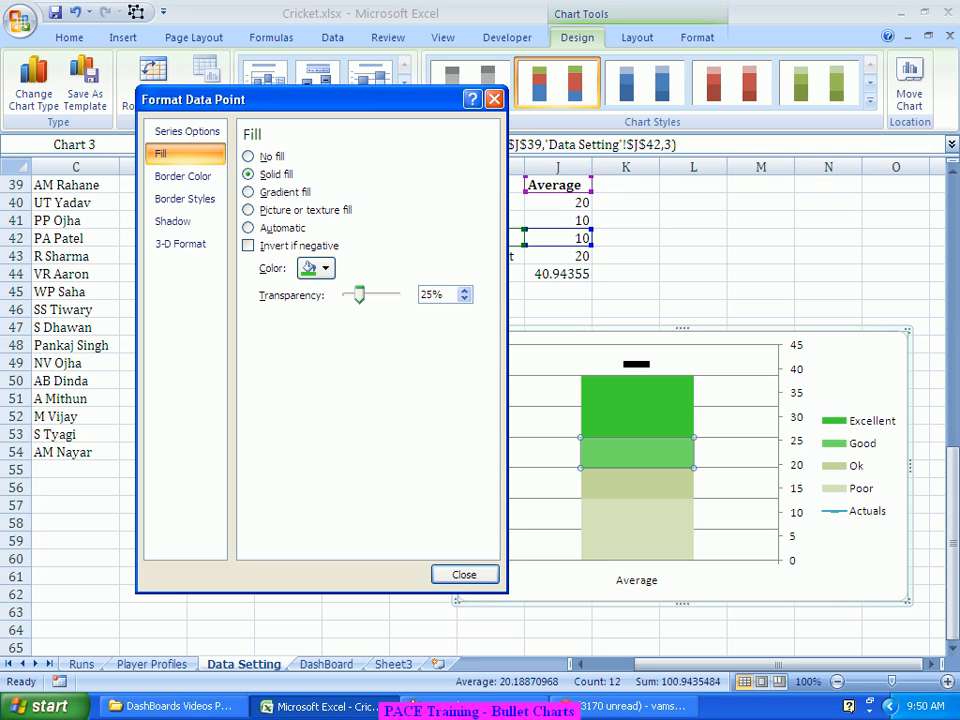
mouse_move(359, 294)
left_mouse_down()
mouse_move(396, 294)
mouse_move(347, 294)
mouse_move(370, 294)
left_mouse_up()
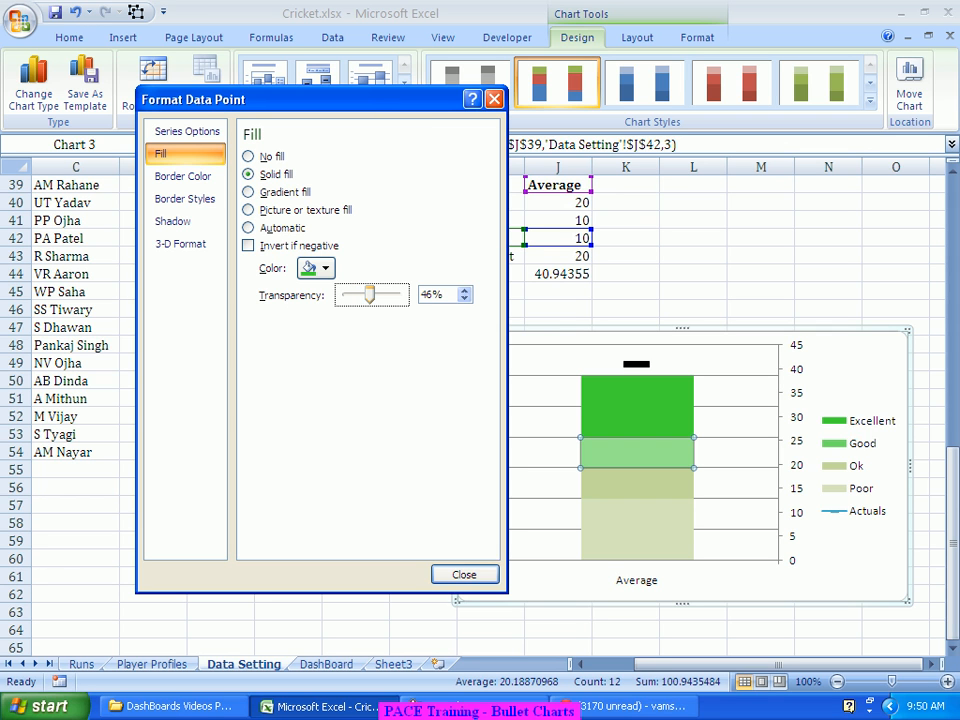
key("Tab")
type("30")
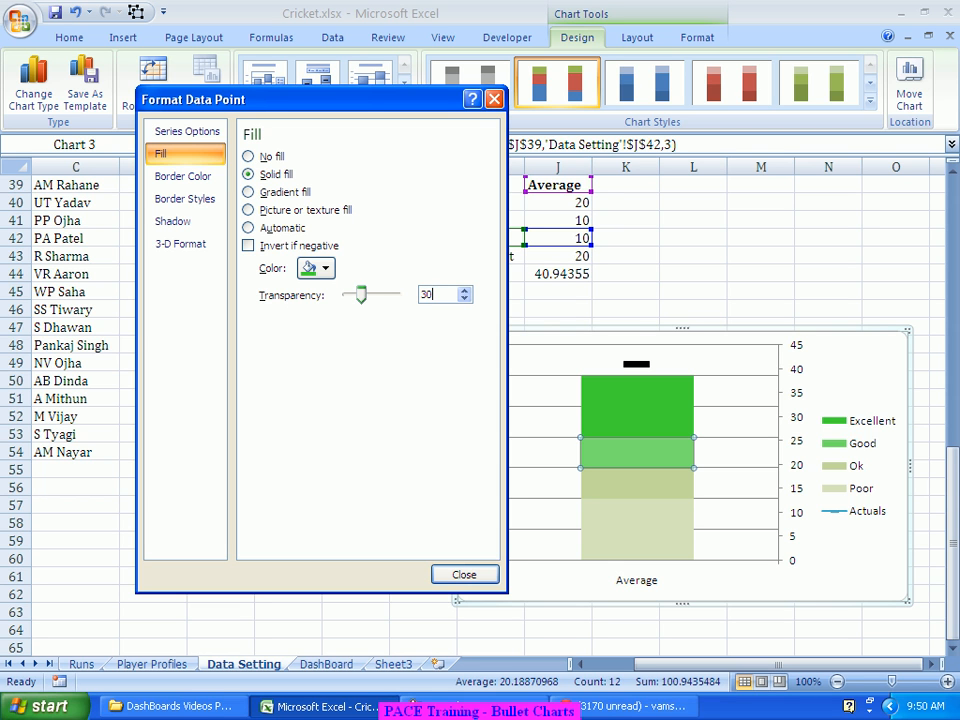
key("Return")
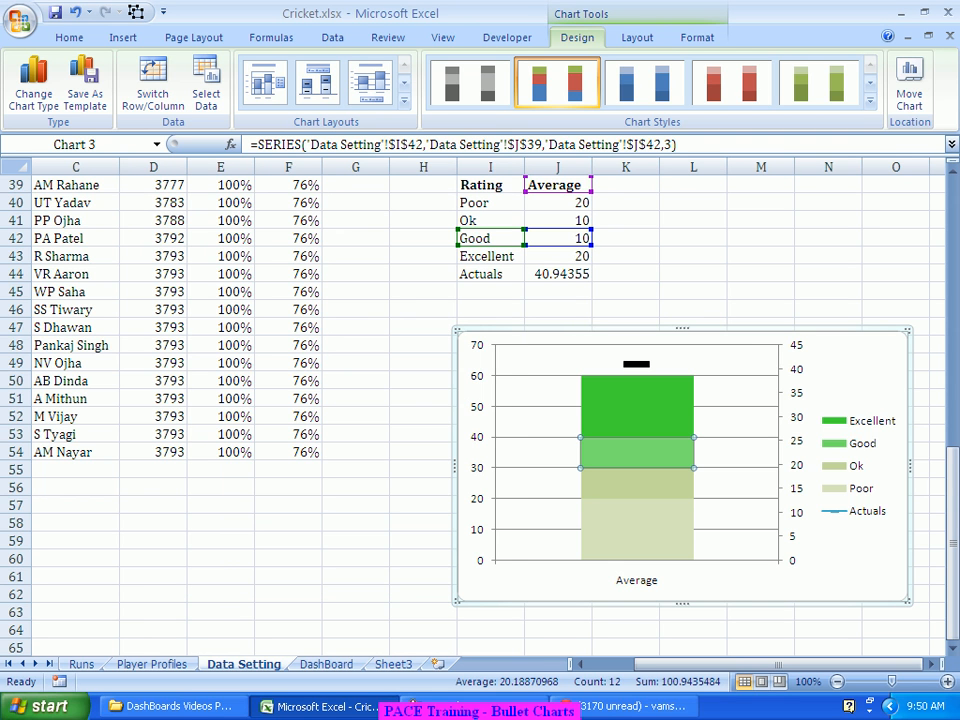
Step: Apply the flat olive green monochrome chart style to the whole stacked column chart
left_click(637, 484)
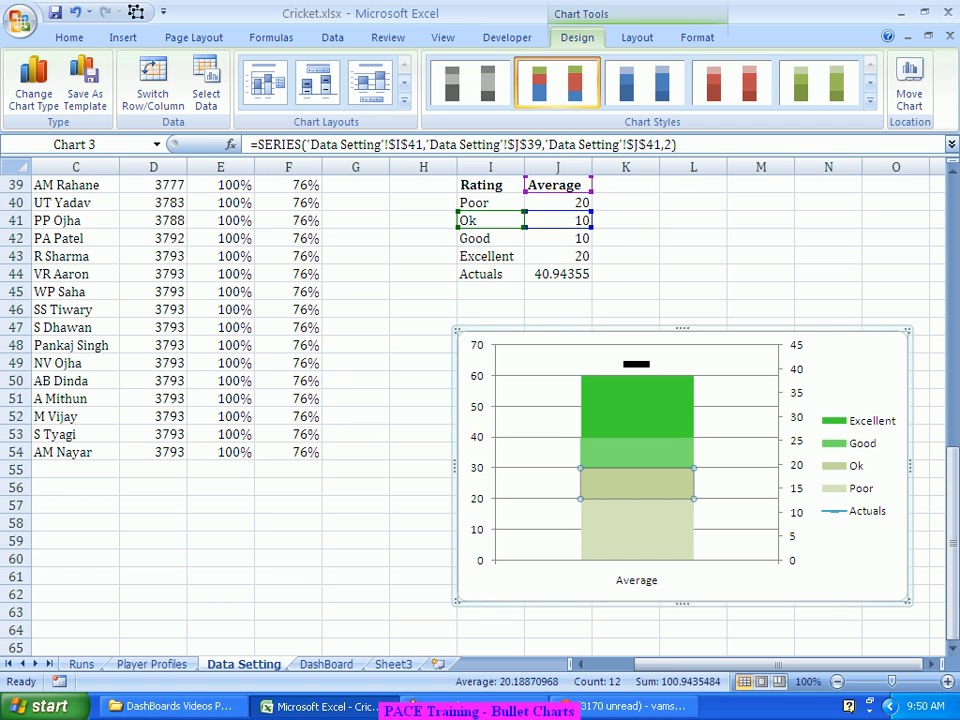
left_click(637, 407)
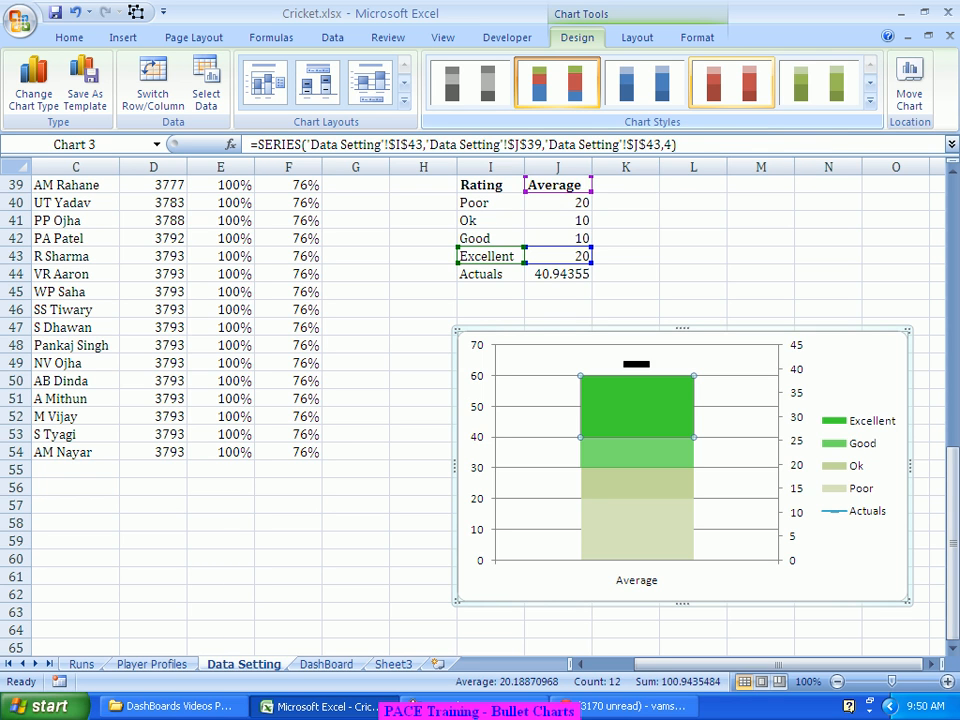
left_click(731, 82)
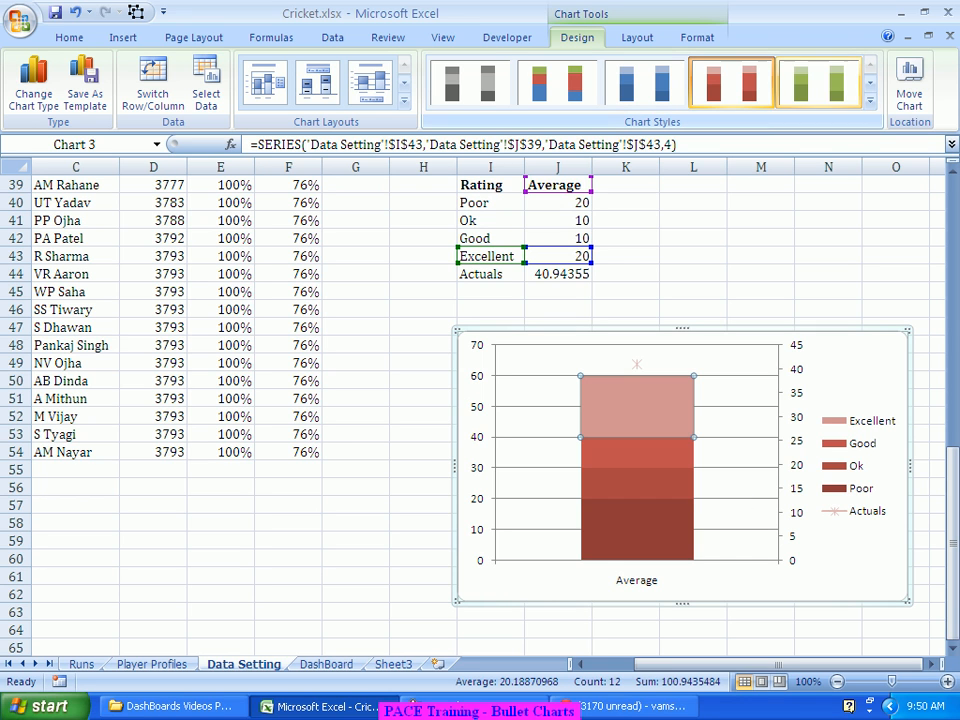
left_click(818, 82)
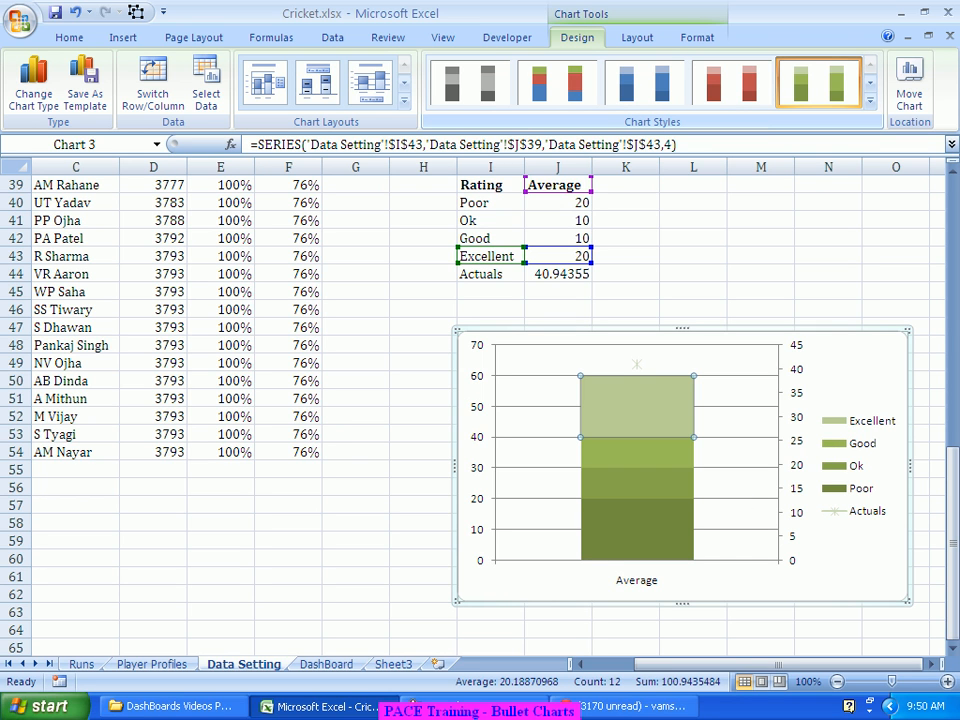
left_click(870, 102)
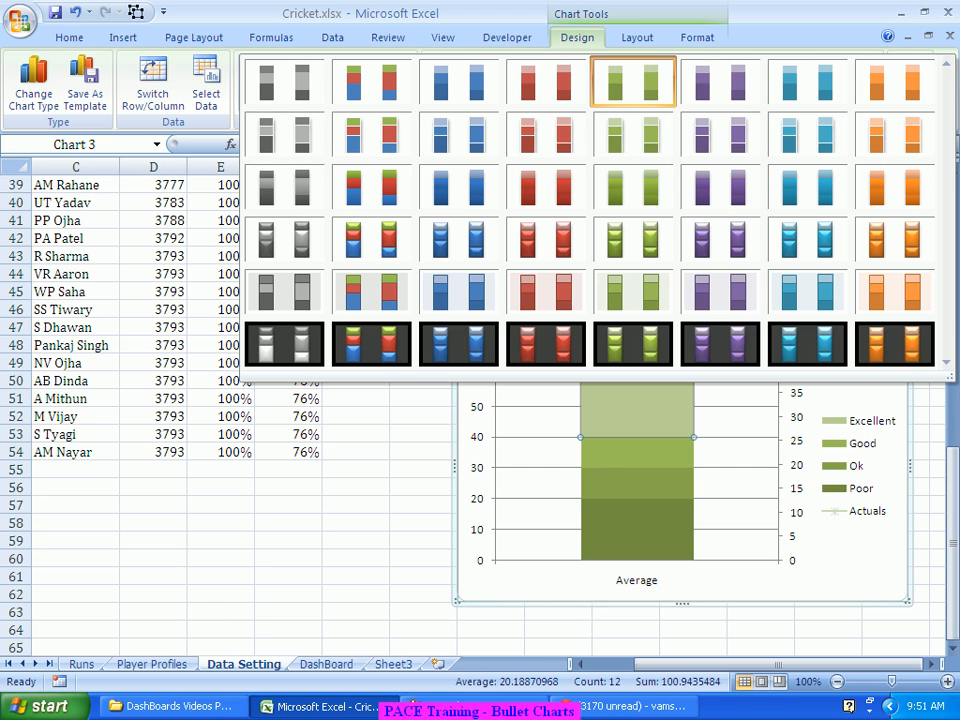
left_click(633, 81)
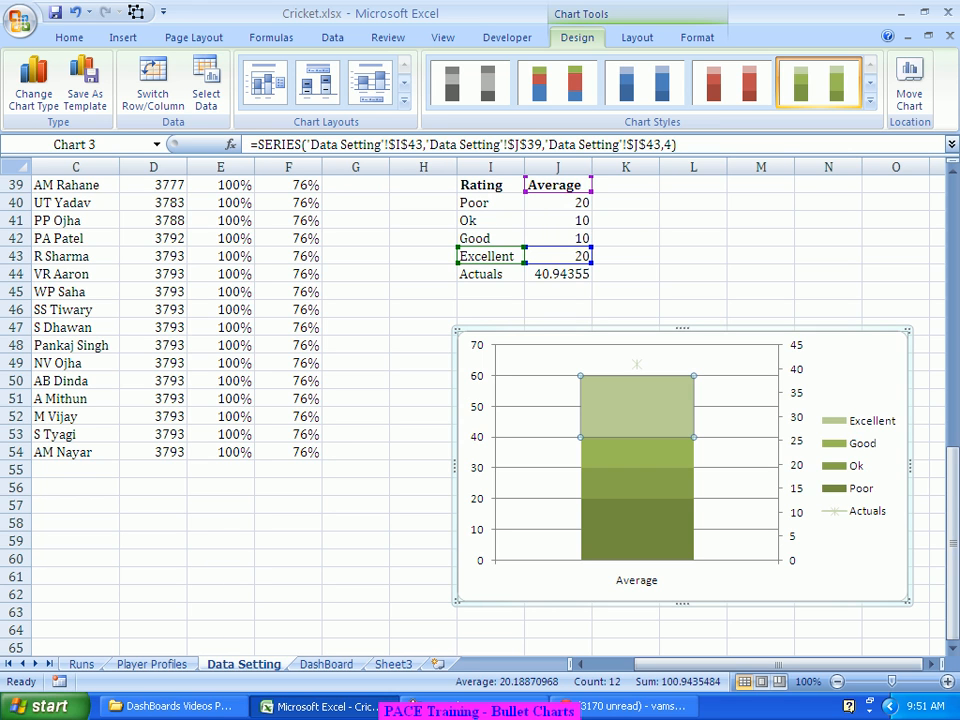
Step: Try the Line with Markers chart type on the Excellent series, and undo the change
right_click(686, 416)
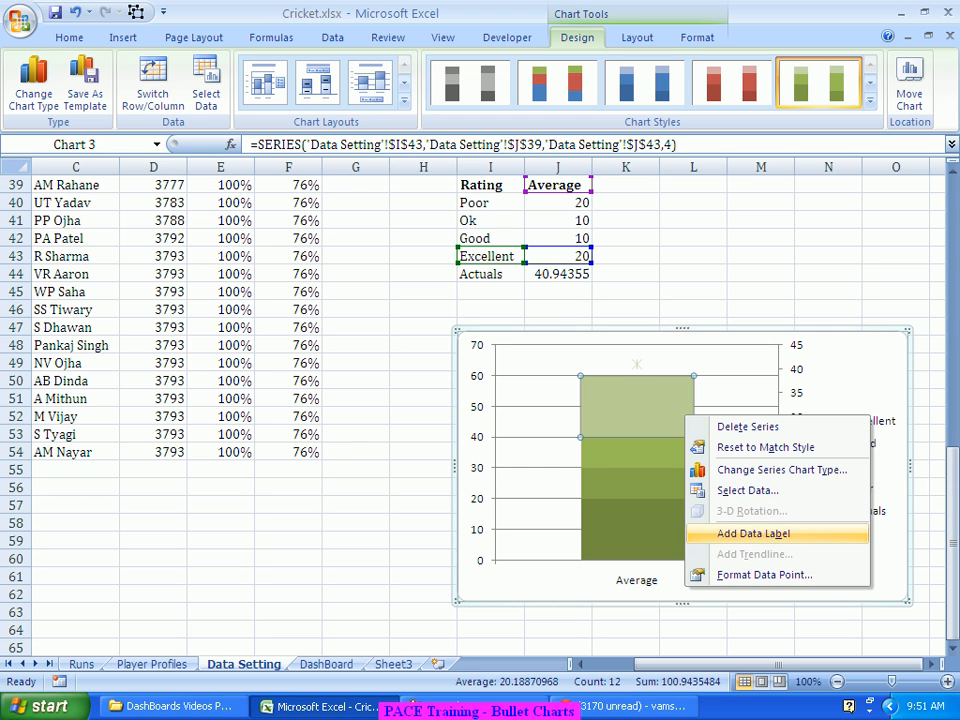
left_click(780, 469)
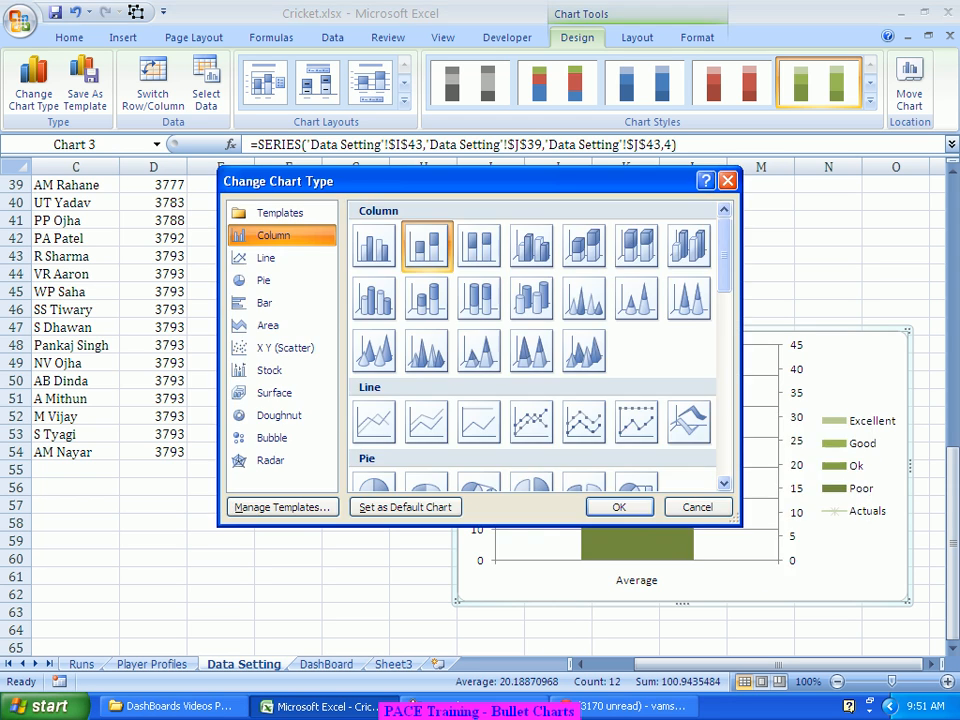
left_click(532, 422)
double_click(532, 422)
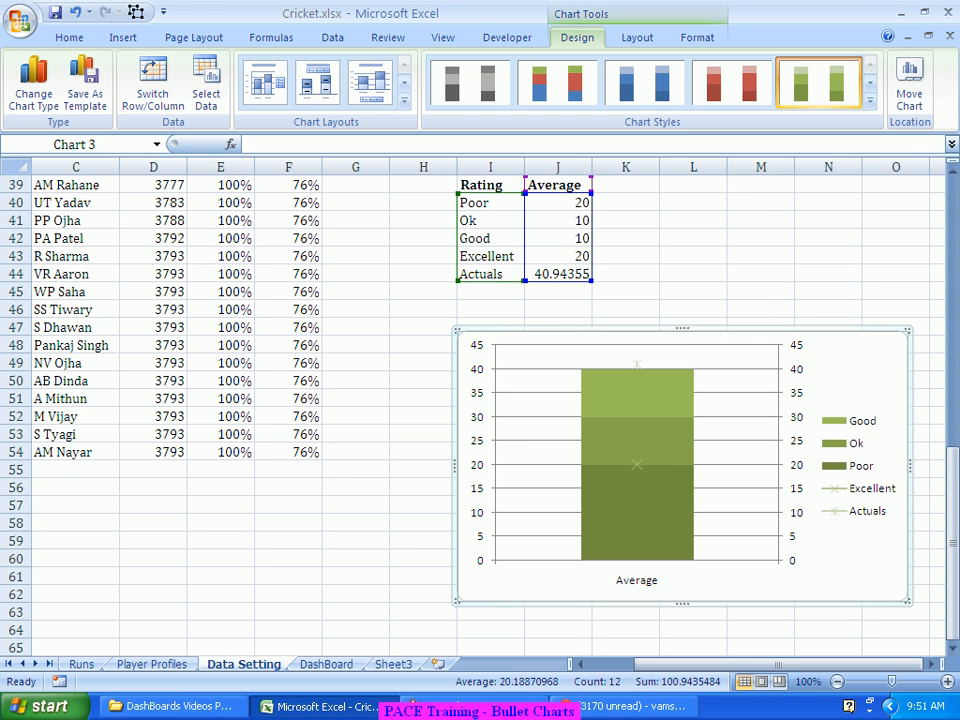
mouse_move(637, 466)
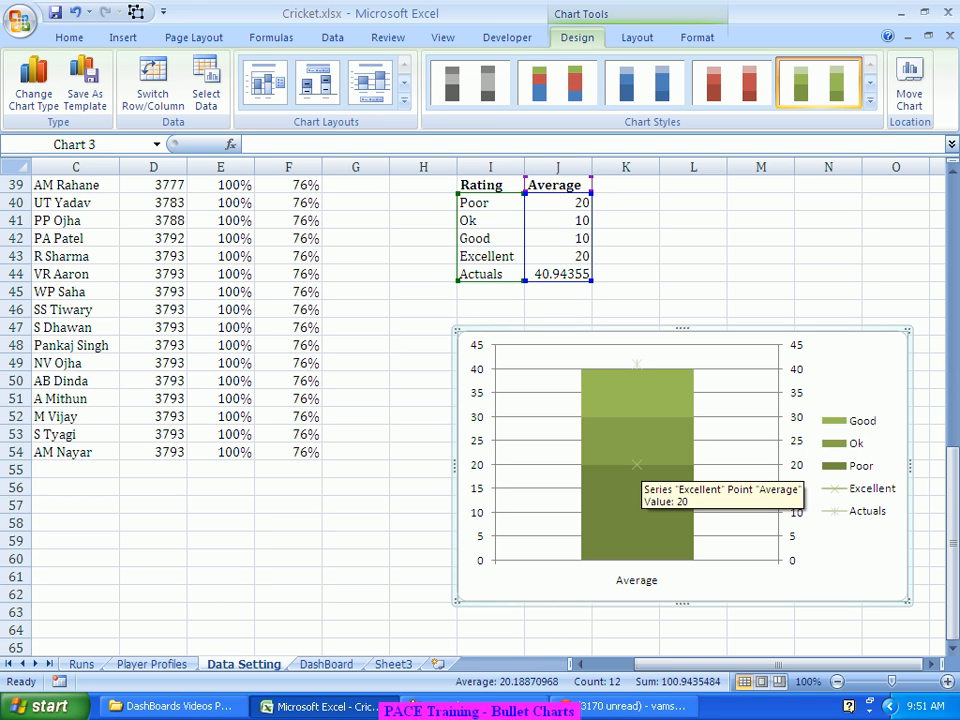
key("ctrl+z")
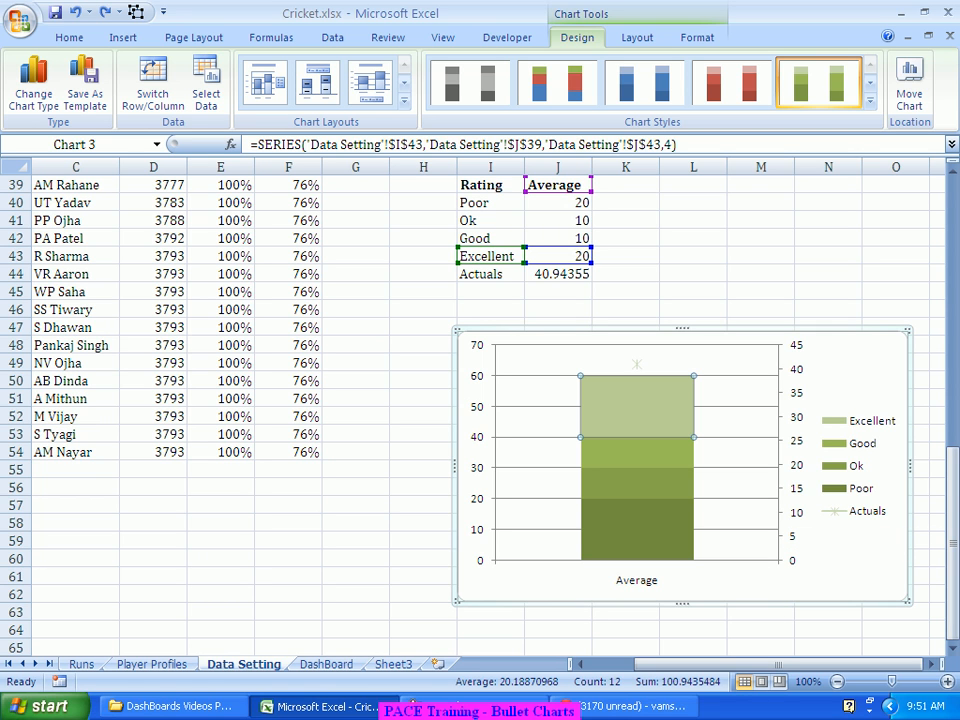
left_click(716, 590)
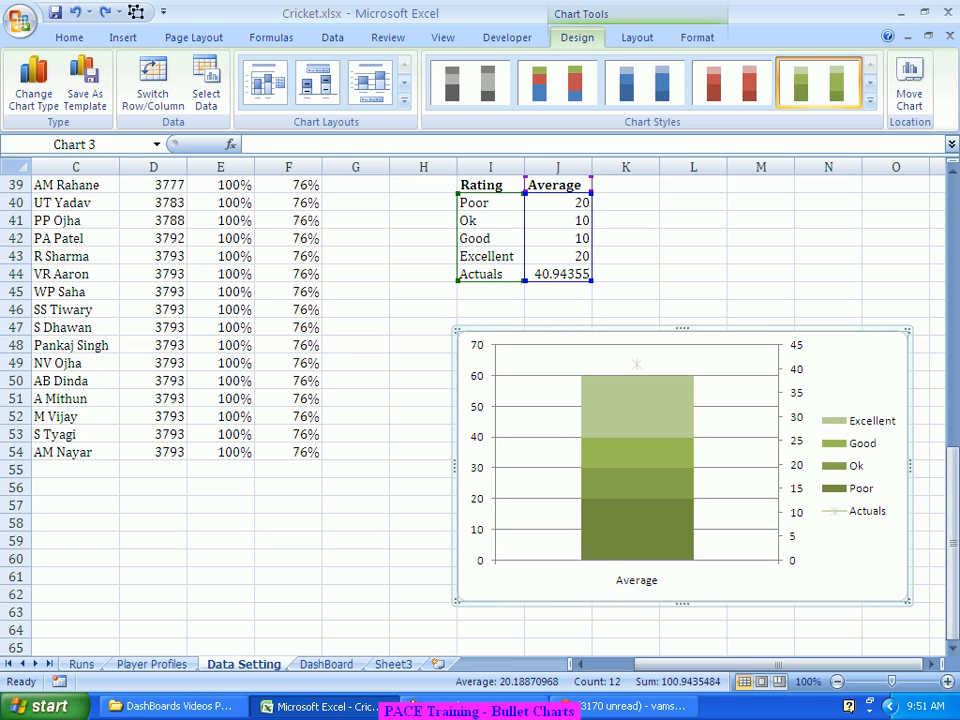
Step: Give the Actuals data point a built-in long dash marker with size 20
left_click(636, 364)
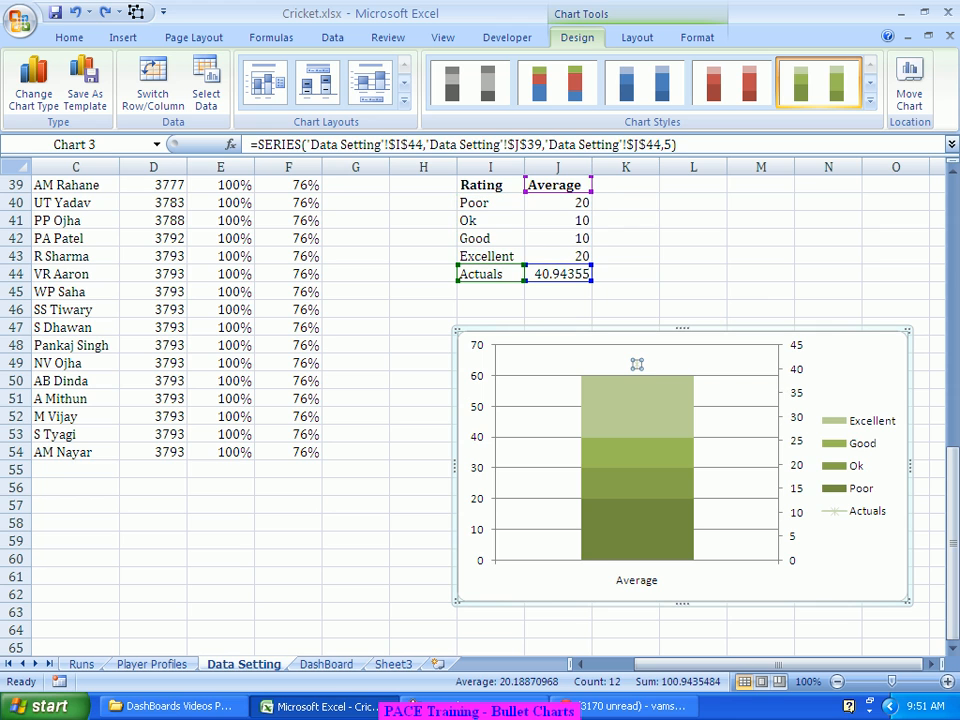
right_click(636, 364)
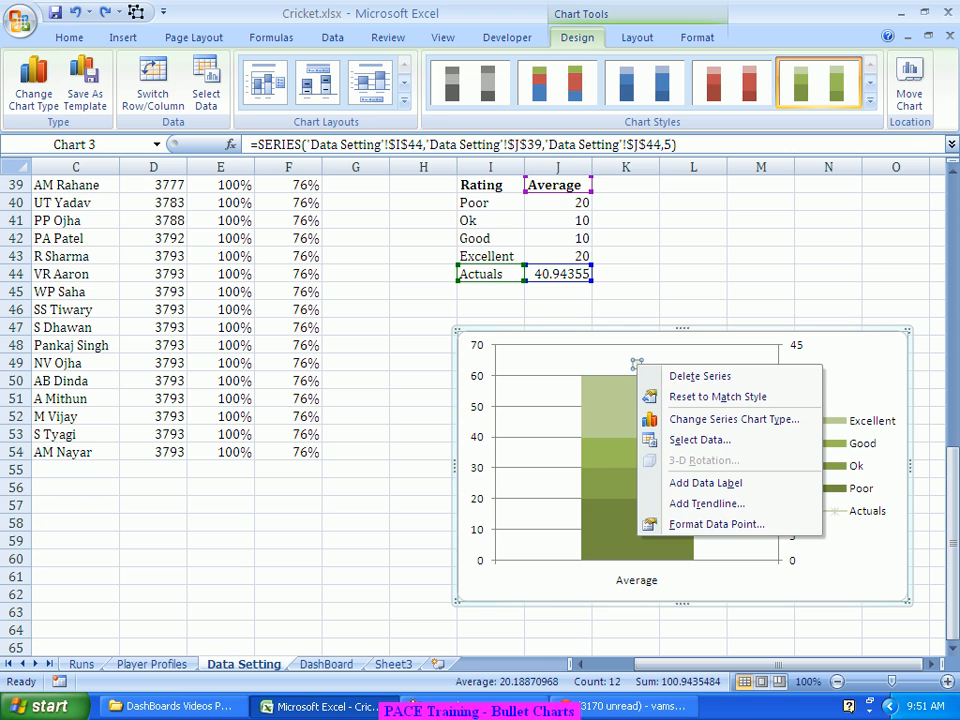
left_click(716, 524)
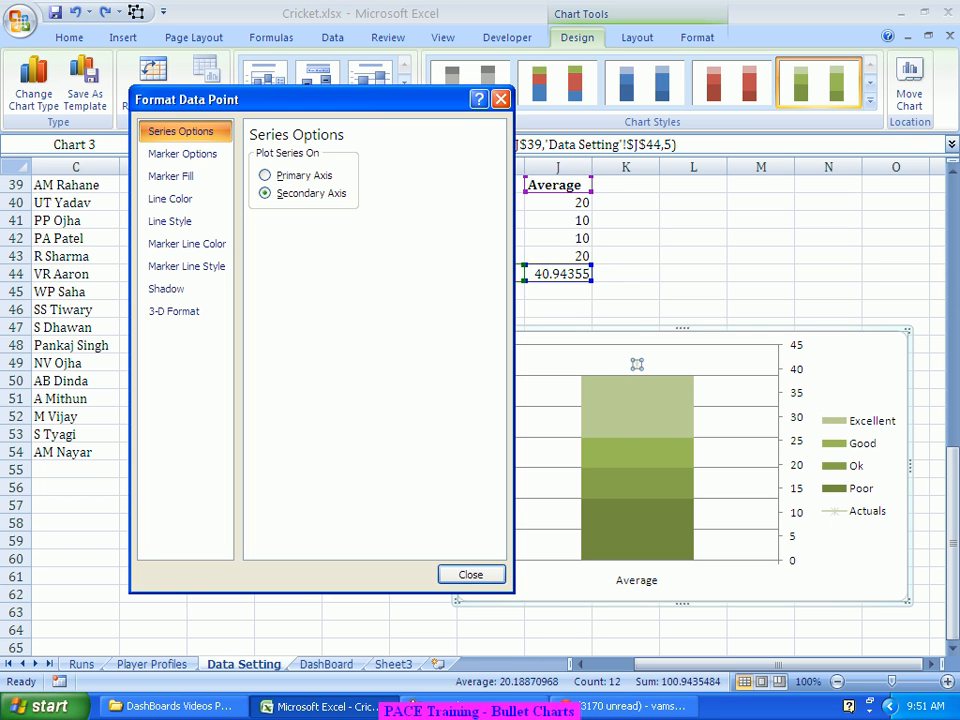
left_click(183, 153)
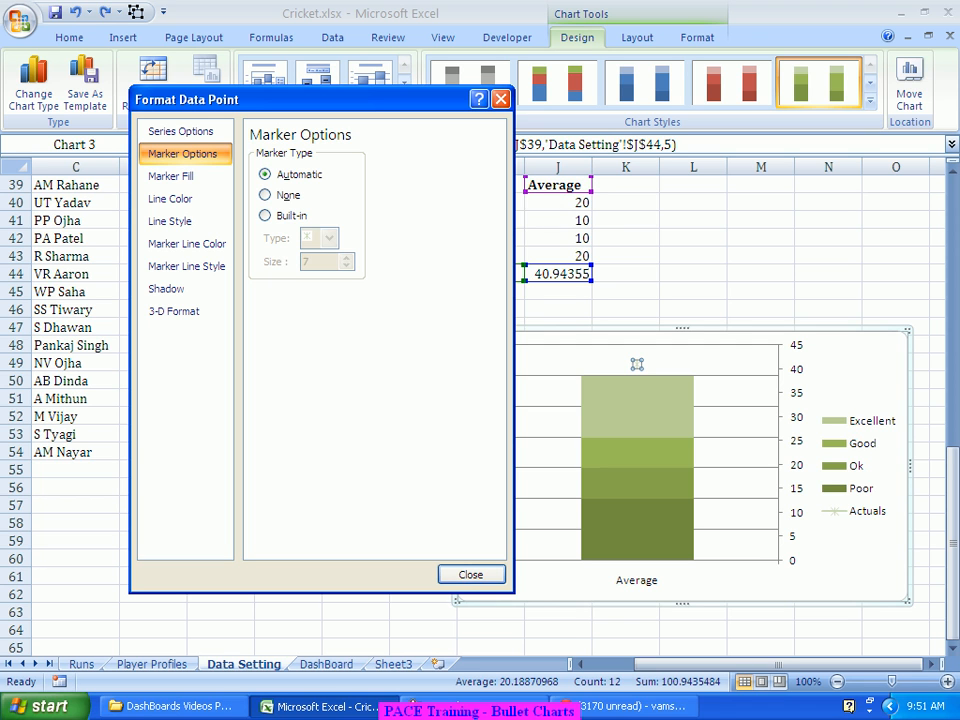
left_click(265, 215)
left_click(329, 238)
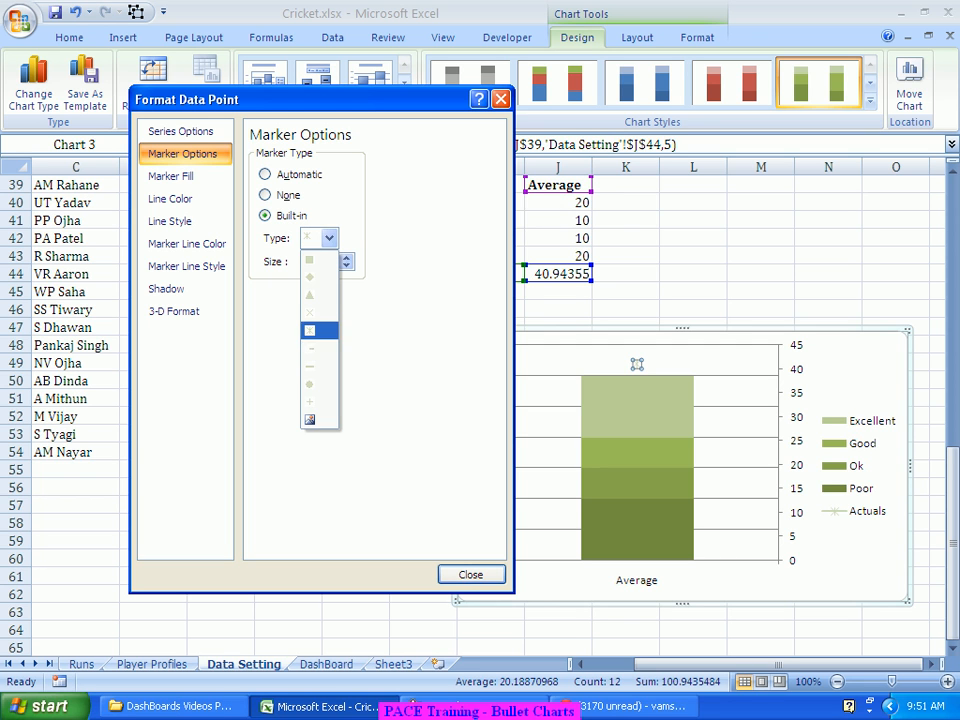
left_click(317, 366)
key("Tab")
type("20")
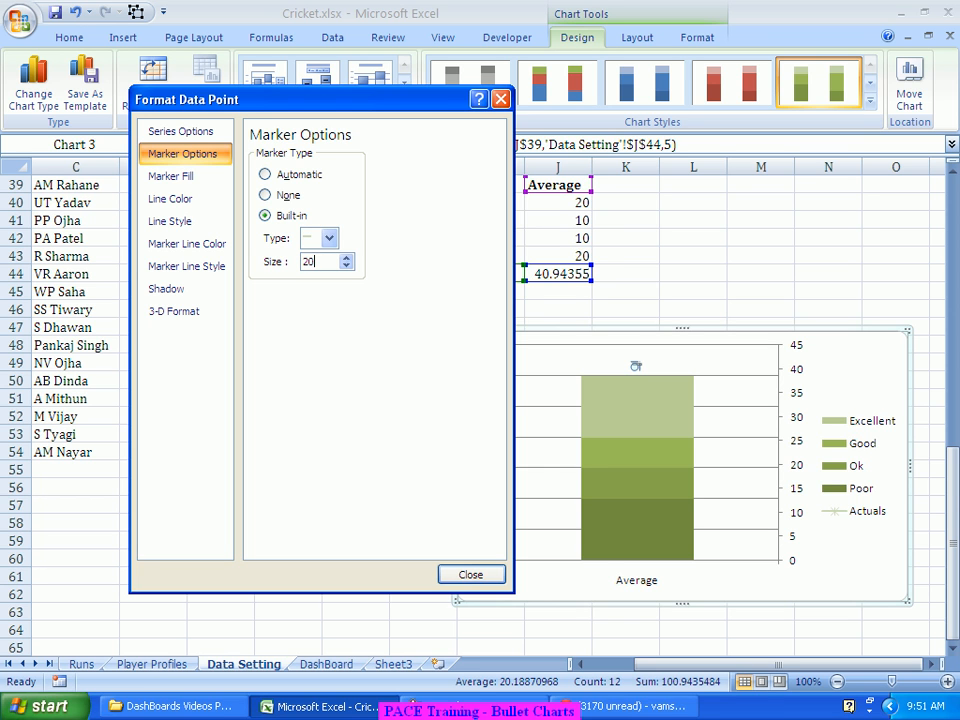
Step: Give the Actuals marker a solid black fill and set the data point's line to solid
left_click(172, 176)
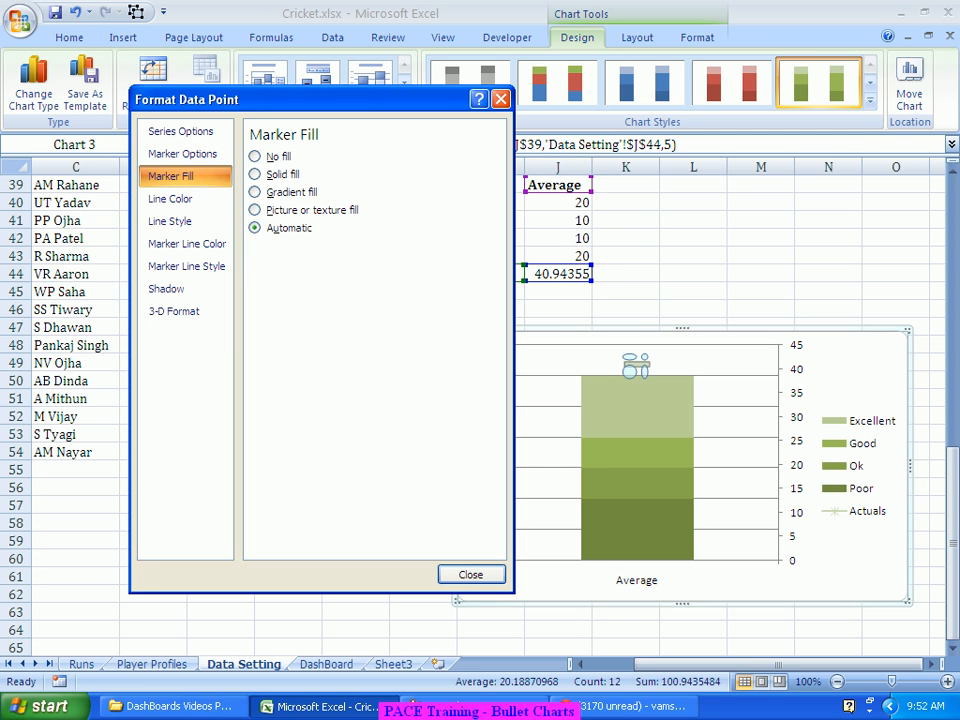
left_click(254, 174)
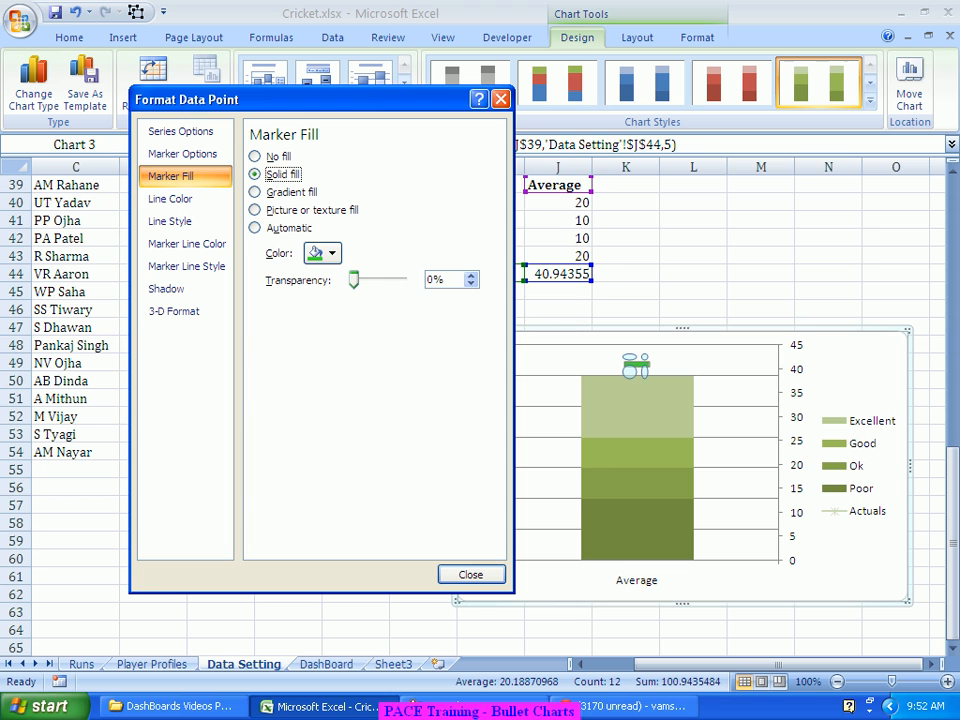
left_click(330, 253)
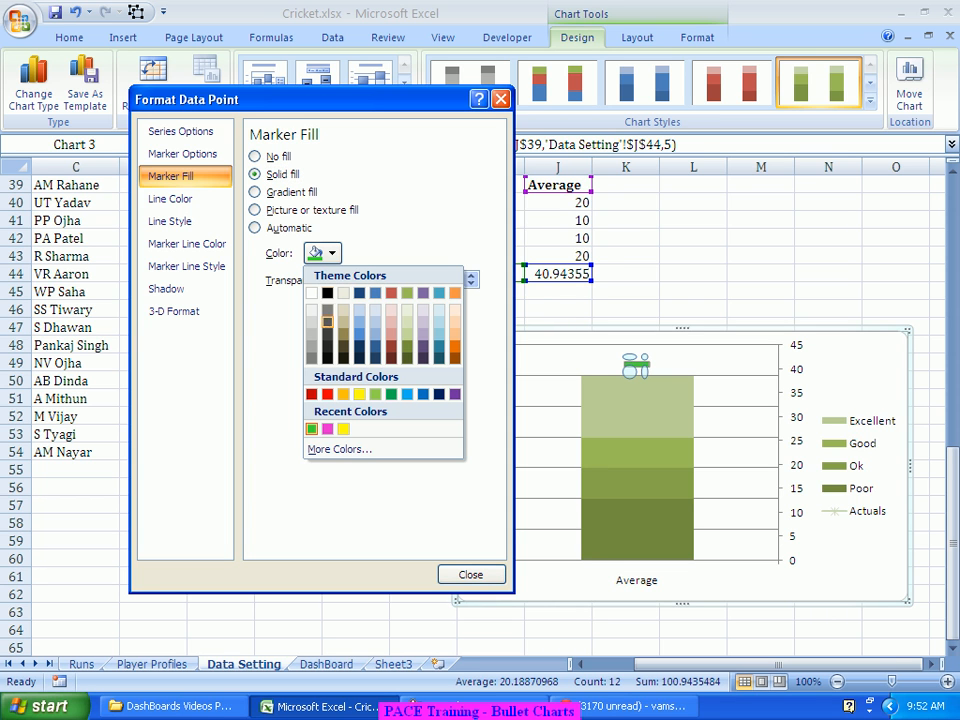
left_click(327, 292)
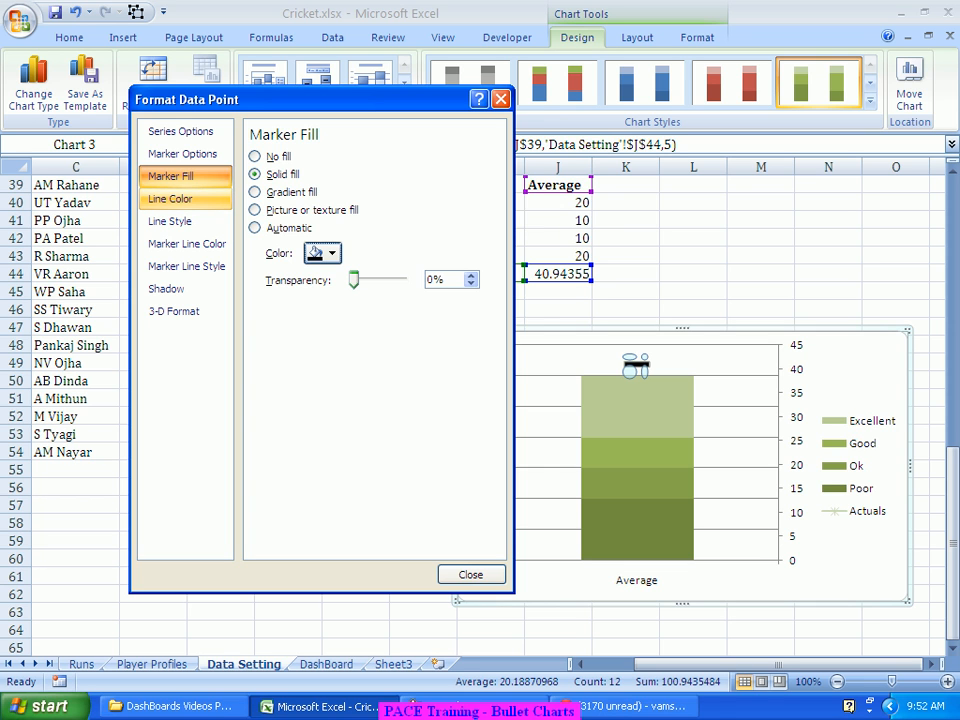
left_click(170, 198)
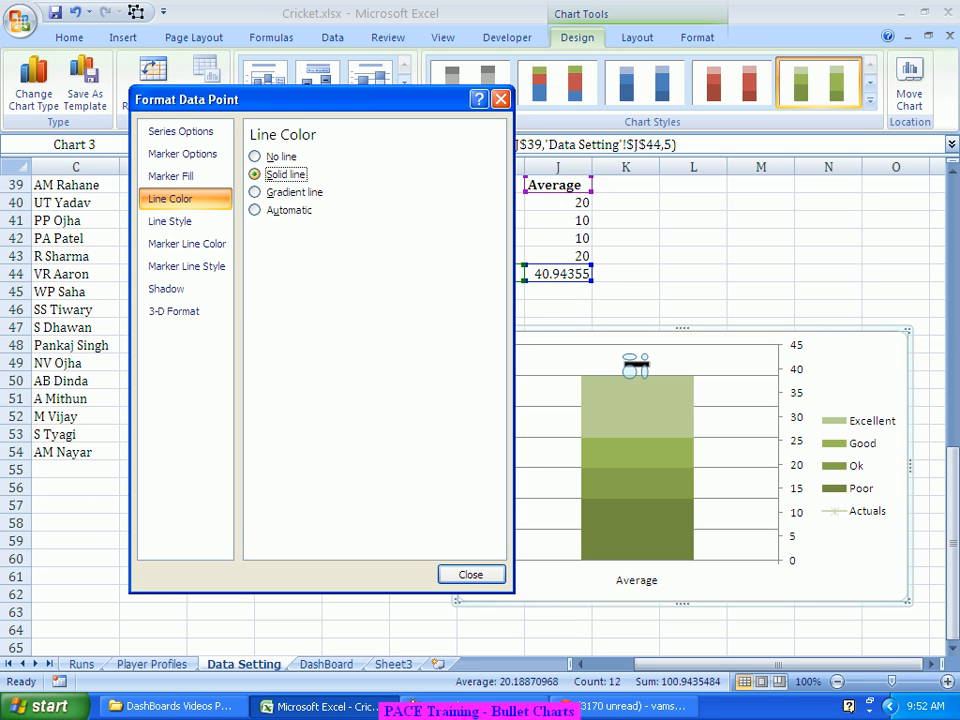
left_click(284, 174)
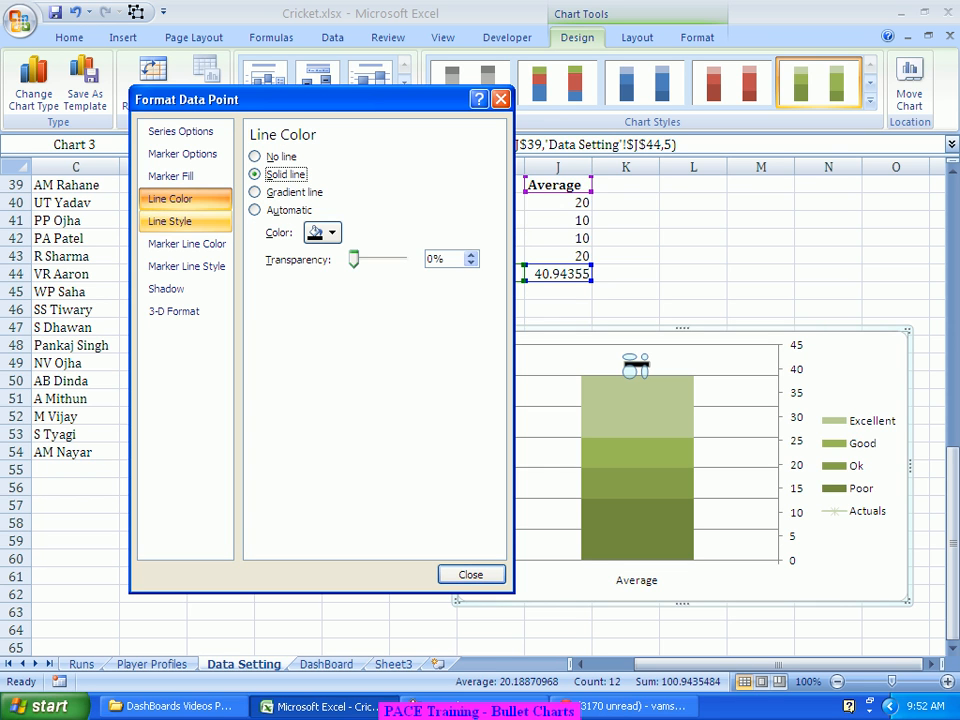
Step: Set the Actuals marker's outline to a solid line and finish formatting the data point
left_click(170, 221)
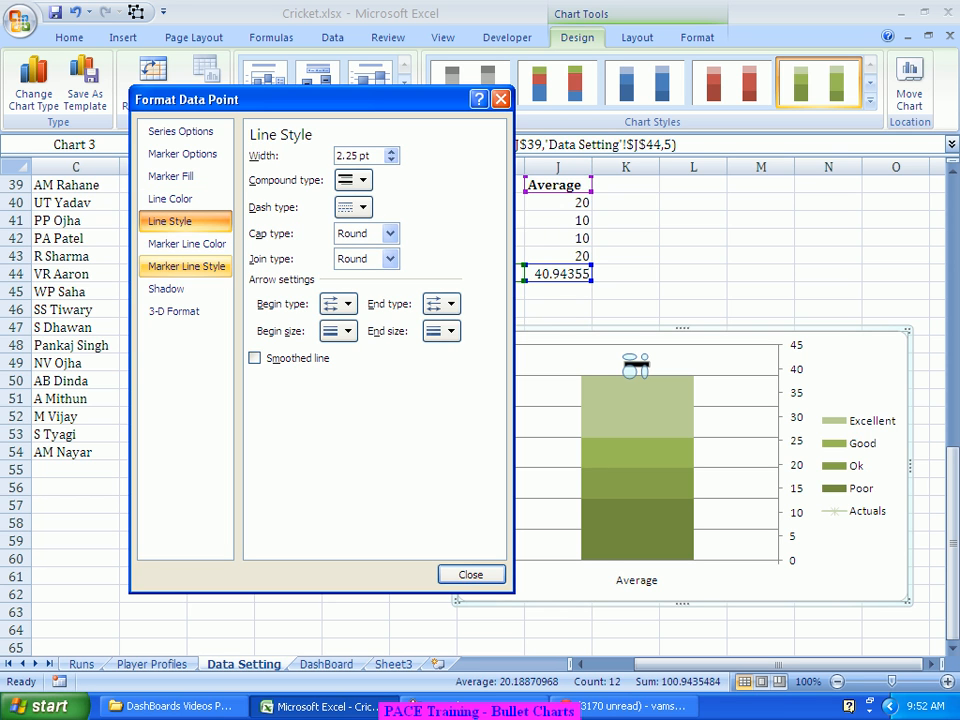
left_click(187, 243)
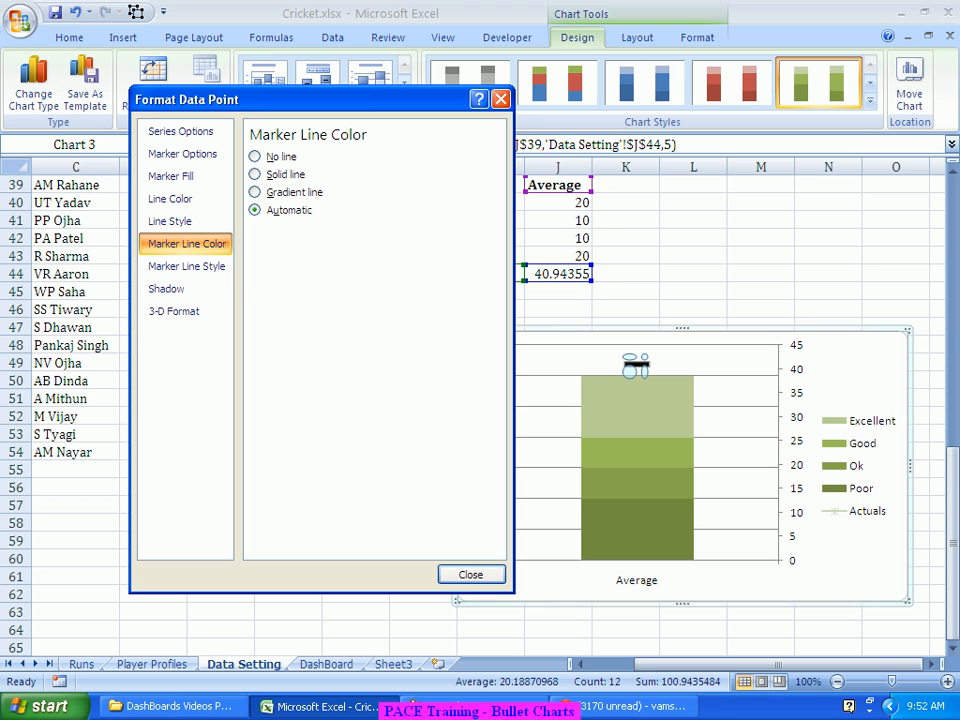
left_click(257, 174)
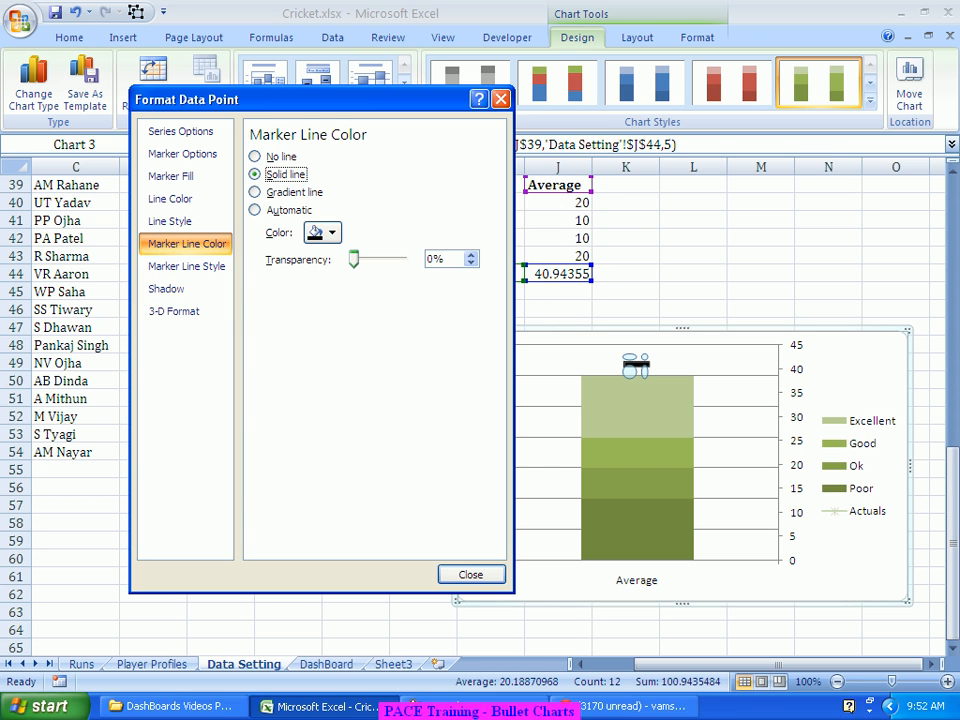
left_click(471, 574)
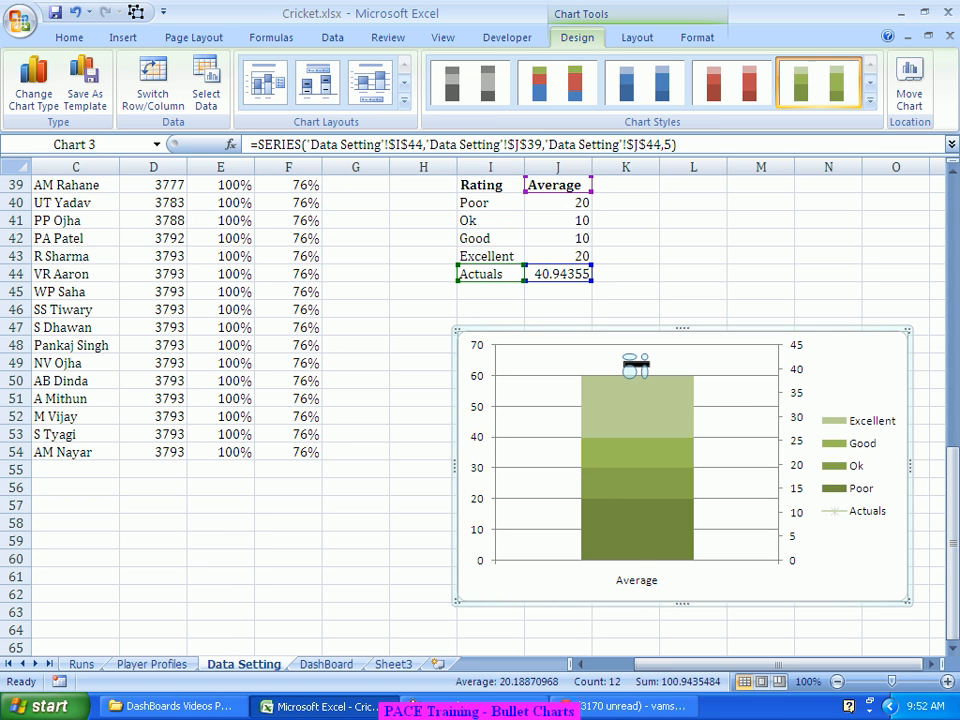
Step: Delete the secondary vertical axis so the Actuals marker shares the primary axis scale with the rating bands
left_click(705, 405)
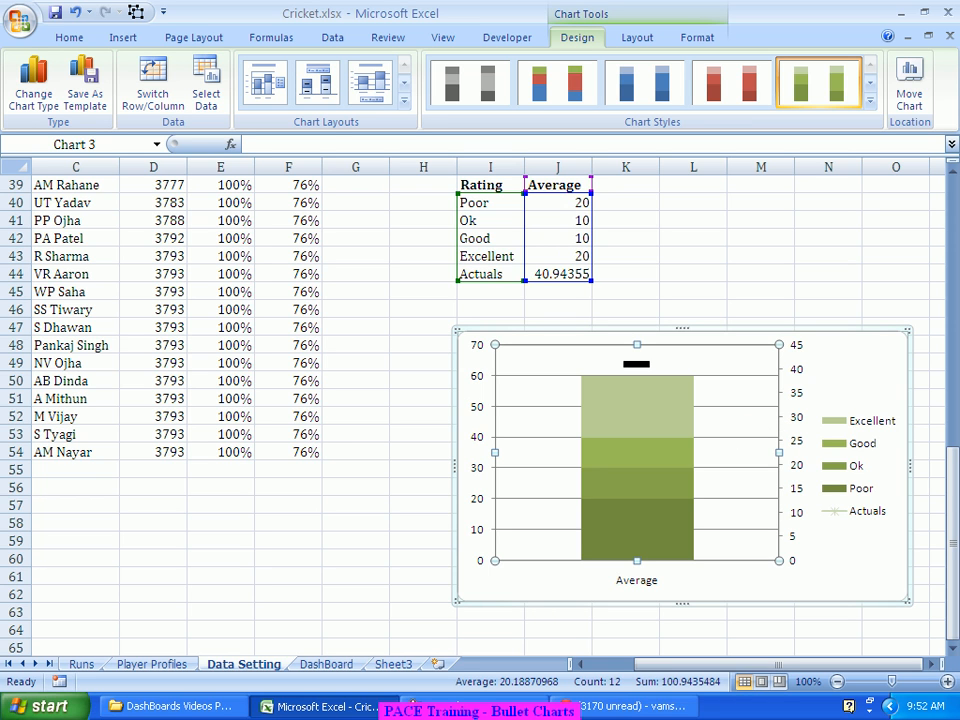
left_click(791, 450)
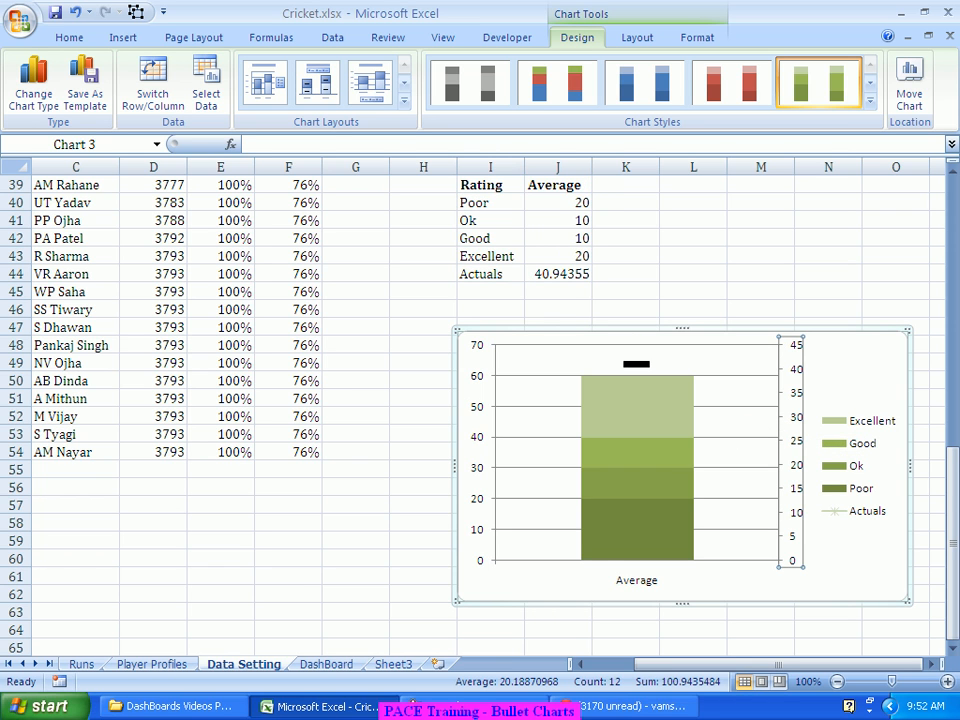
key("Delete")
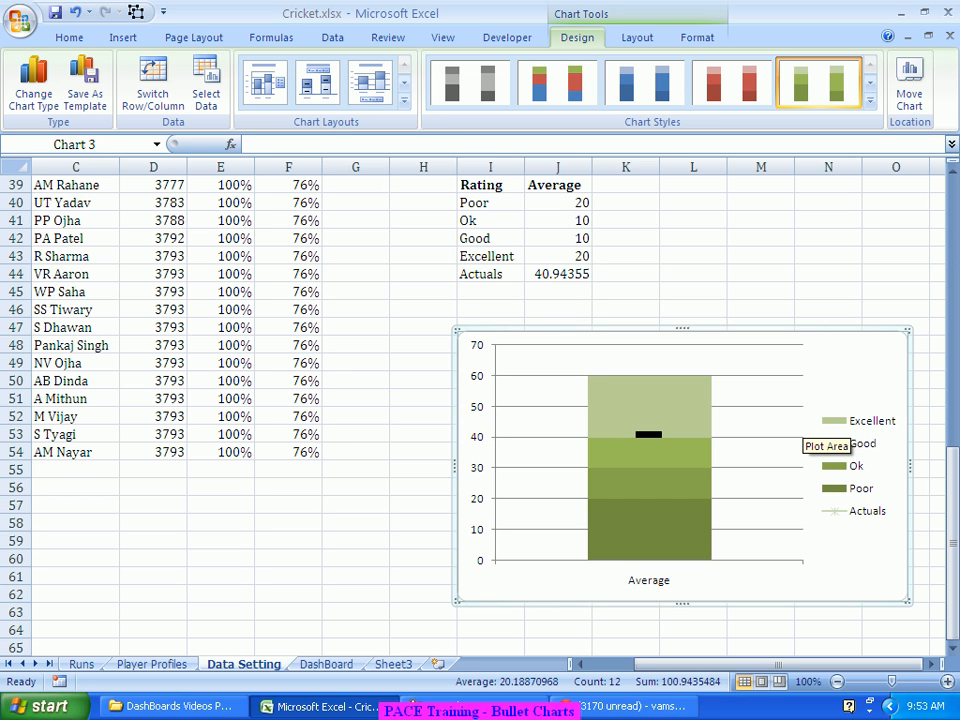
Step: Examine the rating bands in the stacked column and the Excellent series' overlap and gap options
left_click(672, 404)
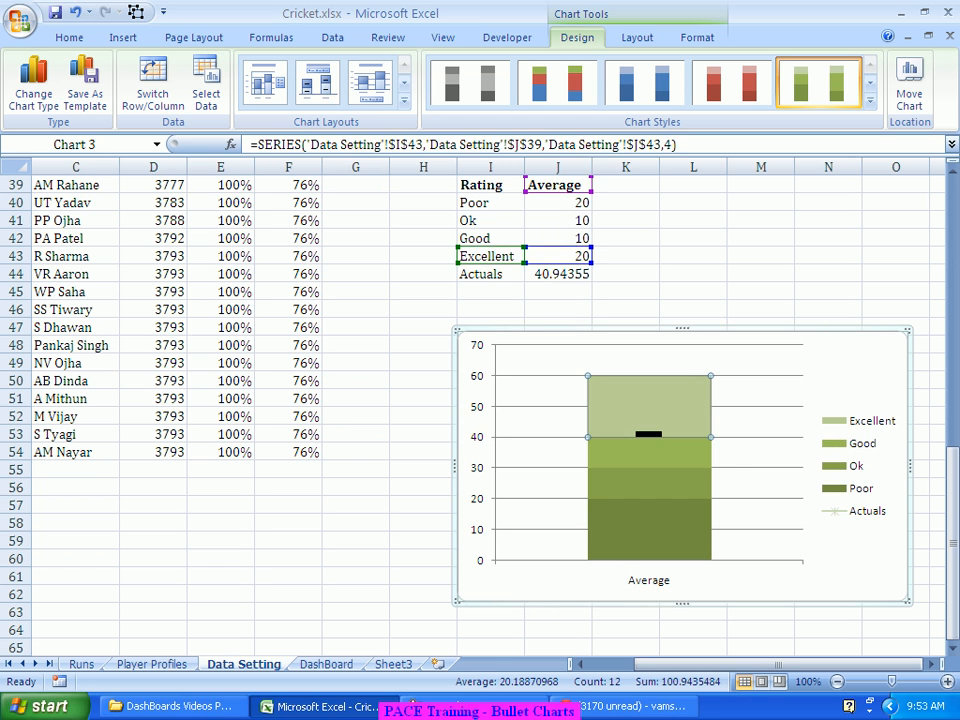
left_click(855, 368)
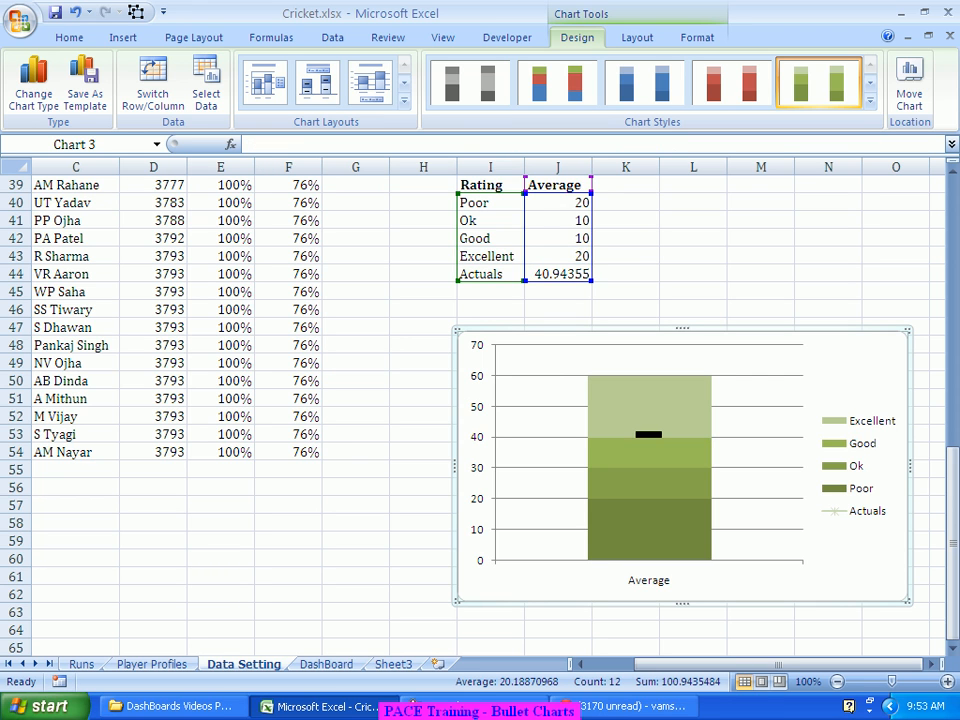
left_click(650, 484)
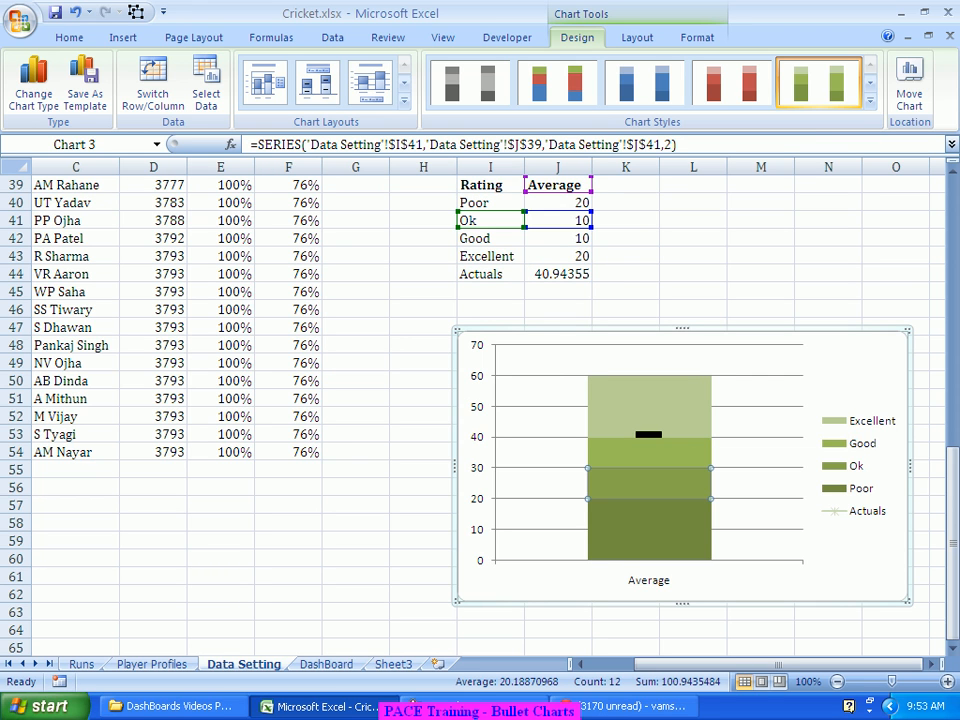
left_click(673, 402)
left_click(853, 375)
left_click(645, 530)
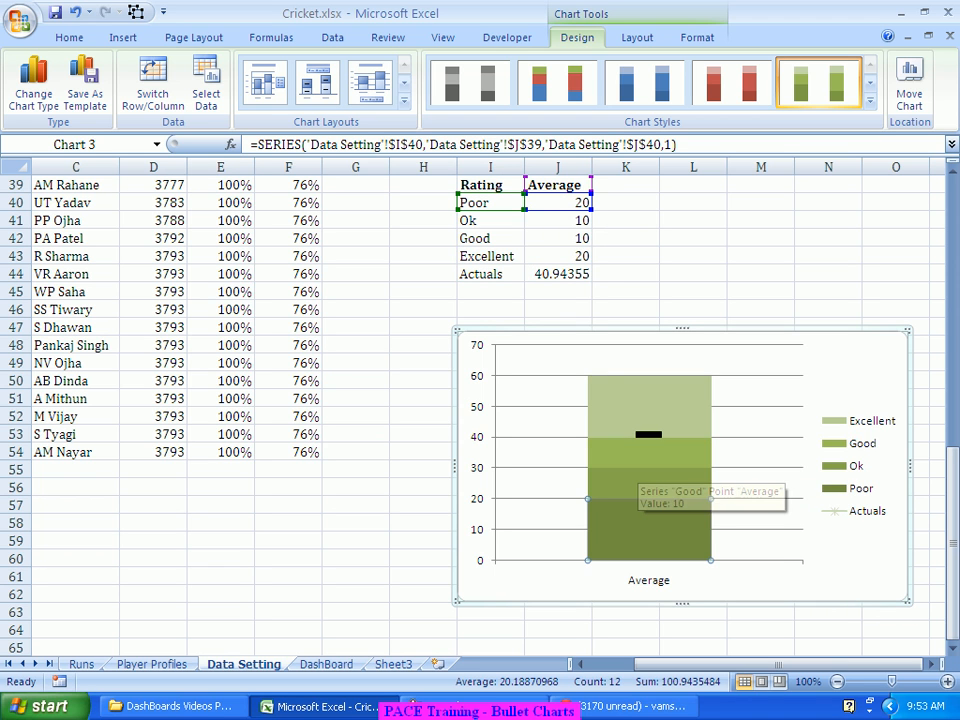
left_click(606, 432)
key("Up")
key("Up")
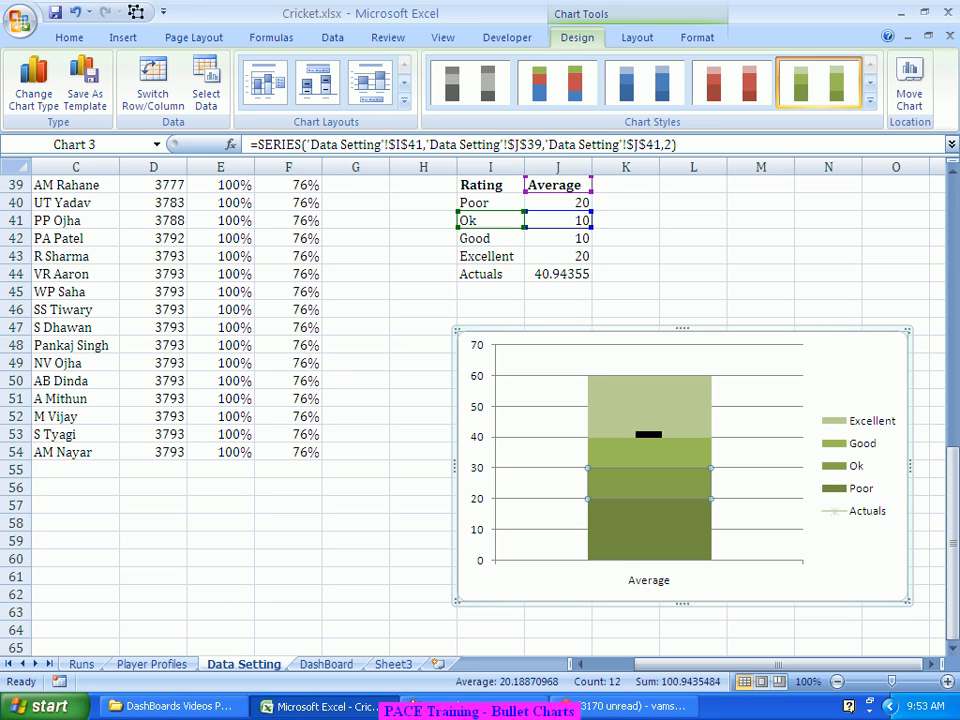
left_click(649, 435)
key("Up")
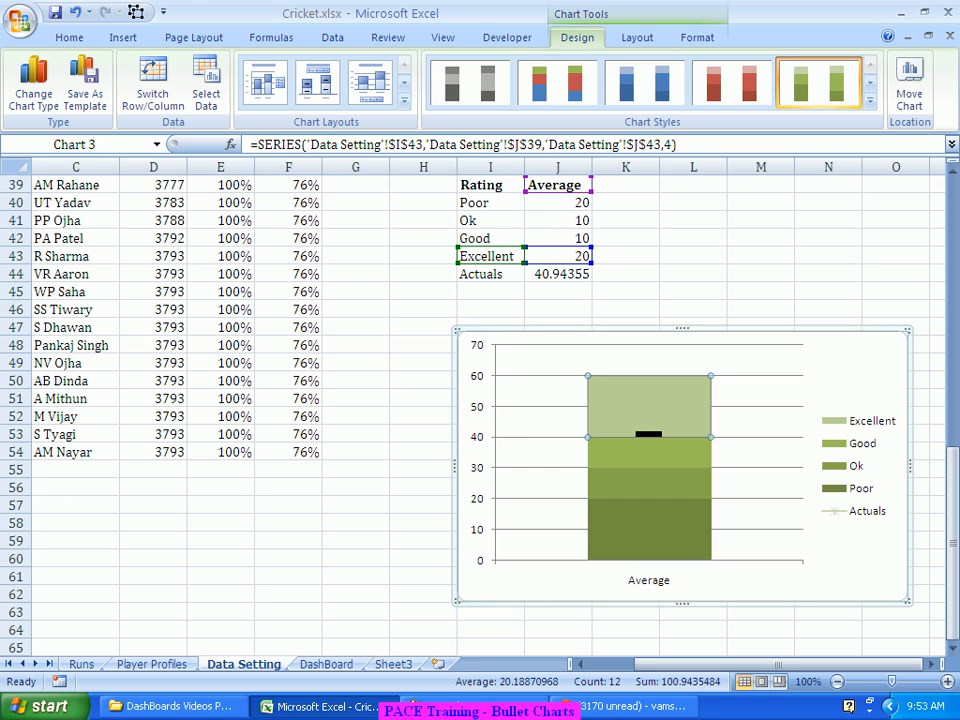
key("ctrl+1")
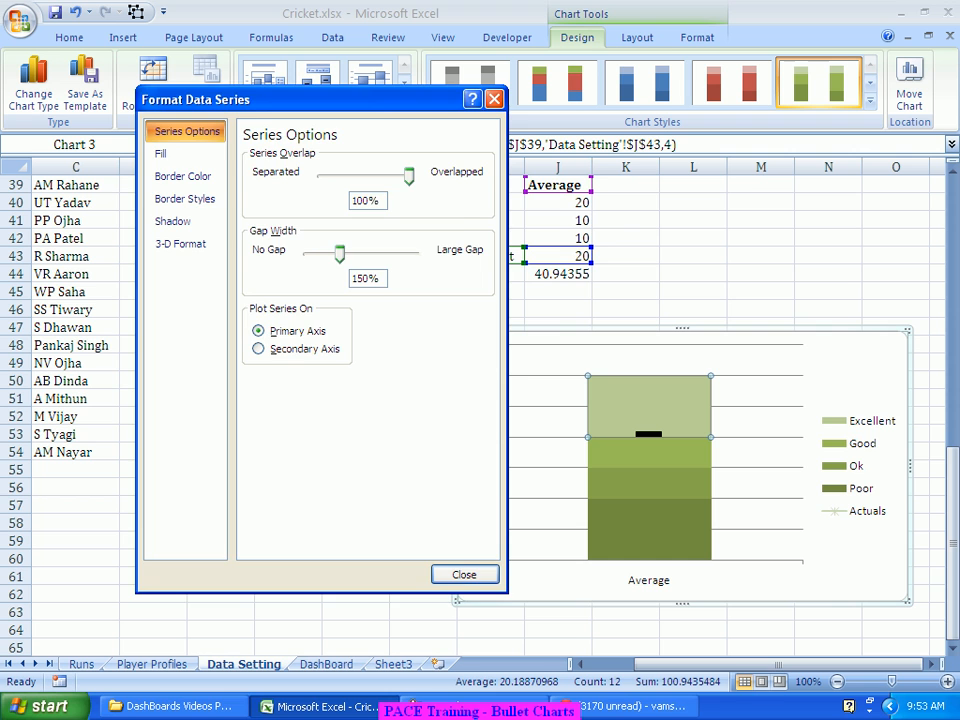
key("Escape")
Step: Add data labels to the Excellent band, showing only the series name instead of the value
right_click(669, 385)
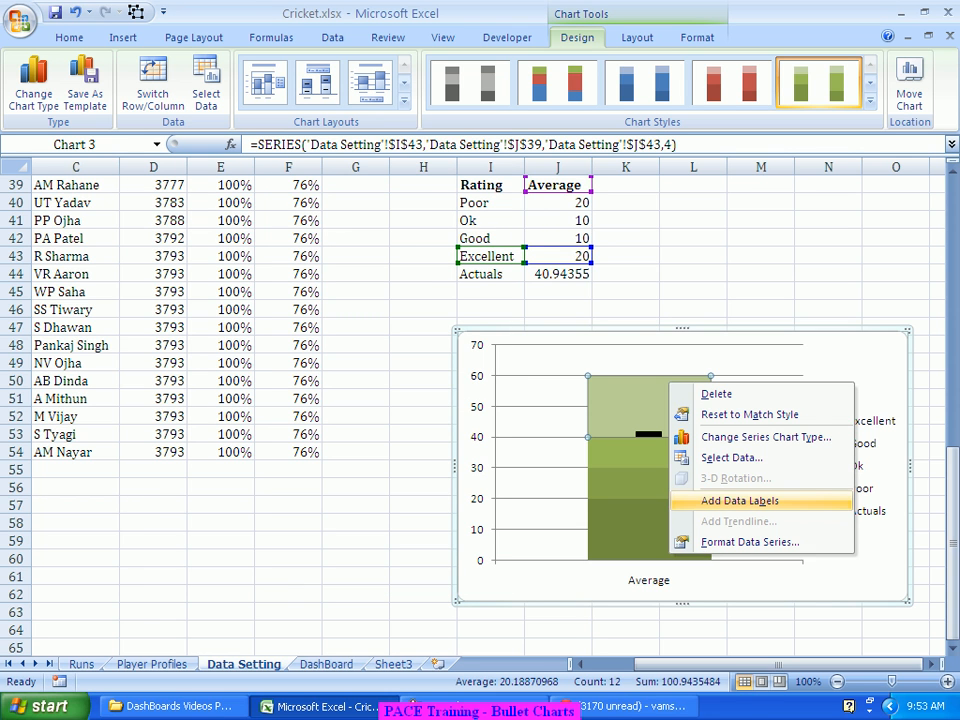
left_click(739, 500)
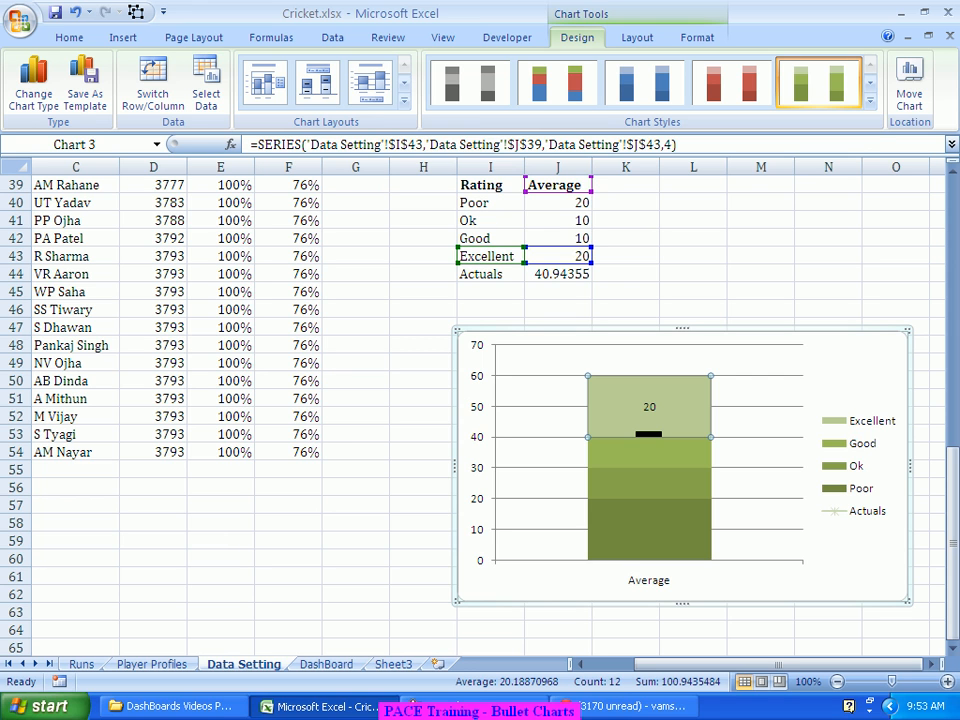
left_click(649, 407)
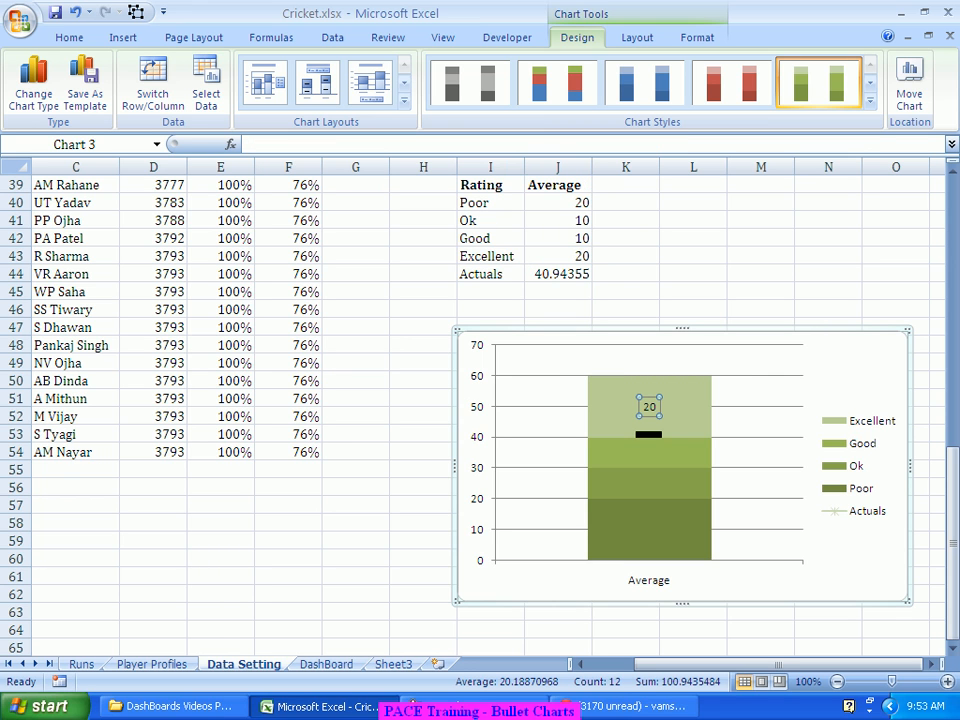
right_click(649, 407)
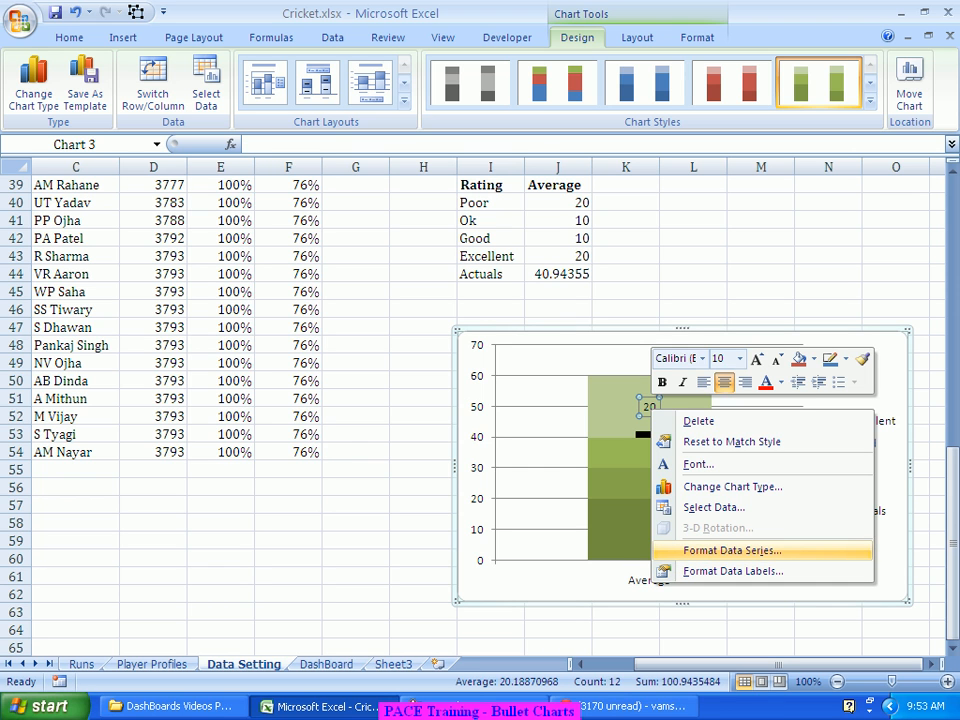
left_click(733, 571)
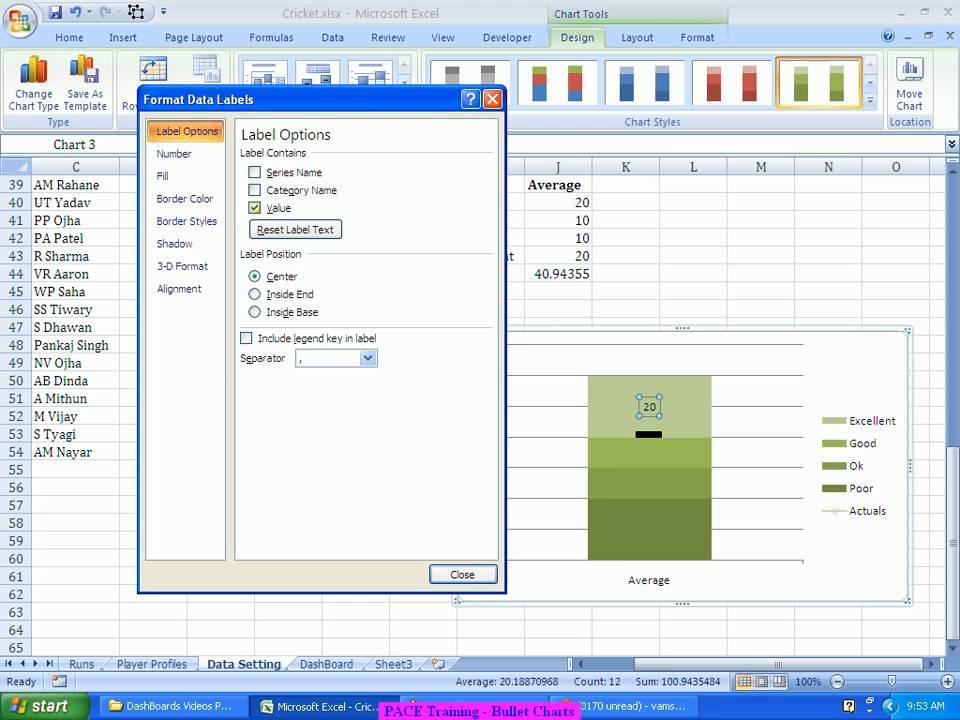
left_click(255, 208)
left_click(255, 190)
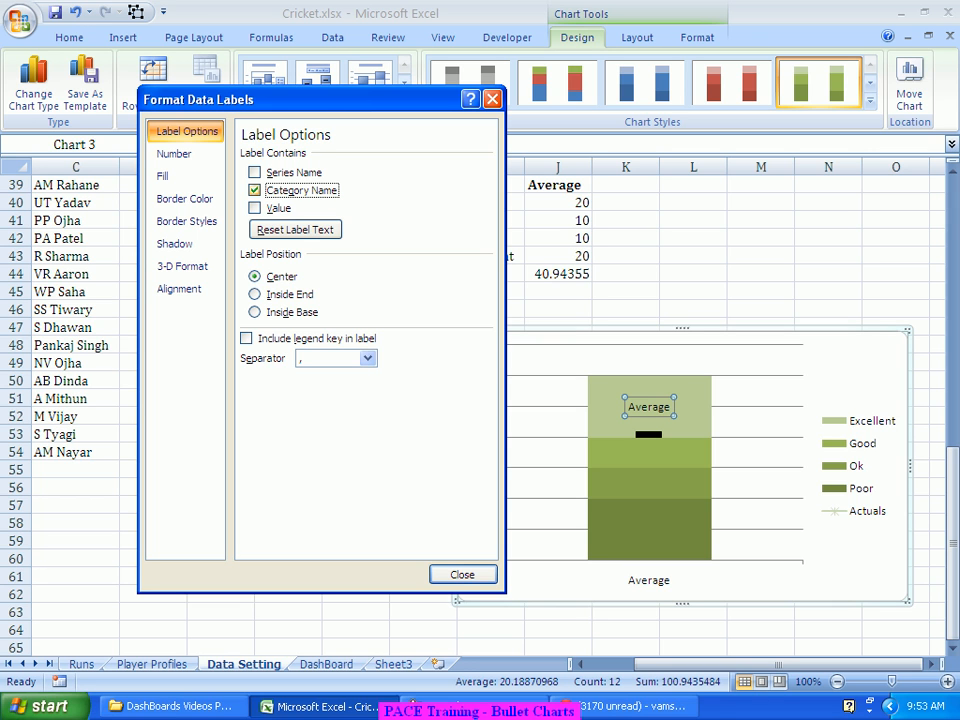
left_click(255, 172)
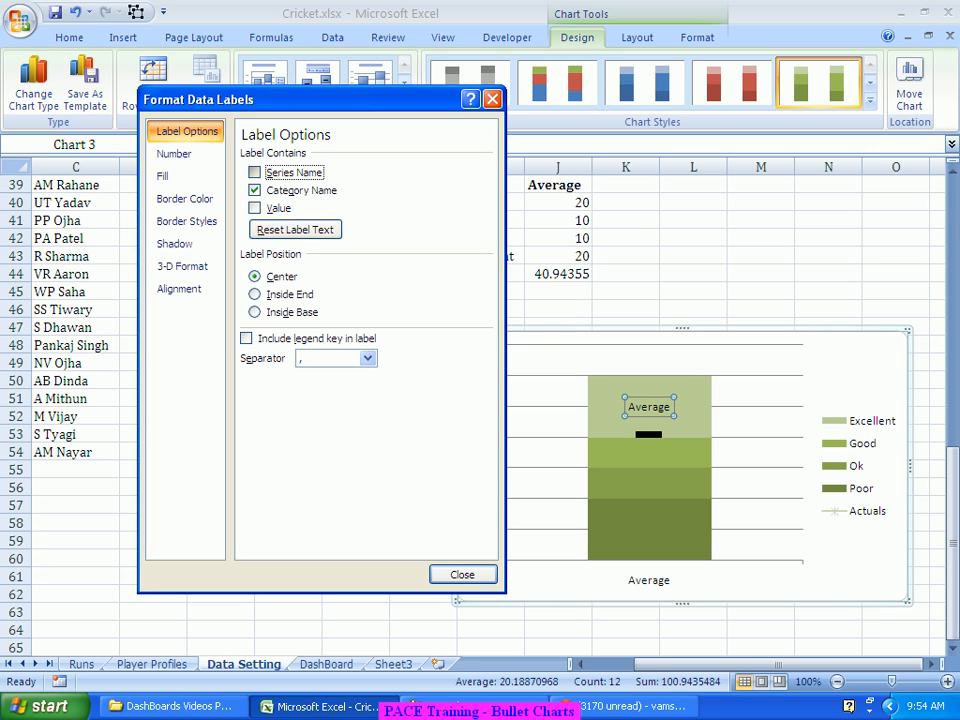
key("Tab")
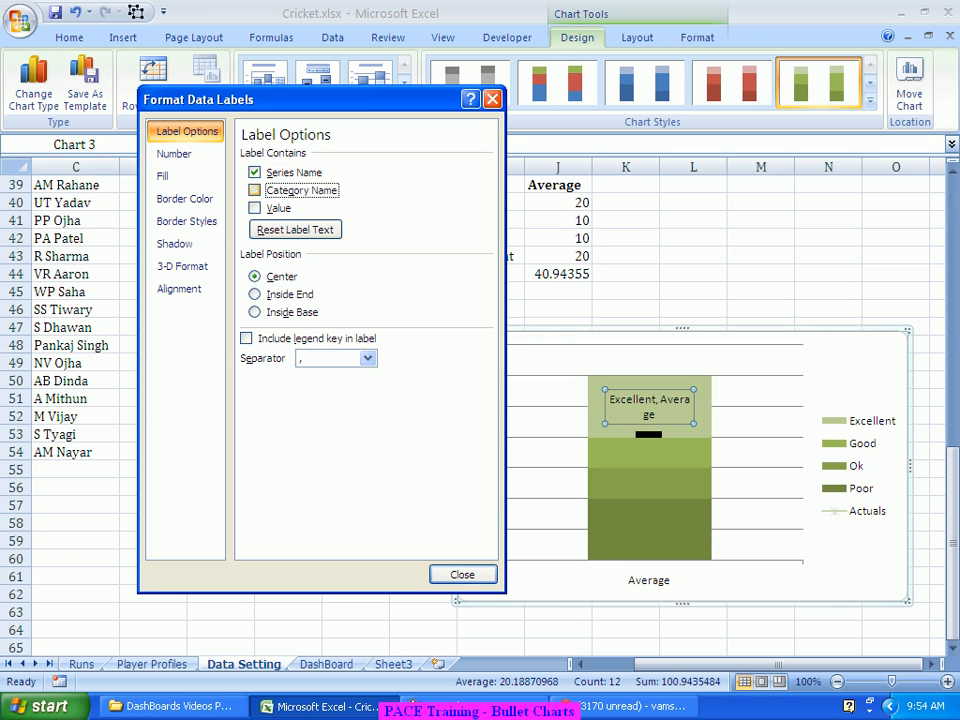
key("space")
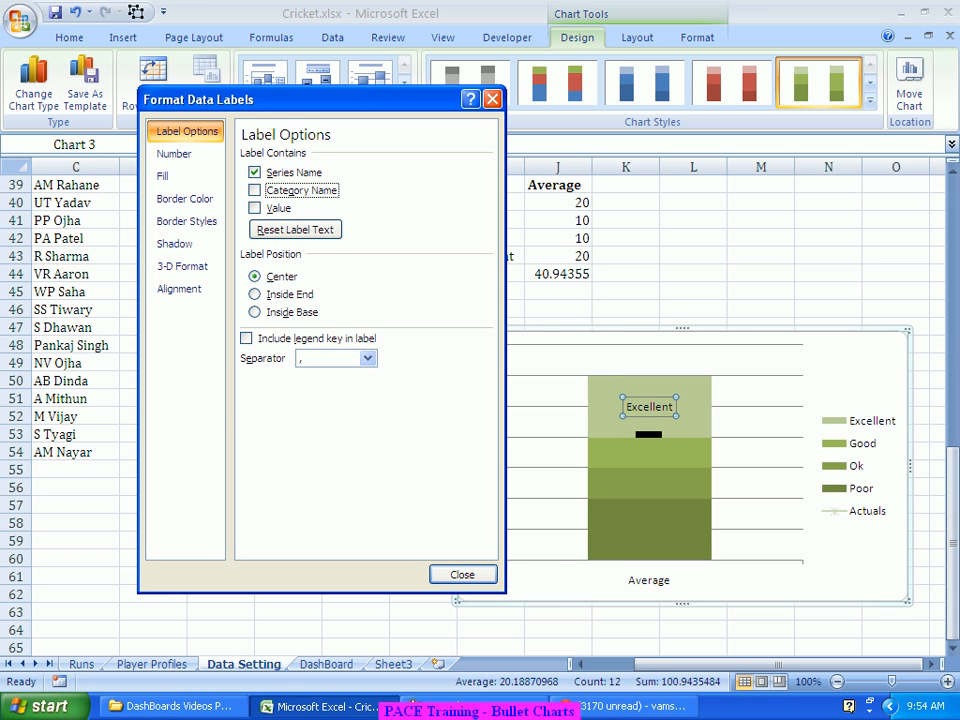
key("Escape")
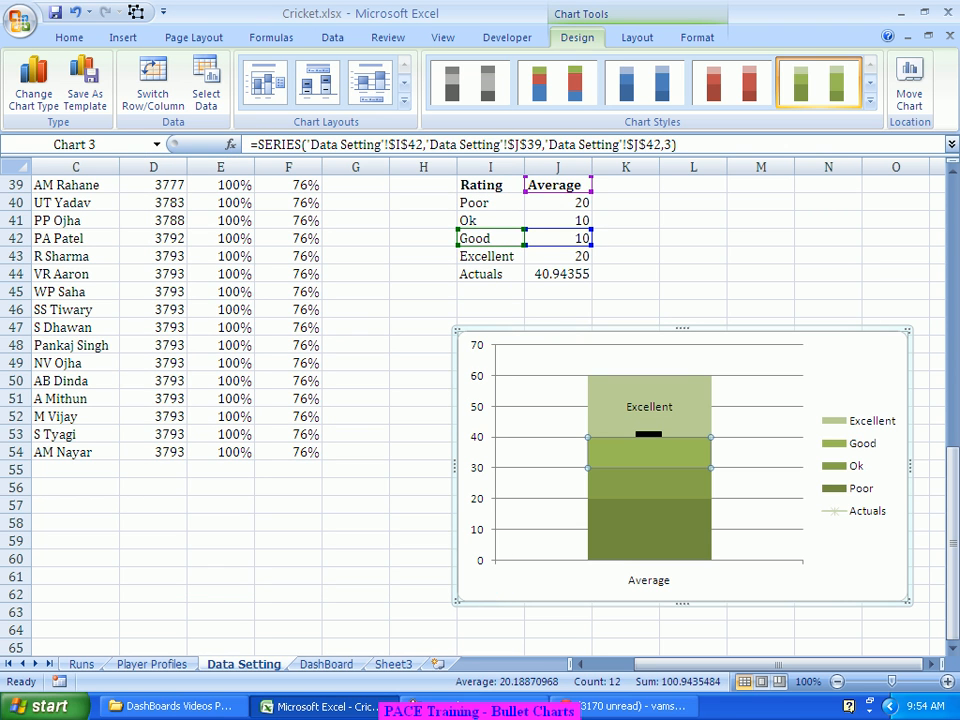
Step: Add a data label to the Good band that shows the series name without the value
right_click(637, 456)
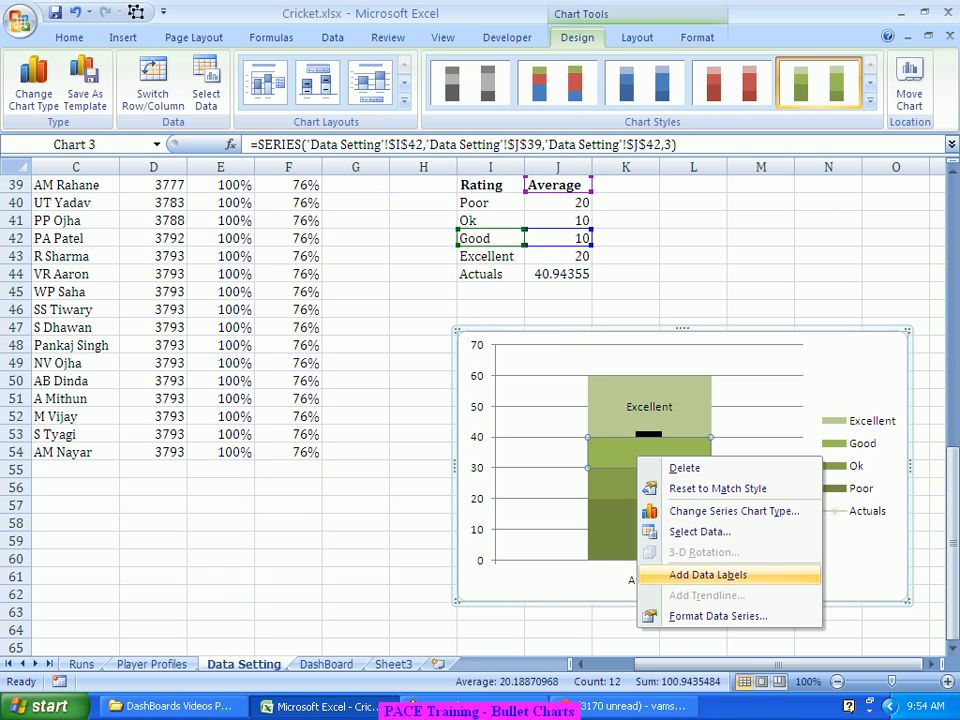
left_click(707, 575)
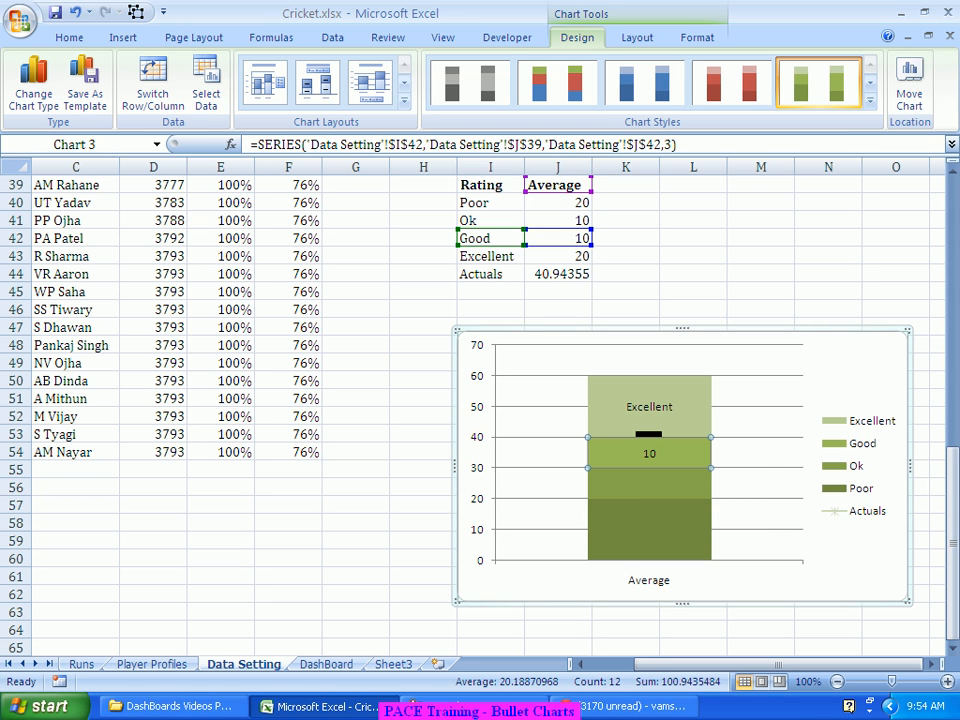
left_click(649, 453)
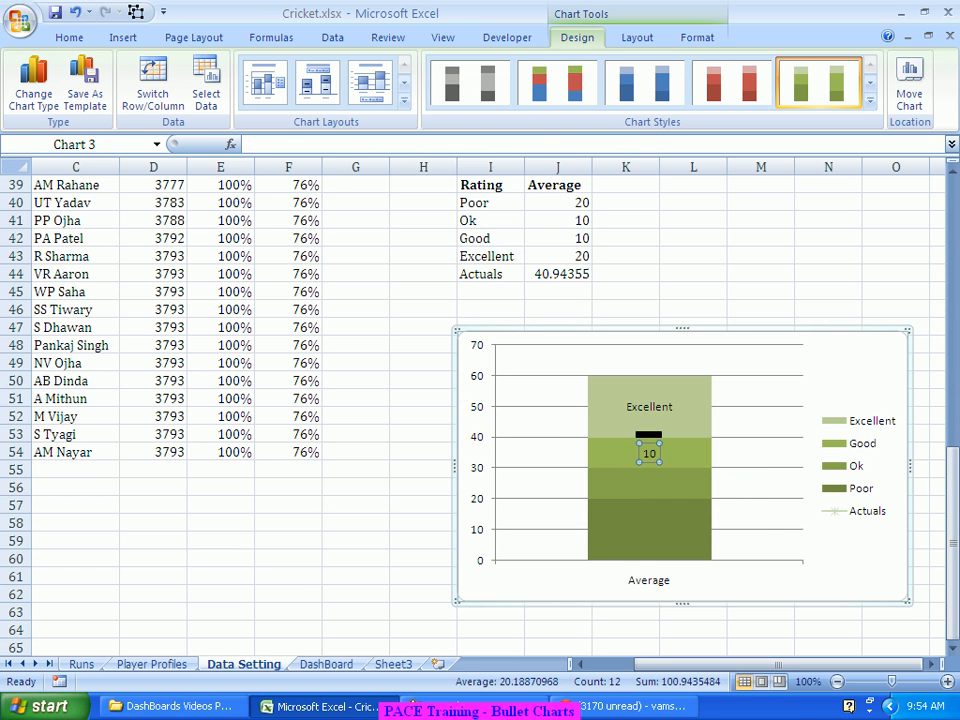
right_click(649, 453)
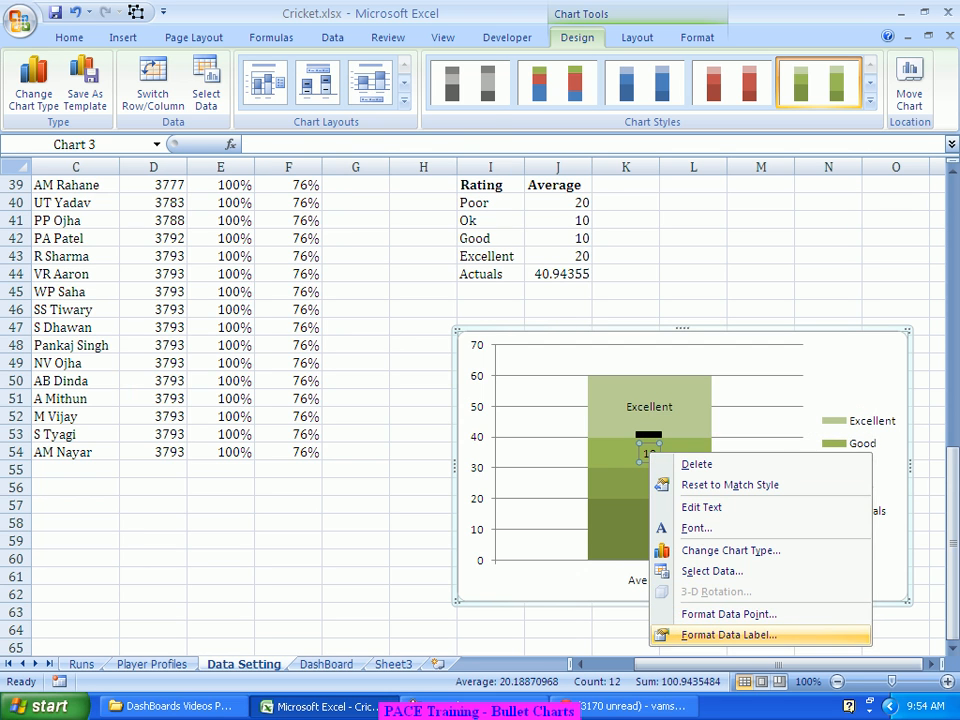
left_click(729, 634)
left_click(254, 172)
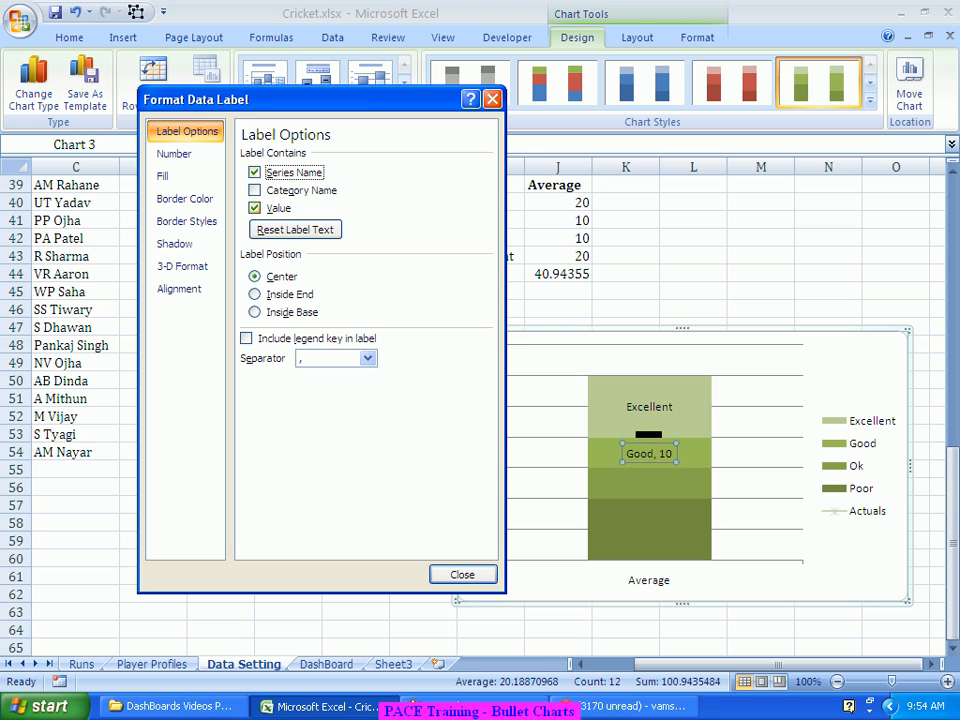
left_click(254, 207)
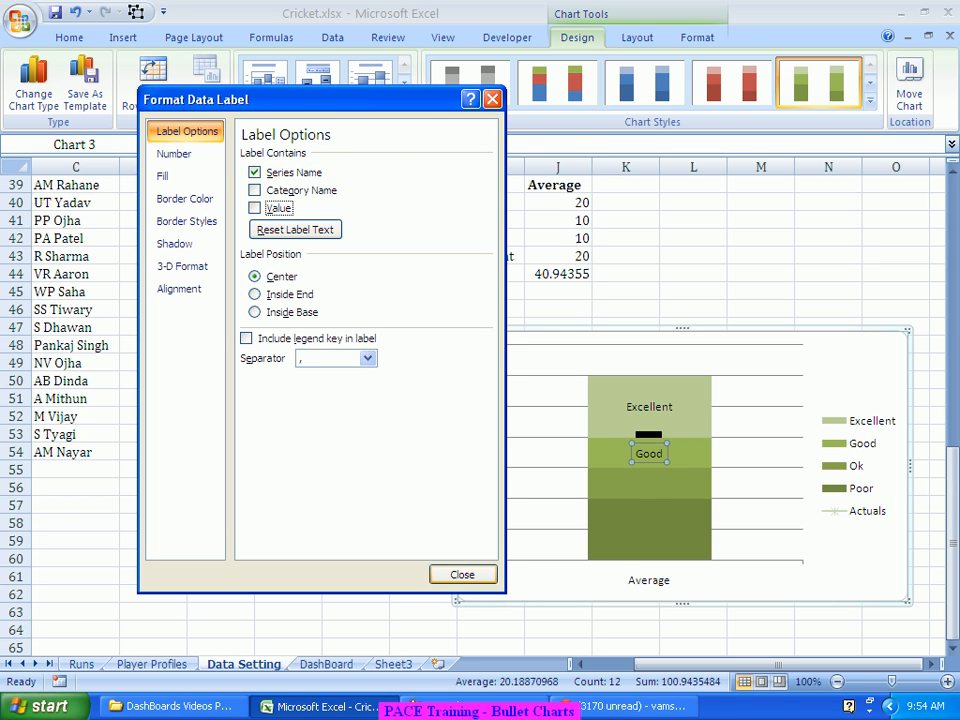
left_click(463, 574)
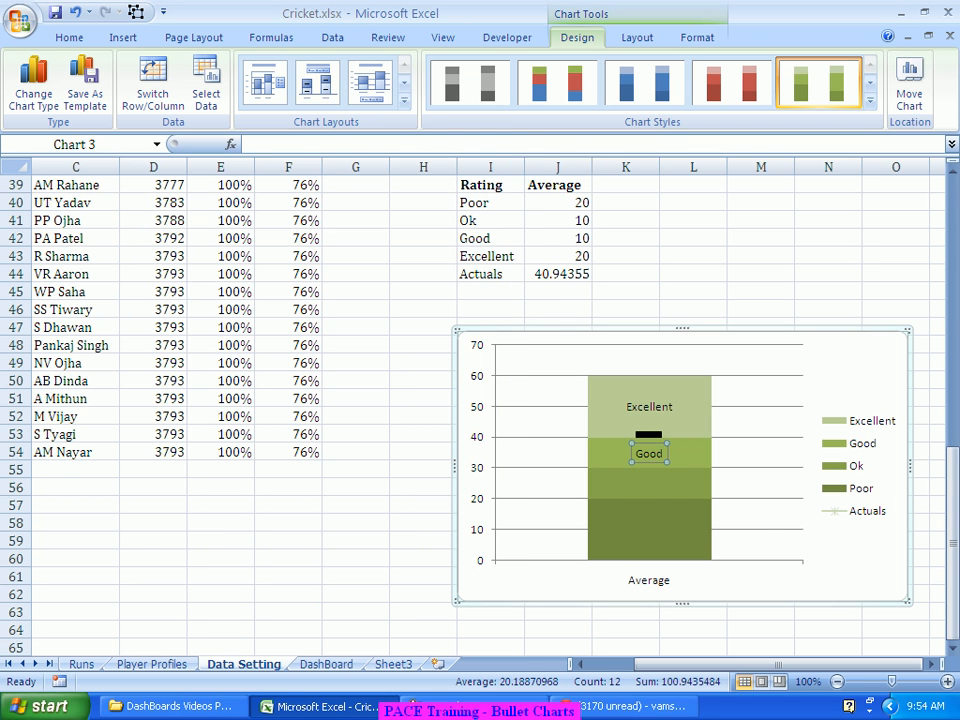
Step: Add a data label to the Ok band that shows only the series name, without the value
left_click(649, 484)
right_click(634, 488)
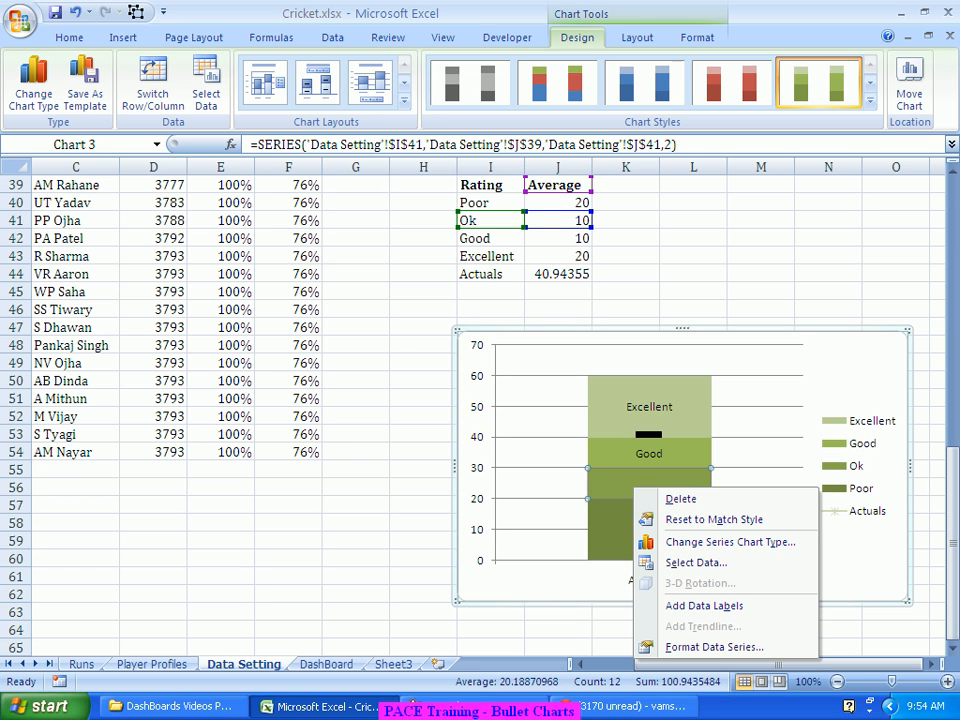
left_click(700, 605)
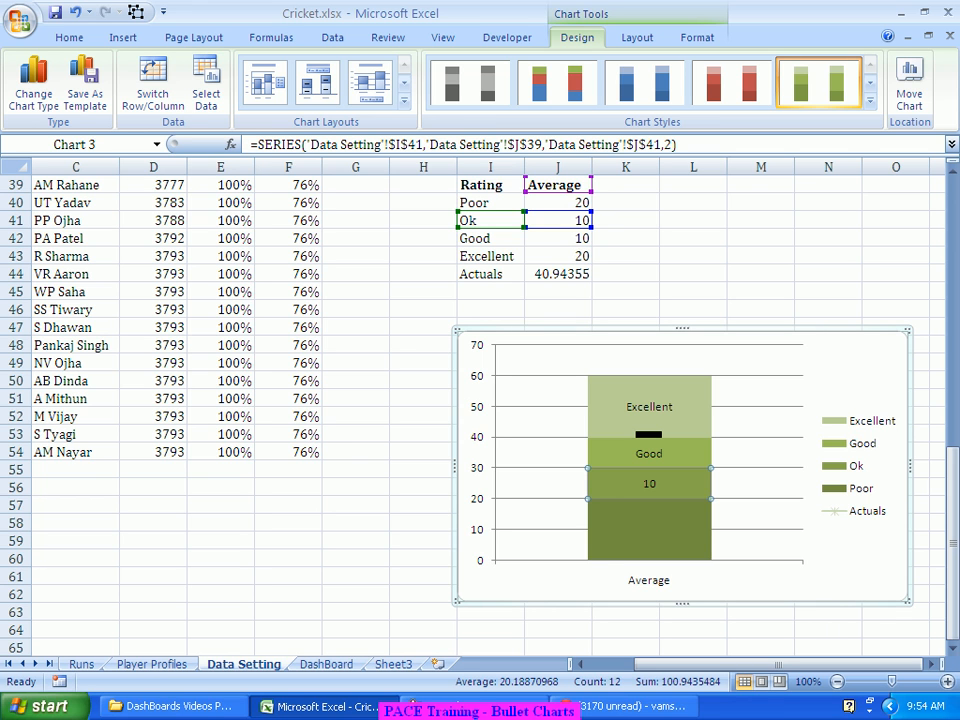
left_click(649, 484)
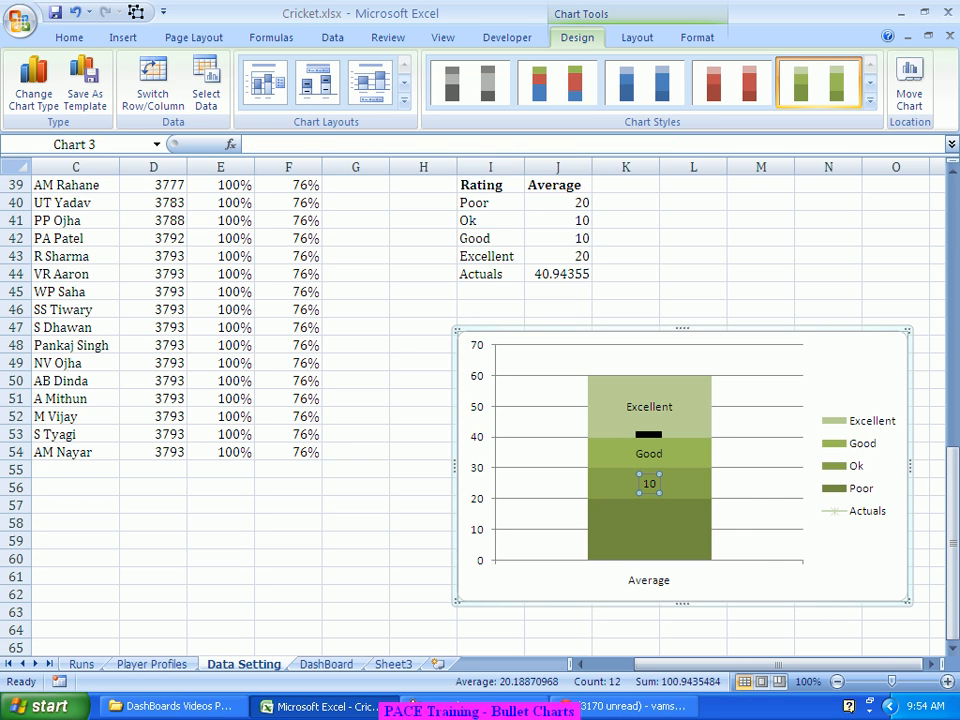
right_click(651, 484)
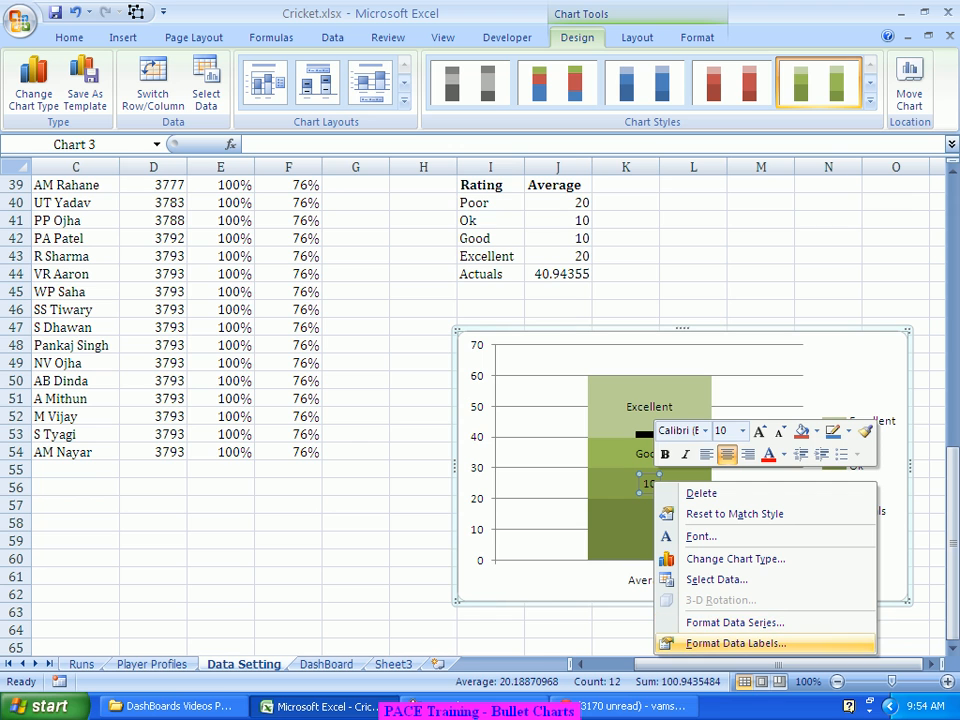
left_click(735, 643)
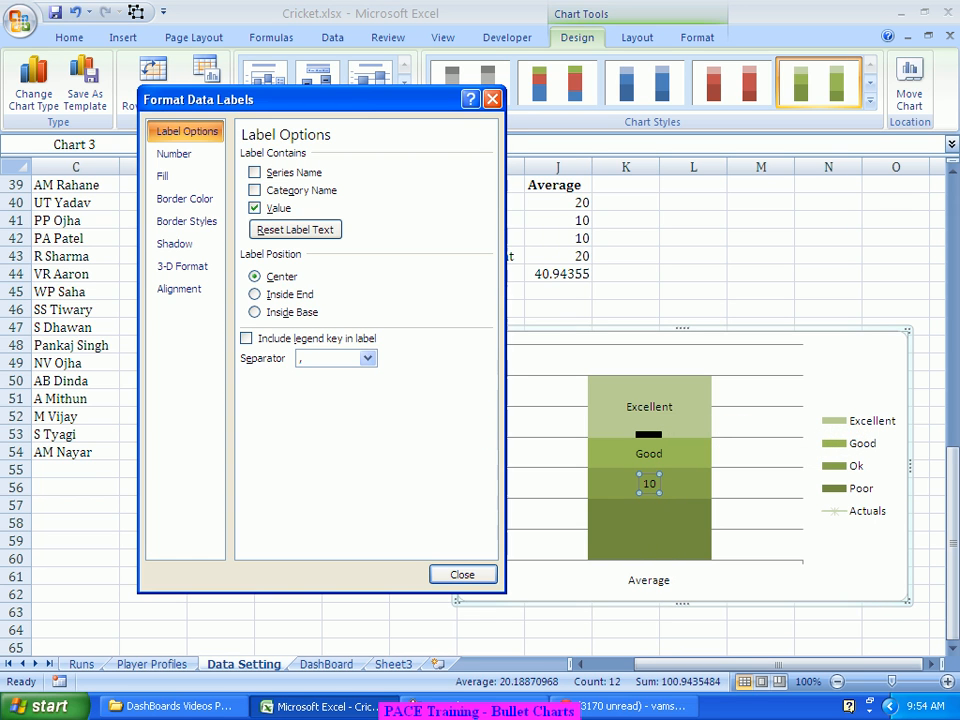
left_click(254, 172)
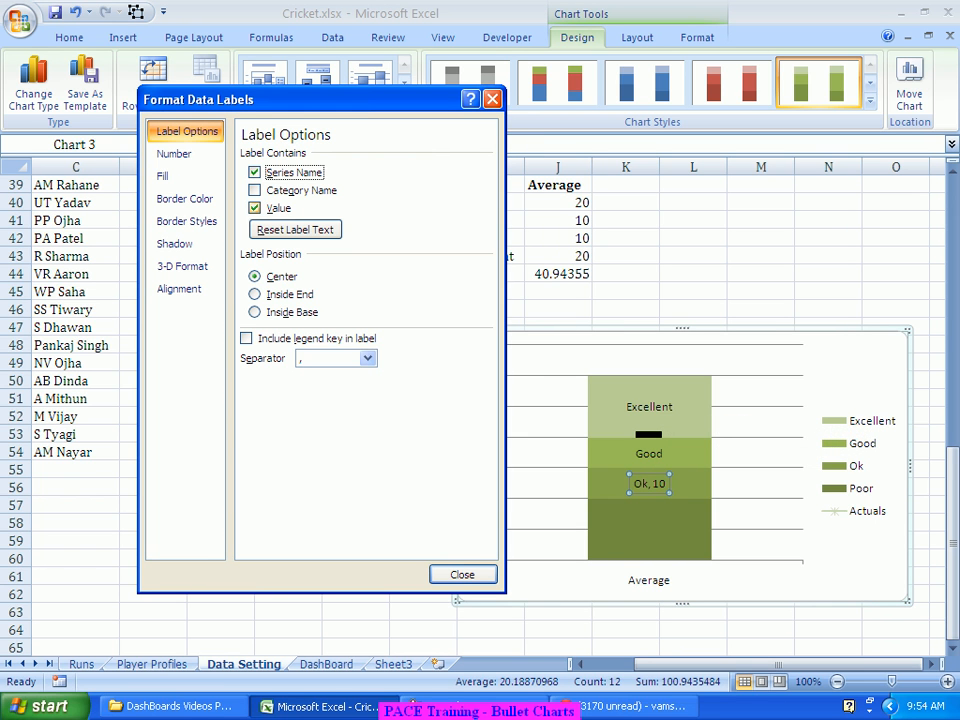
left_click(254, 207)
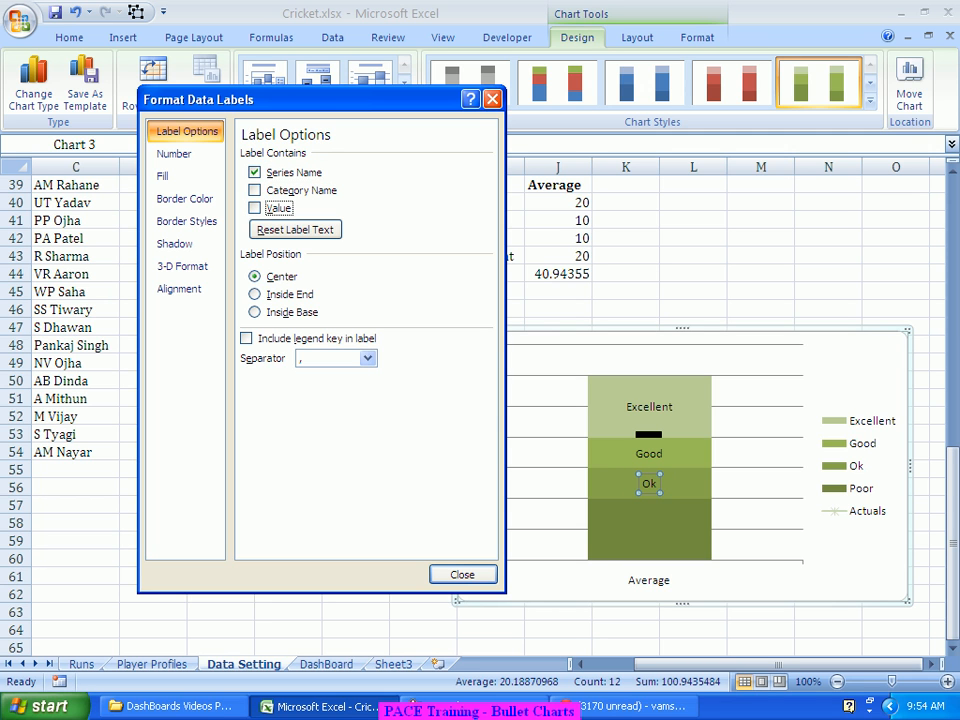
Step: Add a data label to the Poor band and switch its content from value to series name
left_click(649, 529)
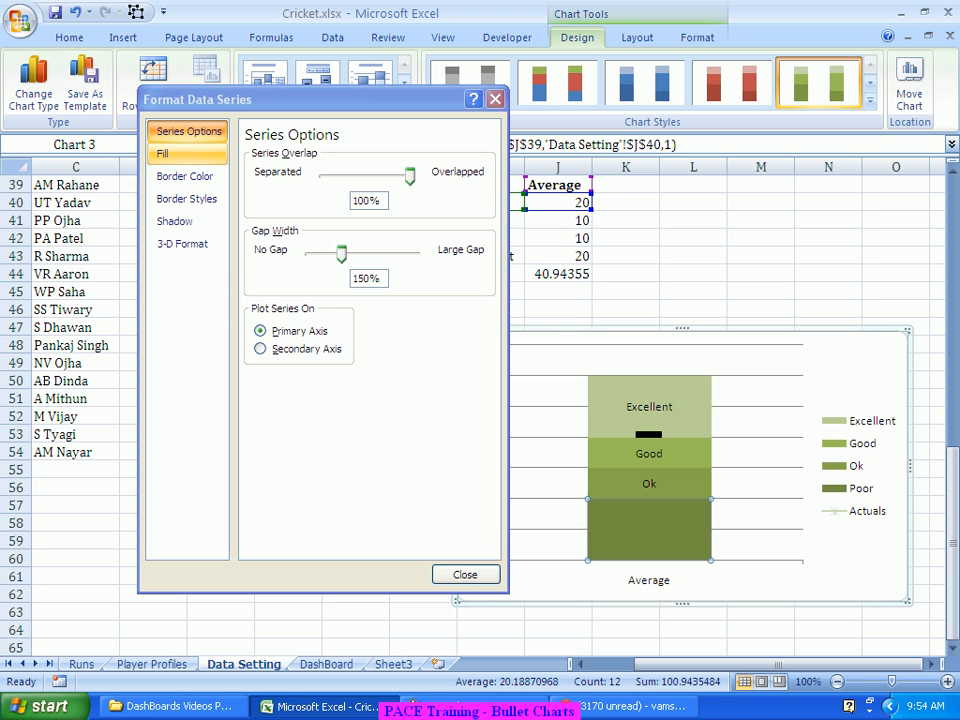
left_click(495, 99)
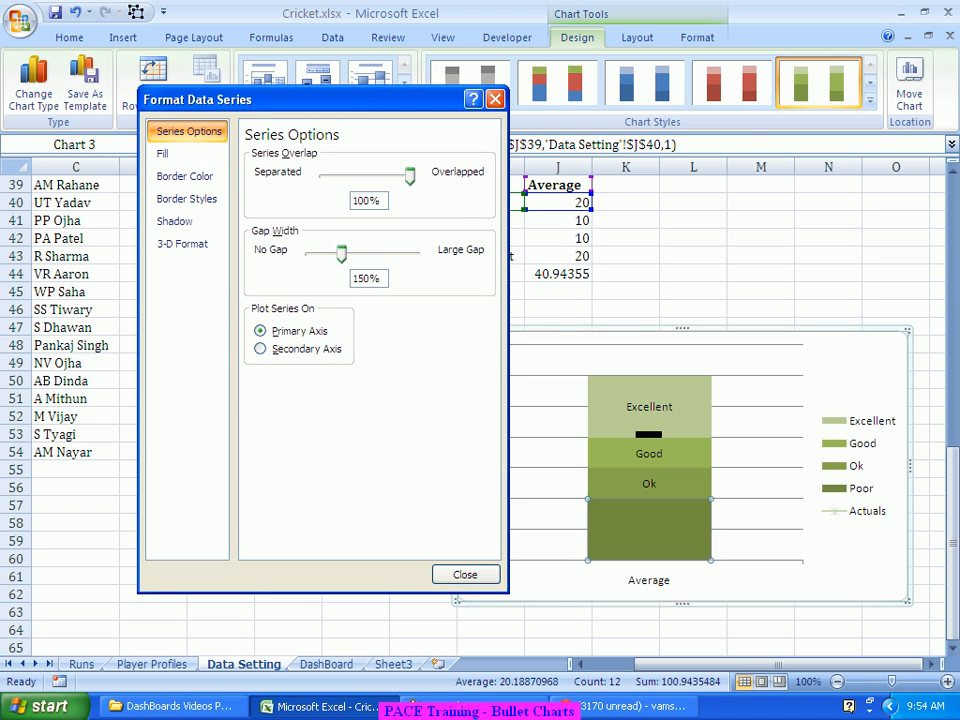
right_click(642, 510)
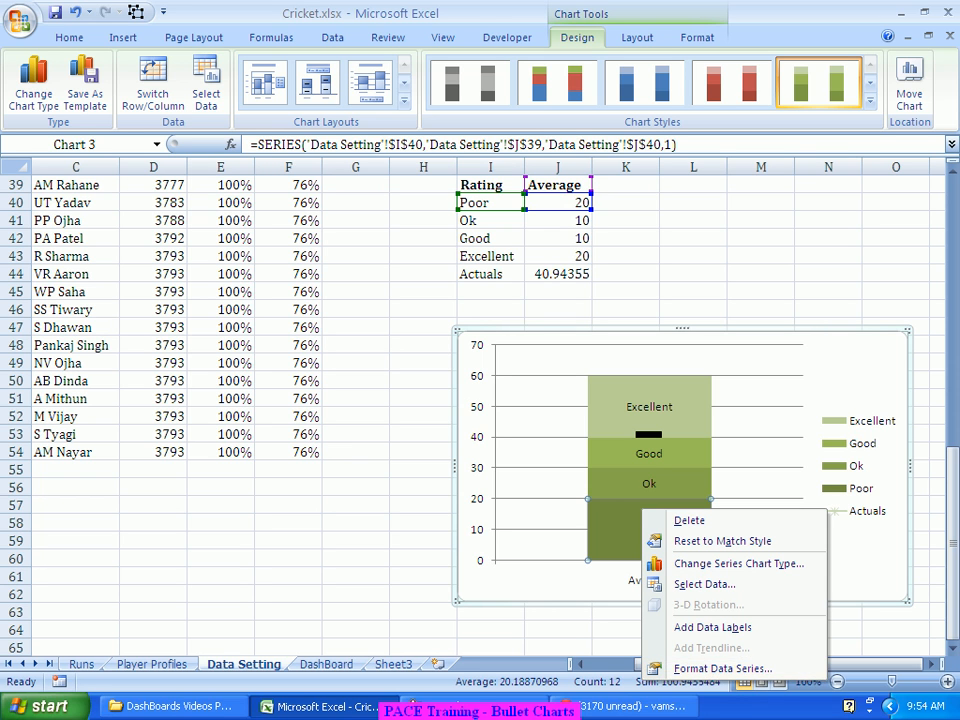
left_click(712, 627)
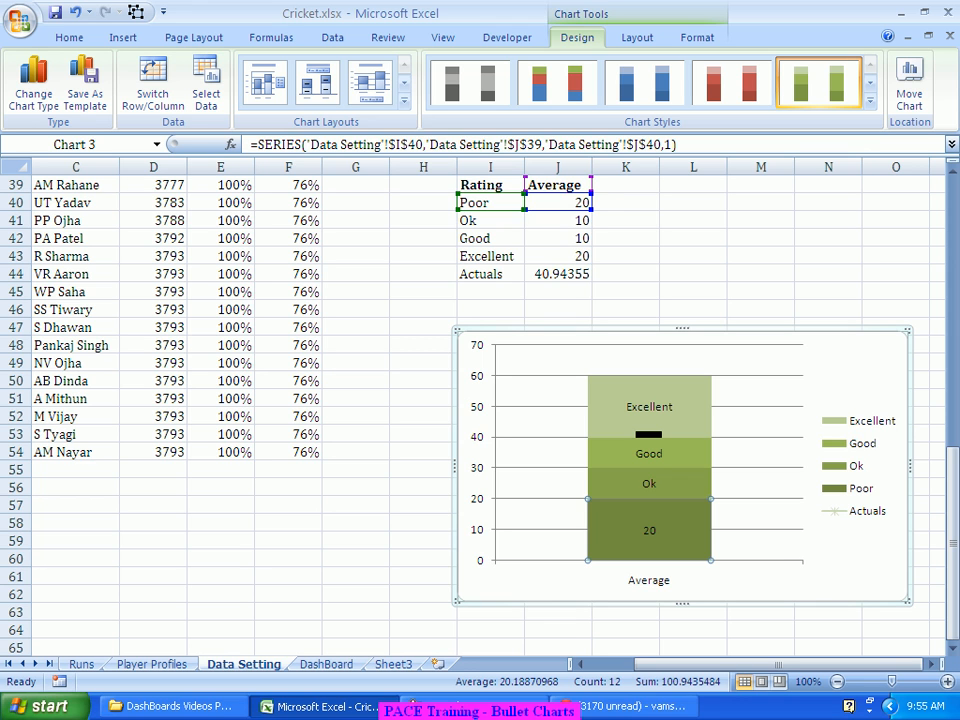
left_click(649, 531)
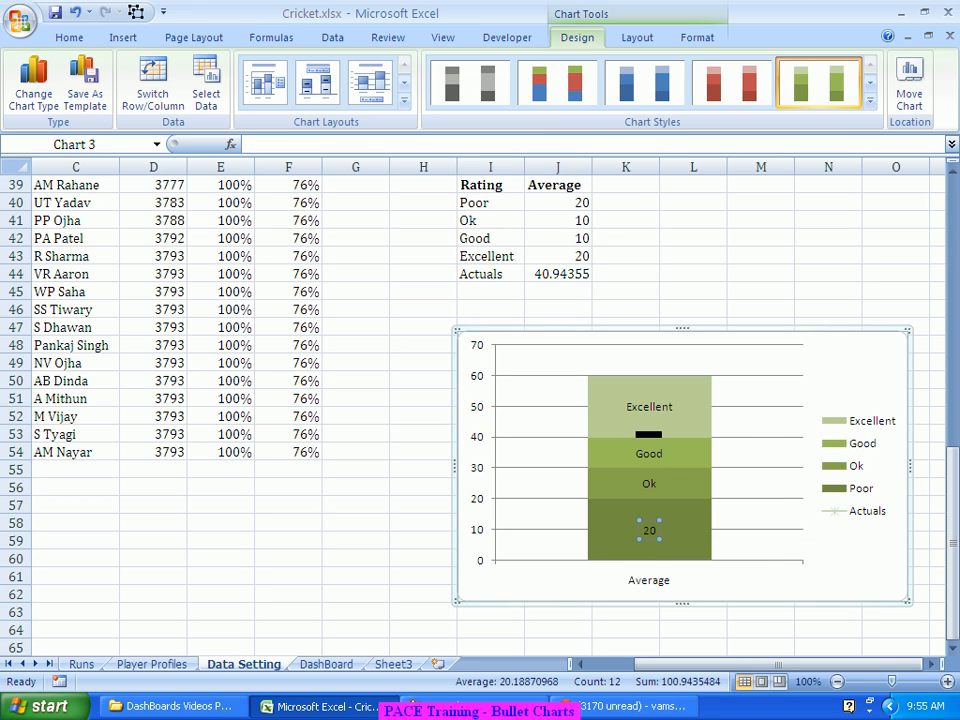
right_click(656, 531)
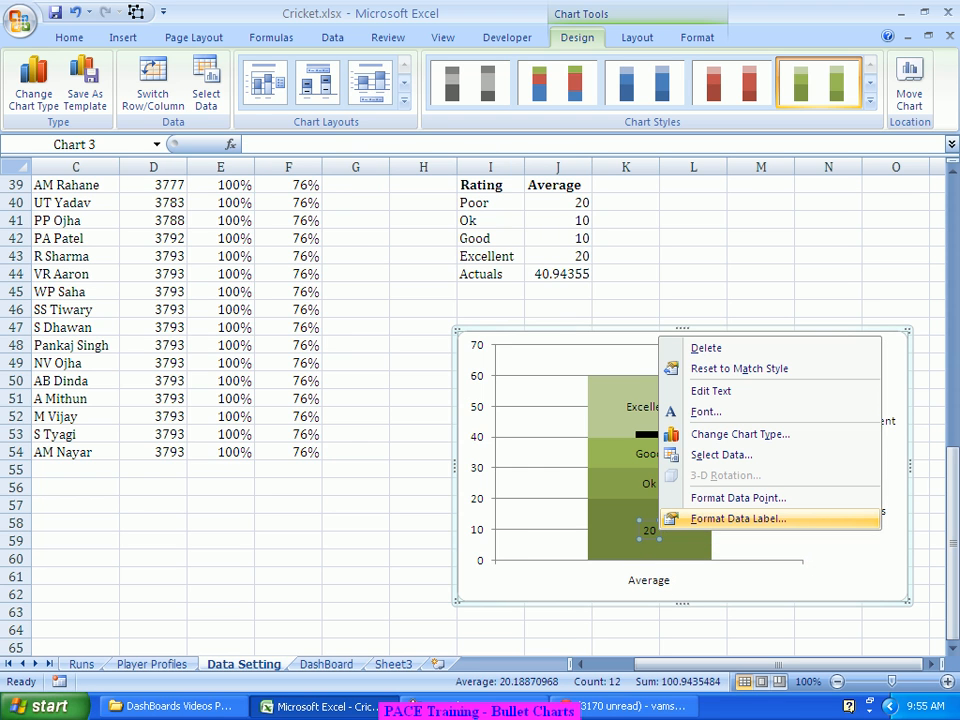
left_click(738, 518)
left_click(256, 172)
left_click(257, 208)
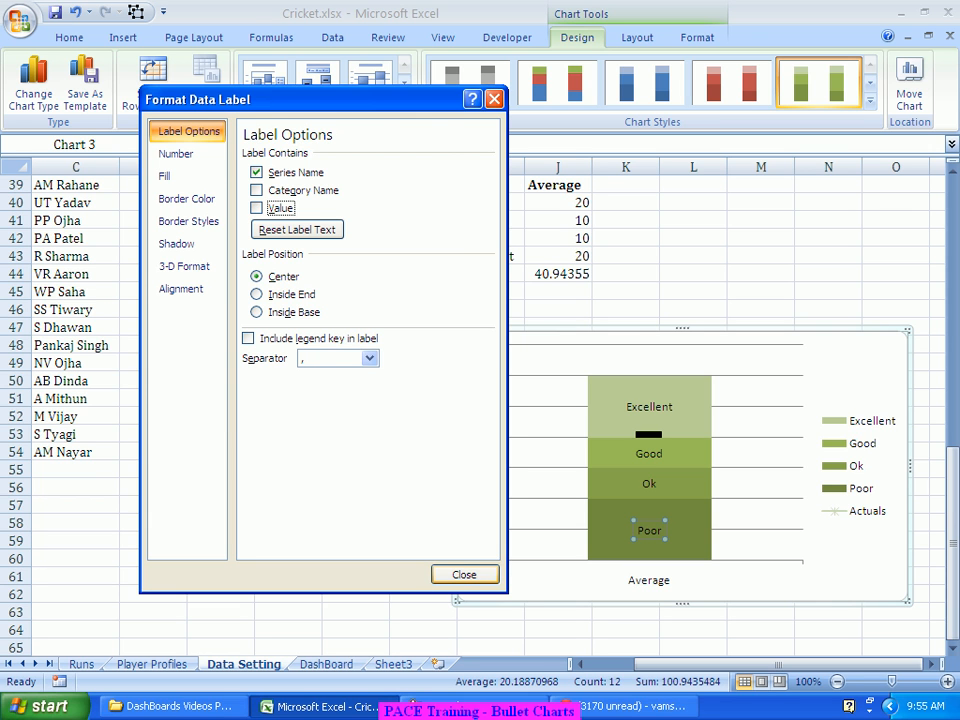
left_click(464, 574)
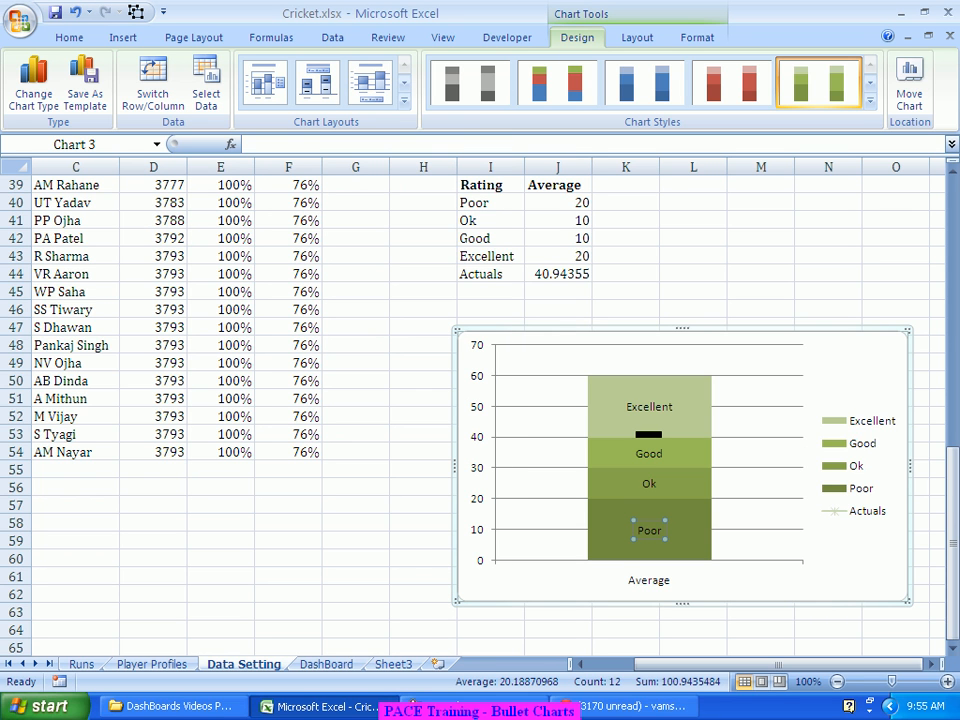
Step: Delete the chart's legend and its horizontal gridlines
mouse_move(647, 437)
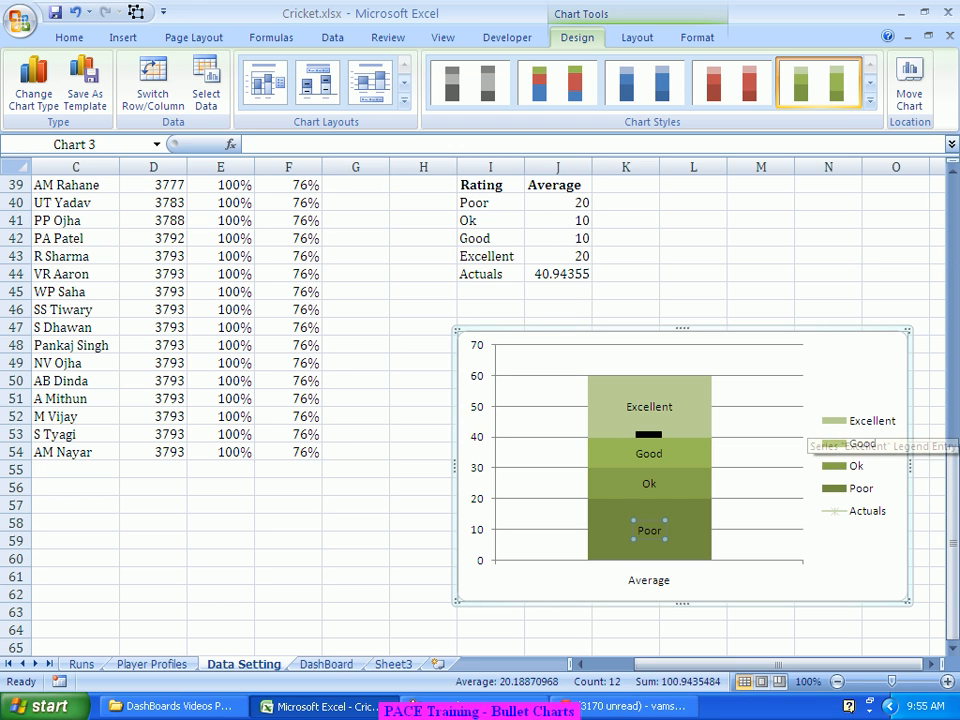
left_click(835, 425)
key("Delete")
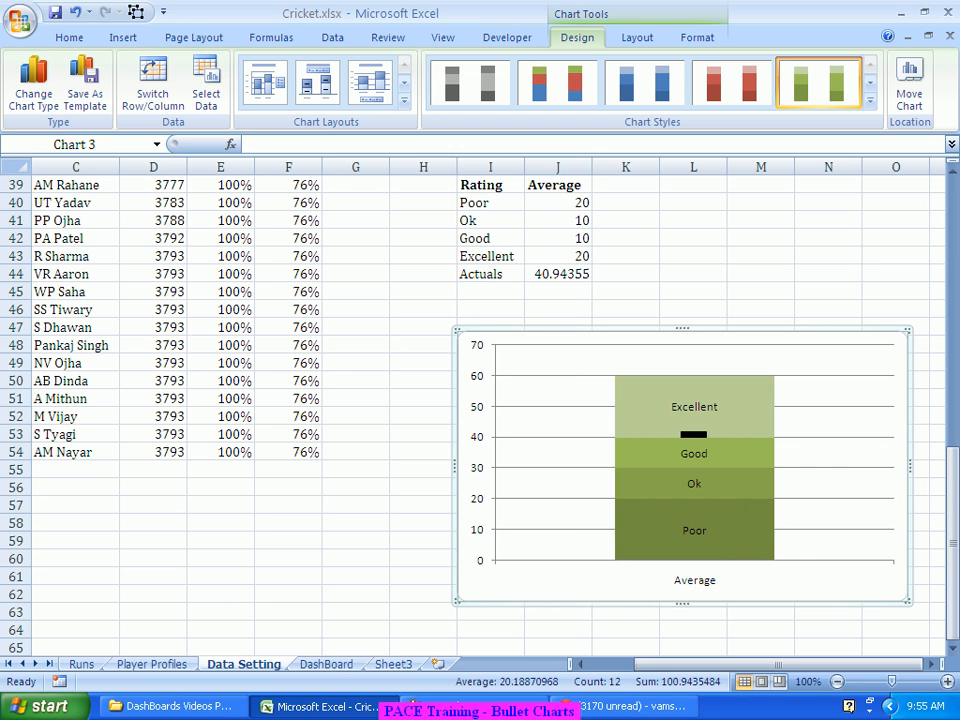
left_click(835, 425)
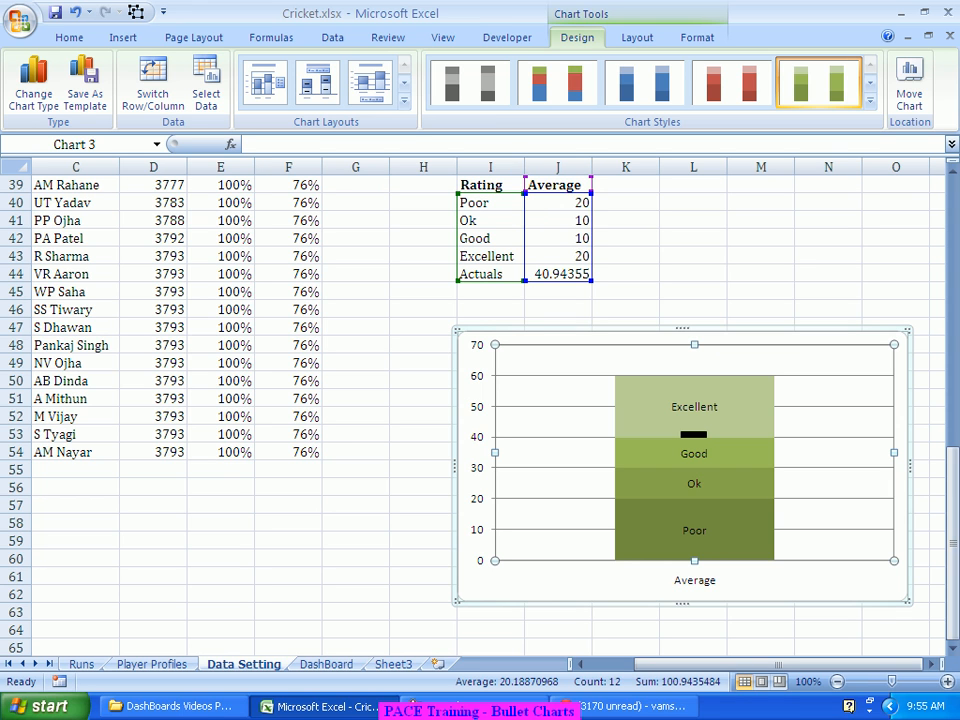
left_click(835, 437)
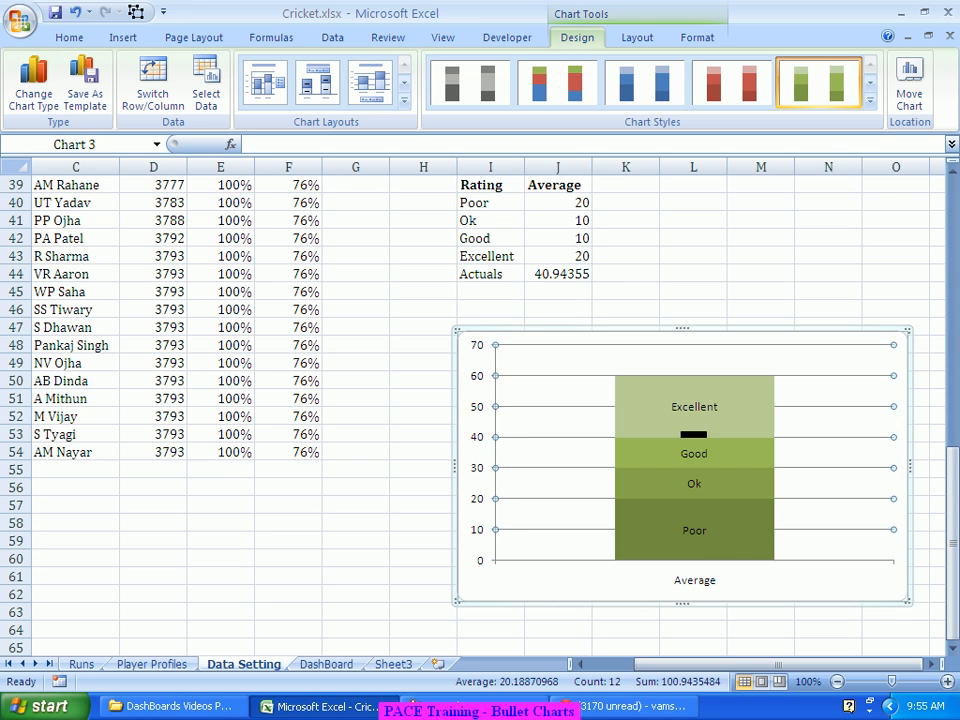
key("Delete")
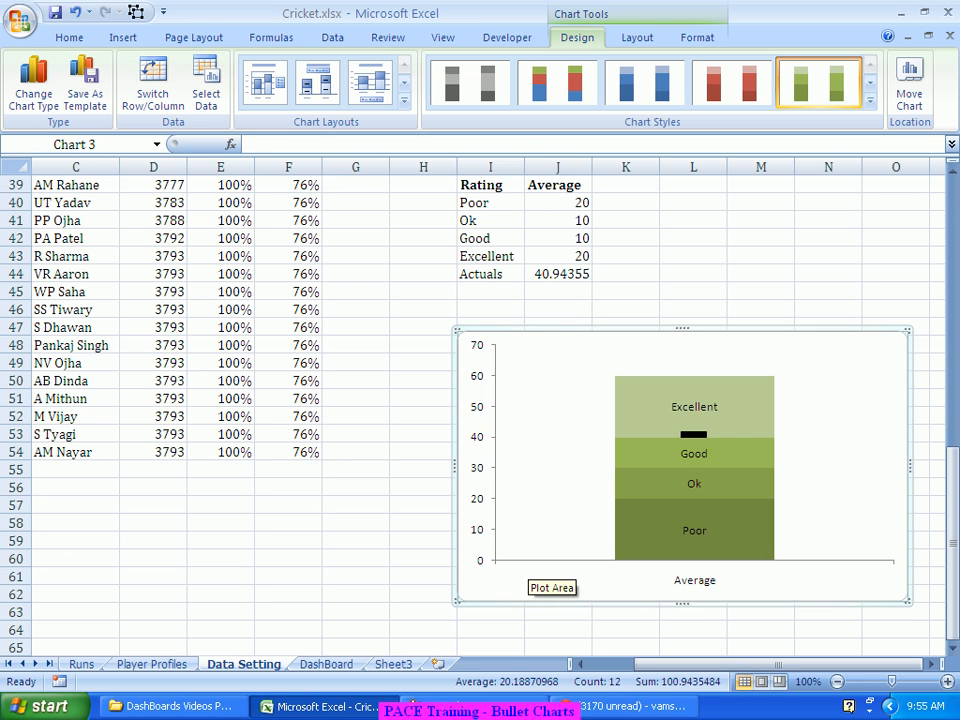
Step: Delete the horizontal category axis with the Average label beneath the stacked column
left_click(530, 562)
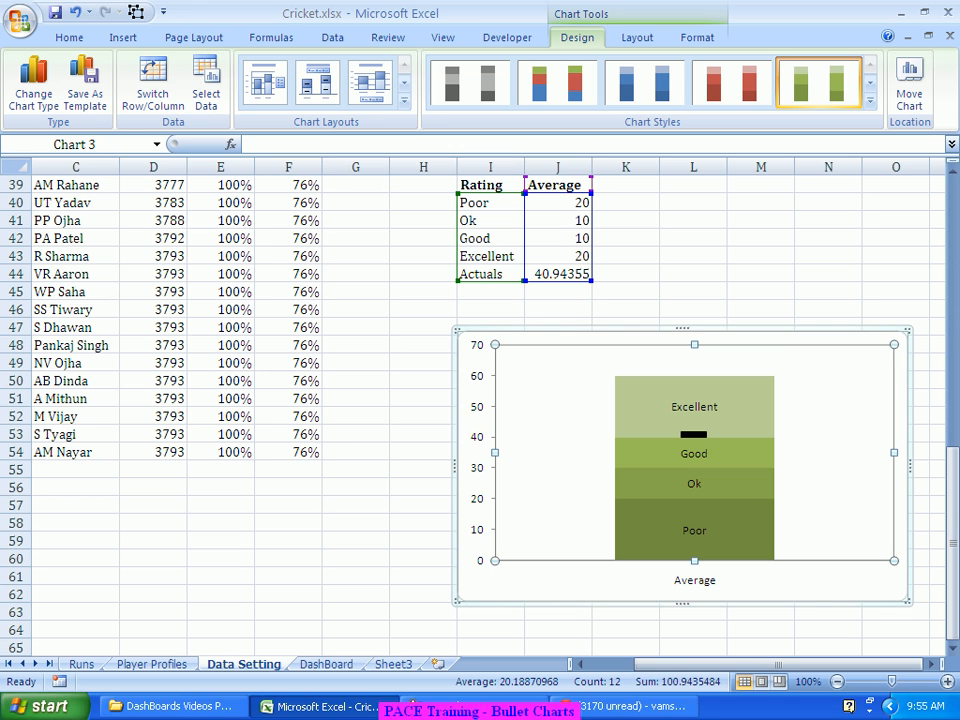
left_click(690, 585)
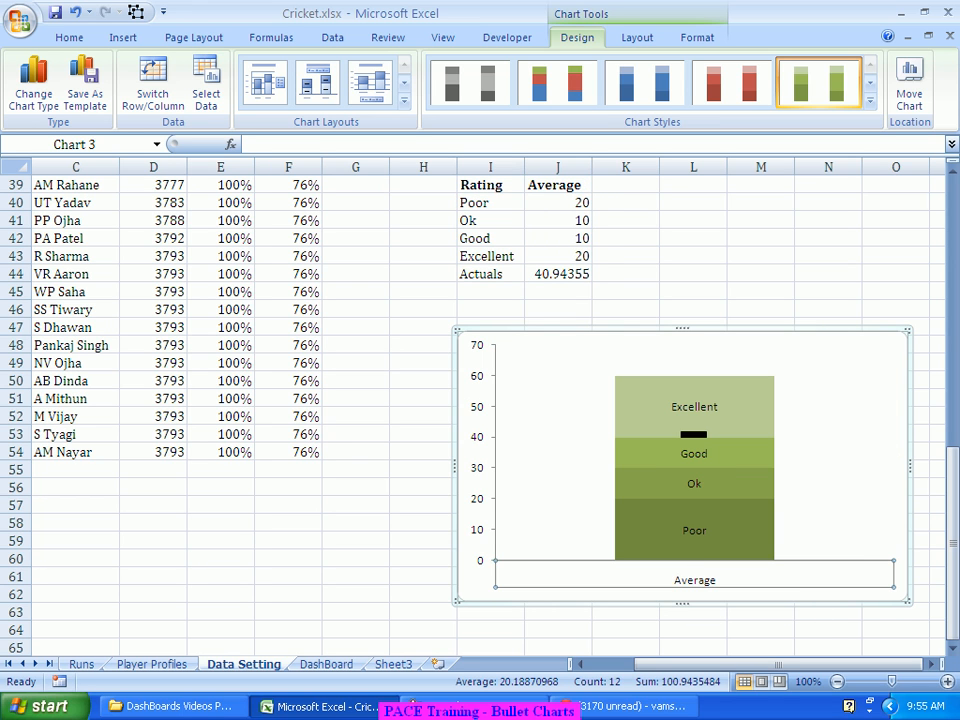
key("Delete")
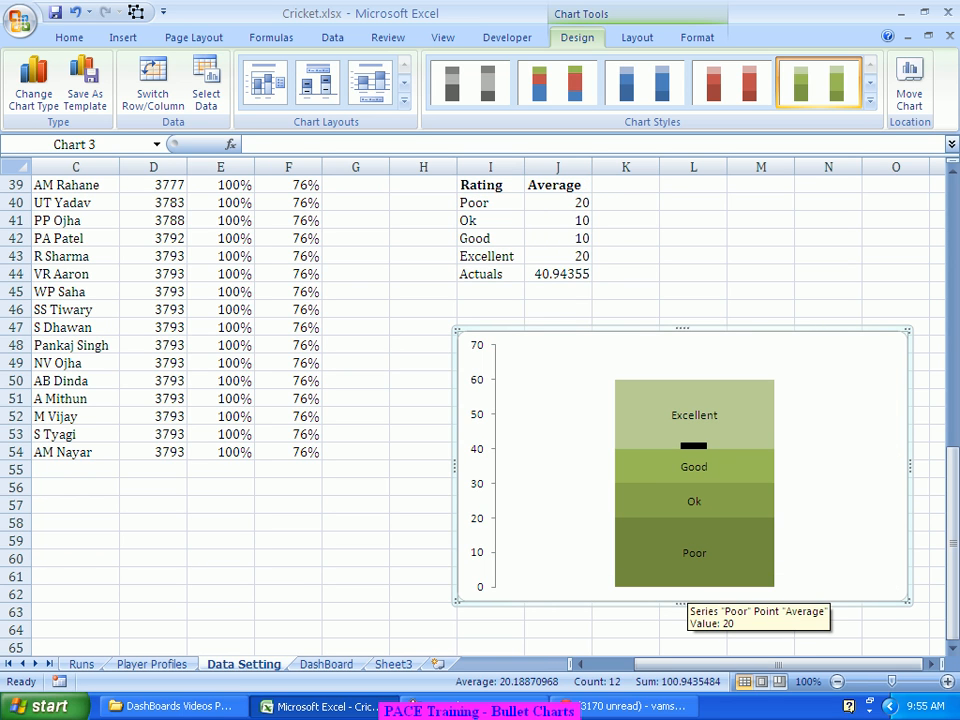
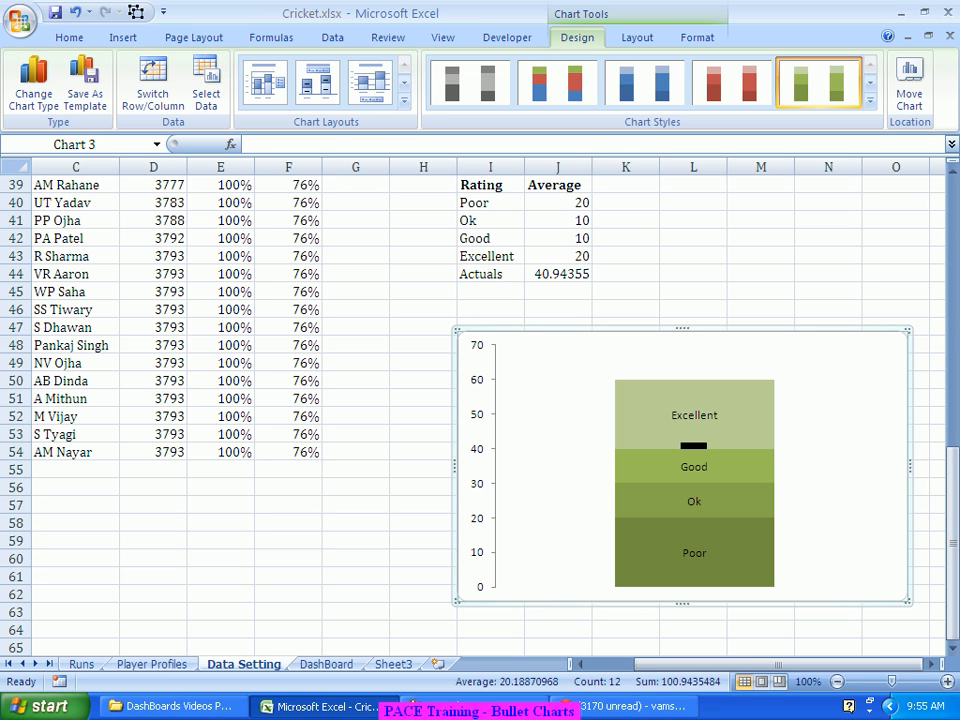
Step: Shrink the bullet chart to about columns I to L and rows 47 to 56, wide enough to keep the Excellent label on one line
left_click_drag(910, 466, 665, 466)
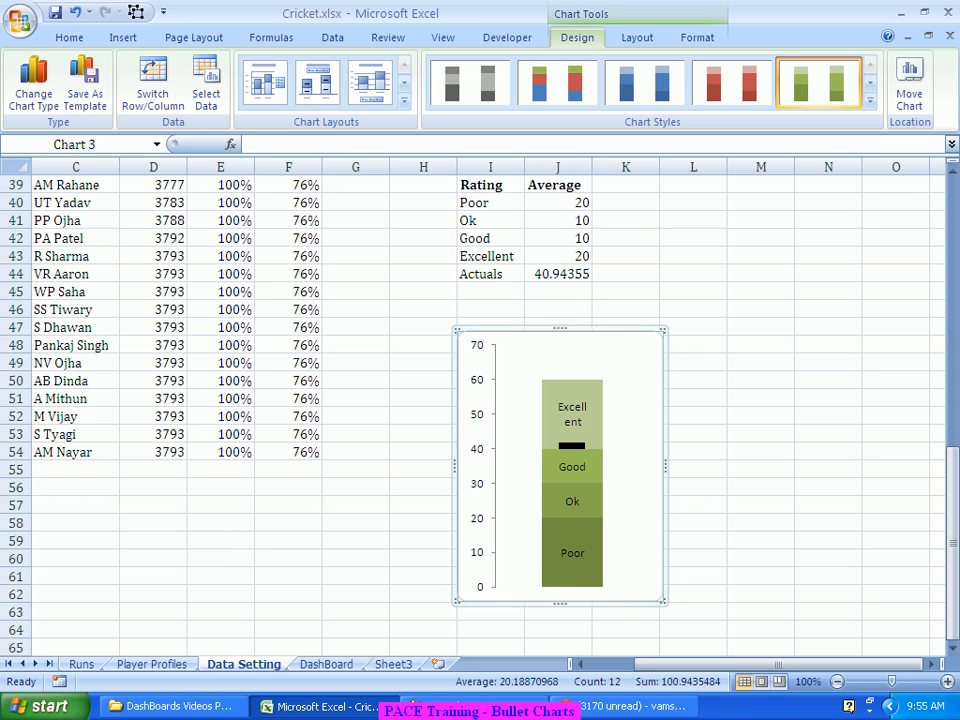
left_click_drag(560, 604, 560, 500)
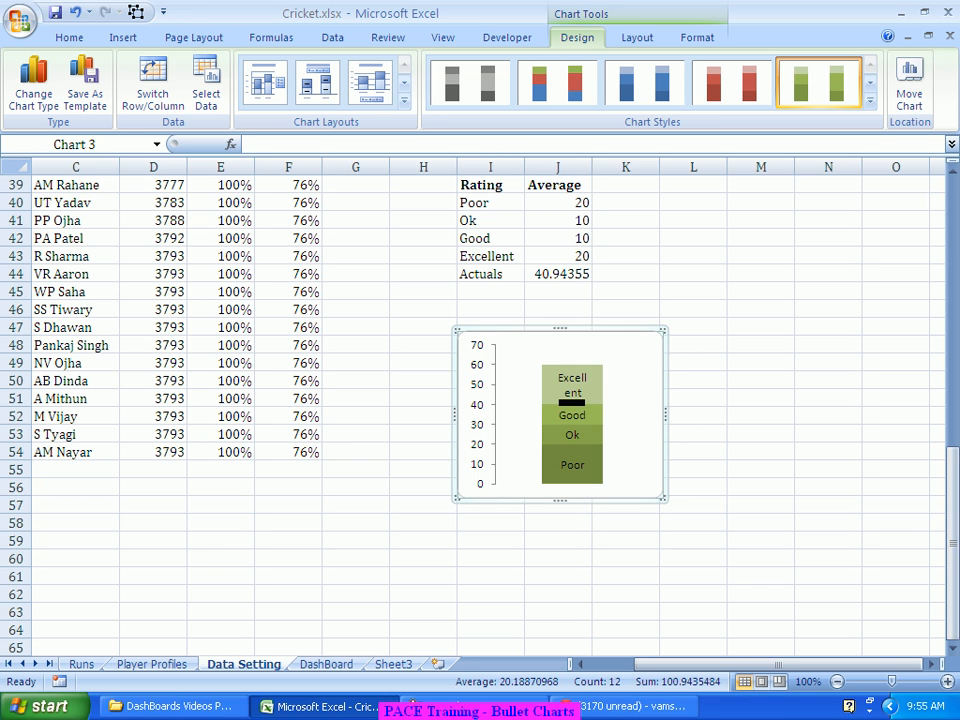
left_click_drag(665, 413, 721, 413)
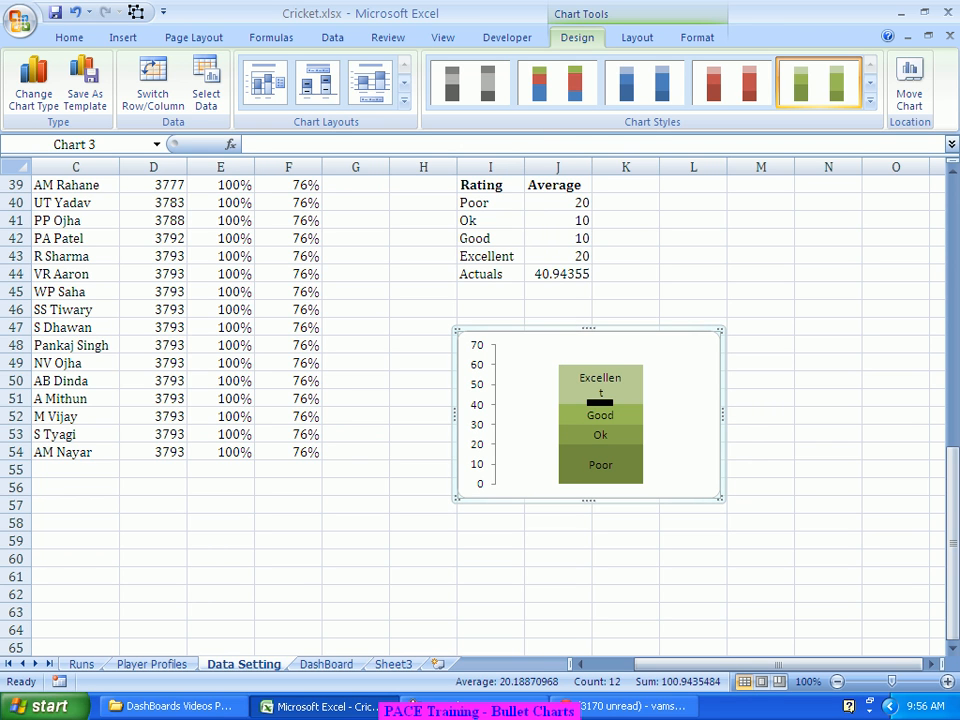
left_click_drag(721, 413, 741, 413)
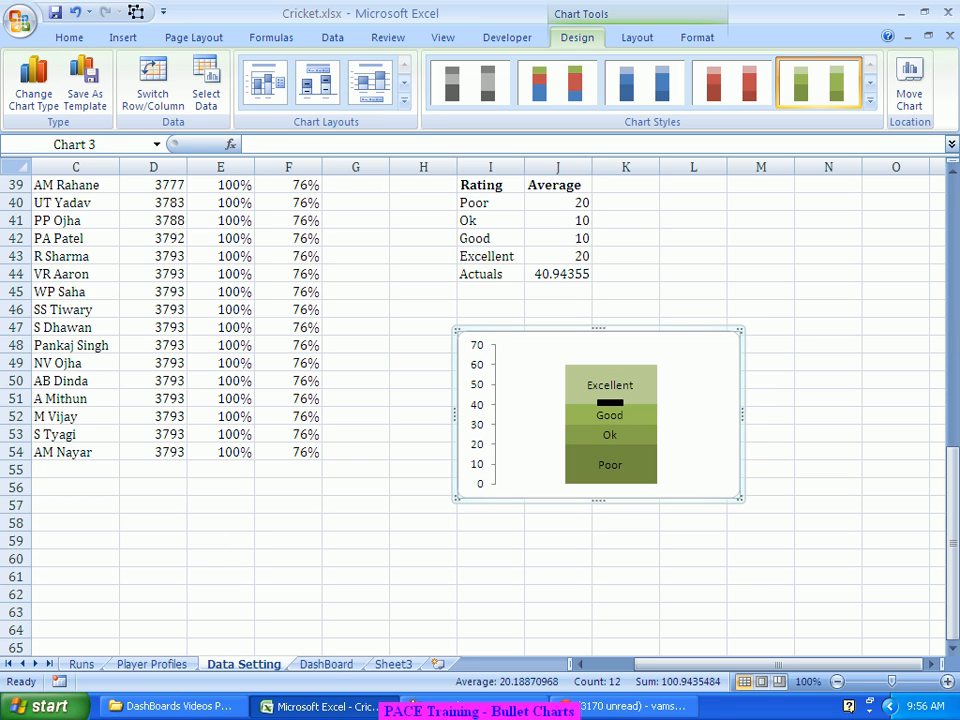
Step: Reduce the Excellent data label's font size to 8
left_click(610, 385)
left_click(722, 428)
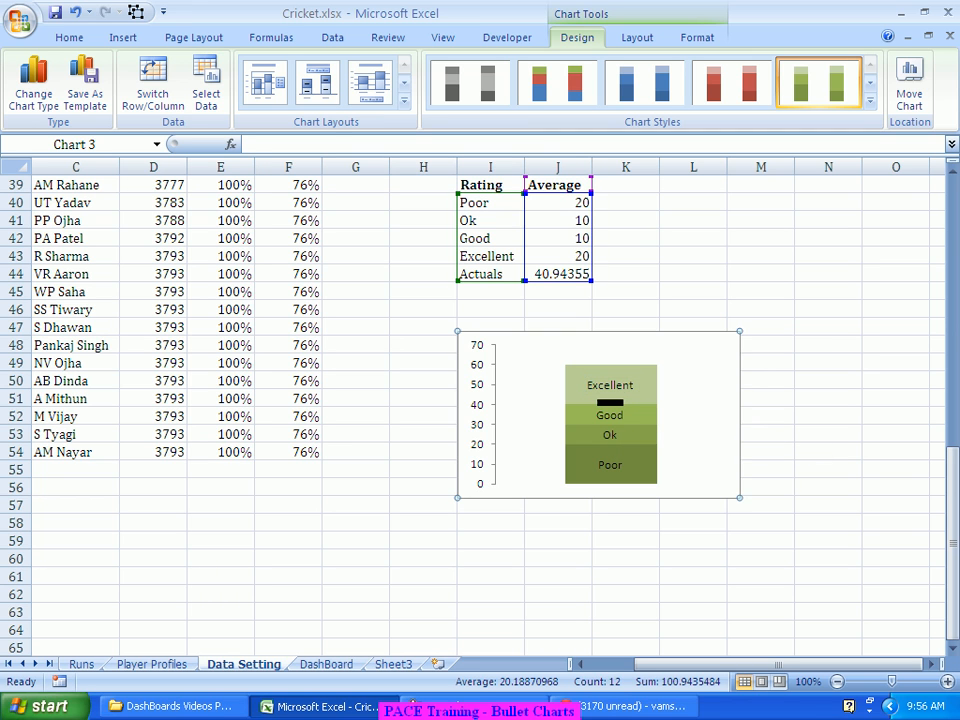
left_click(610, 415)
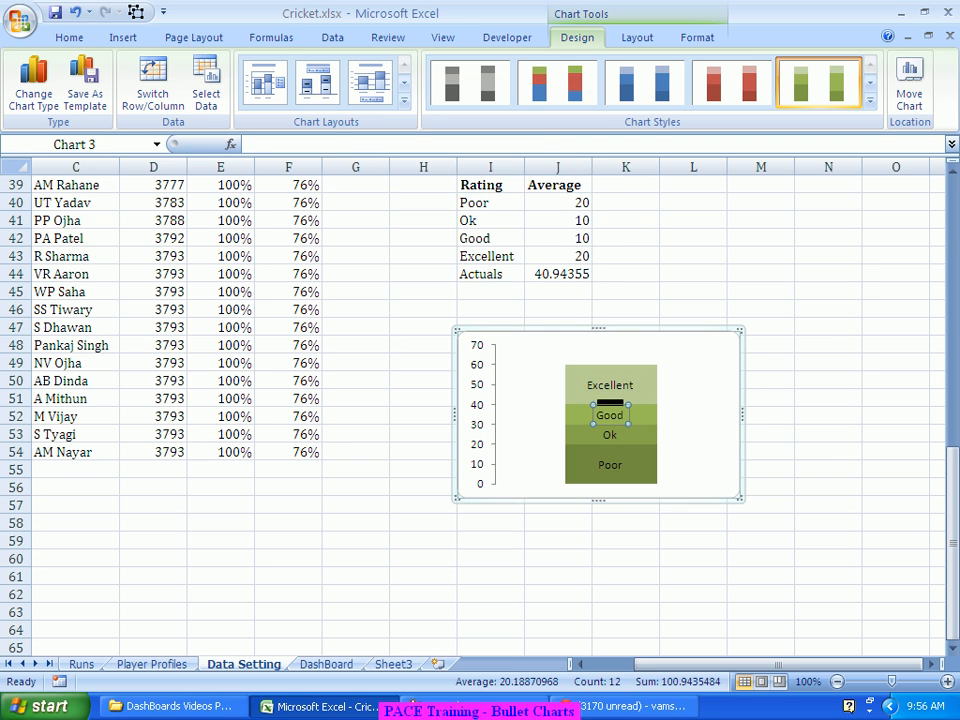
left_click(610, 385)
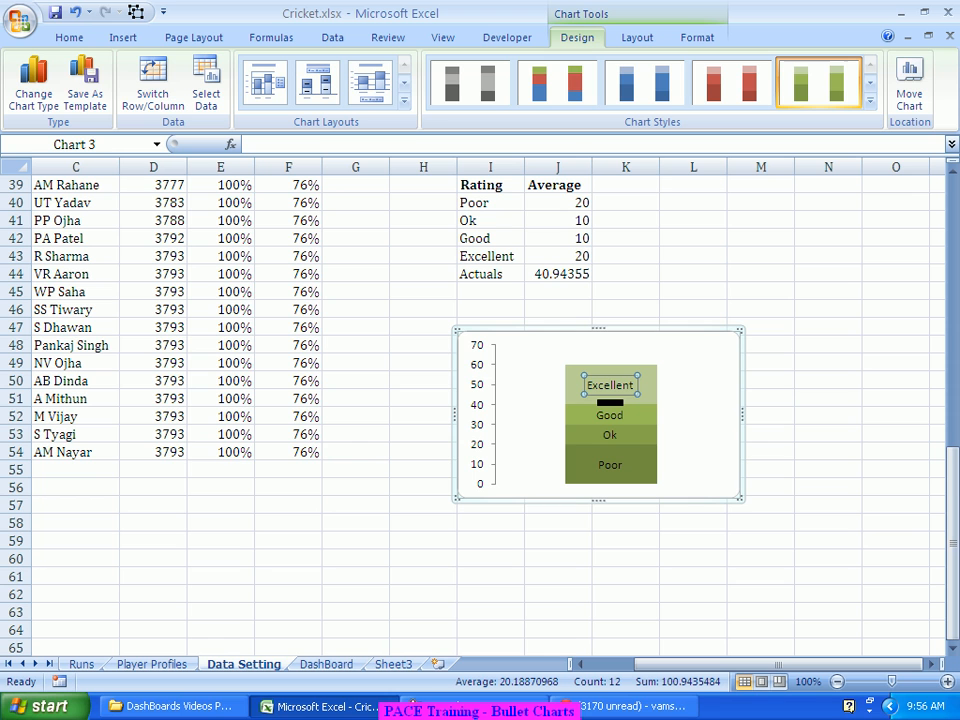
left_click(69, 37)
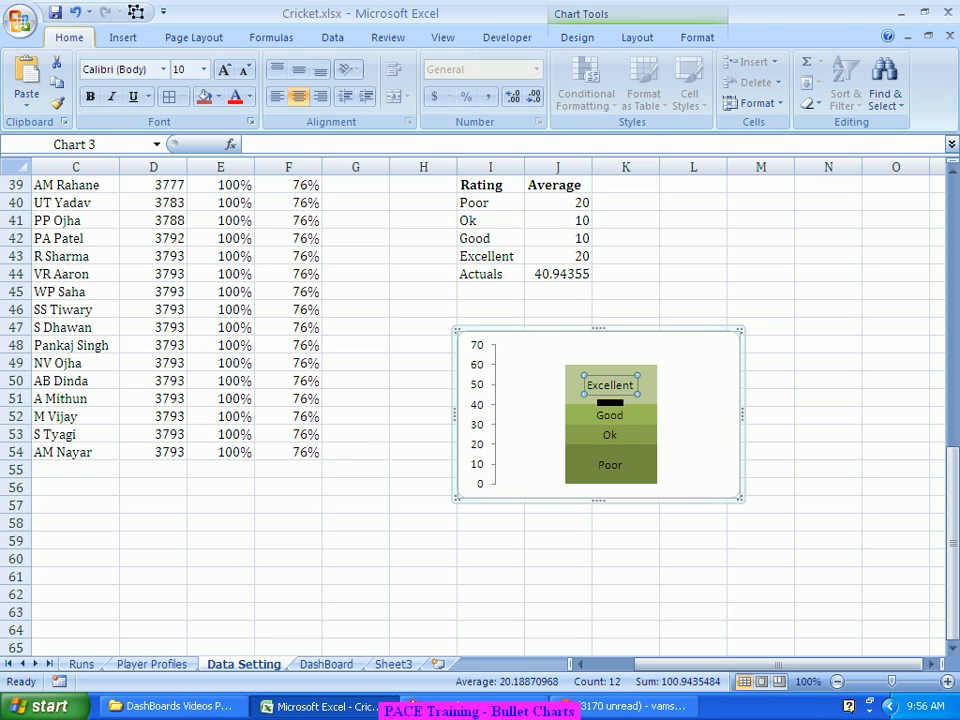
left_click(244, 70)
left_click(244, 70)
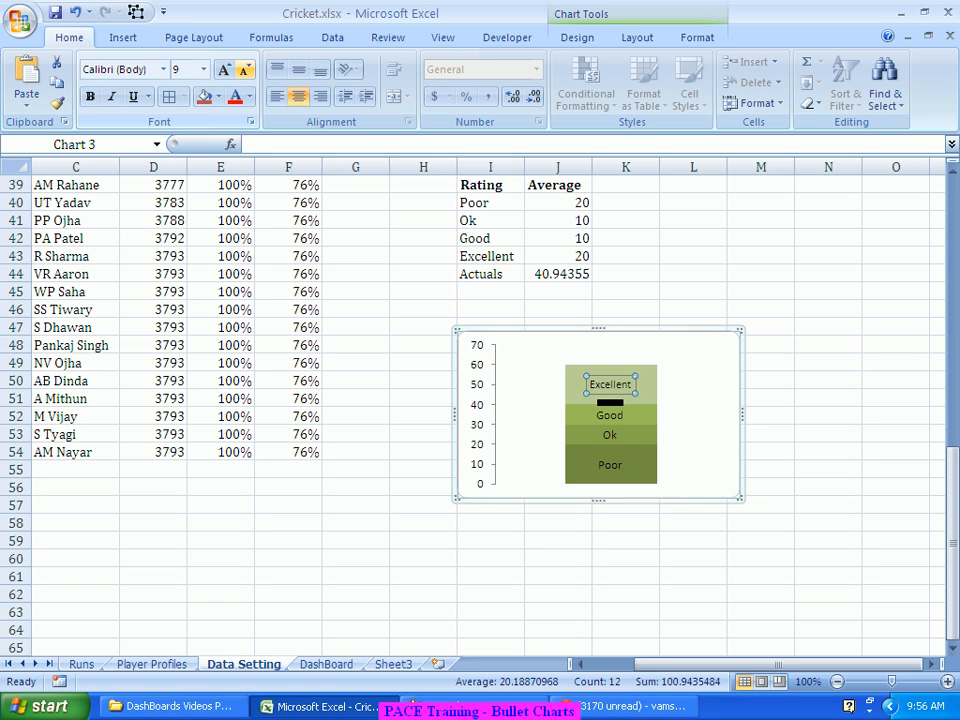
left_click(244, 70)
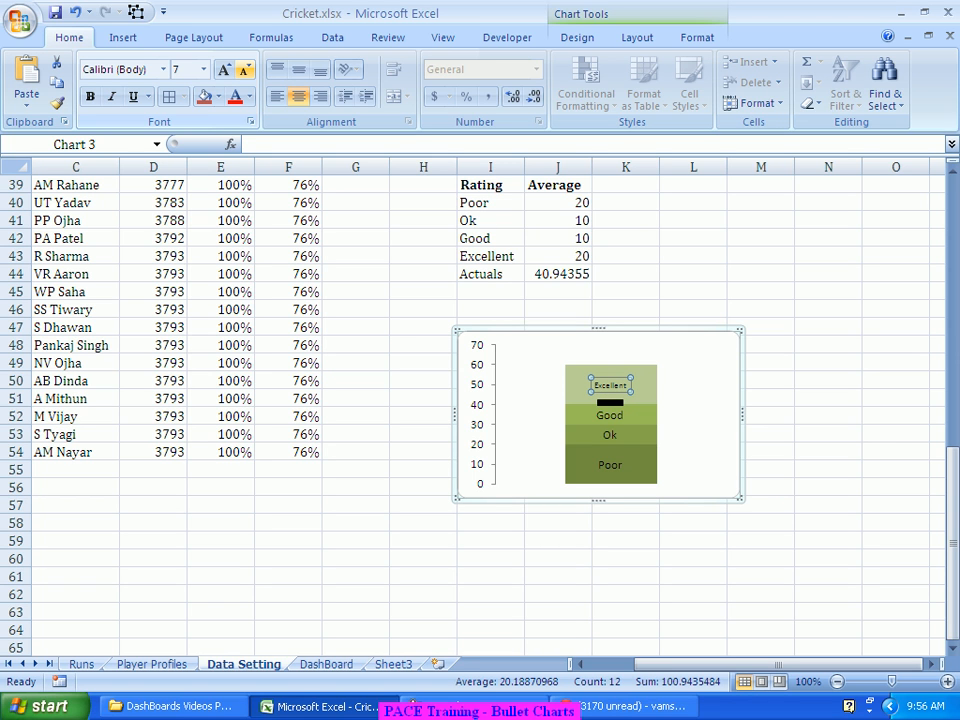
left_click(224, 70)
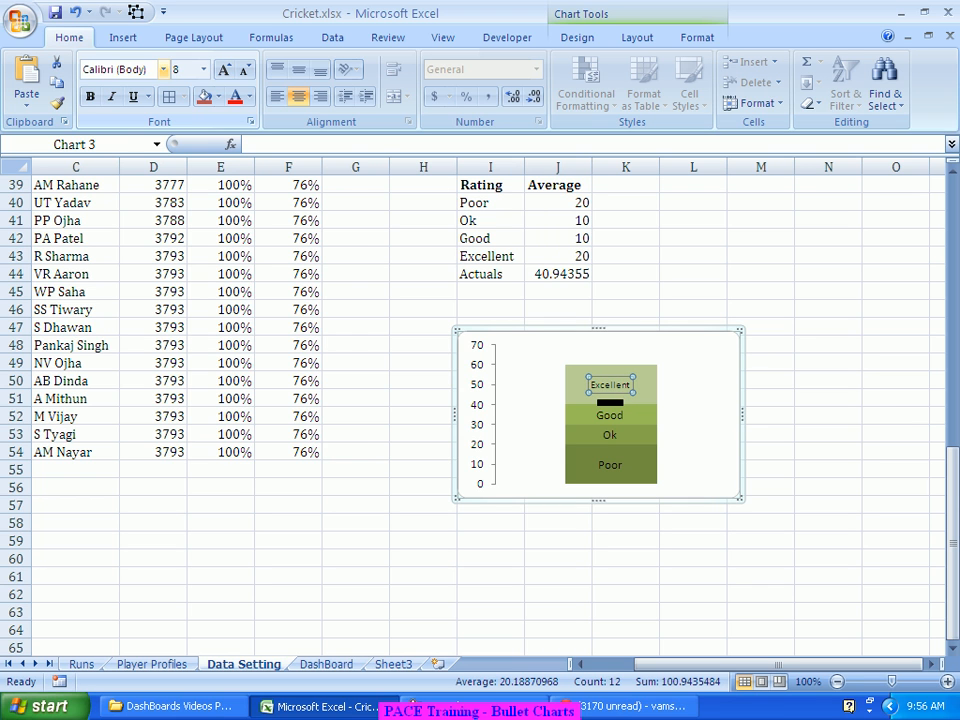
Step: Set the Excellent data label's font to Arial at size 7
left_click(163, 69)
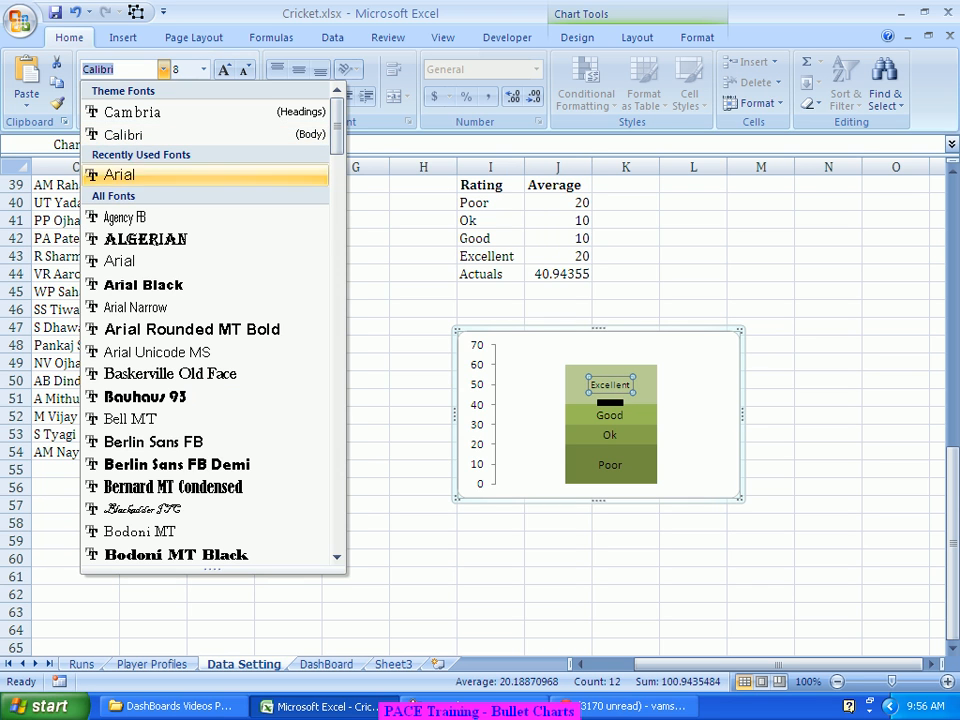
left_click(120, 175)
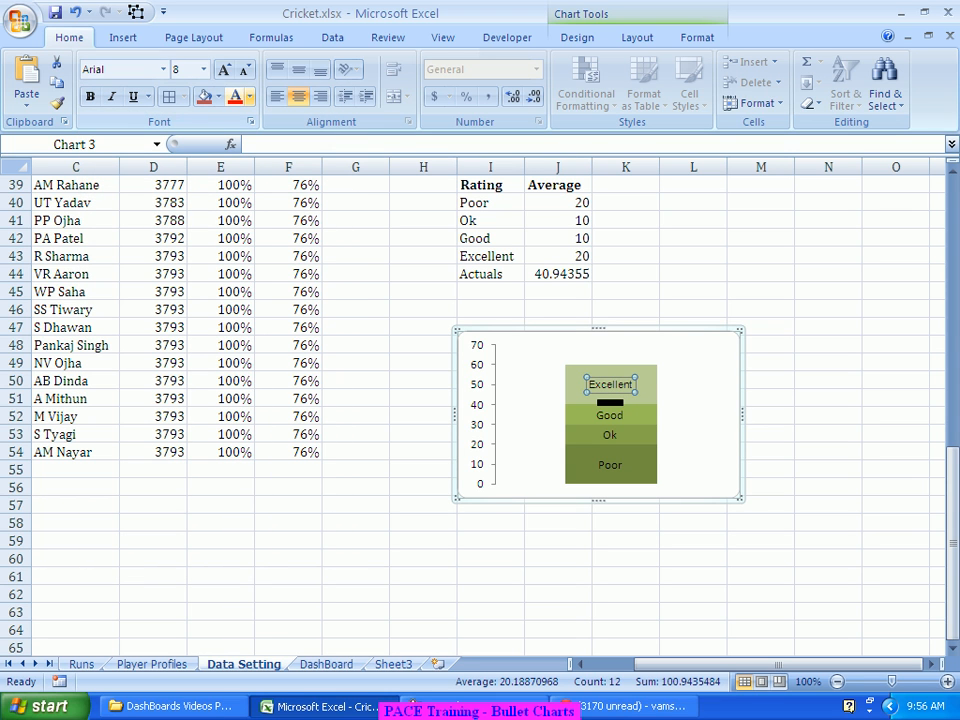
left_click(245, 69)
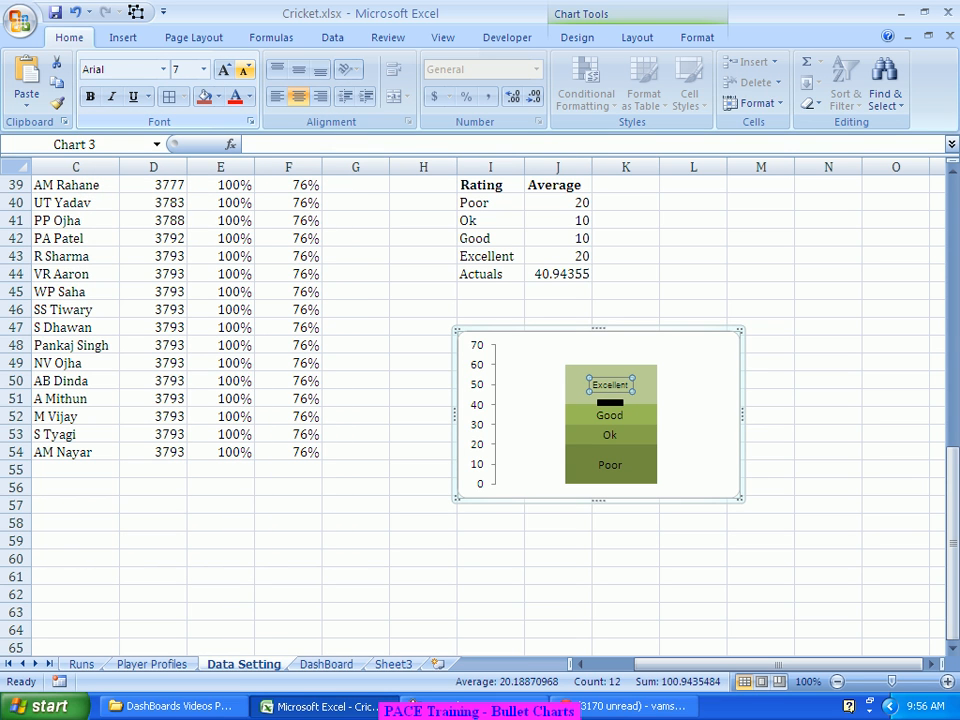
Step: Format the Good data label in the bullet chart as Arial, size 7
left_click(610, 416)
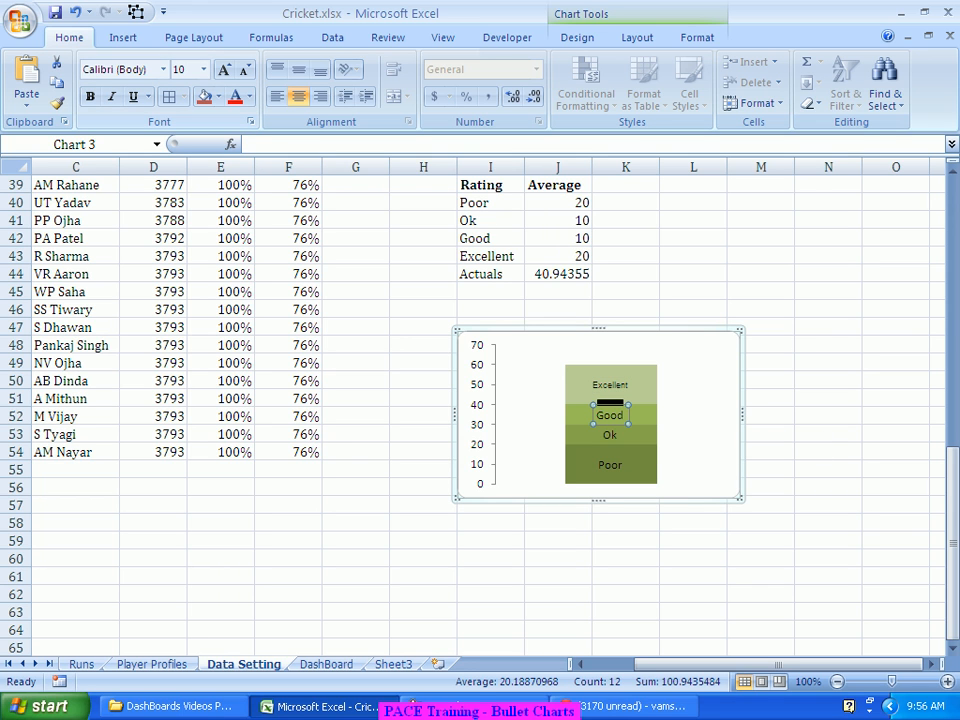
left_click(179, 70)
left_click(175, 70)
key("Delete")
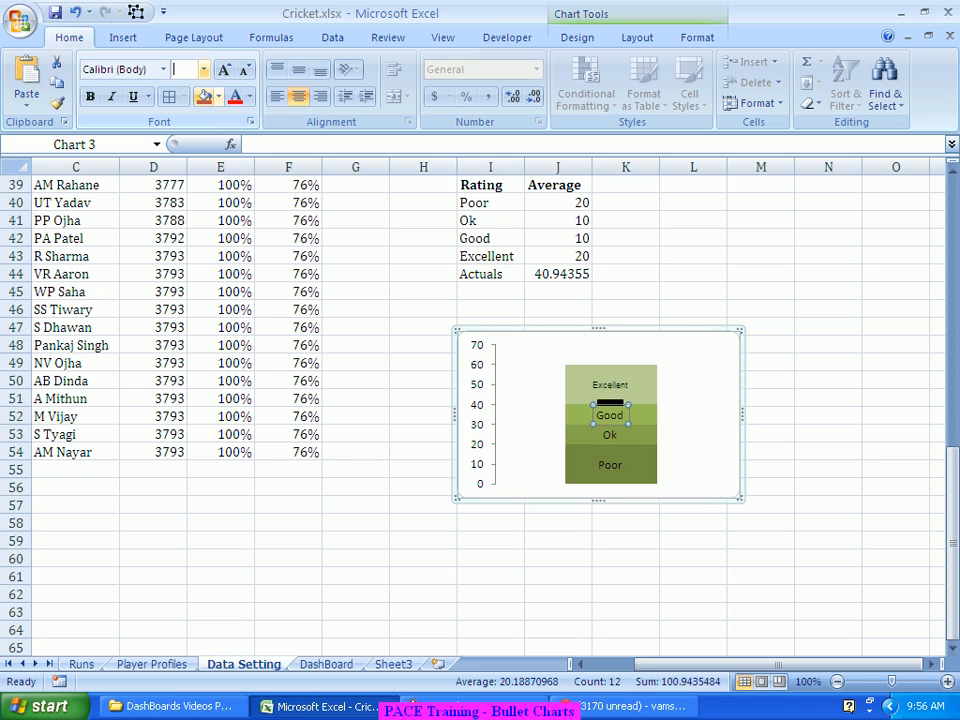
key("Delete")
type("7")
key("Return")
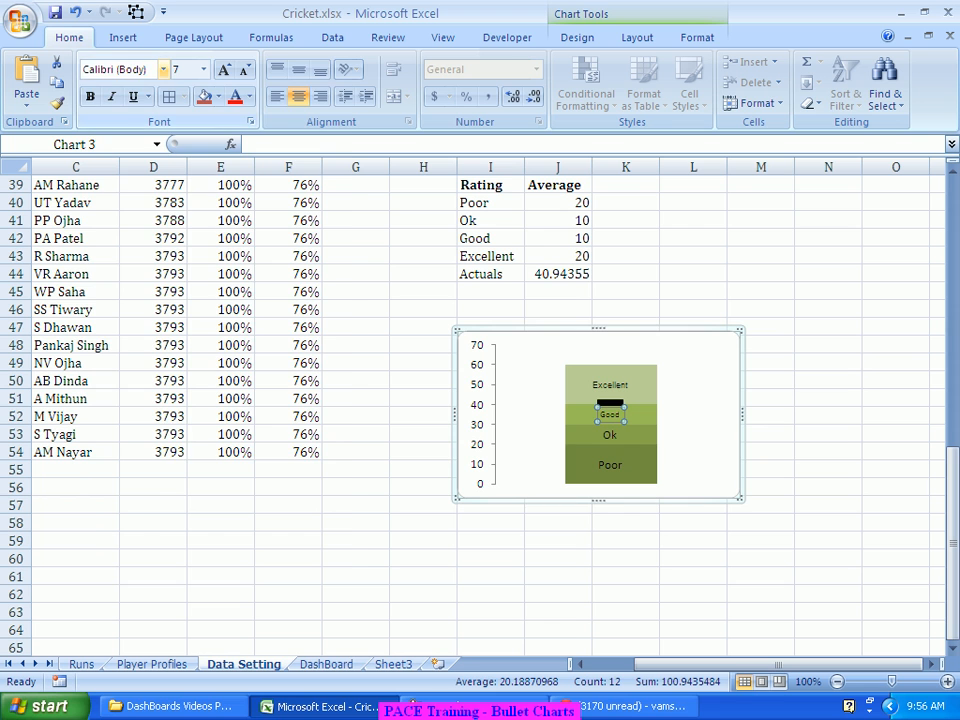
left_click(163, 70)
left_click(150, 174)
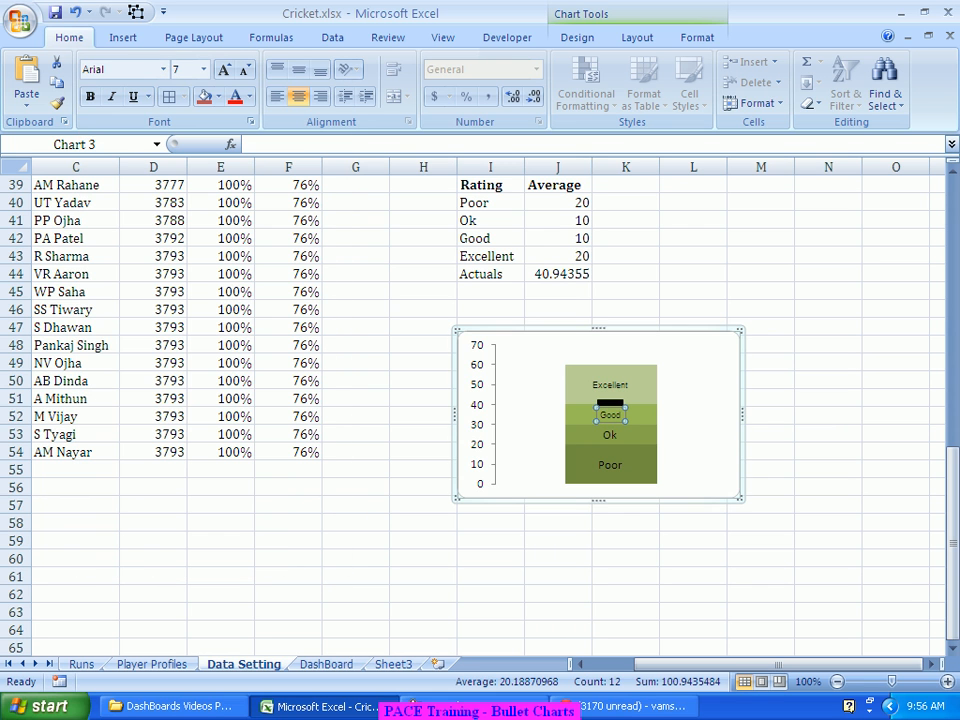
Step: Change the Ok data label's font to Arial and its size to 7
left_click(610, 435)
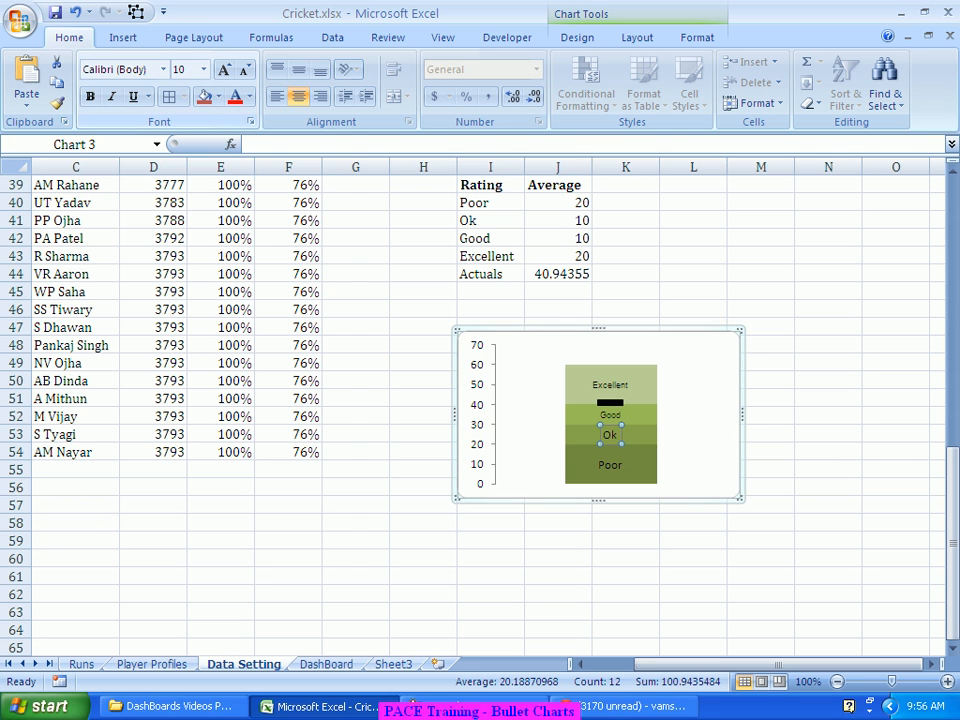
left_click(163, 69)
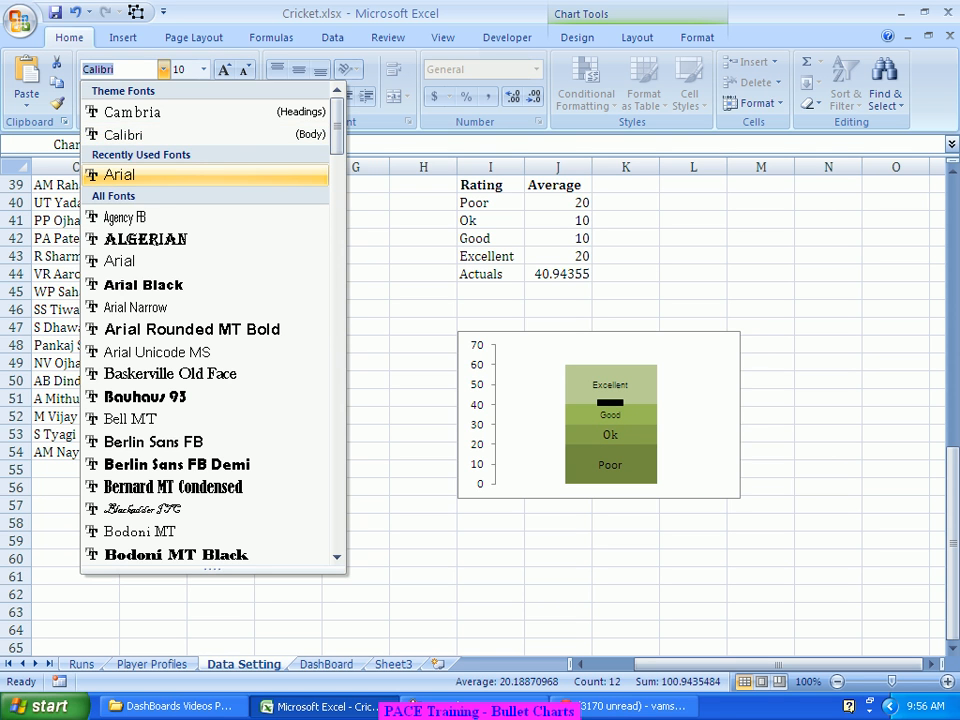
left_click(150, 174)
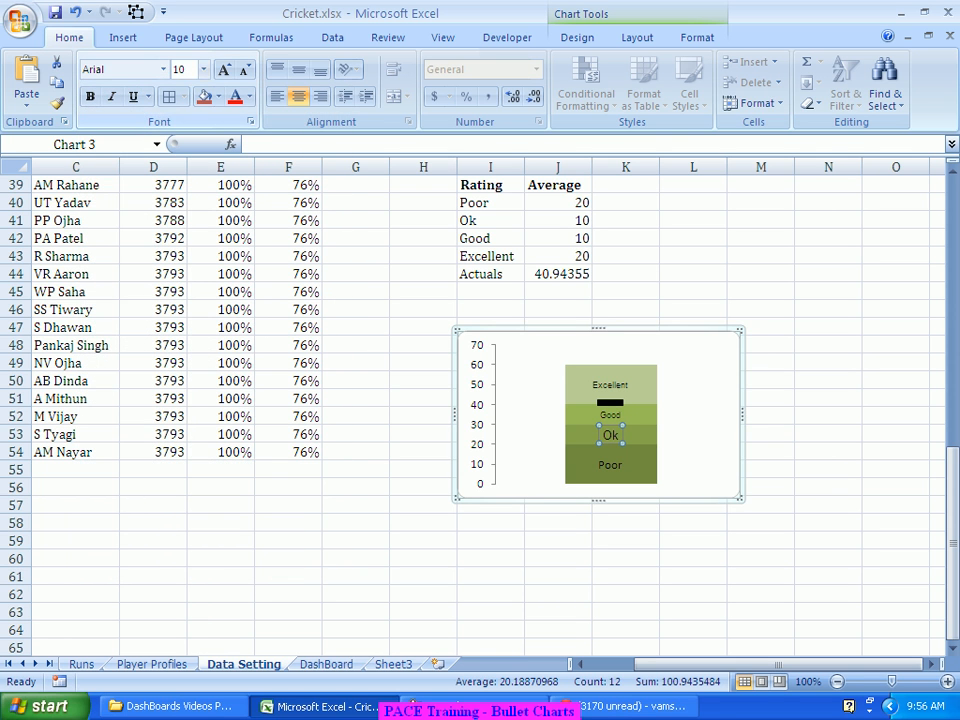
key("BackSpace")
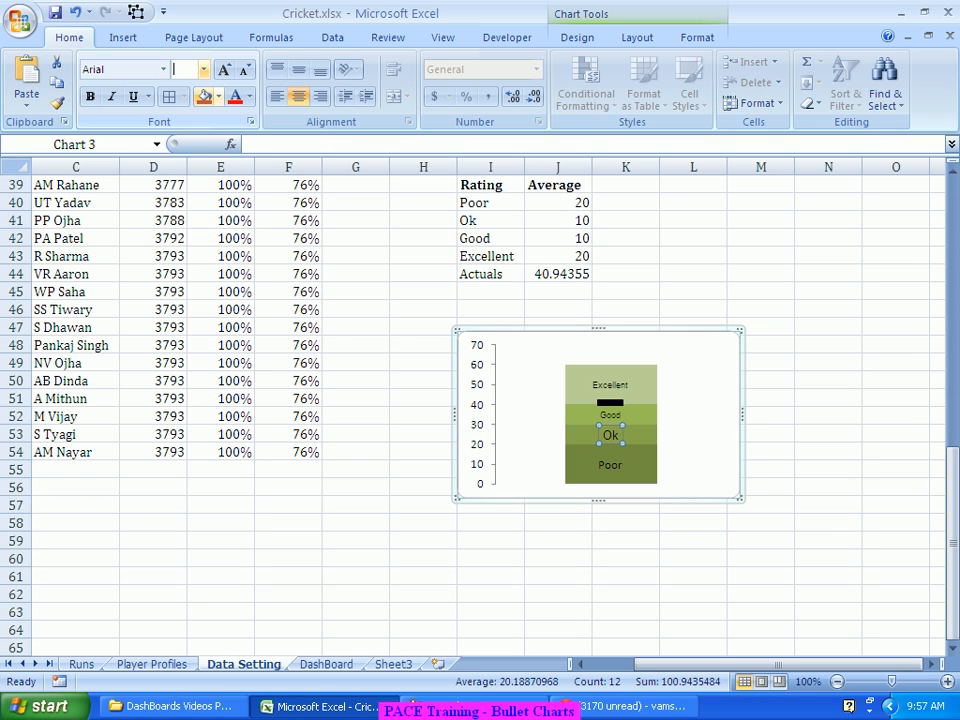
type("7")
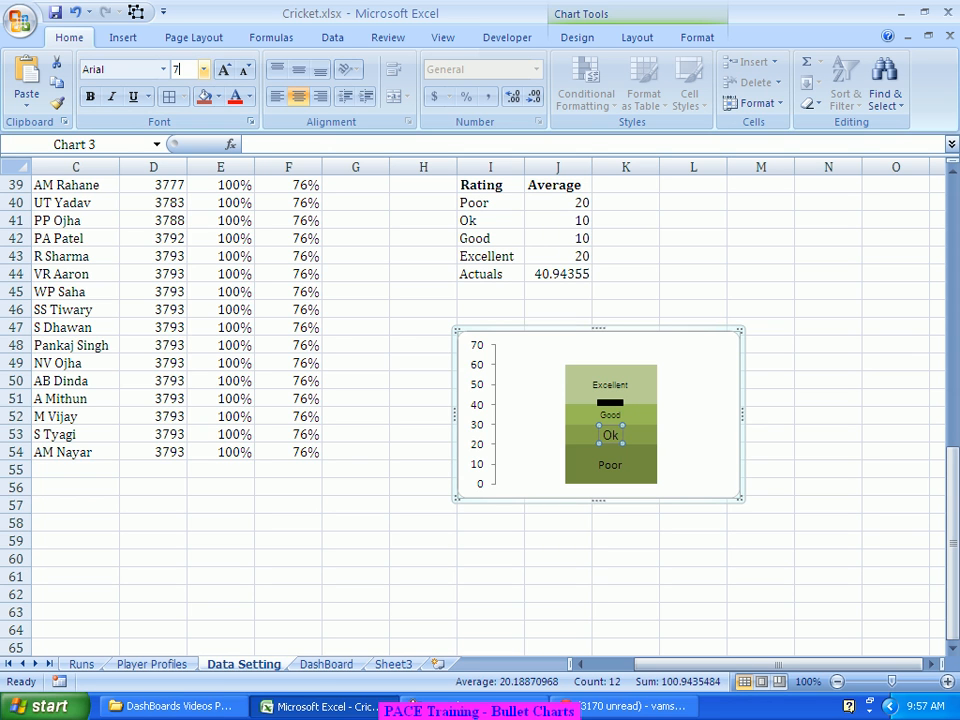
key("Return")
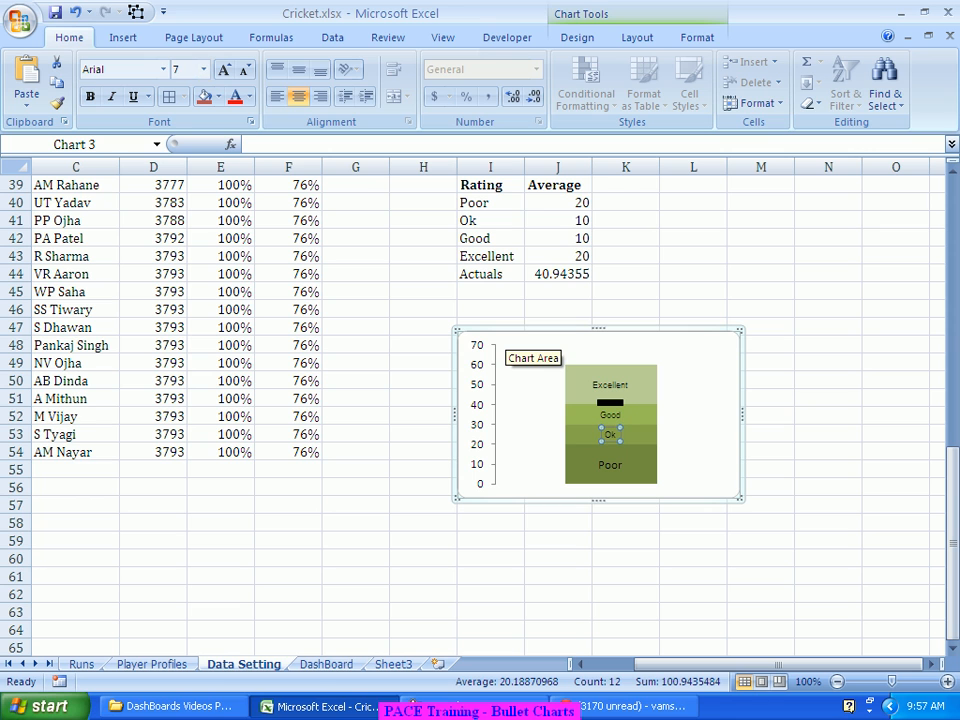
Step: Set the Poor data label to font size 7 in Arial
left_click(610, 465)
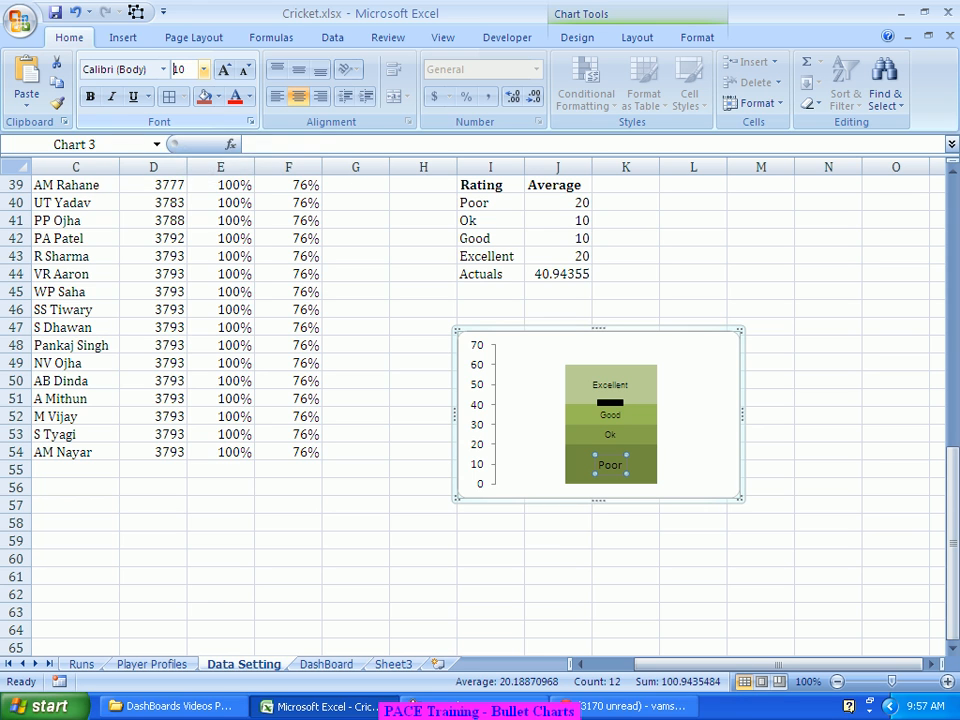
left_click(177, 69)
type("7")
key("Return")
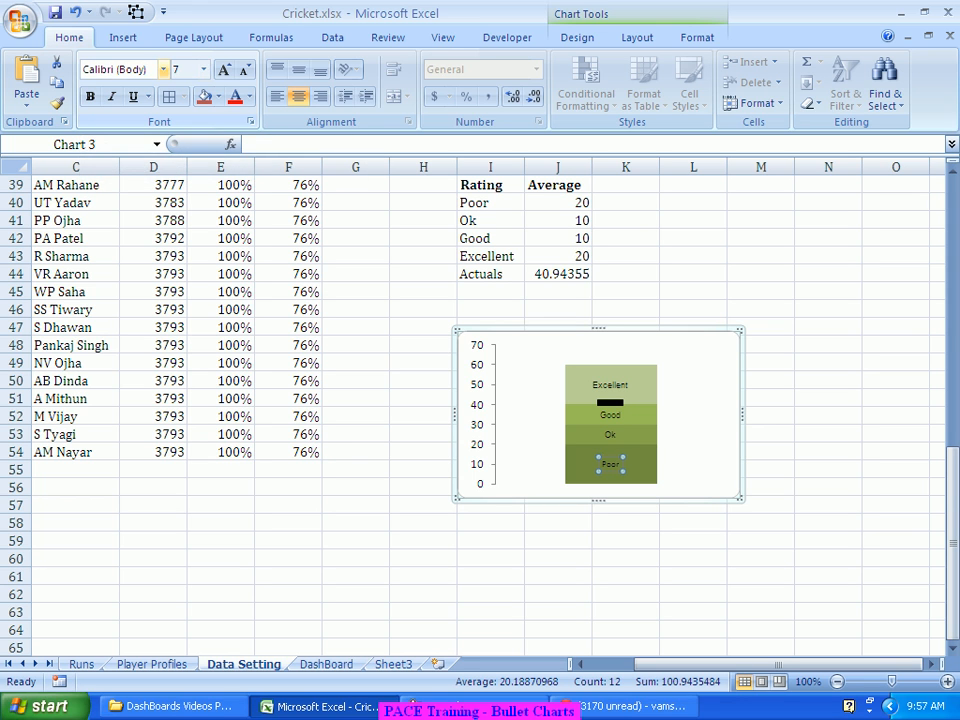
left_click(163, 69)
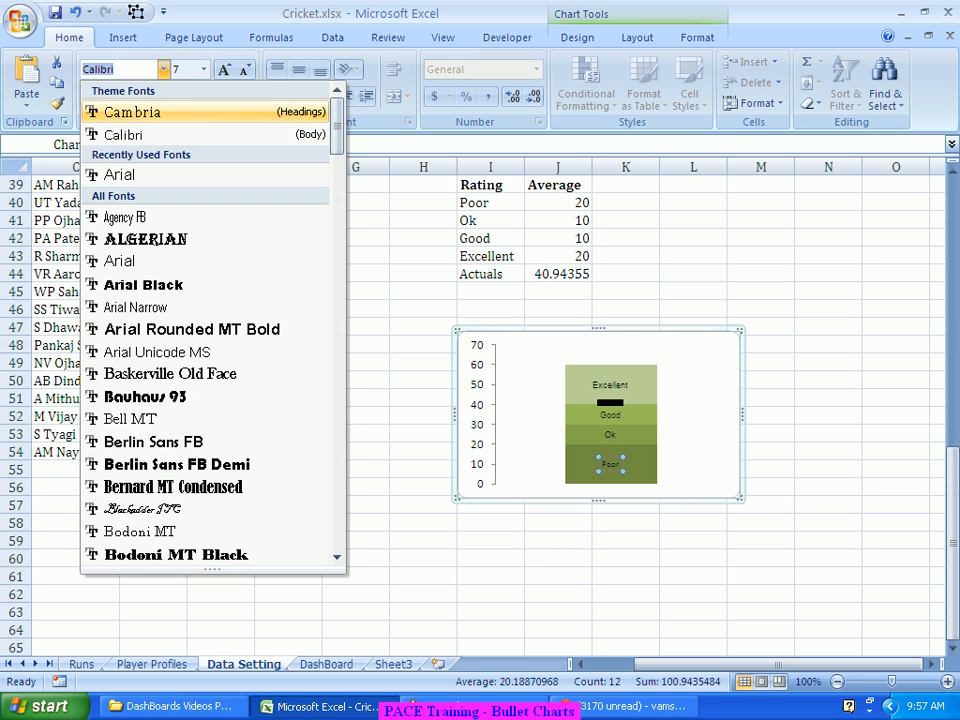
left_click(120, 175)
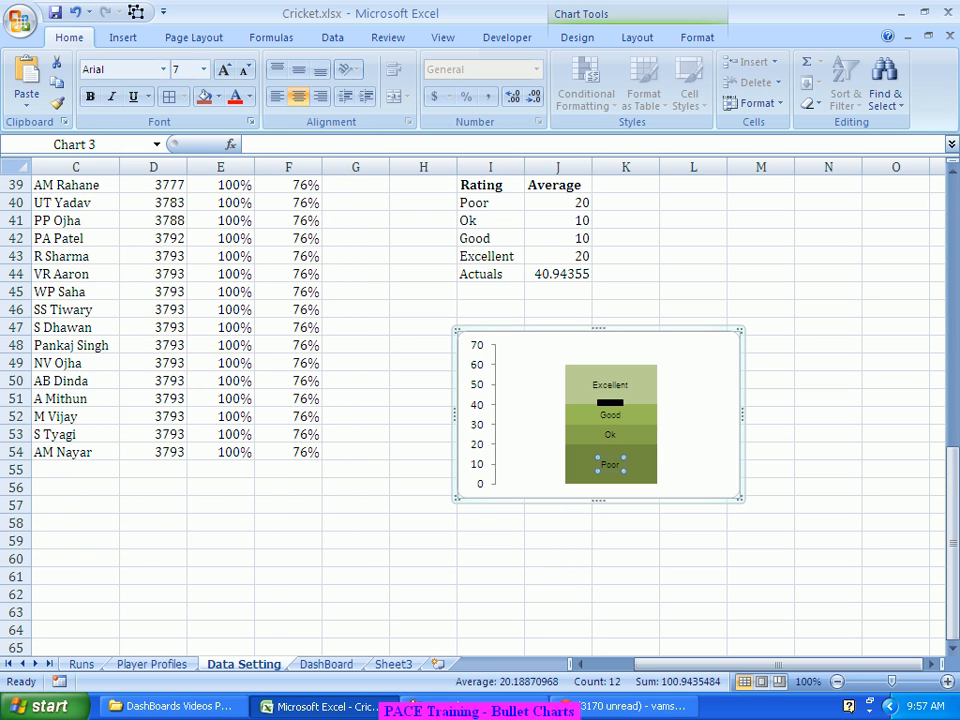
Step: Narrow the bullet chart so it ends about a third into column L, and delete its vertical value axis
left_click(670, 406)
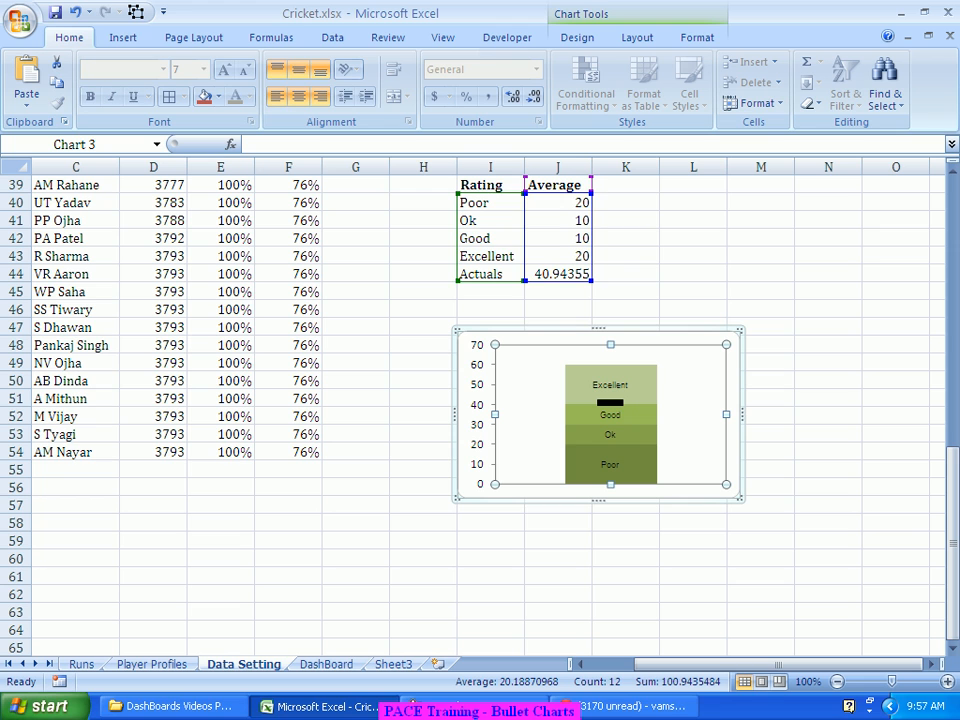
left_click_drag(742, 414, 685, 414)
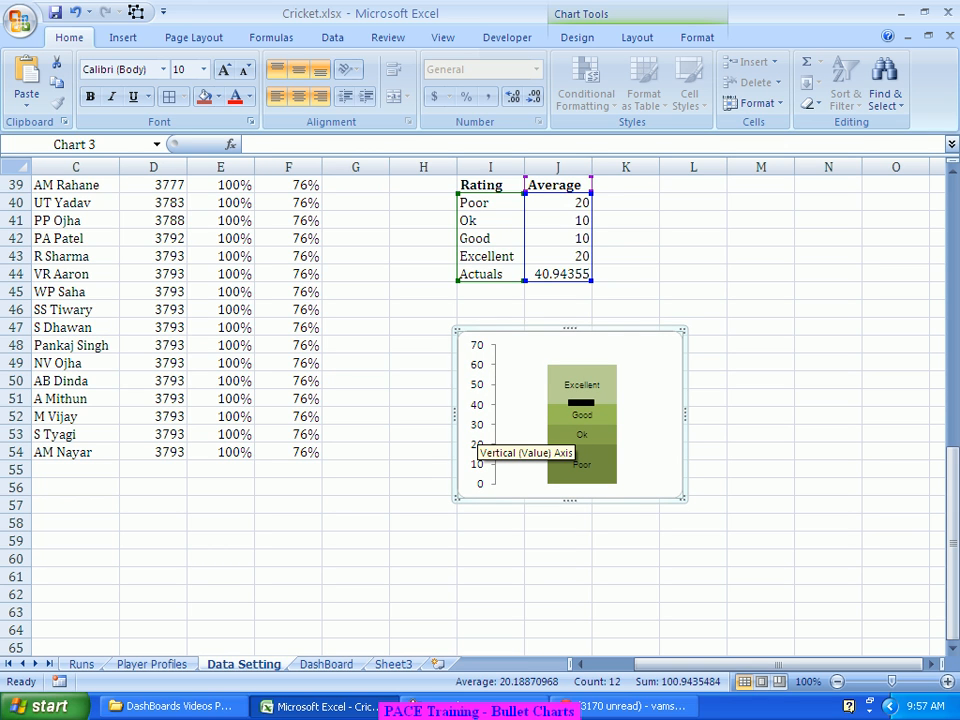
left_click(480, 440)
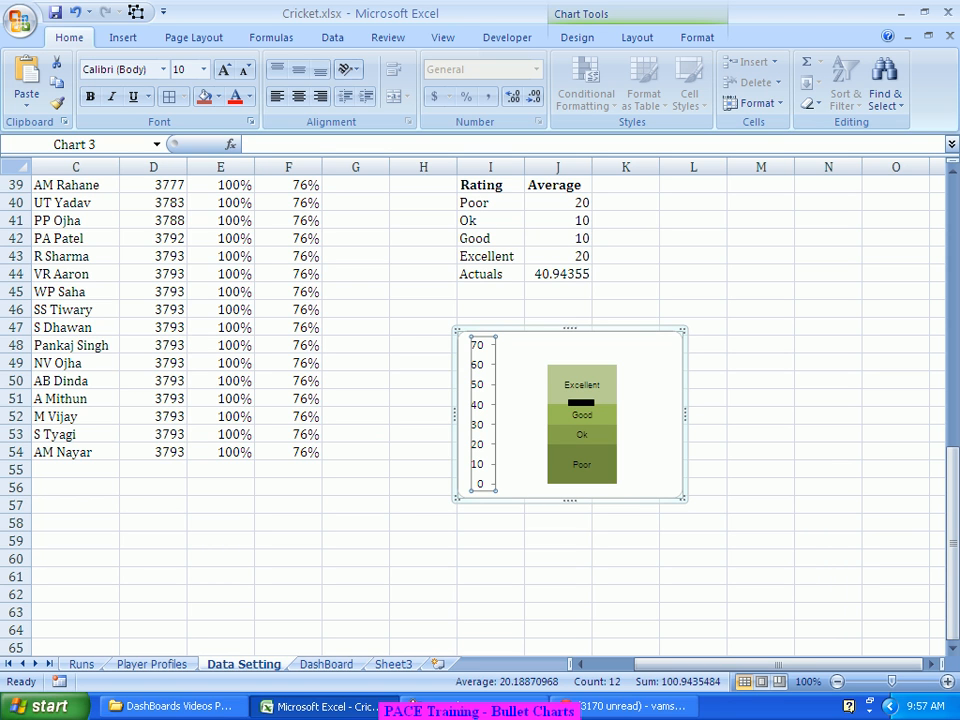
key("Delete")
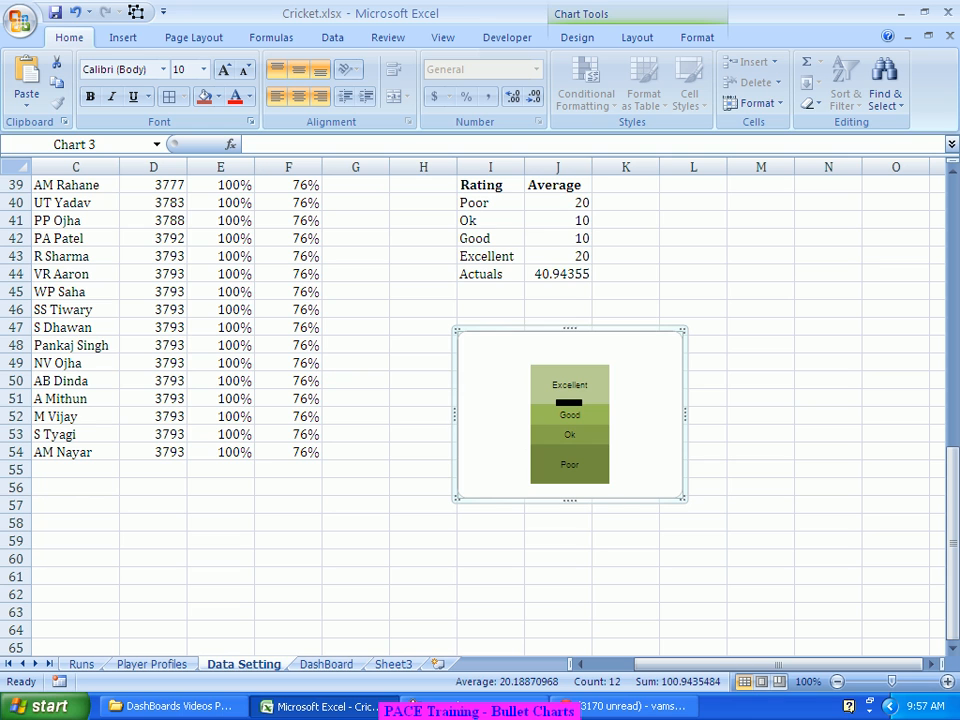
Step: Adjust the chart's width to the narrowest size within columns I to L that keeps the Excellent label on one line
left_click_drag(685, 414, 620, 414)
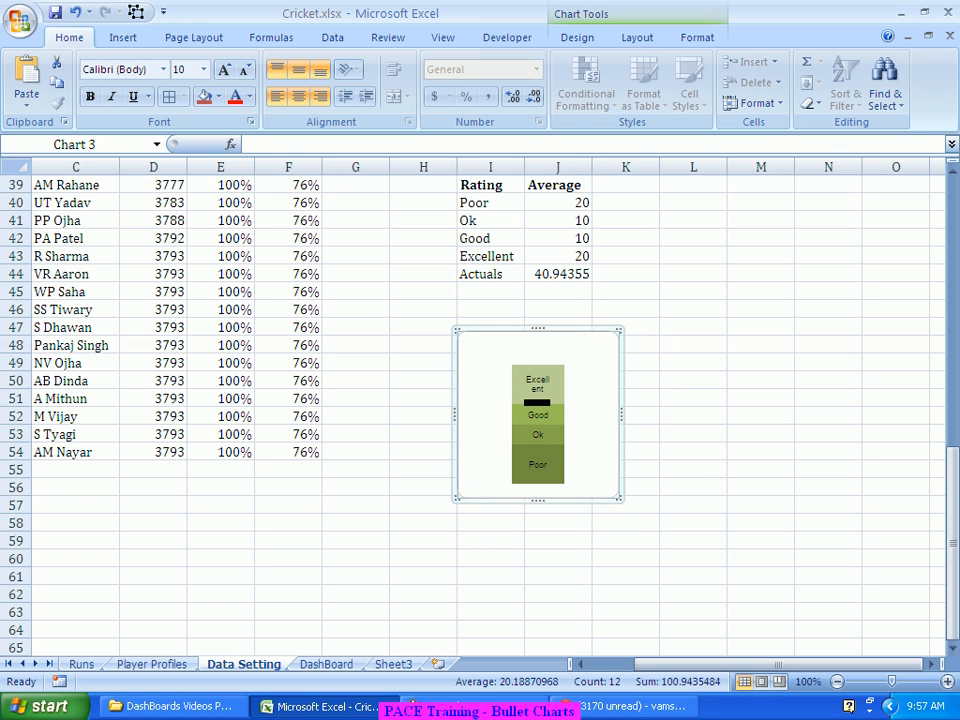
left_click_drag(620, 414, 654, 414)
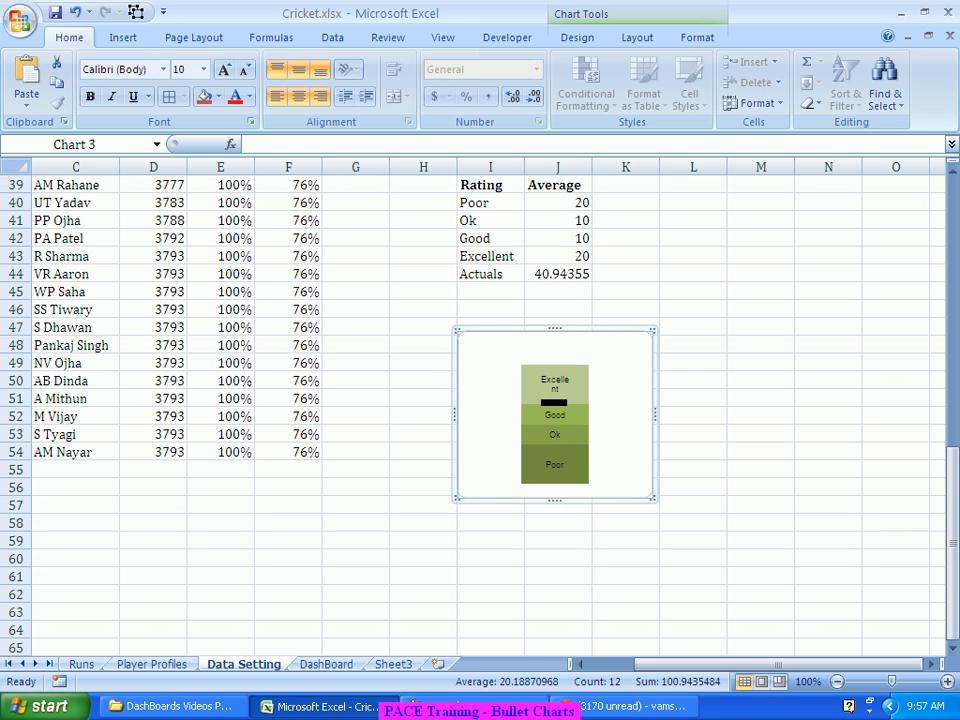
left_click_drag(654, 414, 683, 414)
Step: Enlarge the plot area on all sides so it fills the chart area
left_click(640, 414)
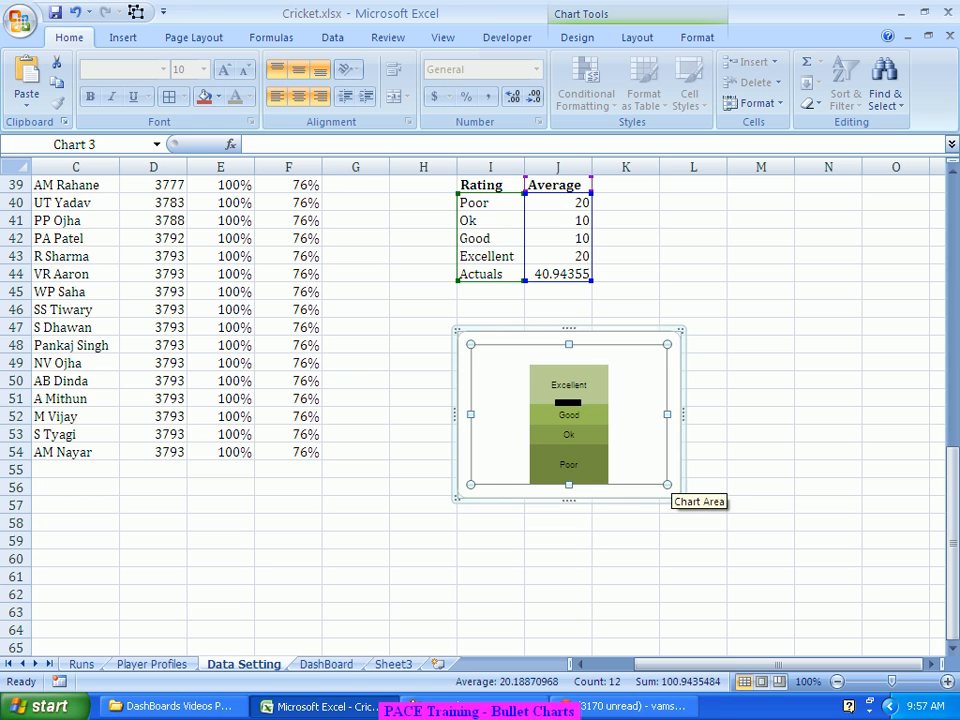
left_click_drag(667, 485, 681, 493)
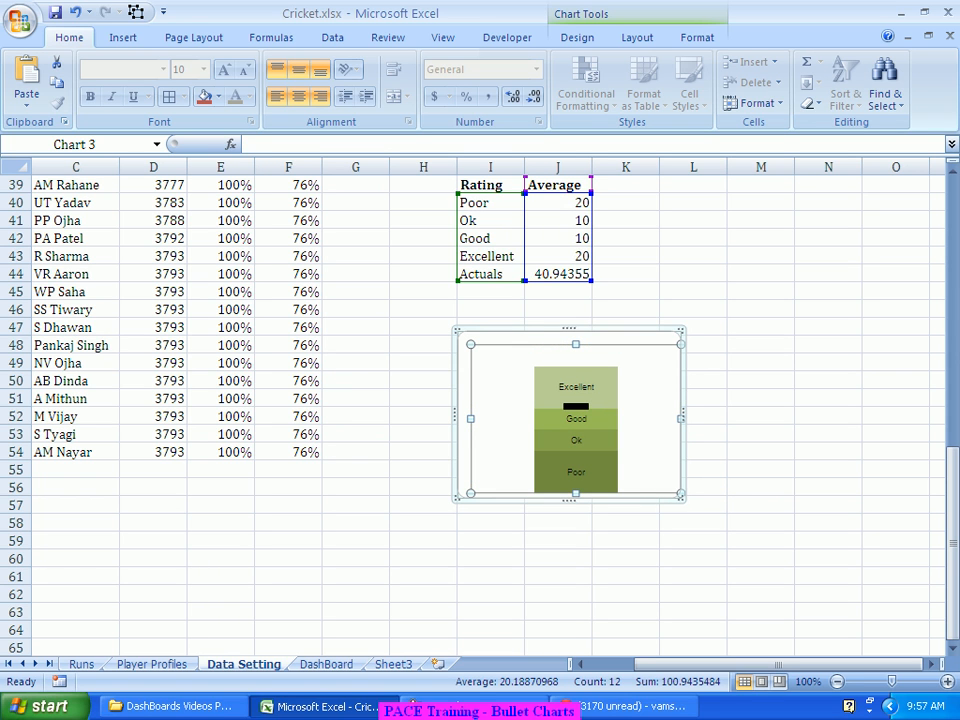
mouse_move(471, 419)
left_mouse_down()
mouse_move(448, 419)
mouse_move(458, 419)
left_mouse_up()
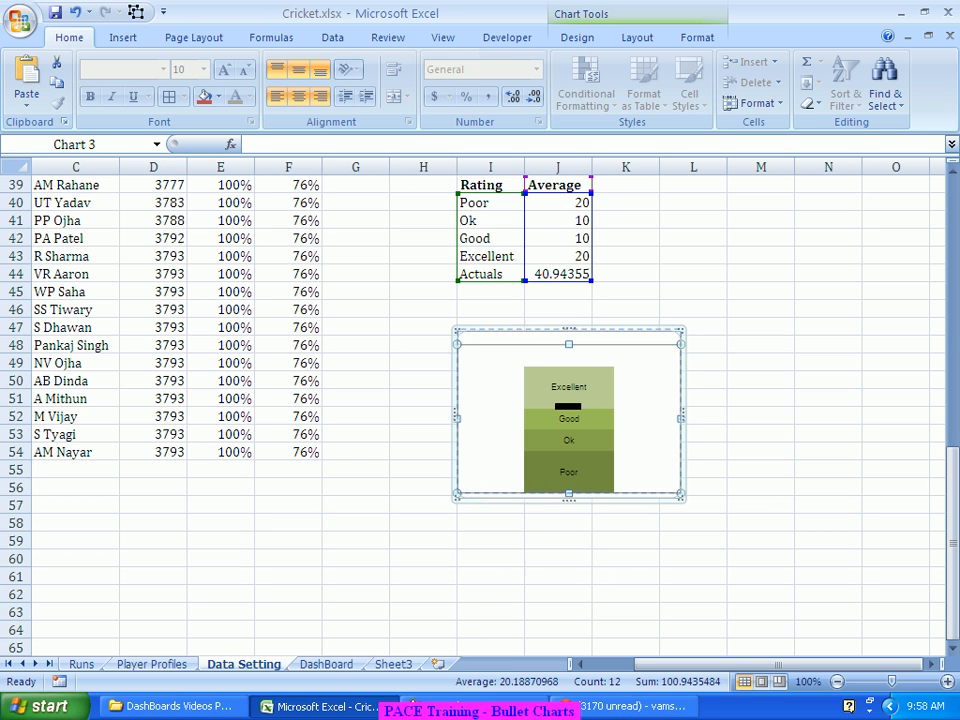
left_click_drag(569, 344, 569, 344)
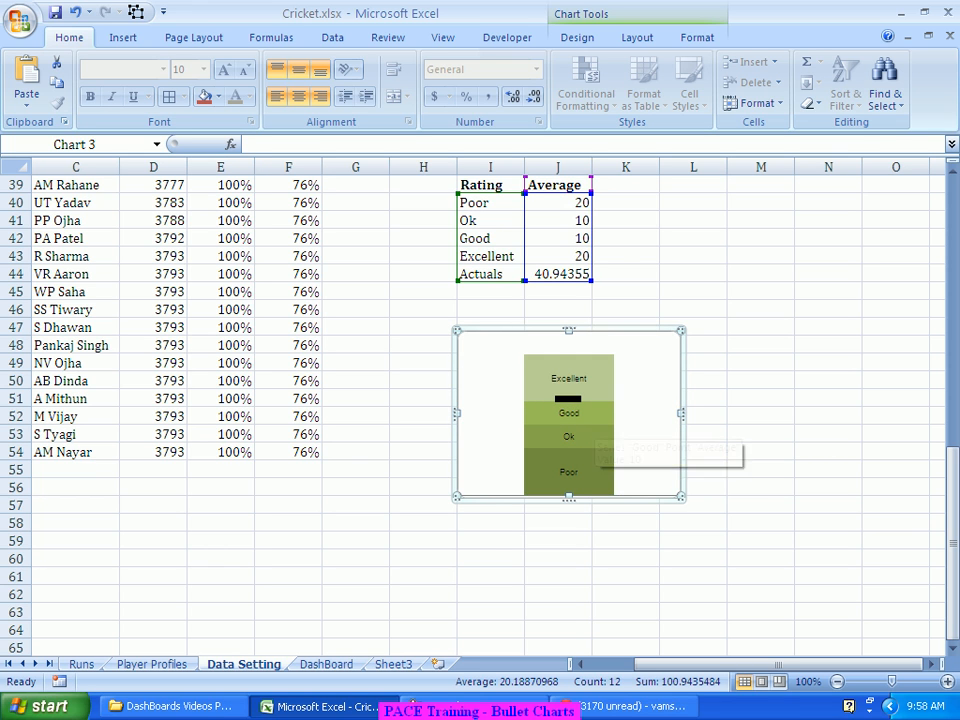
Step: Trim the chart's width slightly and shorten it to about rows 47 to 54, keeping the band labels legible
mouse_move(684, 413)
left_mouse_down()
mouse_move(656, 413)
mouse_move(680, 413)
left_mouse_up()
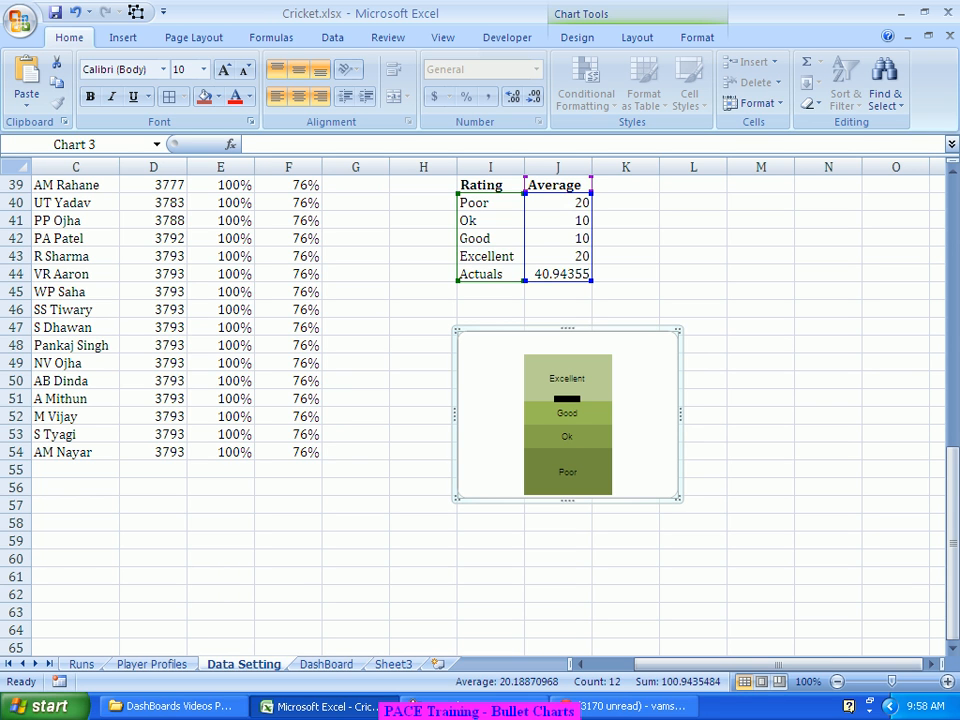
left_click_drag(567, 499, 567, 451)
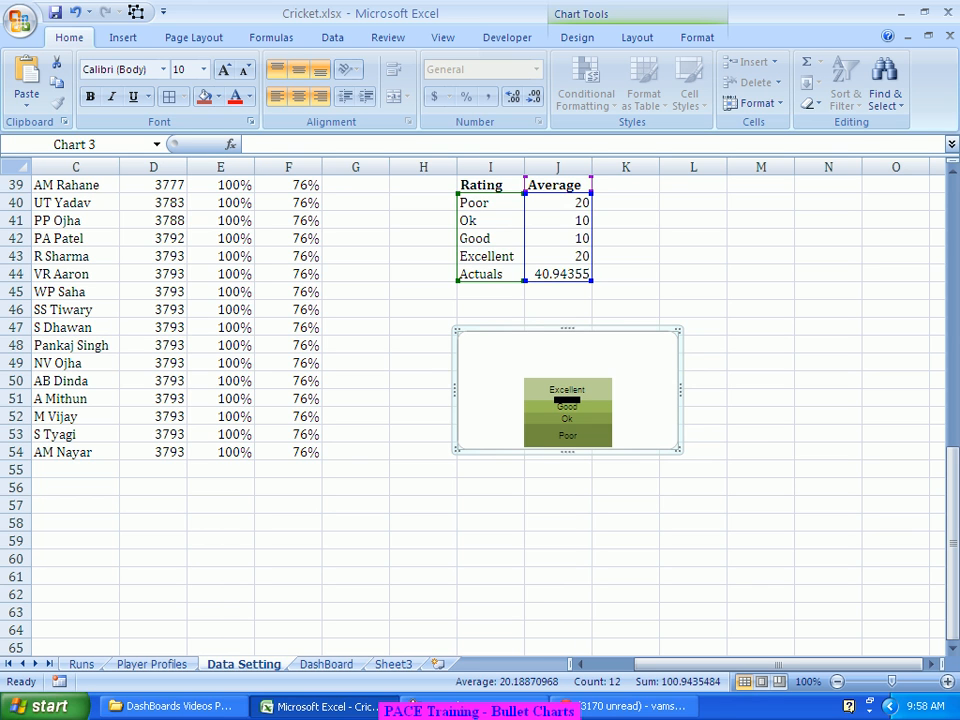
left_click_drag(567, 451, 567, 462)
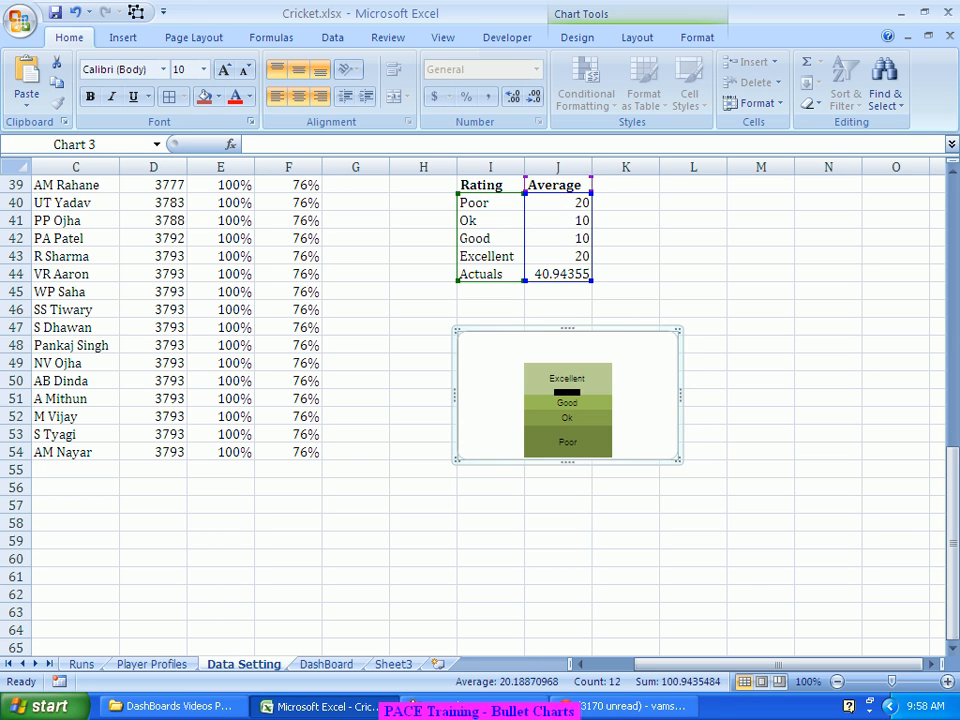
left_click(625, 522)
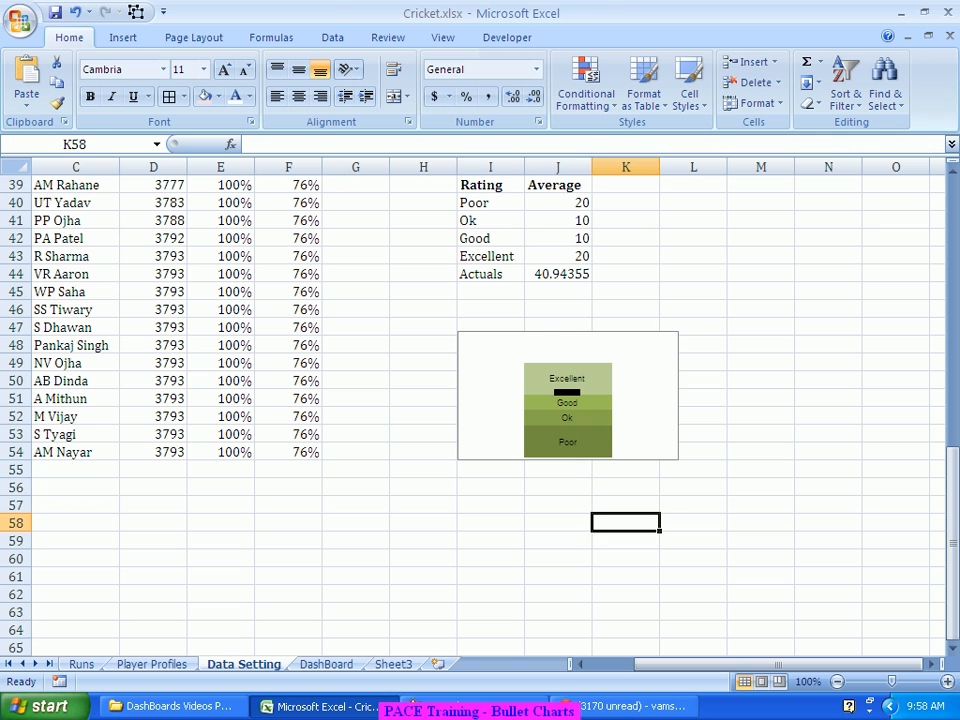
Step: Merge and centre cells J7:K7 beneath the sparkline on the DashBoard sheet
left_click(655, 452)
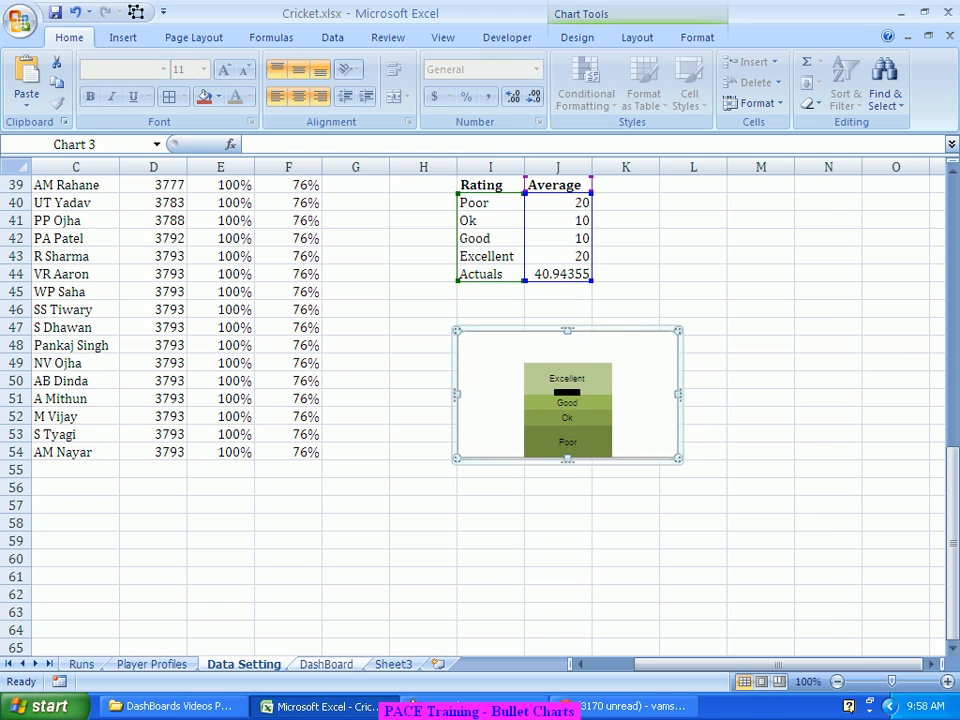
key("ctrl+Page_Down")
left_click_drag(682, 295, 746, 385)
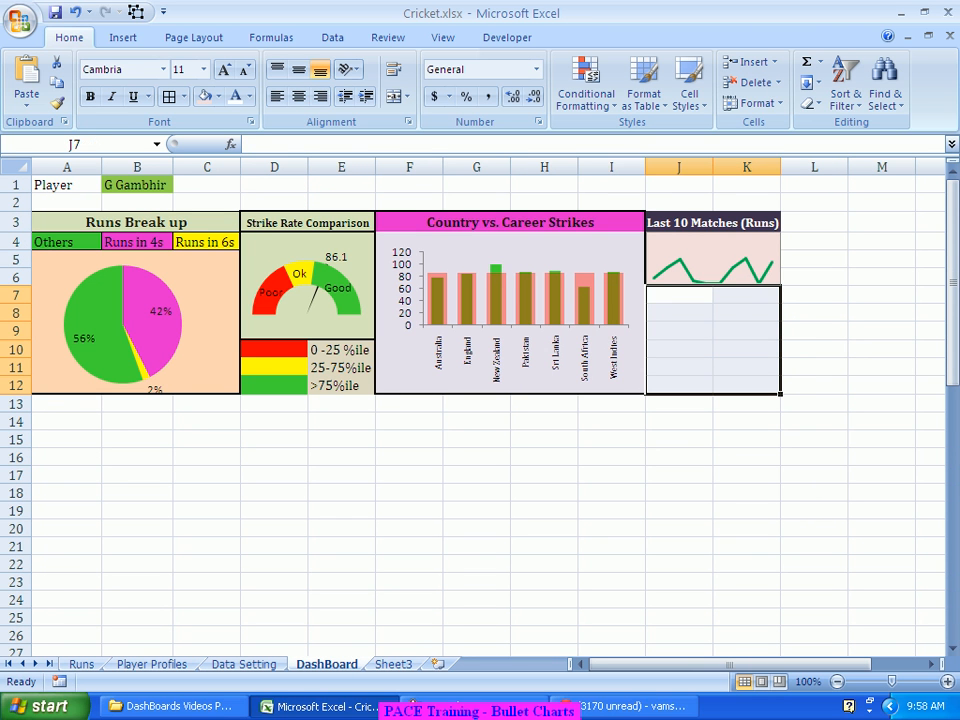
left_click_drag(679, 294, 746, 295)
left_click(394, 97)
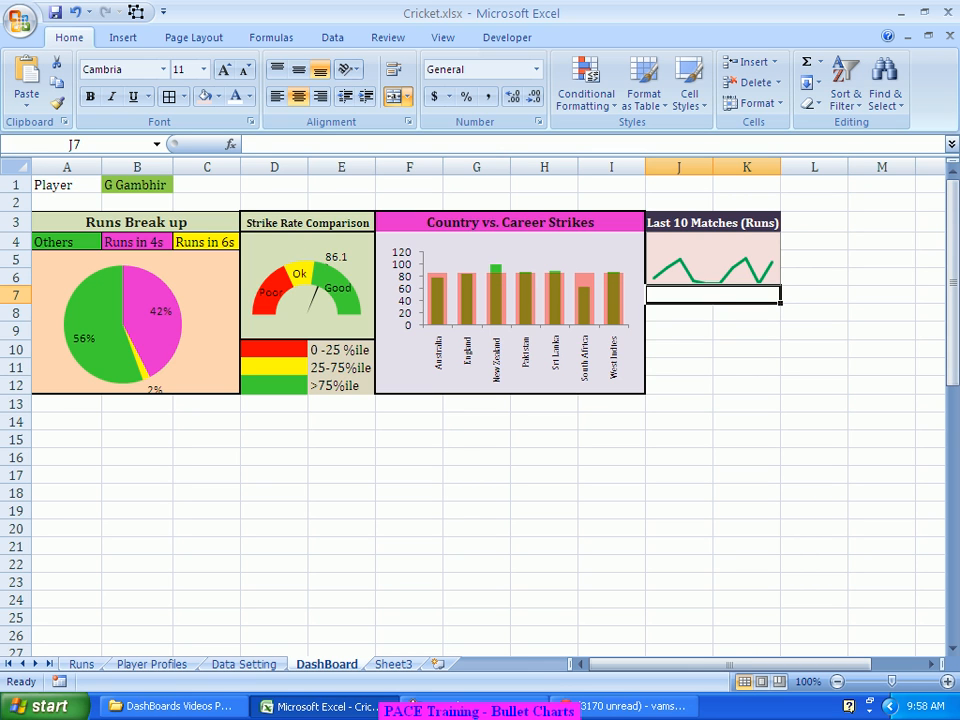
Step: Enter the heading "Average wise Performance" in the merged cell J7:K7
type("P")
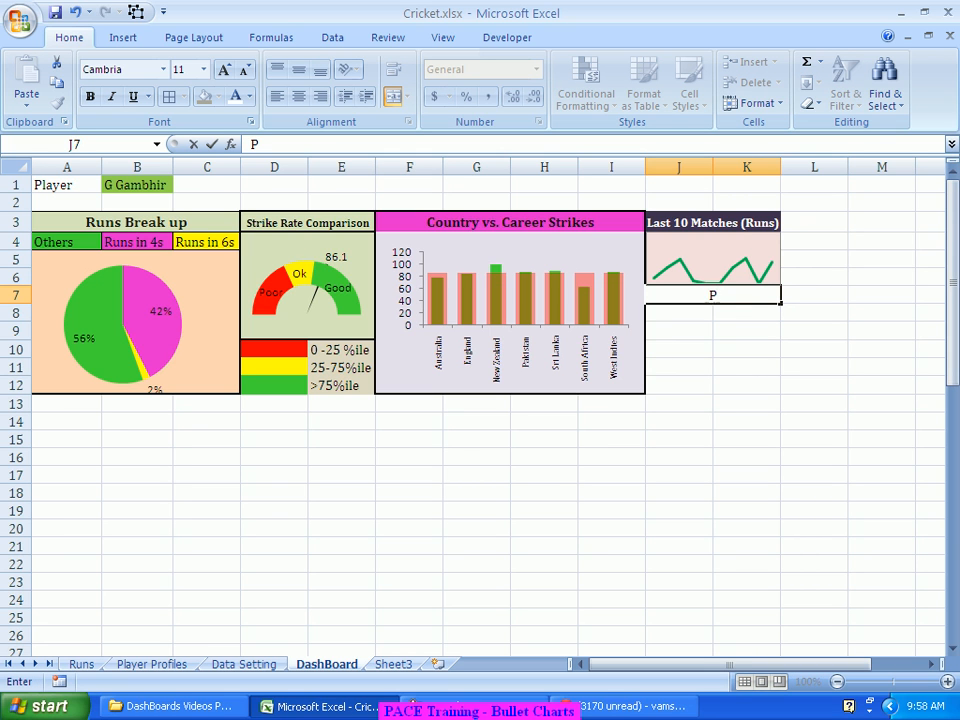
key("BackSpace")
type("Average")
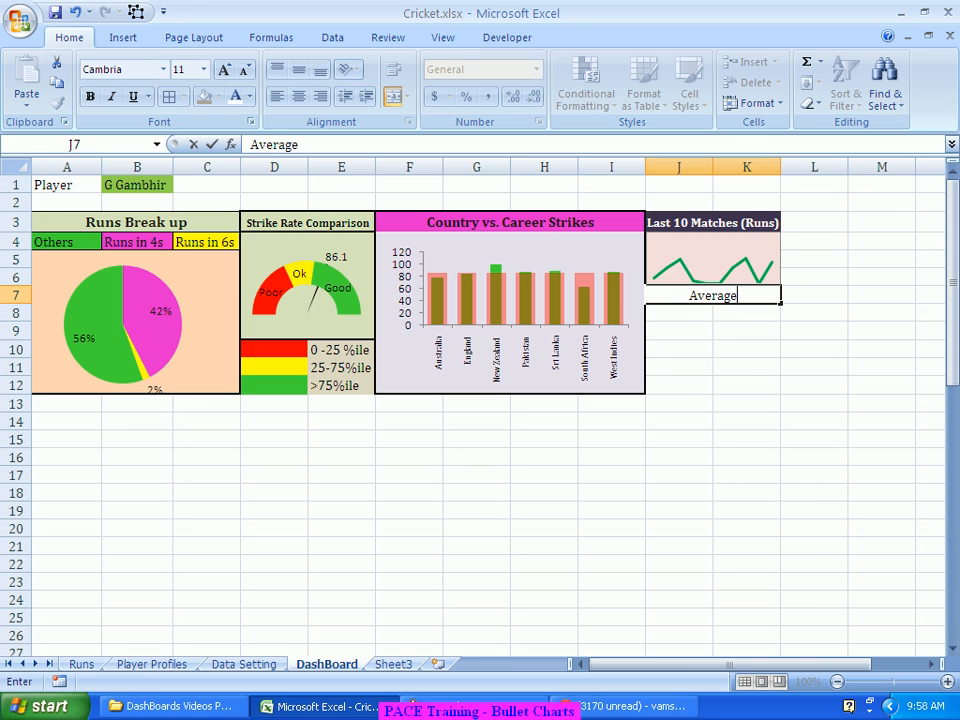
type(" wise Performasn")
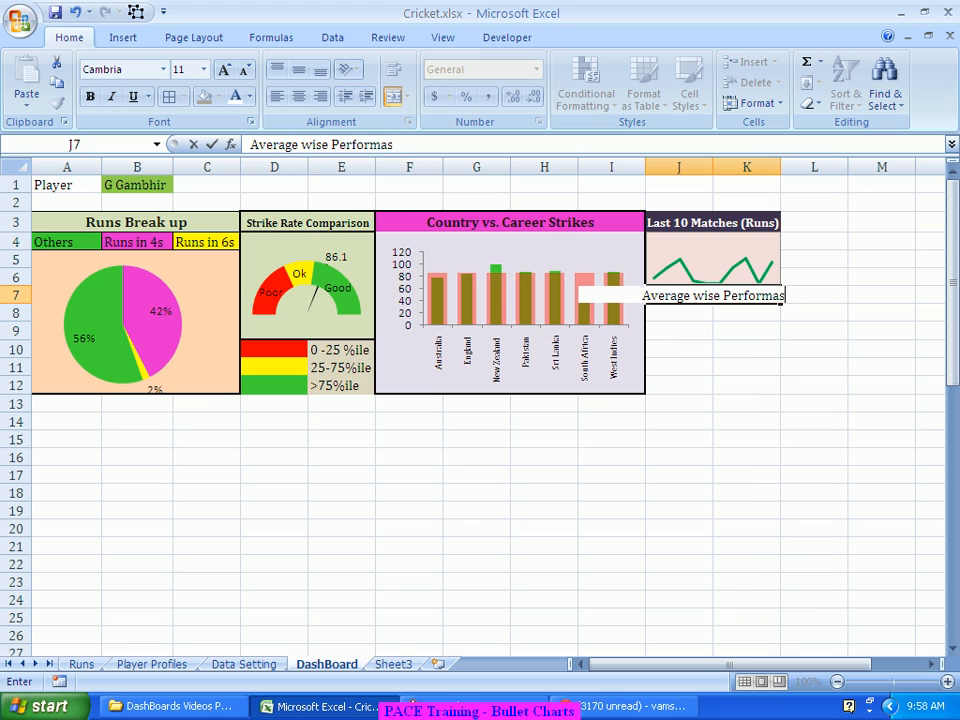
key("BackSpace")
key("BackSpace")
key("BackSpace")
key("BackSpace")
key("BackSpace")
type("rmance")
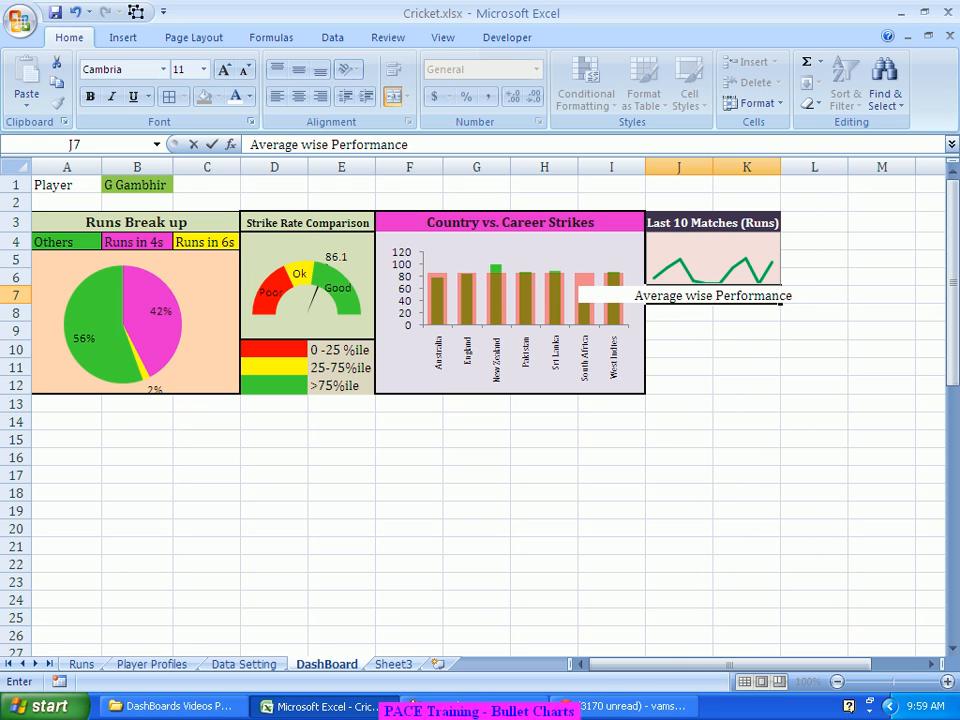
key("Return")
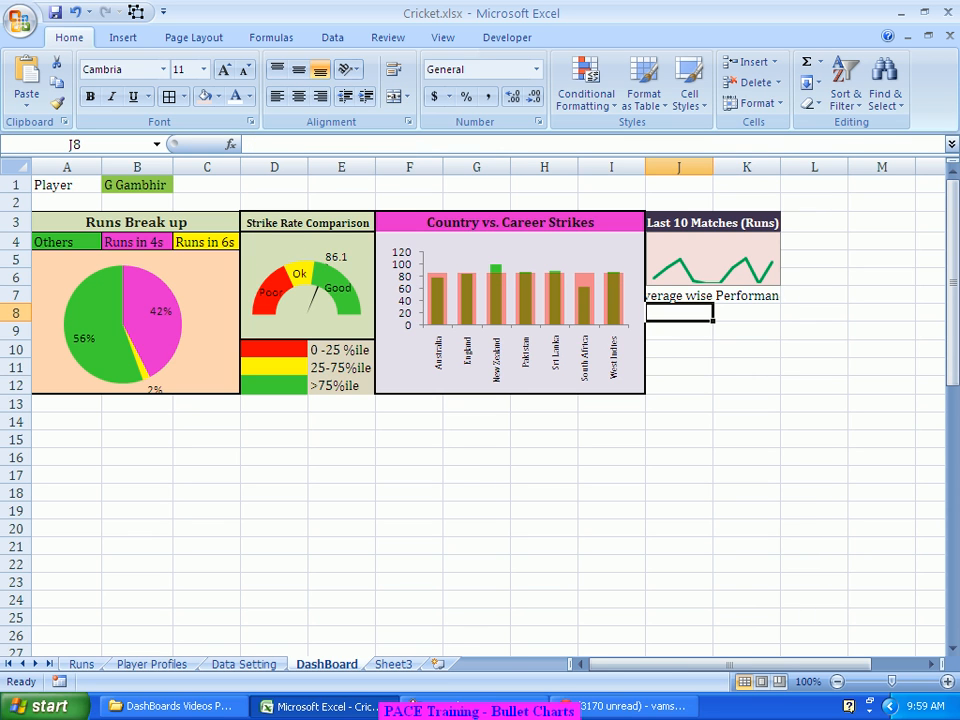
Step: Make the "Average wise Performance" heading bold and shrink its font three steps so the text fits the merged cell
left_click(712, 295)
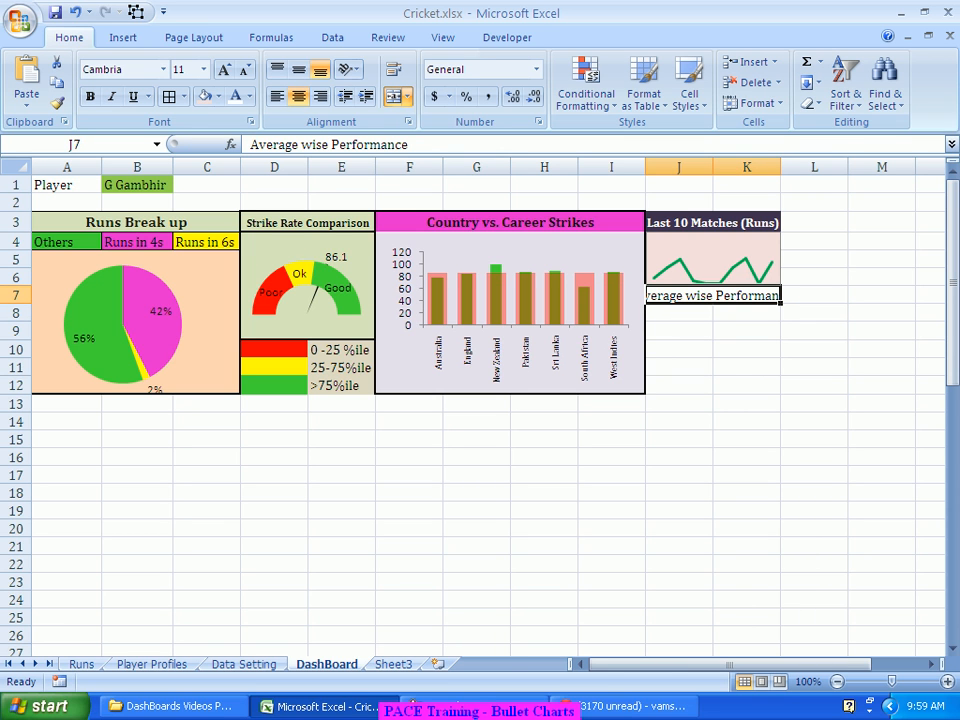
left_click(244, 70)
left_click(244, 70)
key("ctrl+b")
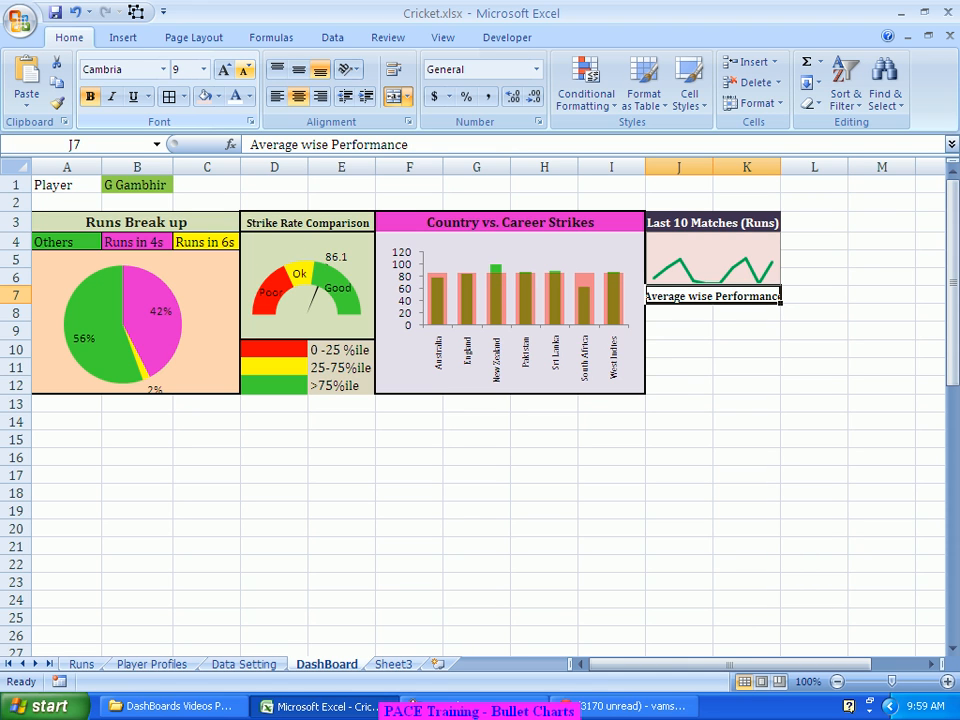
left_click(244, 70)
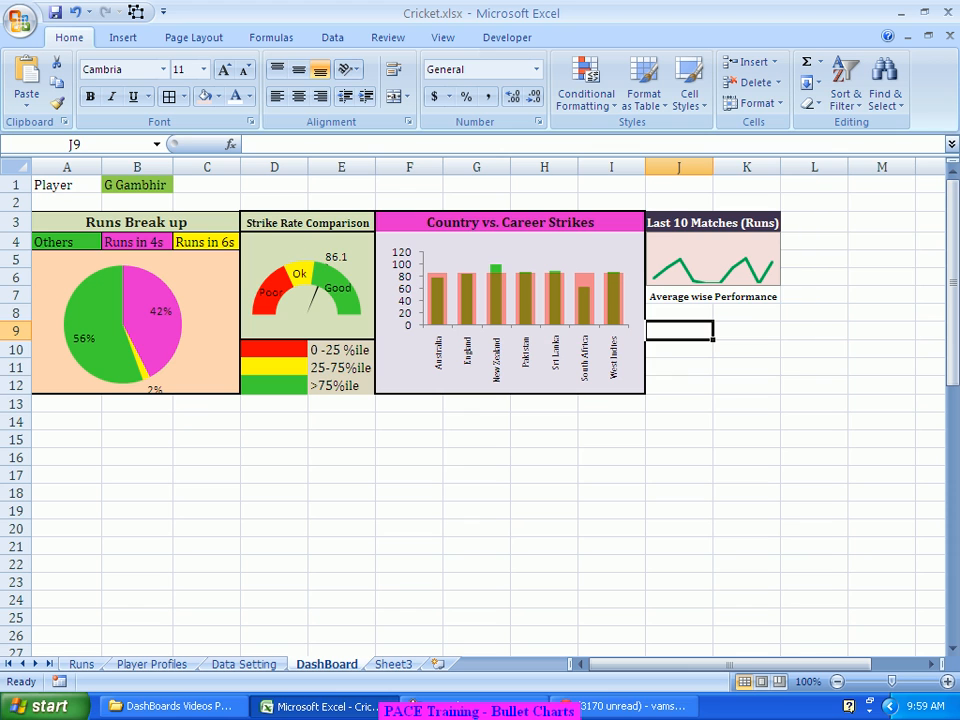
Step: Fill cells J8:K12 below the heading with the lightest tint of the dark blue theme colour
left_click_drag(679, 312, 746, 385)
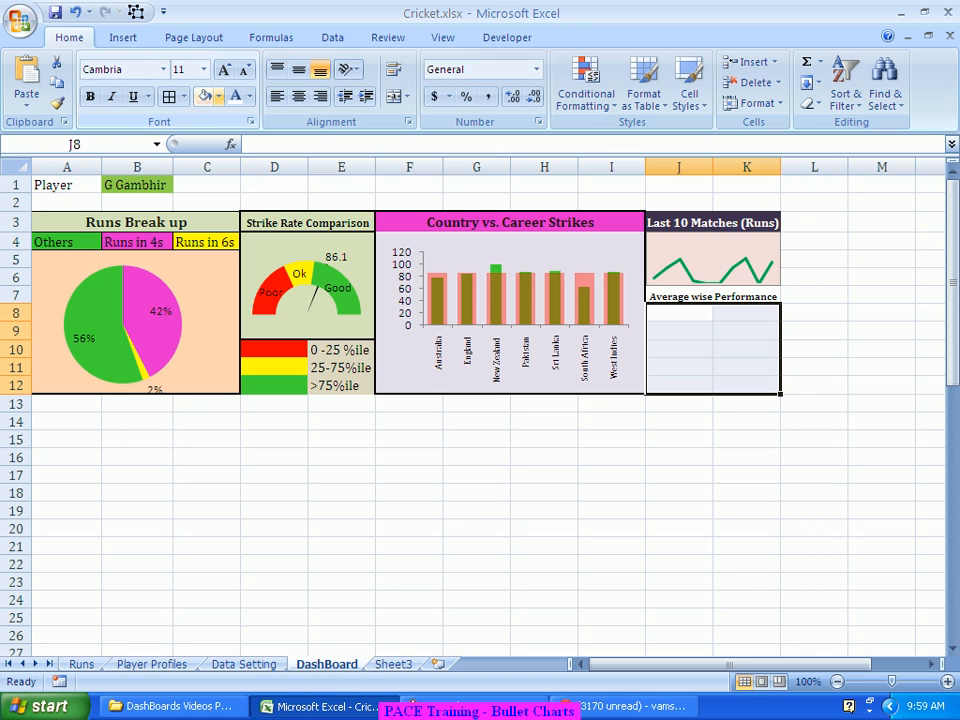
left_click(218, 96)
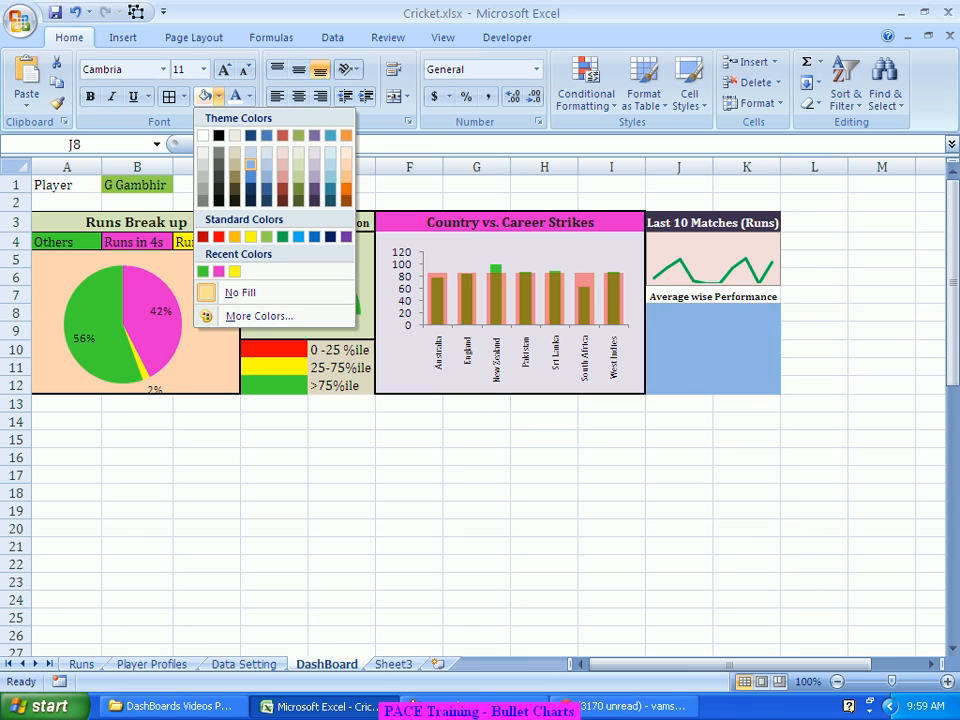
left_click(251, 152)
left_click(679, 511)
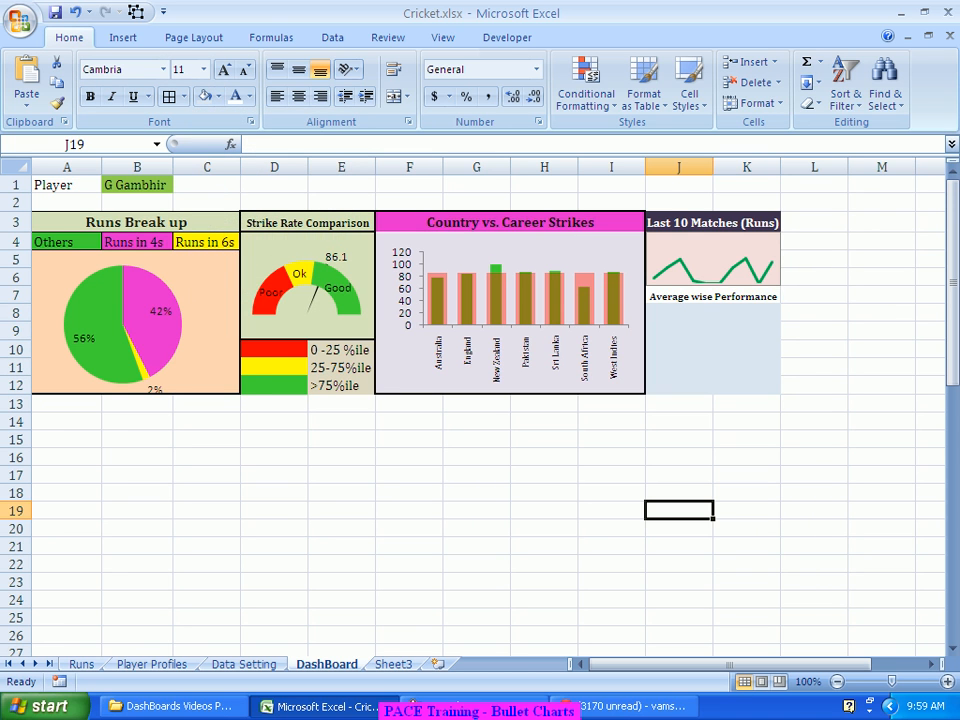
Step: Move the bullet chart from the Data Setting sheet to the DashBoard sheet, placing it over the Average wise Performance section
left_click(244, 665)
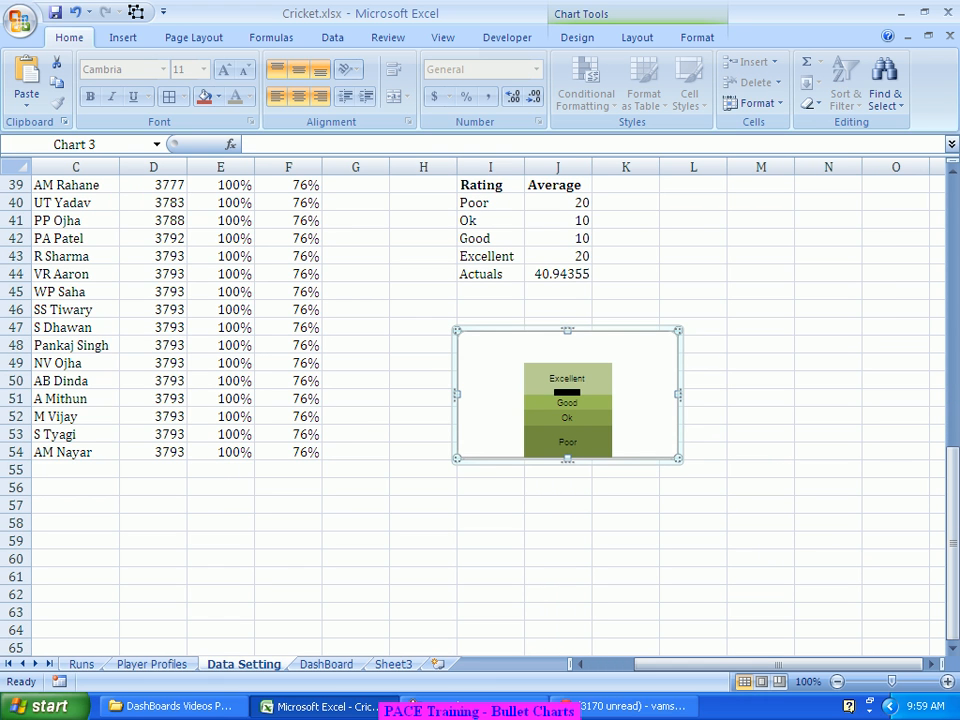
left_click(630, 347)
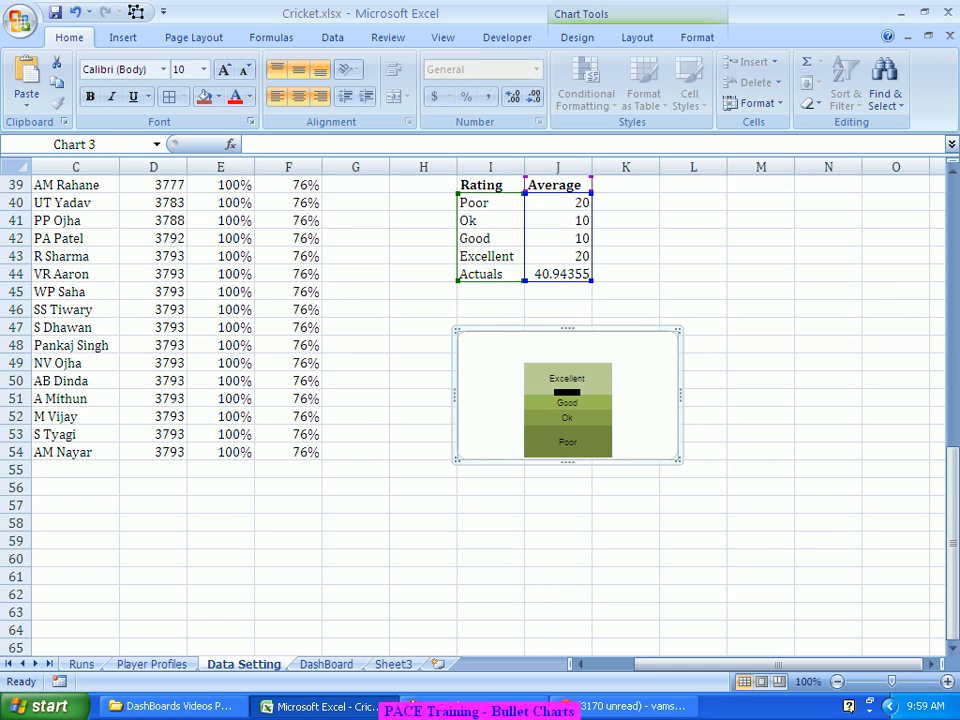
key("Delete")
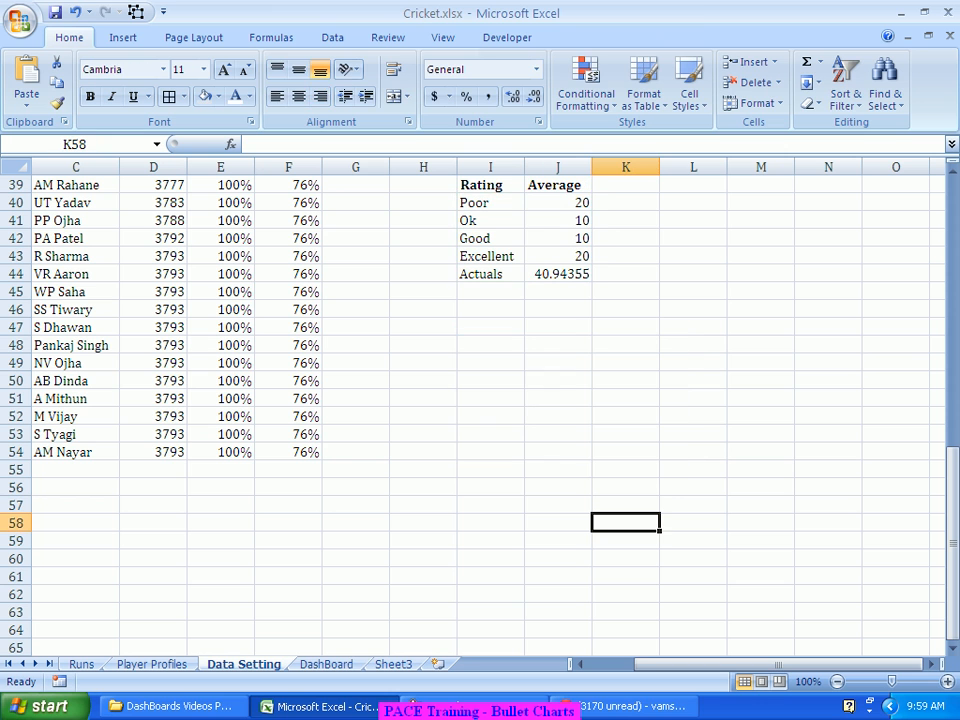
key("ctrl+Page_Down")
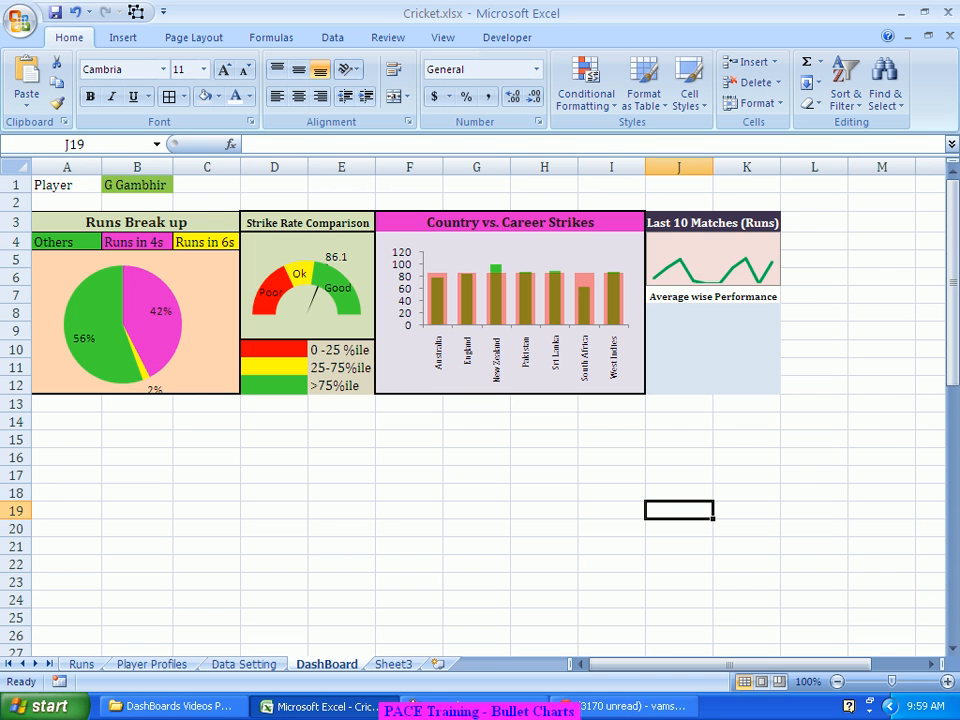
key("ctrl+v")
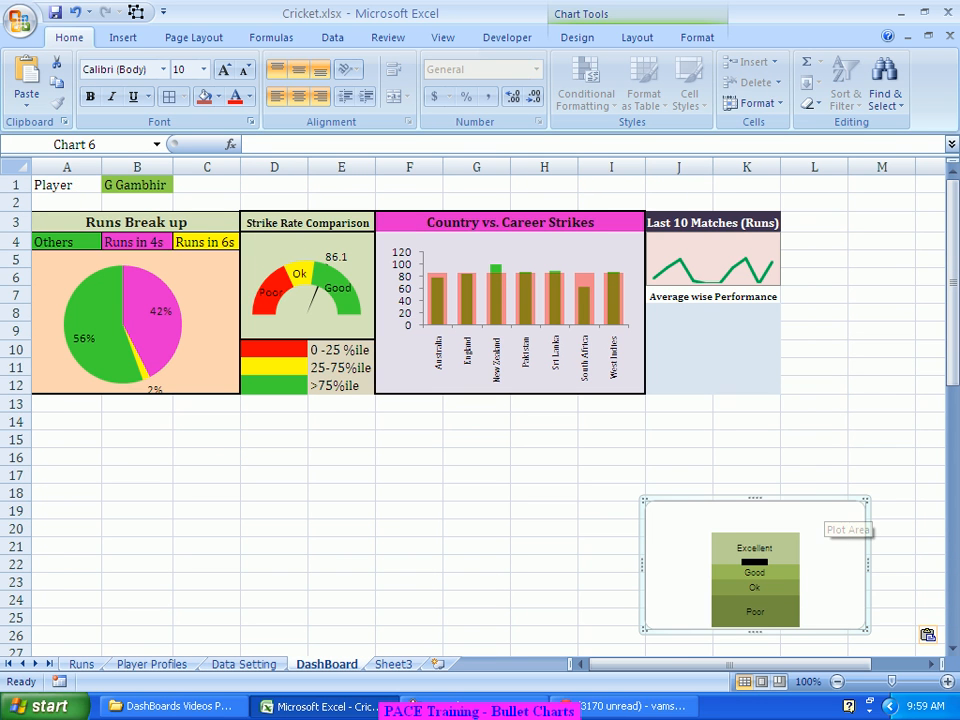
key("ctrl+c")
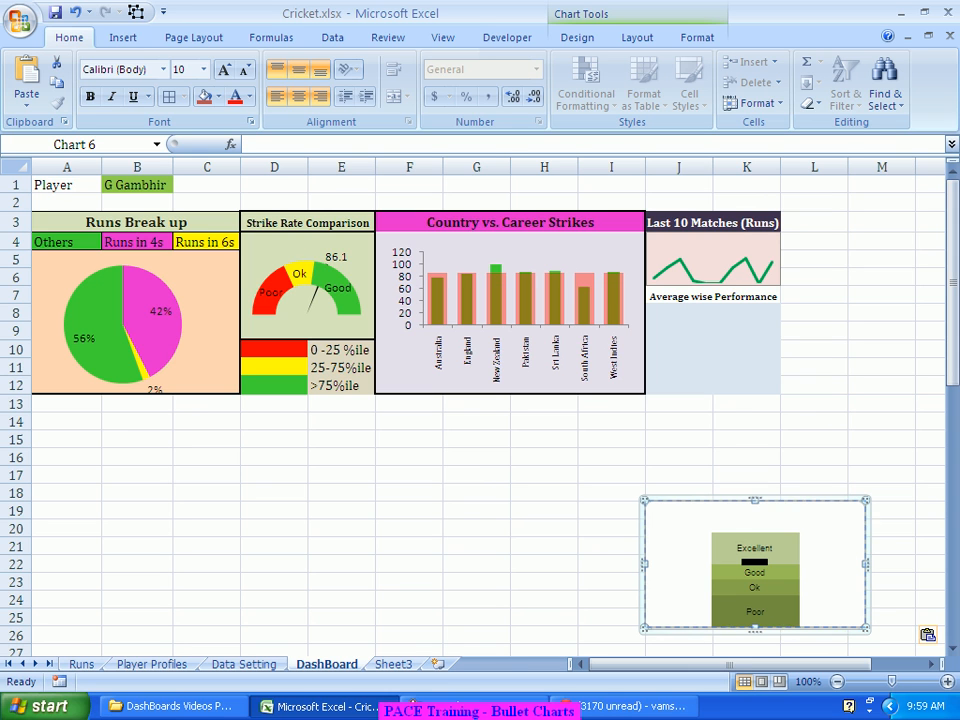
key("Escape")
left_click_drag(700, 512, 670, 286)
Step: Set both the plot area and the chart area of the bullet chart to no fill
right_click(651, 323)
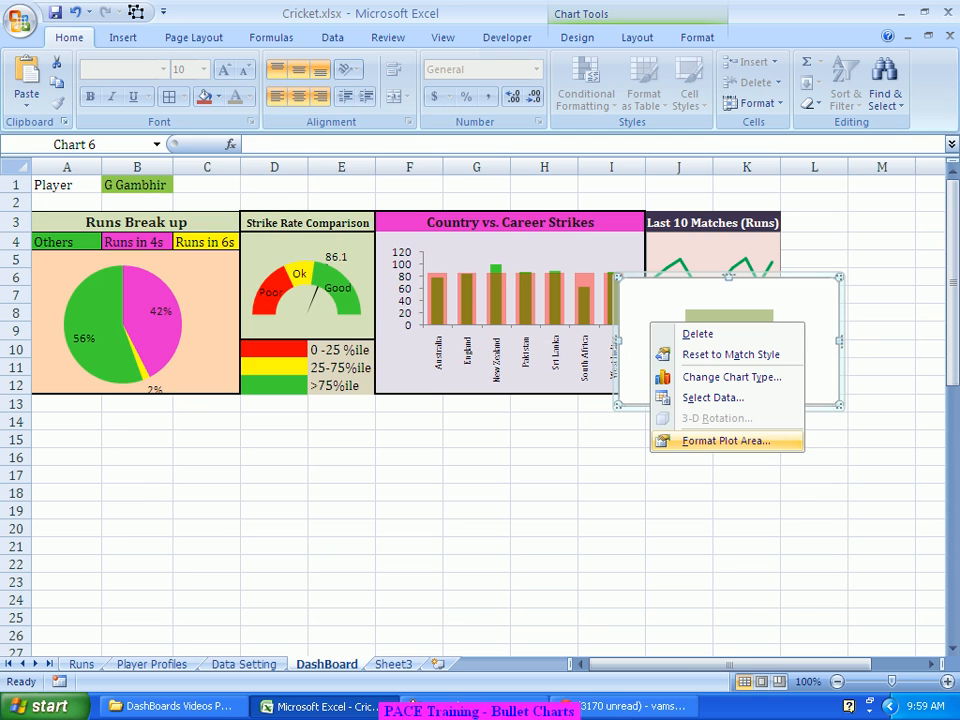
left_click(725, 441)
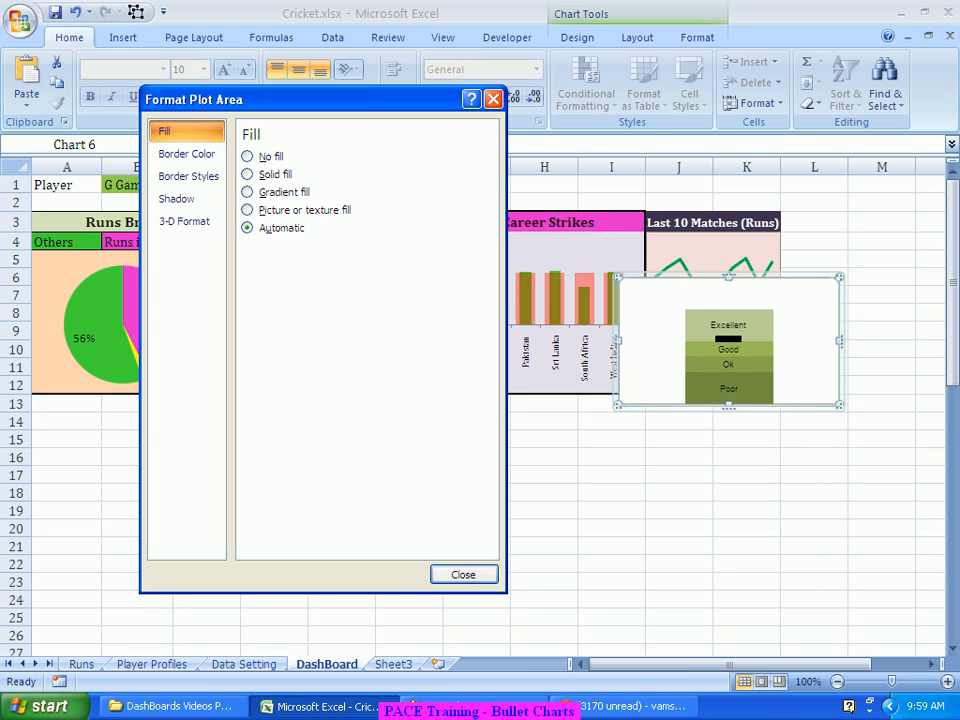
left_click(248, 157)
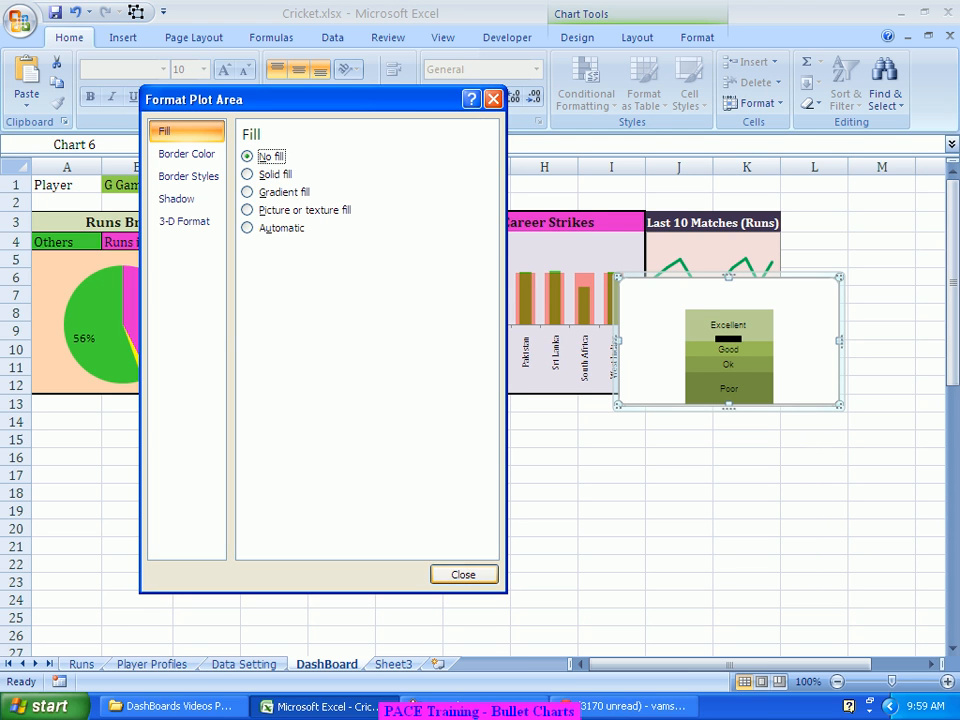
left_click(463, 574)
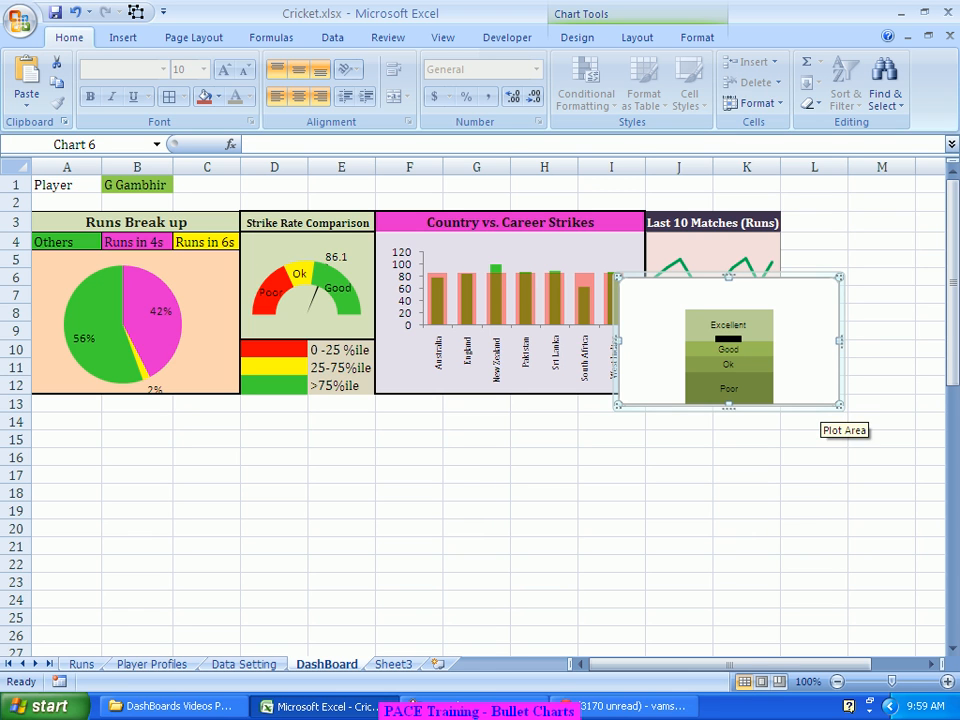
left_click(840, 406)
right_click(838, 405)
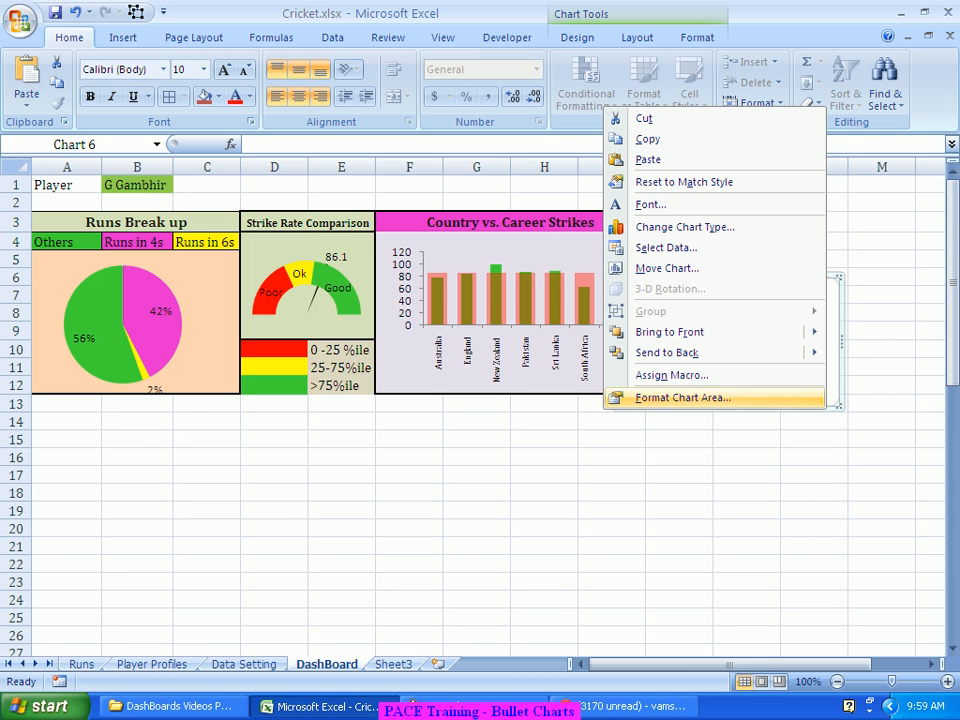
left_click(680, 397)
left_click(248, 156)
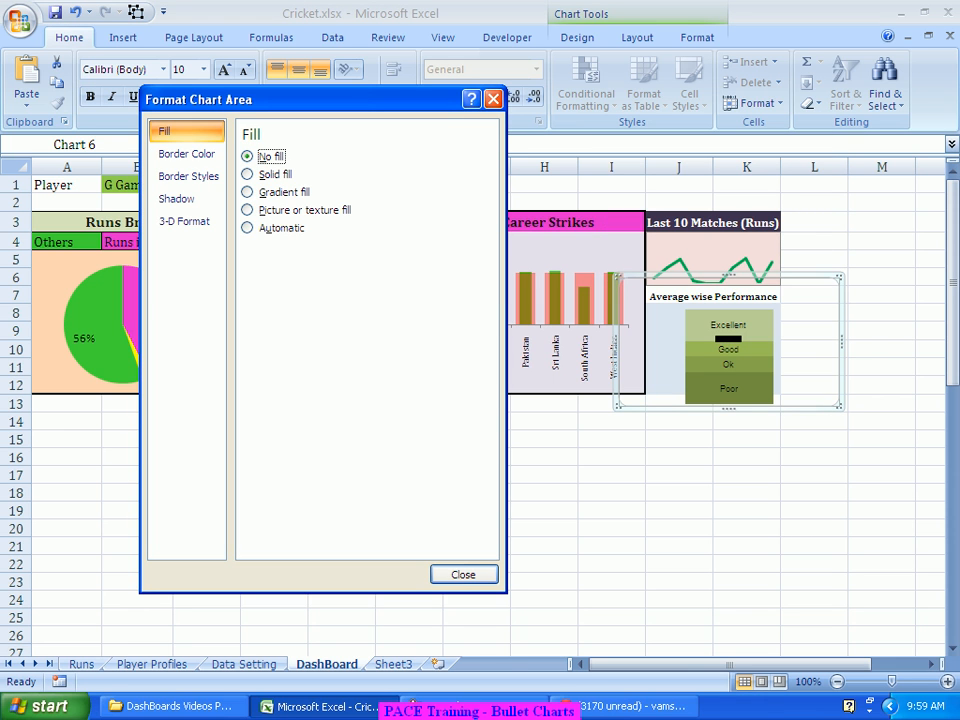
left_click(463, 574)
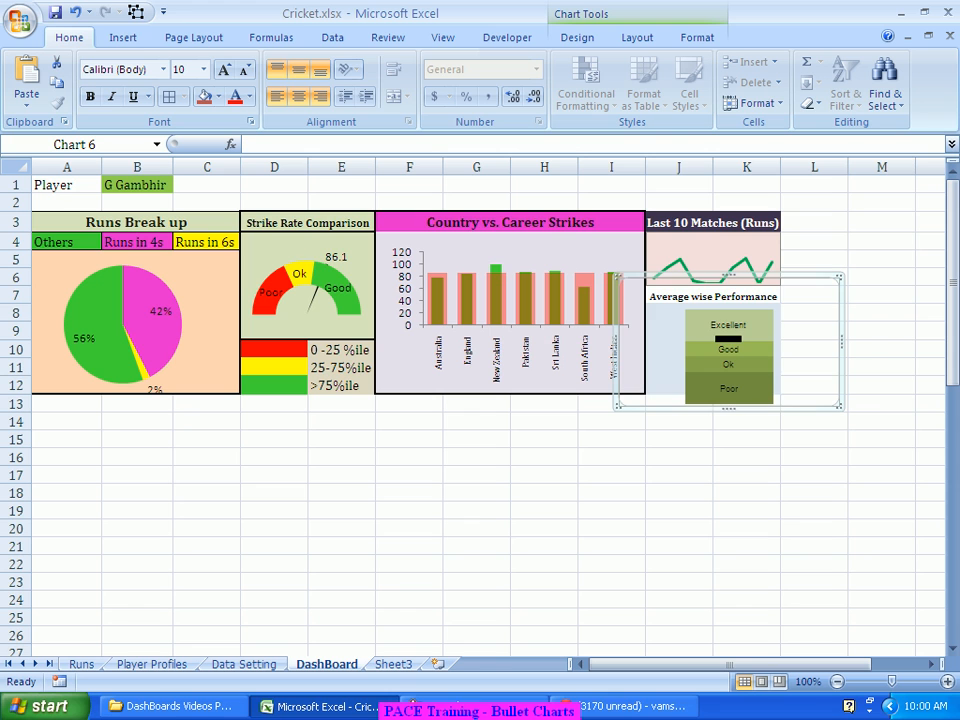
Step: Shift the bullet chart slightly up and left so its bands sit over the shaded cells J8:K12
left_click_drag(800, 405, 787, 397)
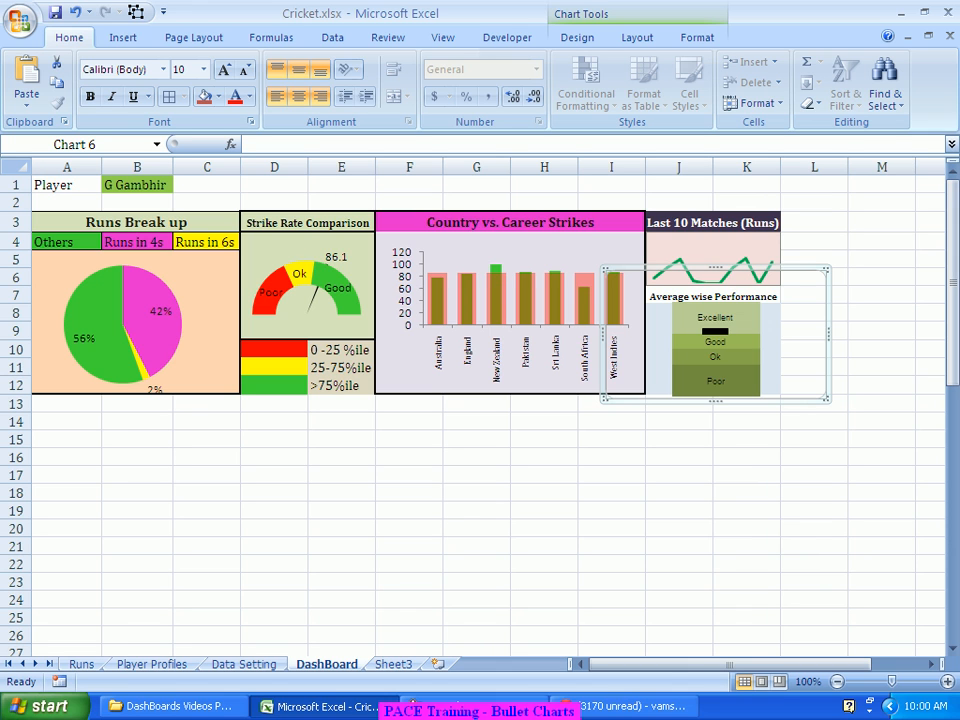
left_click_drag(787, 399, 778, 399)
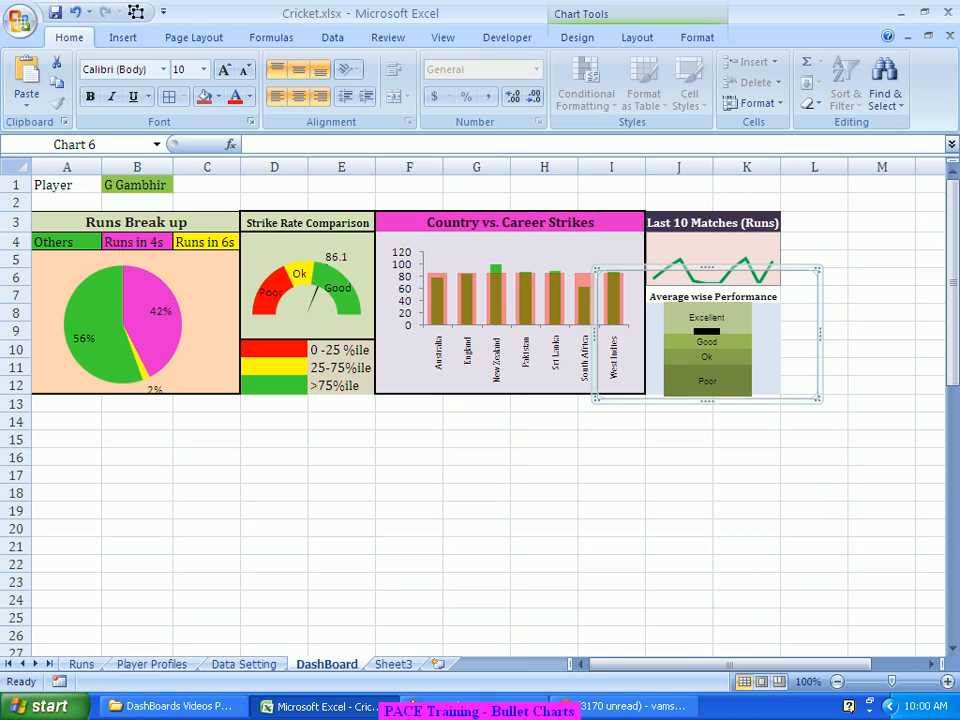
left_click(747, 529)
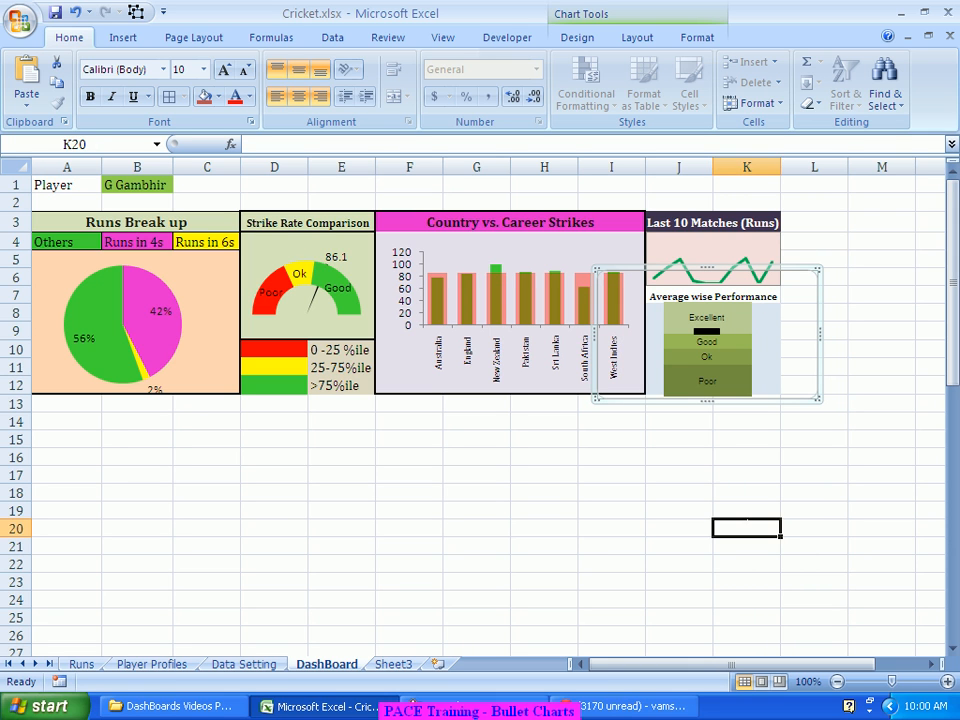
Step: Set the bullet chart's border to no line and deselect the chart
left_click(798, 398)
right_click(798, 398)
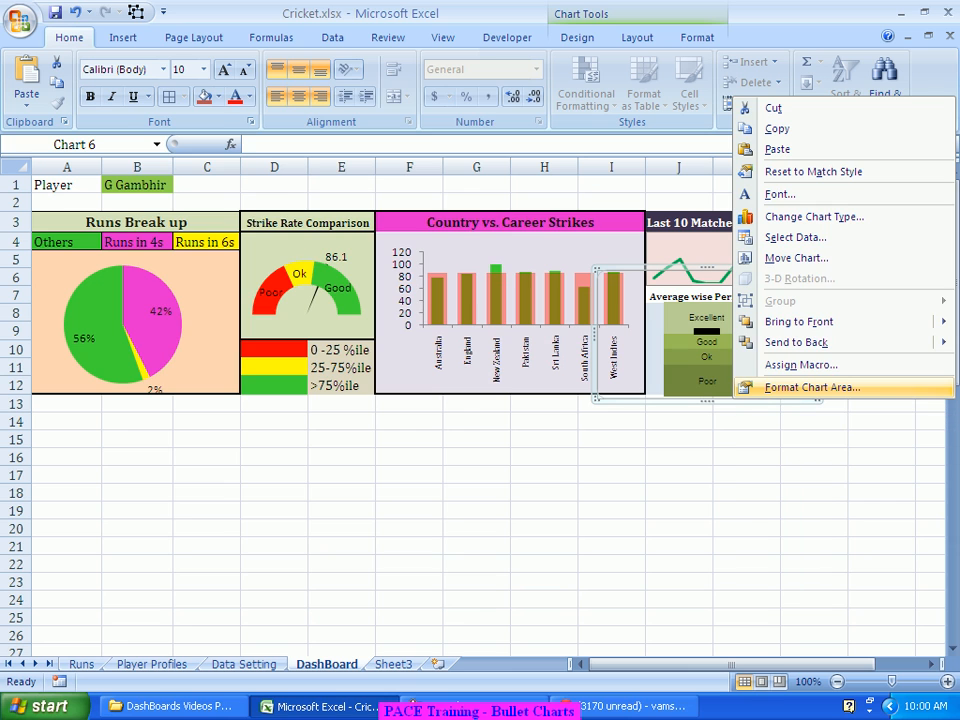
left_click(805, 387)
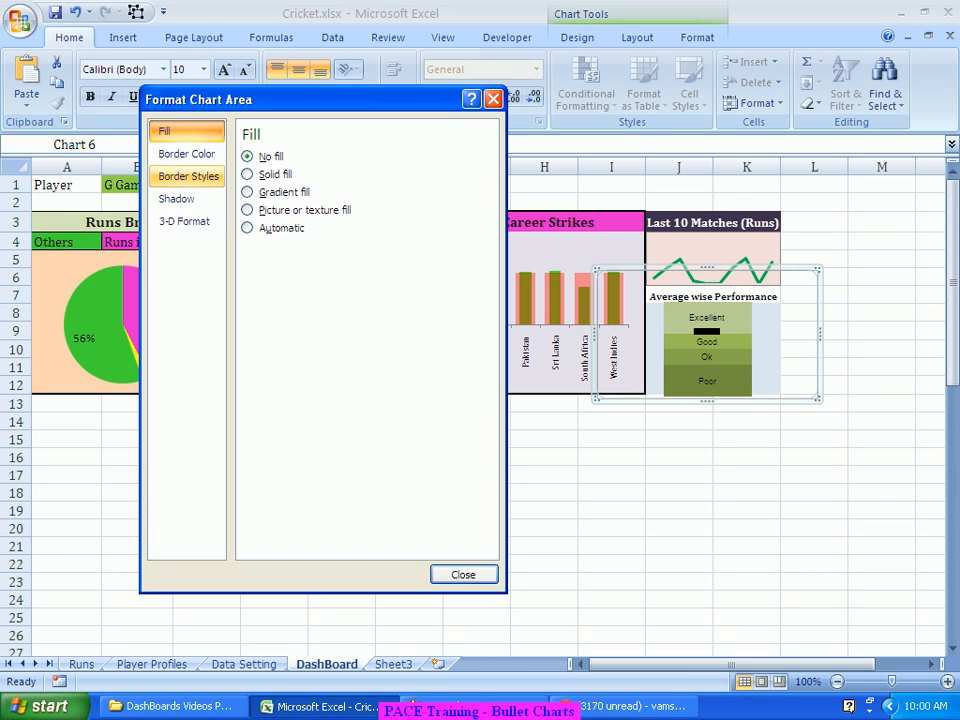
left_click(186, 154)
left_click(247, 156)
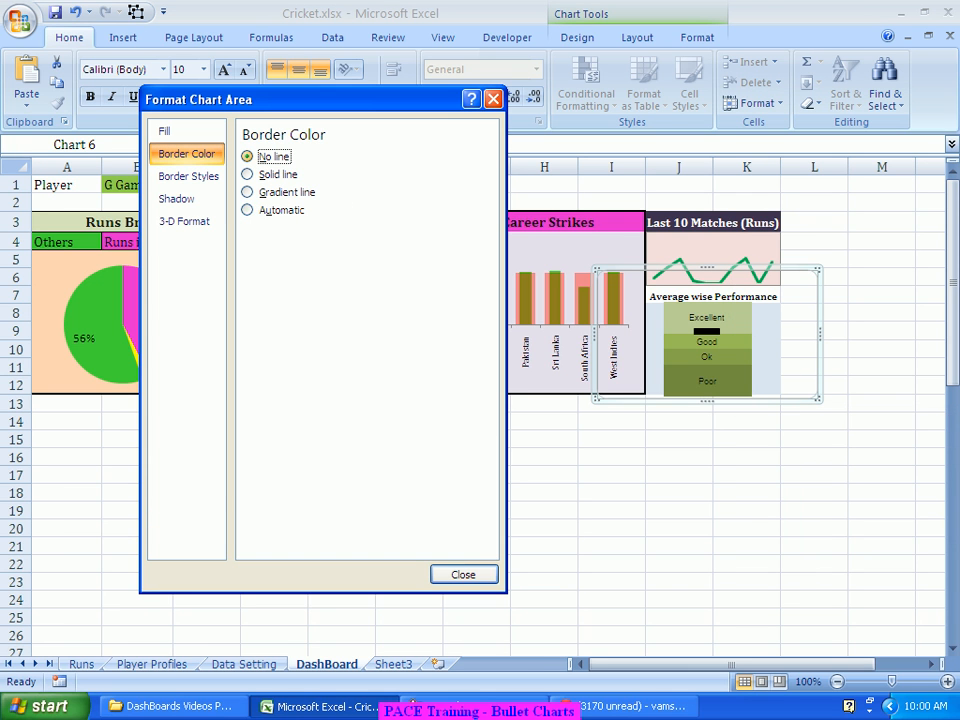
left_click(463, 575)
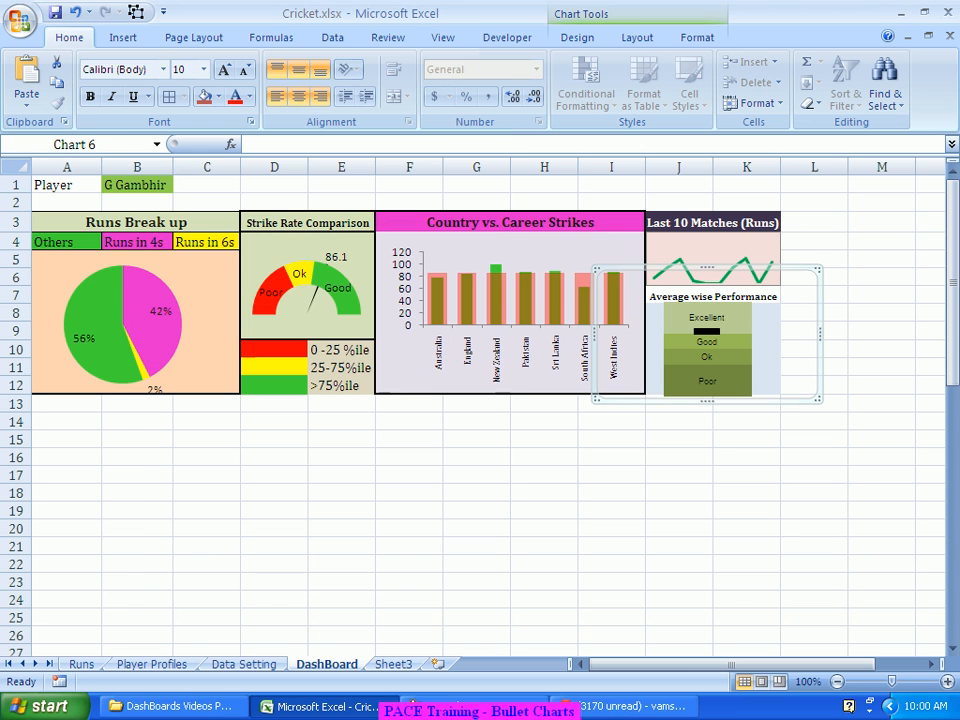
left_click(680, 472)
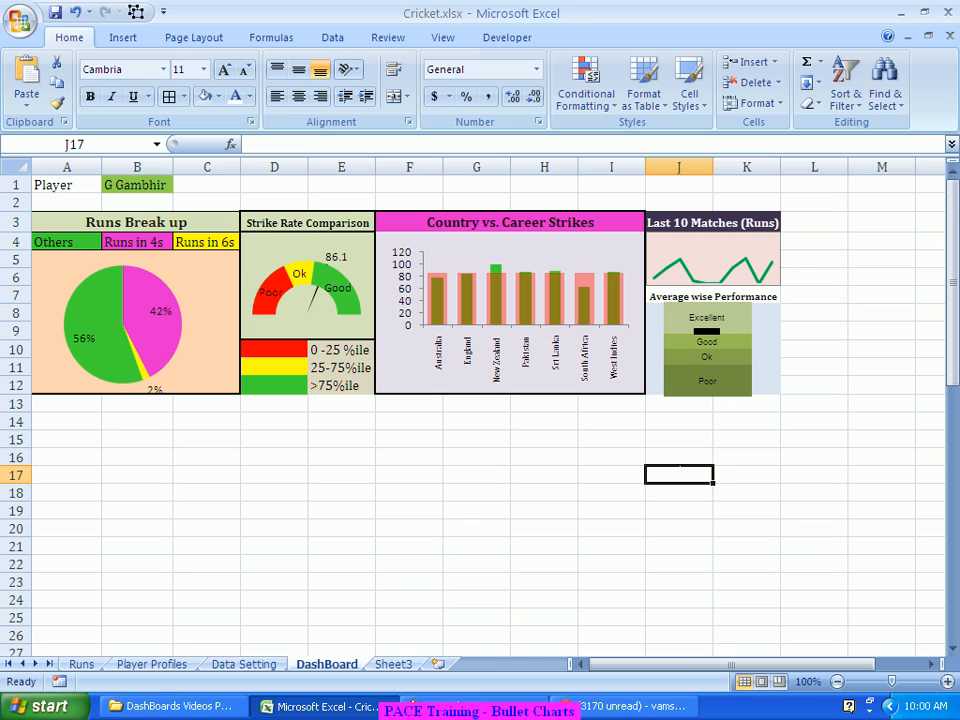
Step: Set the dashboard's player in cell B1 to SR Tendulkar to check how the charts respond
left_click(137, 202)
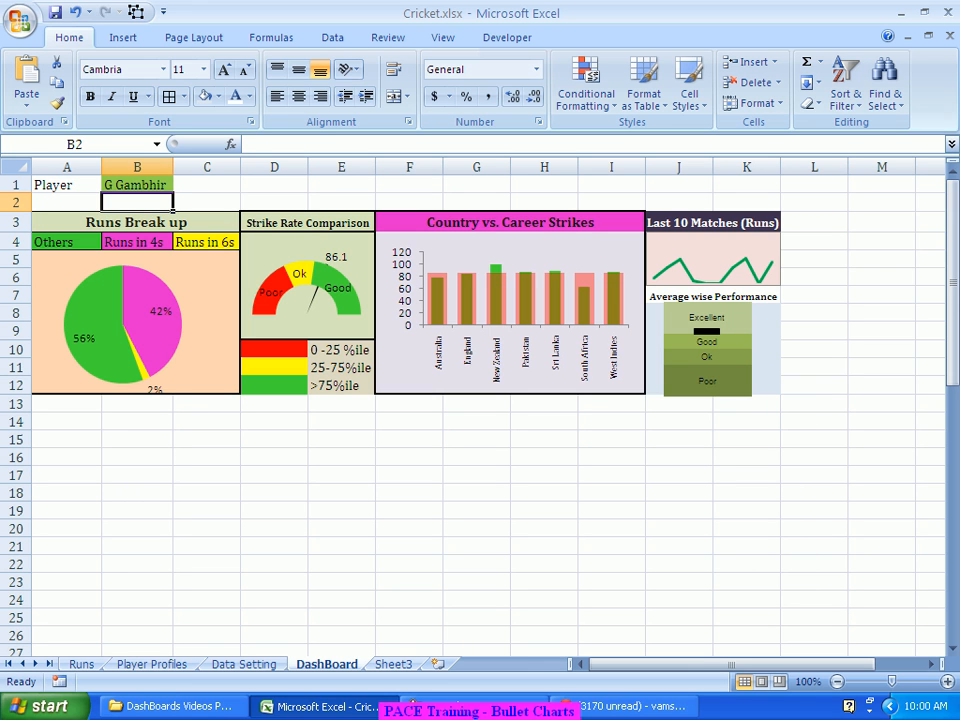
left_click(137, 185)
type("SR")
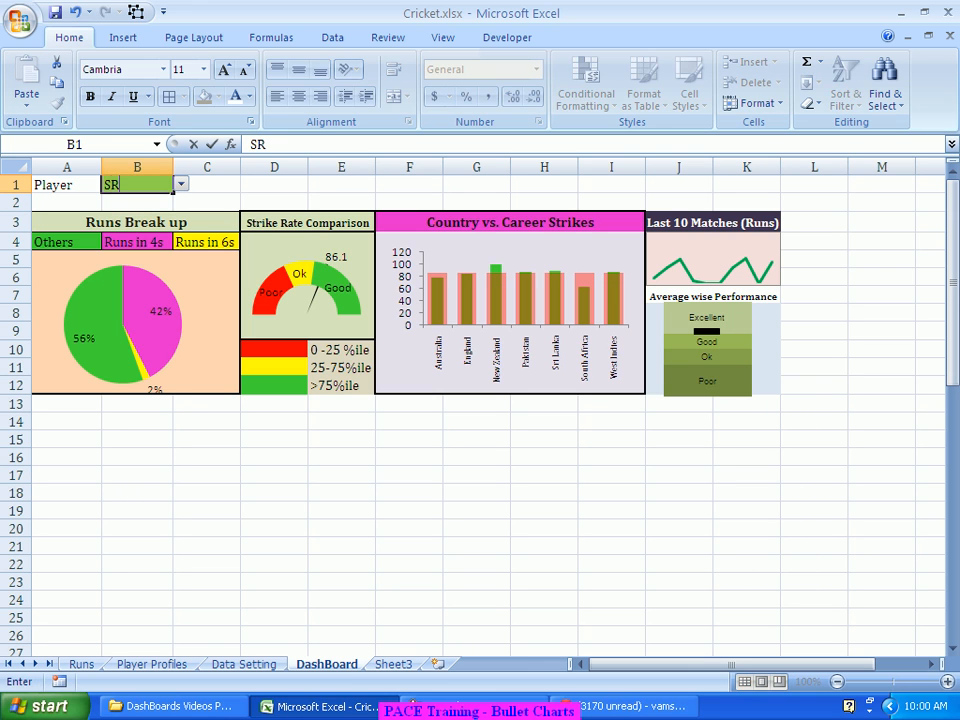
type(" Tendulkar")
key("Return")
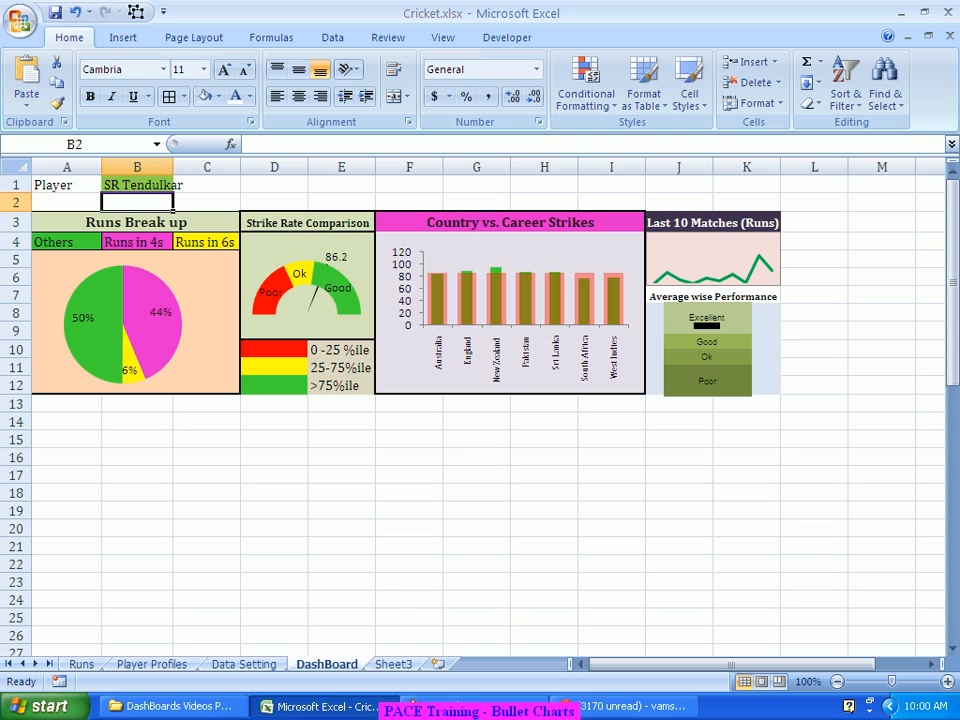
Step: Test the bullet chart with two more players by entering MS Dhoni and SK Raina in cell B1 in turn
left_click(137, 185)
type("MS Dhoni")
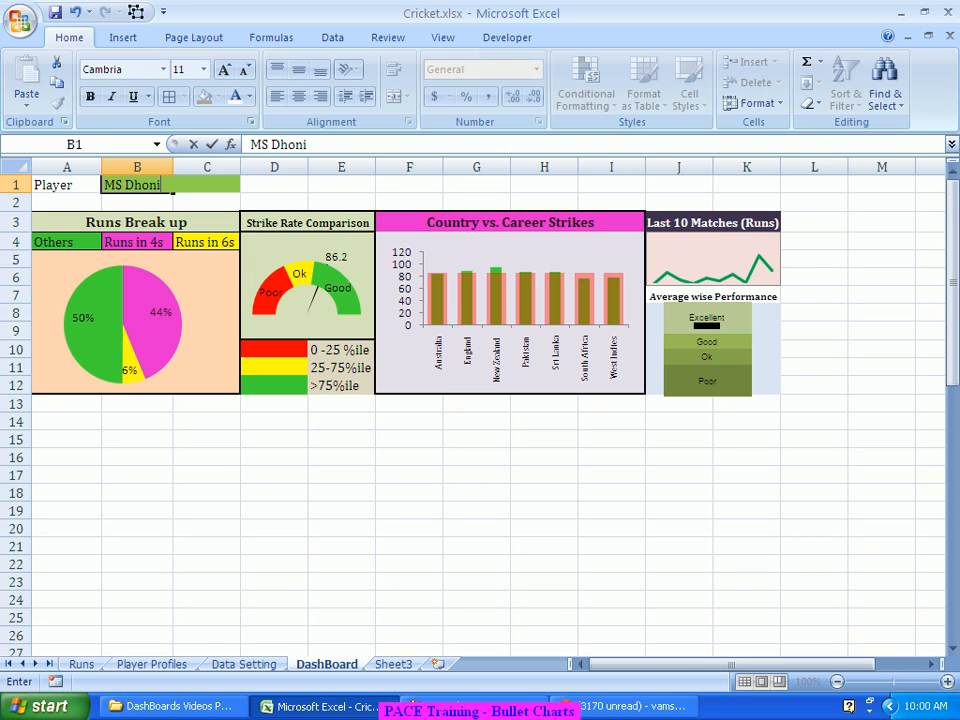
key("Return")
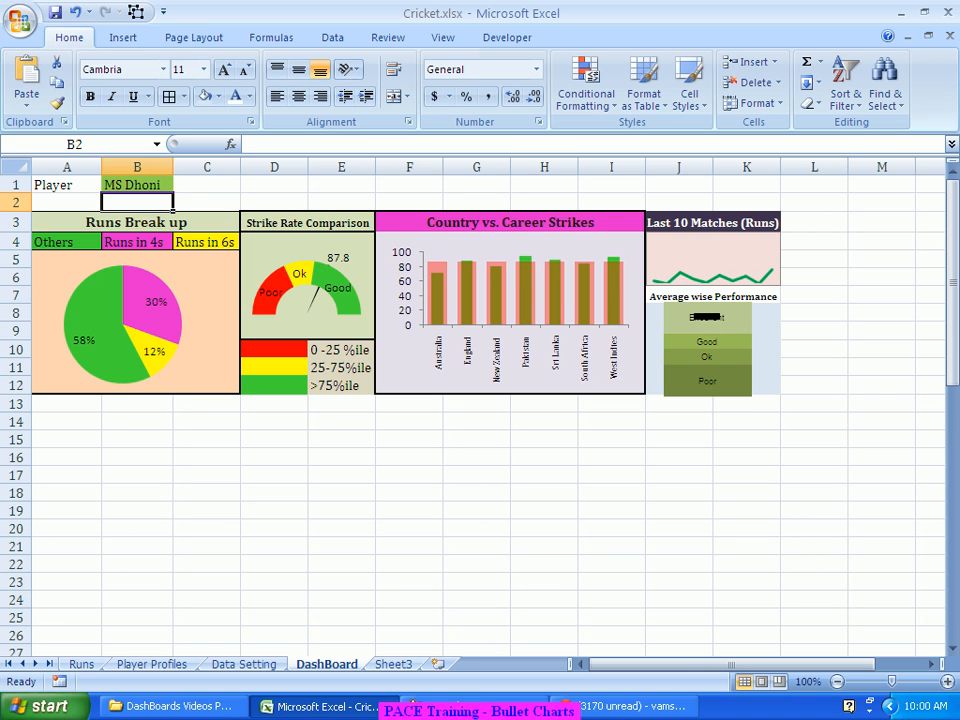
left_click(137, 185)
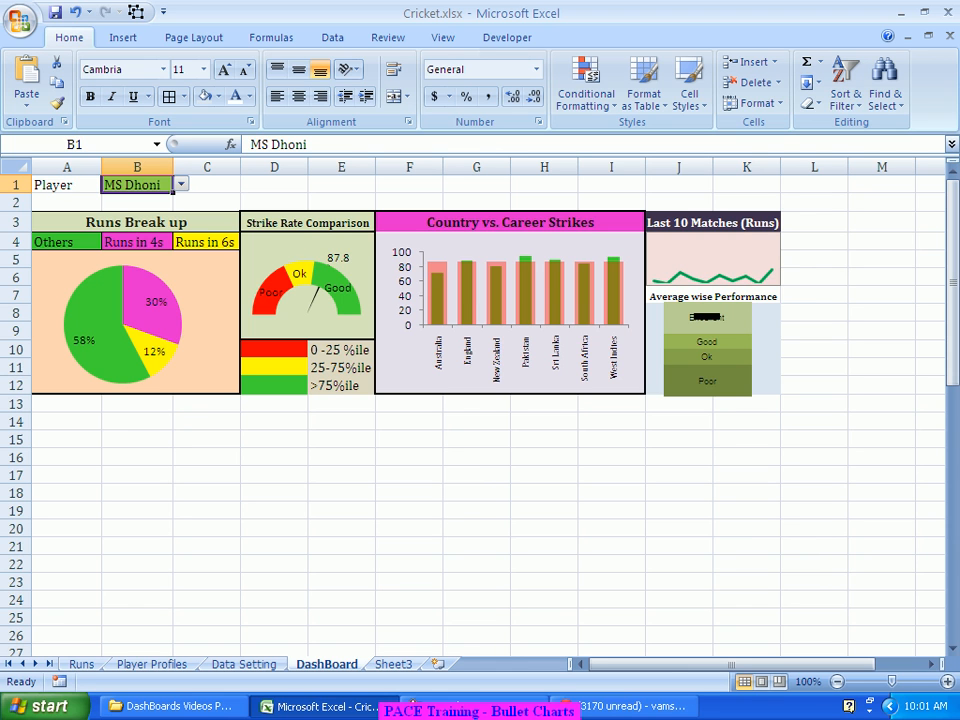
type("SK Raina")
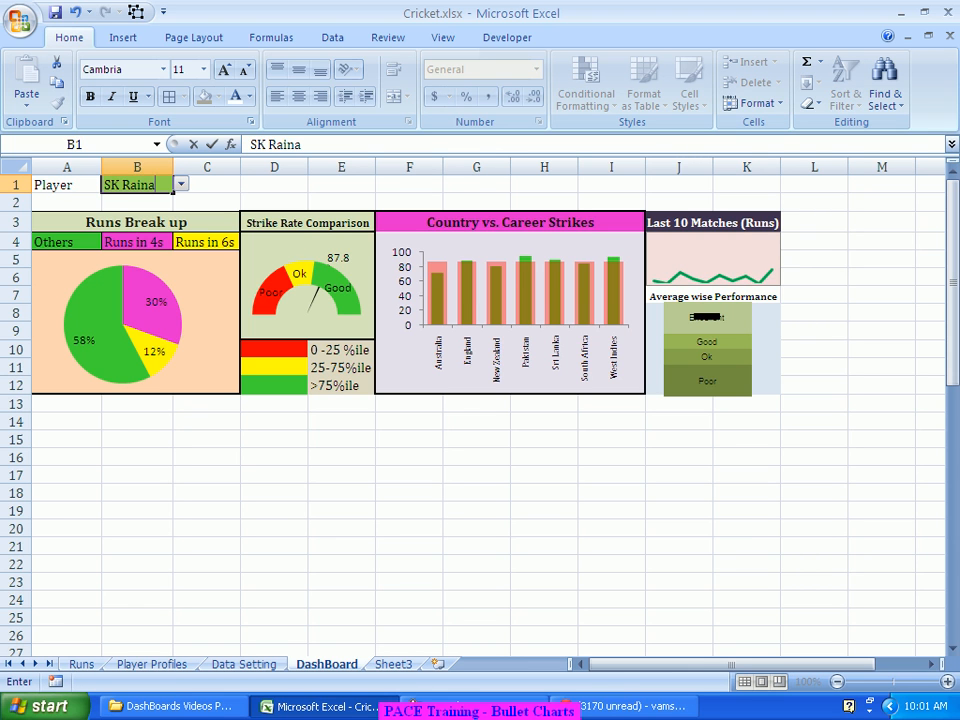
key("Return")
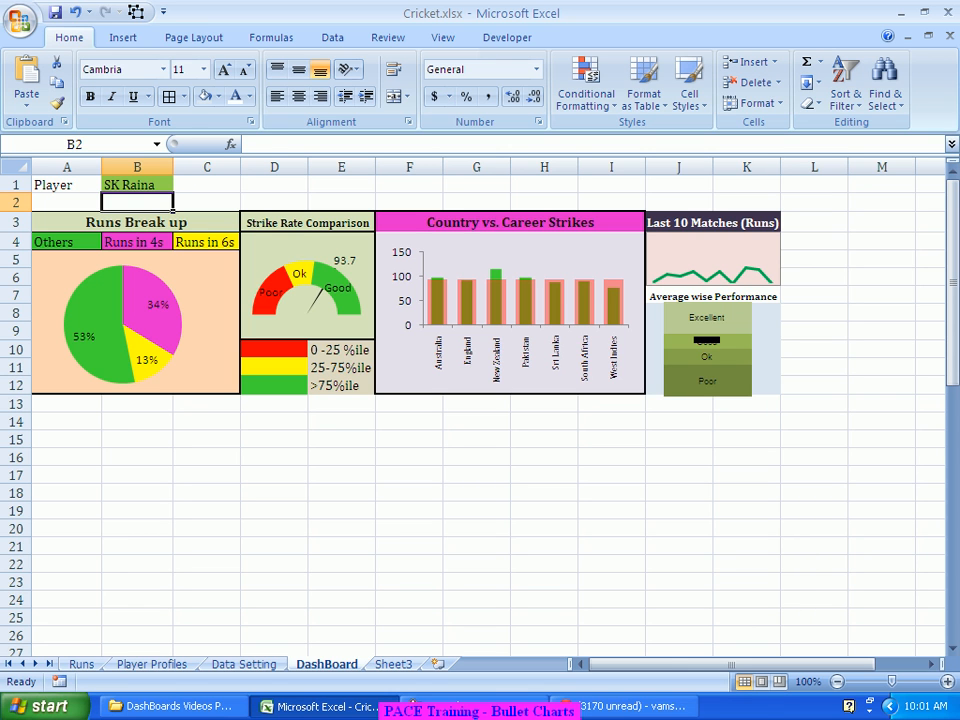
Step: Set the dashboard's player in cell B1 to IK Pathan
left_click(137, 185)
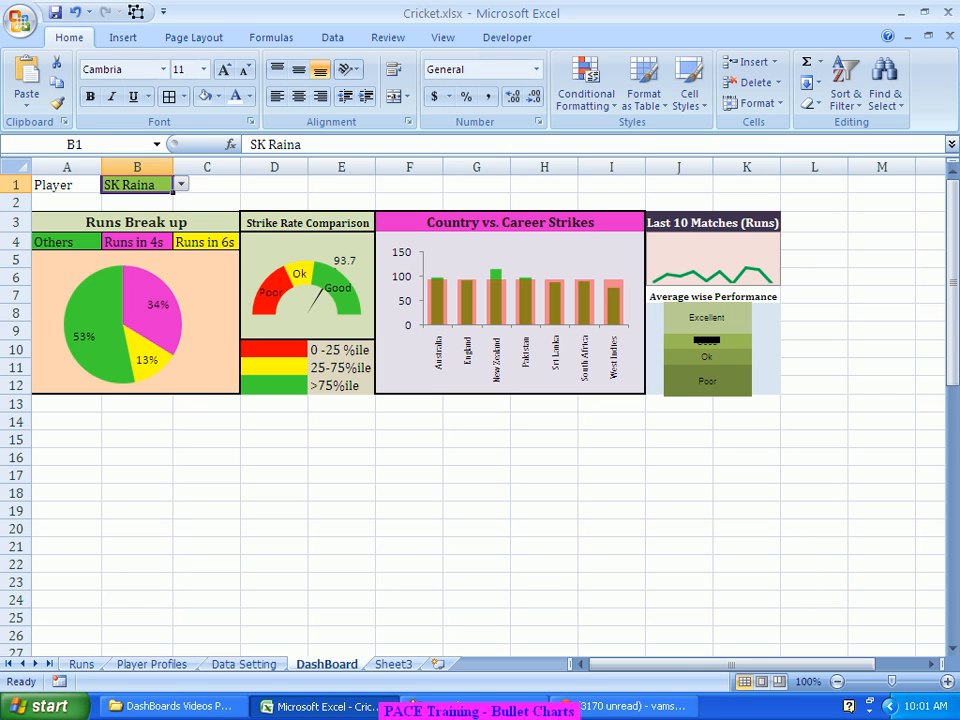
type("IK Pa")
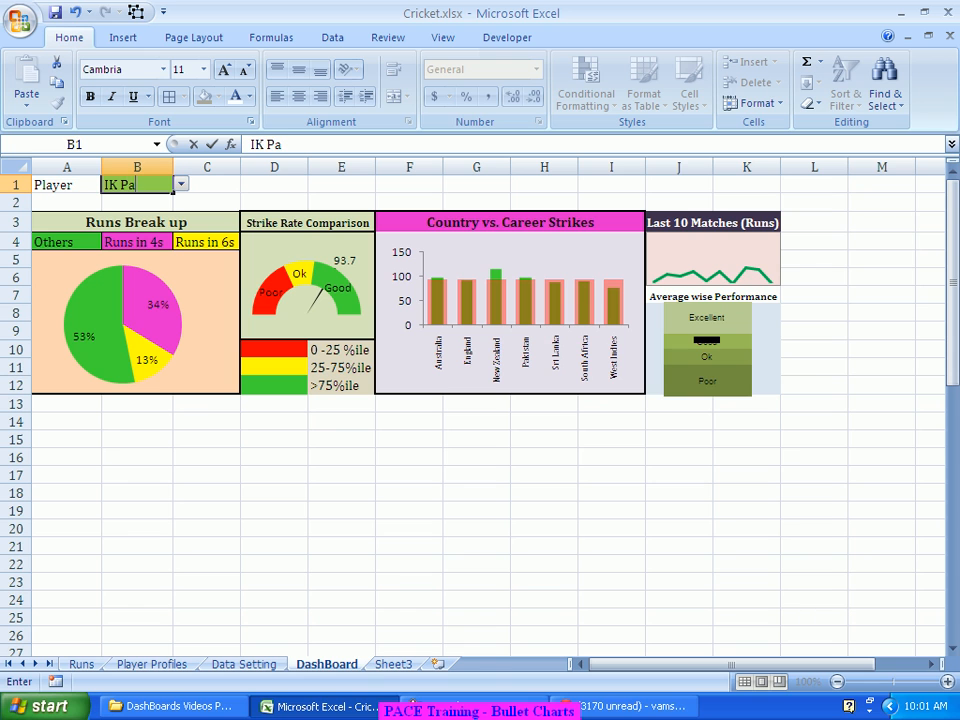
type("than")
key("Return")
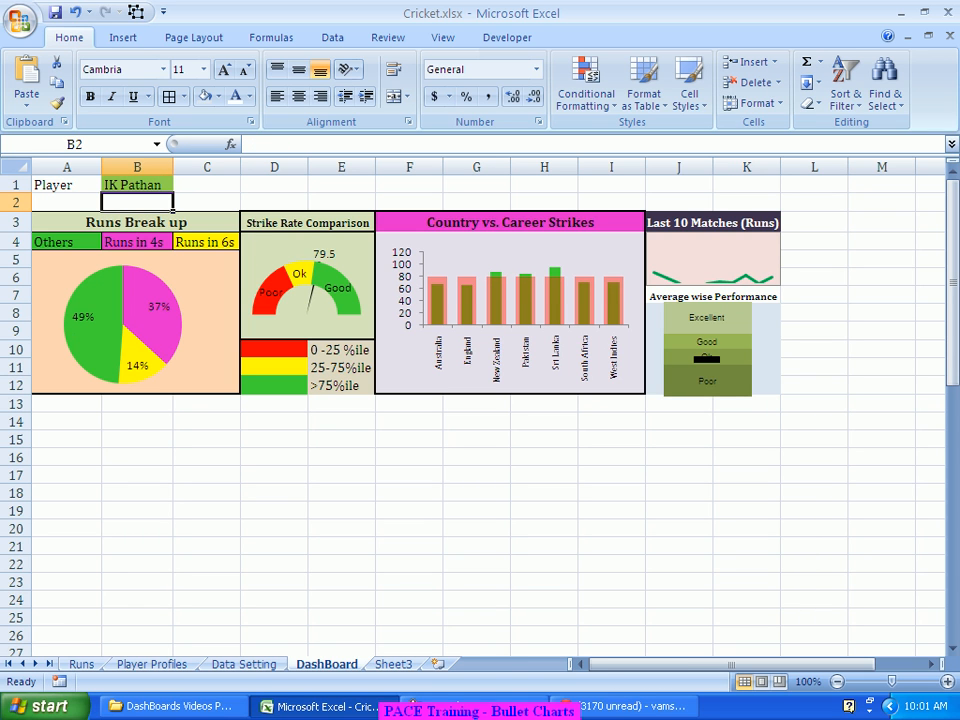